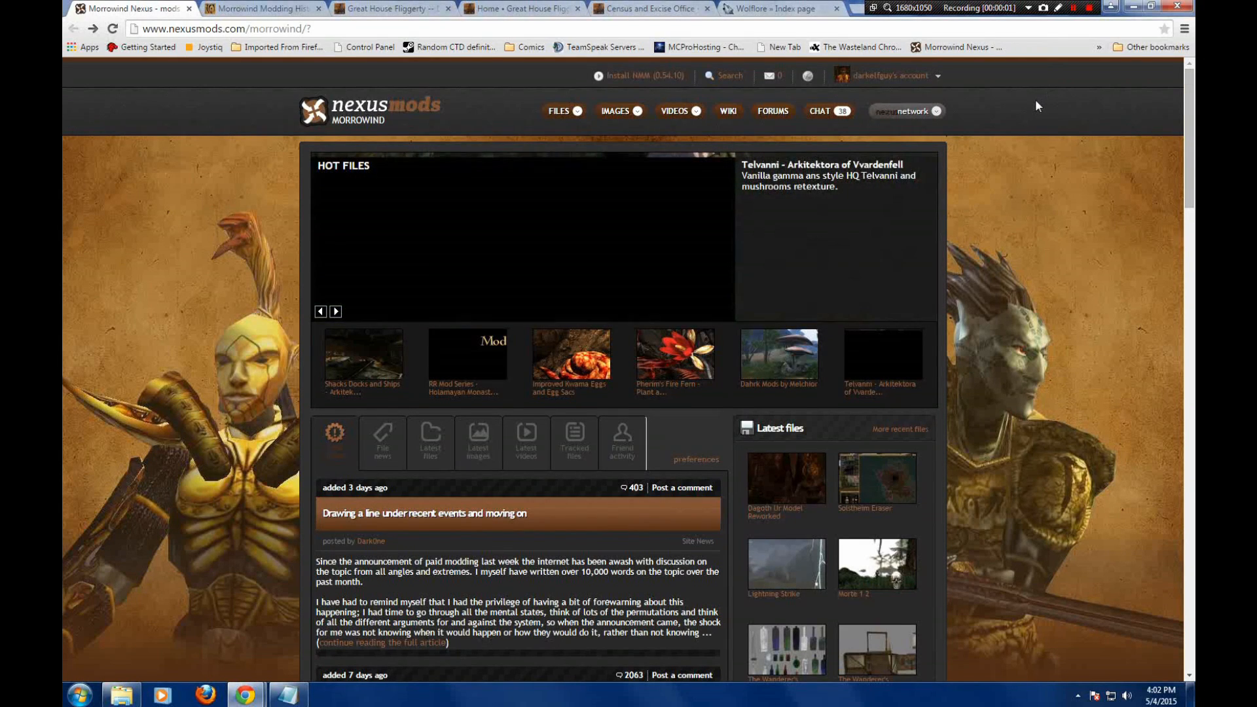
- Open the Morrowind file categories on Nexus Mods and look through the category list
scroll(1035, 101, "down", 1)
scroll(1035, 101, "down", 3)
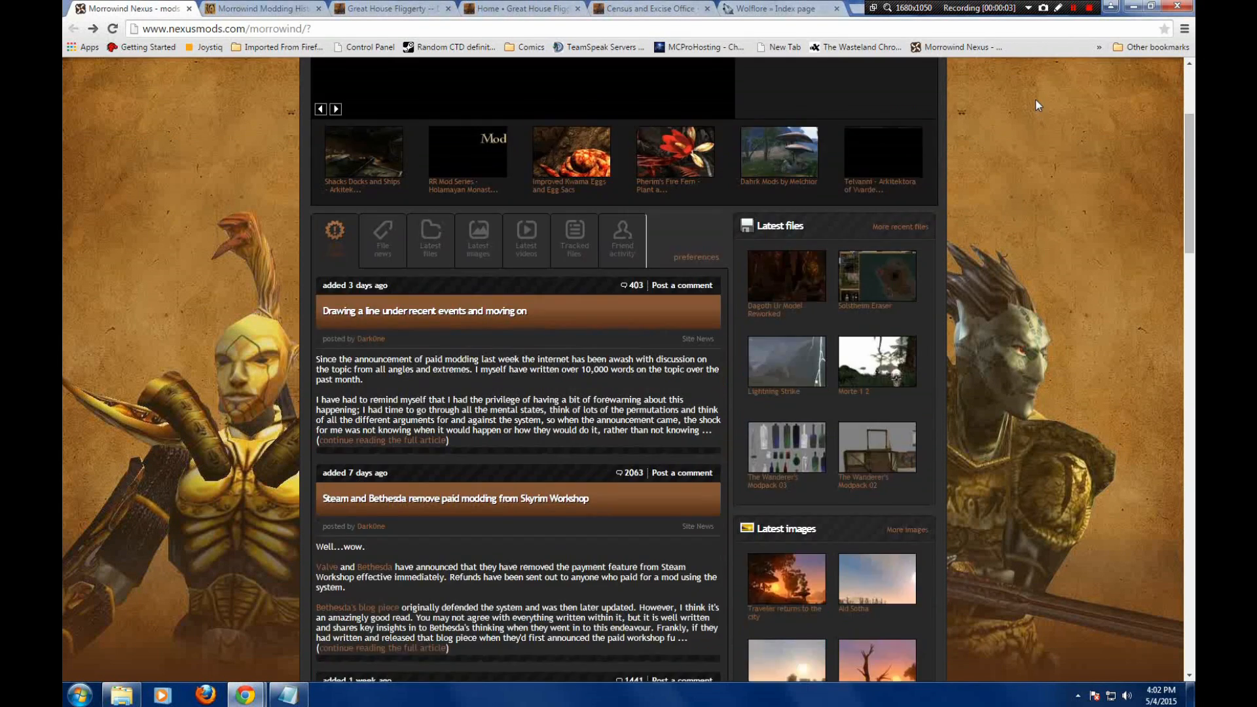
scroll(1036, 101, "up", 3)
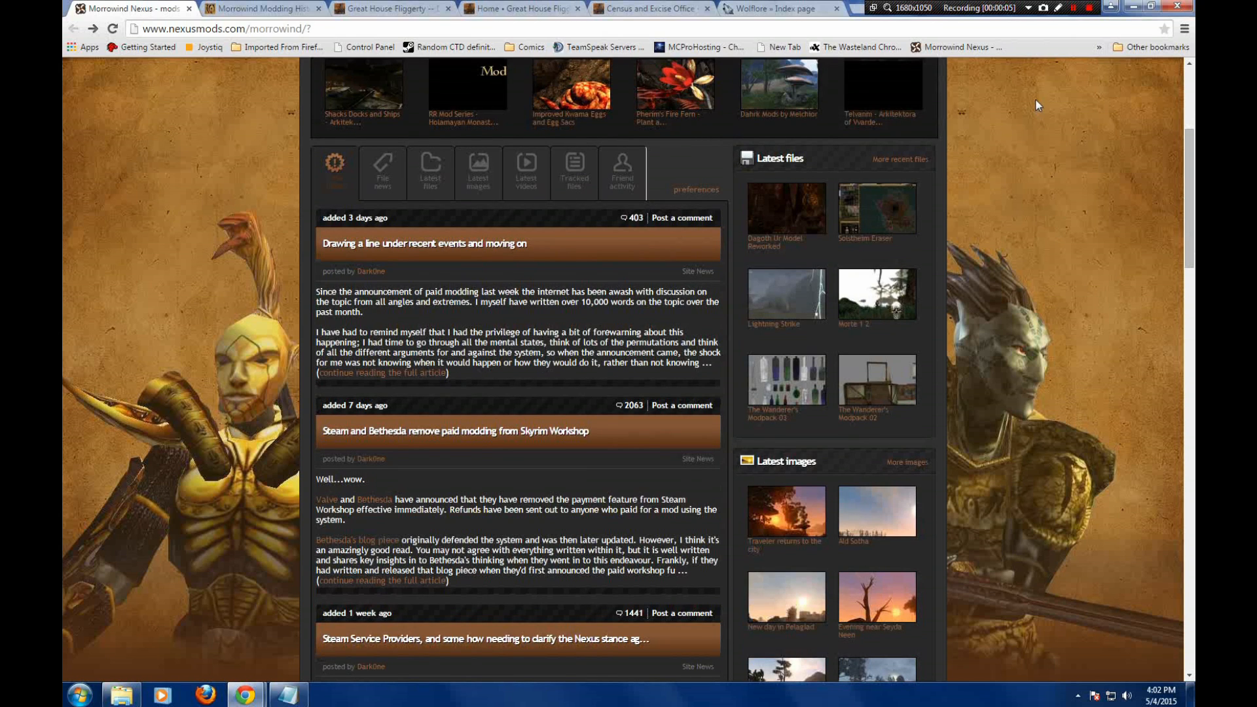
scroll(1035, 98, "up", 1)
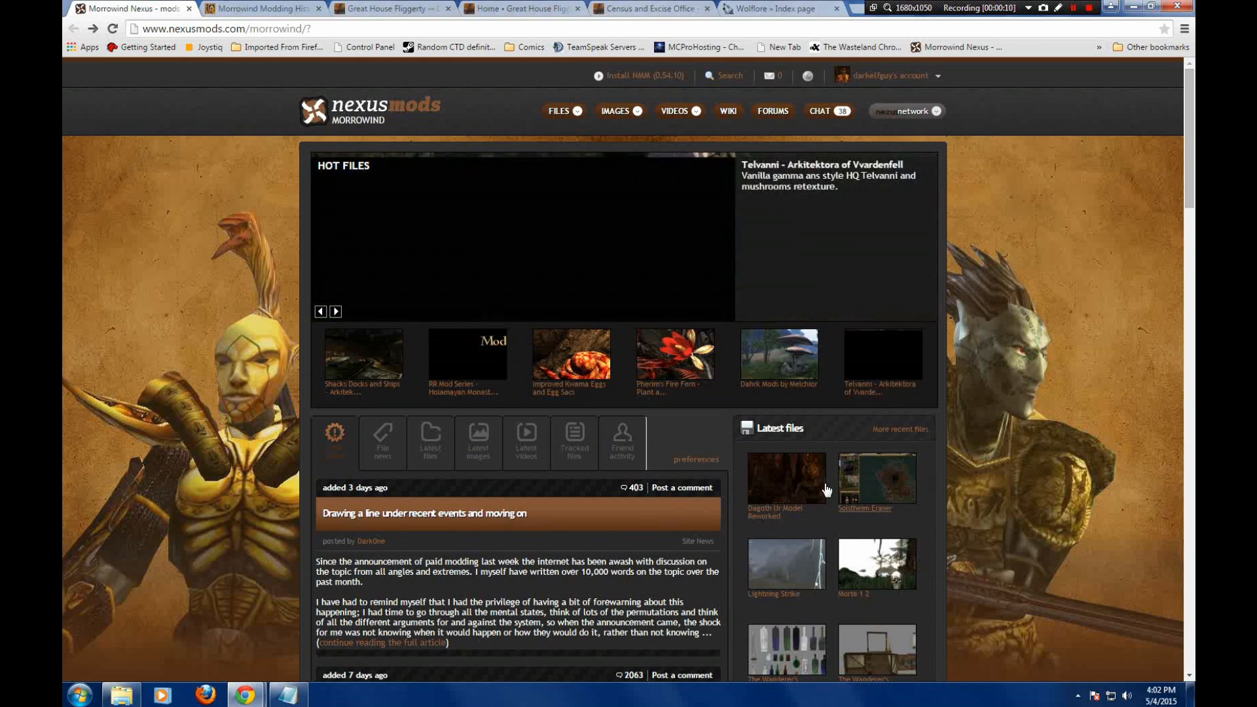
mouse_move(571, 113)
left_click(586, 153)
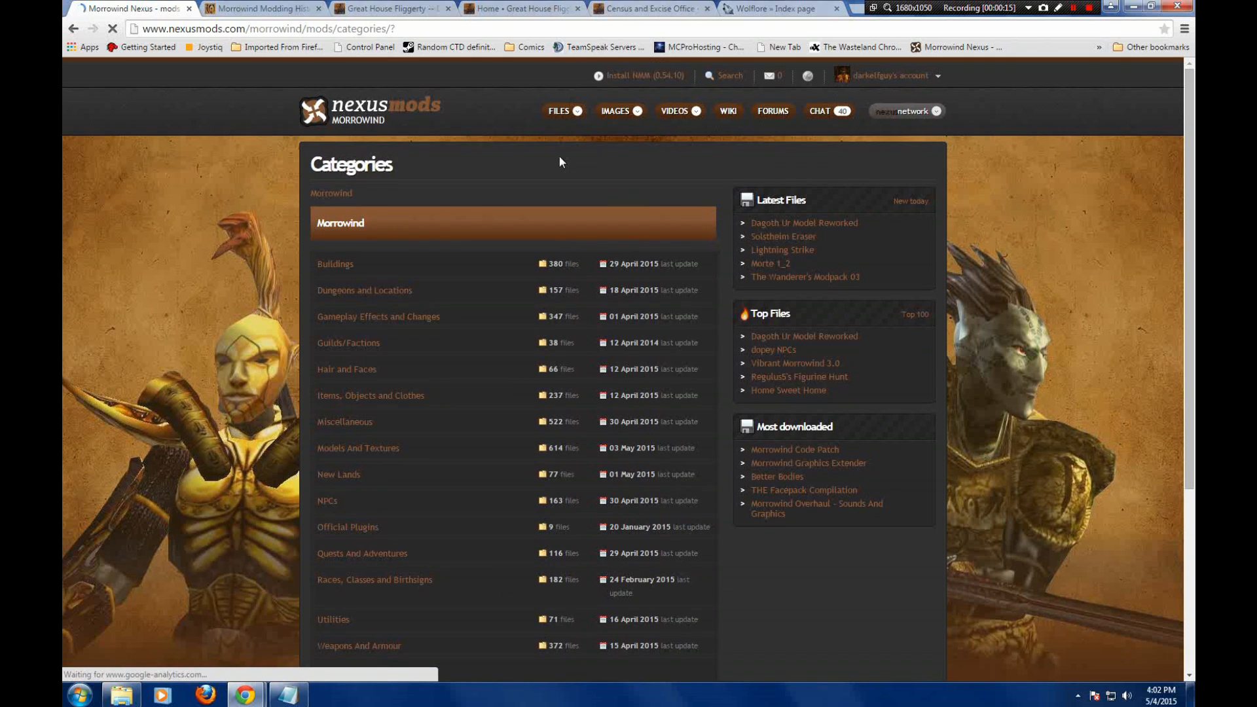
scroll(554, 156, "down", 1)
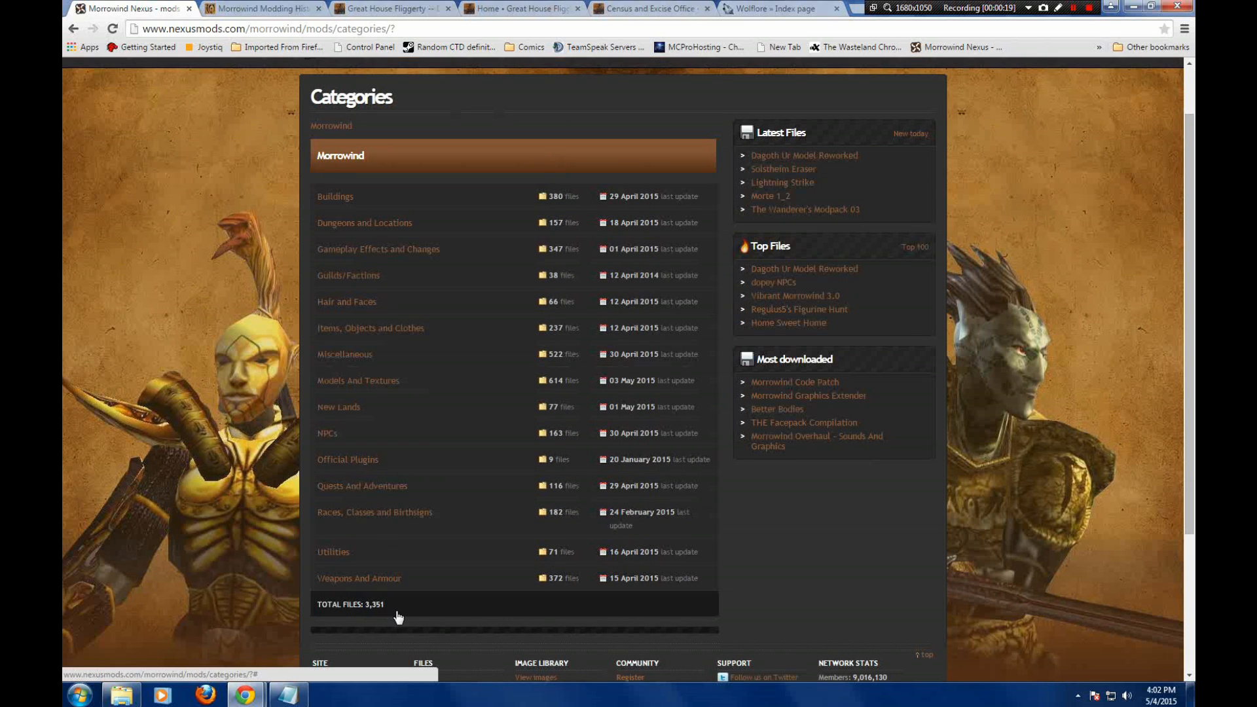
scroll(399, 611, "up", 1)
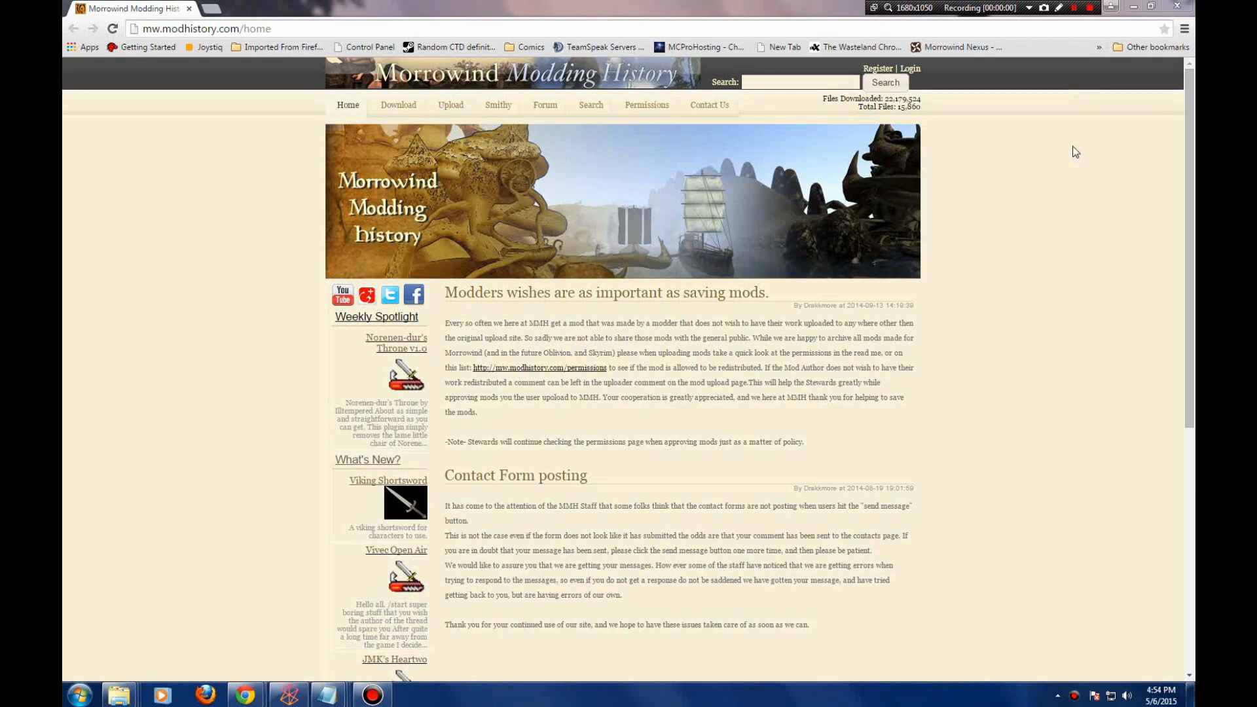
- Look over the Morrowind Modding History home page, open its downloads section and expand the Mods sub-categories
scroll(1067, 192, "down", 3)
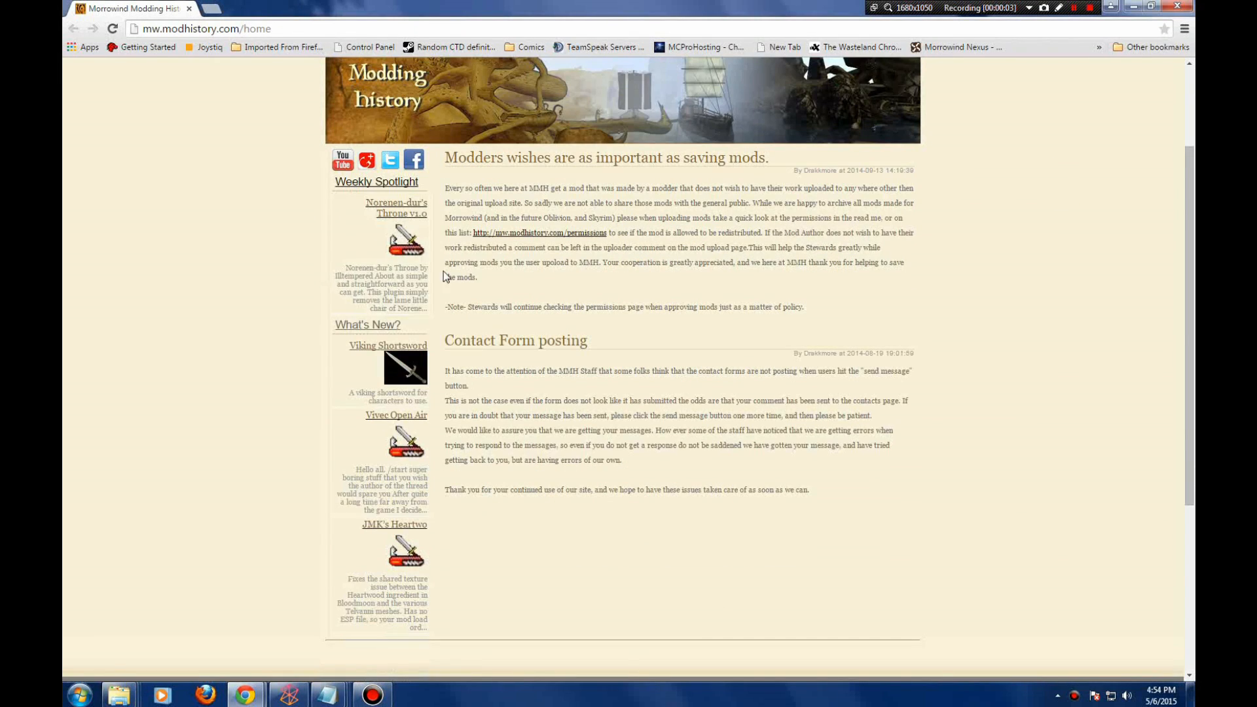
scroll(445, 277, "down", 1)
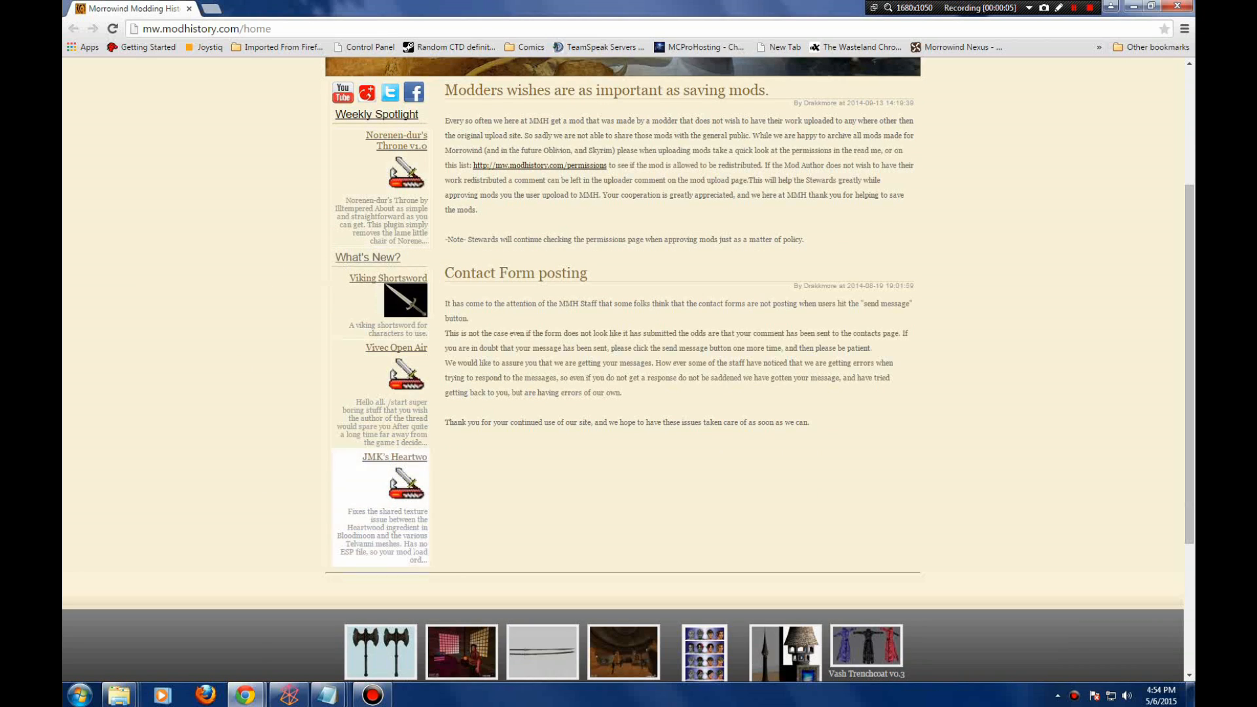
scroll(582, 399, "up", 3)
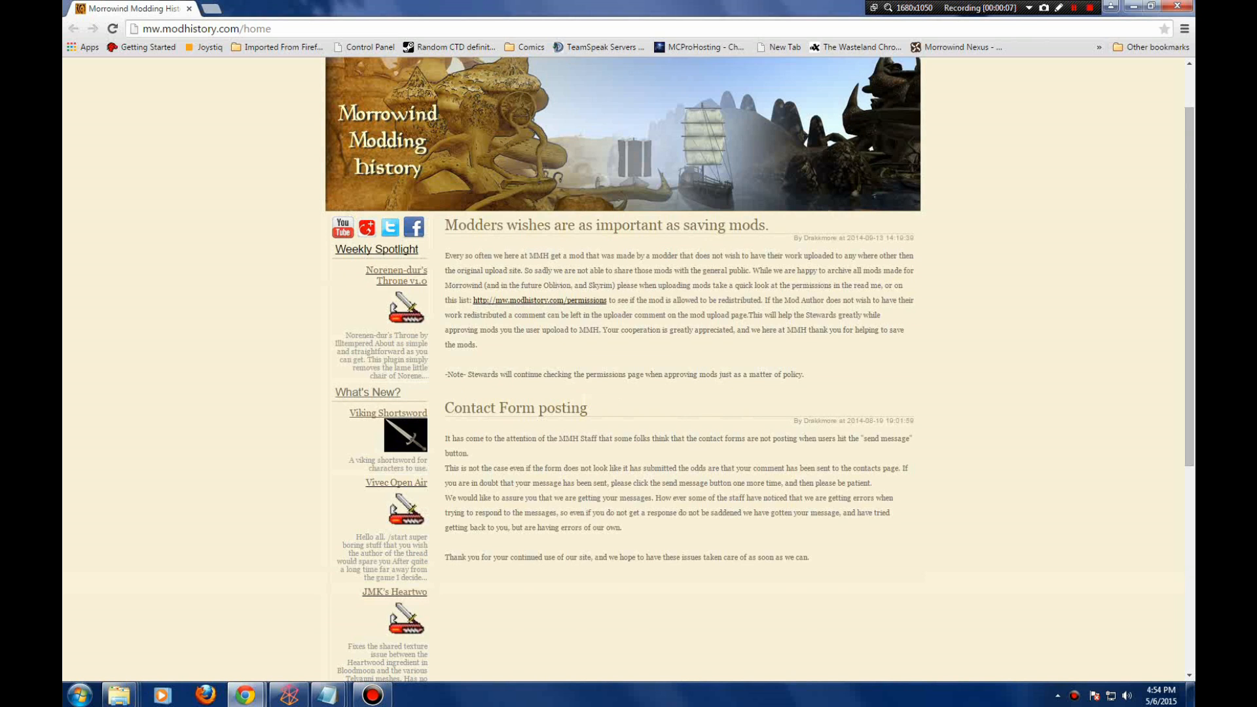
left_click(401, 106)
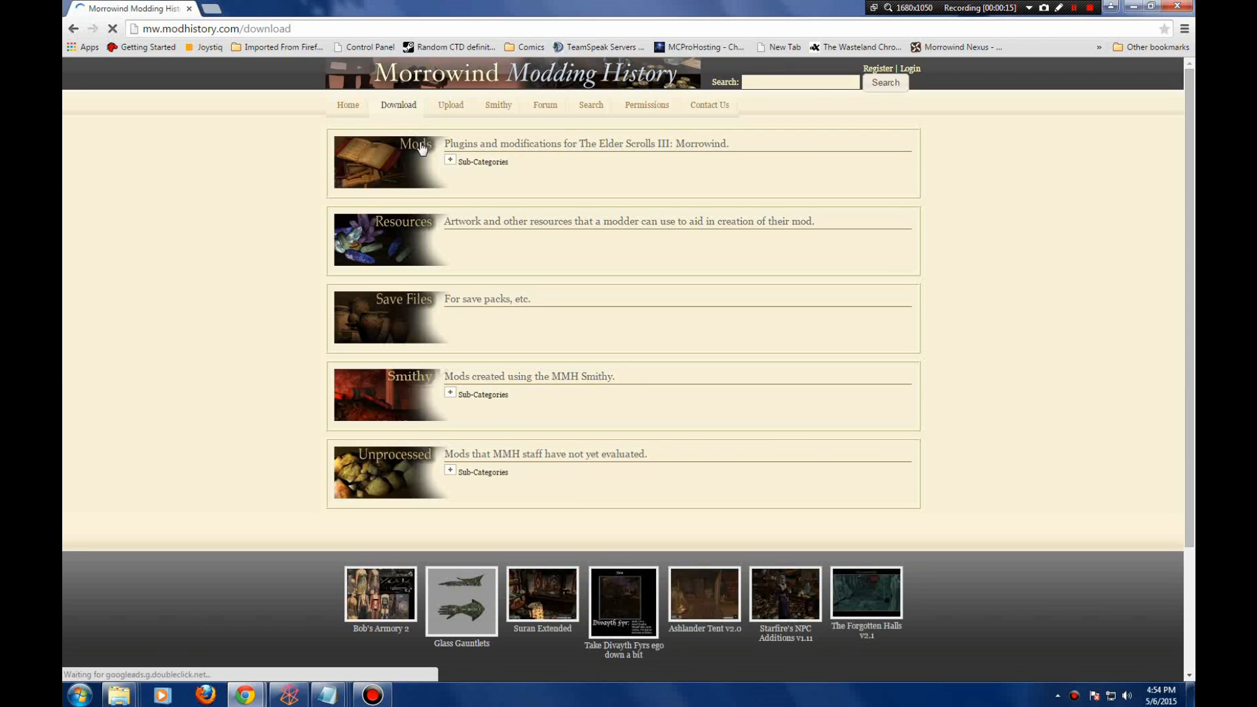
left_click(450, 160)
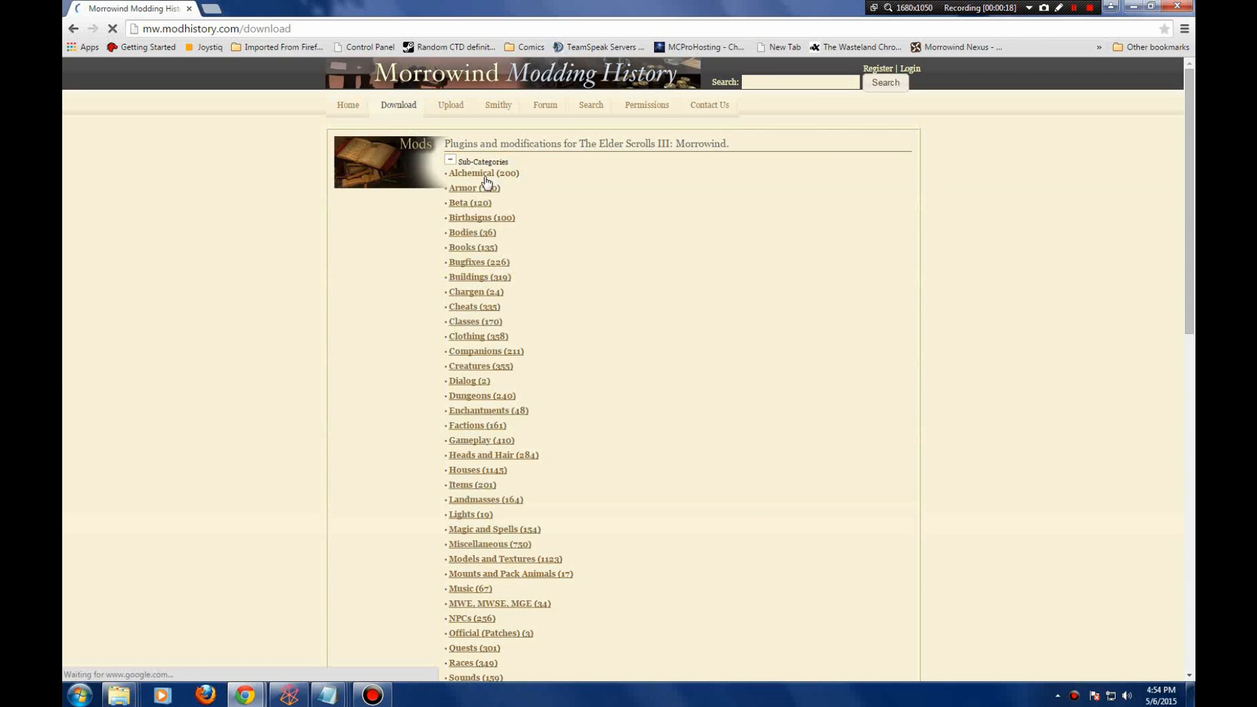
- Look through the Mods sub-categories on the downloads page and expand the Smithy sub-categories
scroll(487, 201, "down", 3)
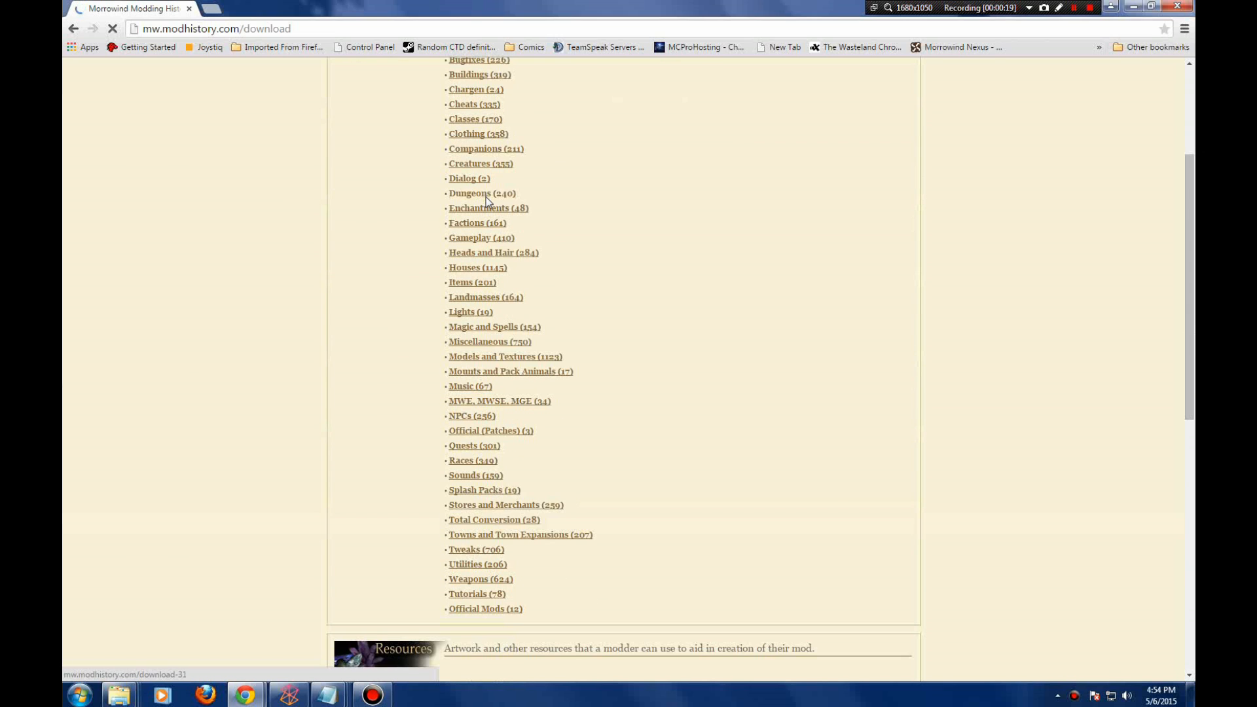
scroll(502, 245, "down", 1)
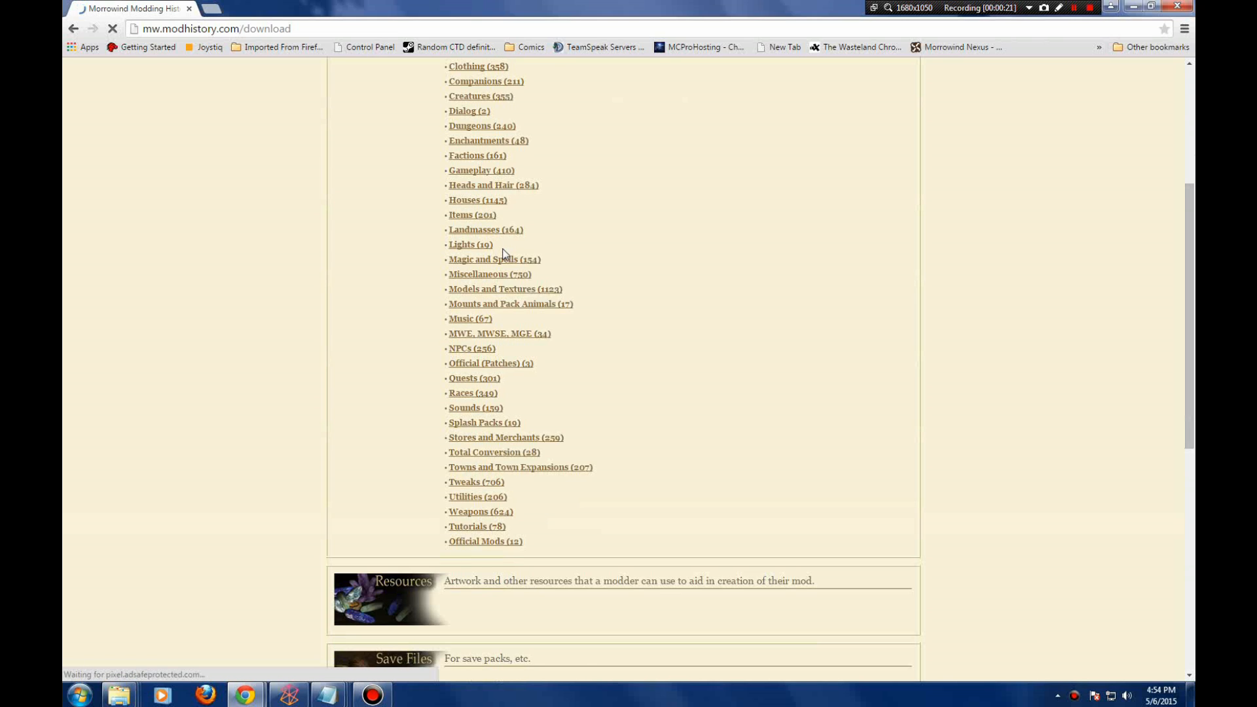
scroll(502, 253, "down", 1)
scroll(502, 252, "down", 1)
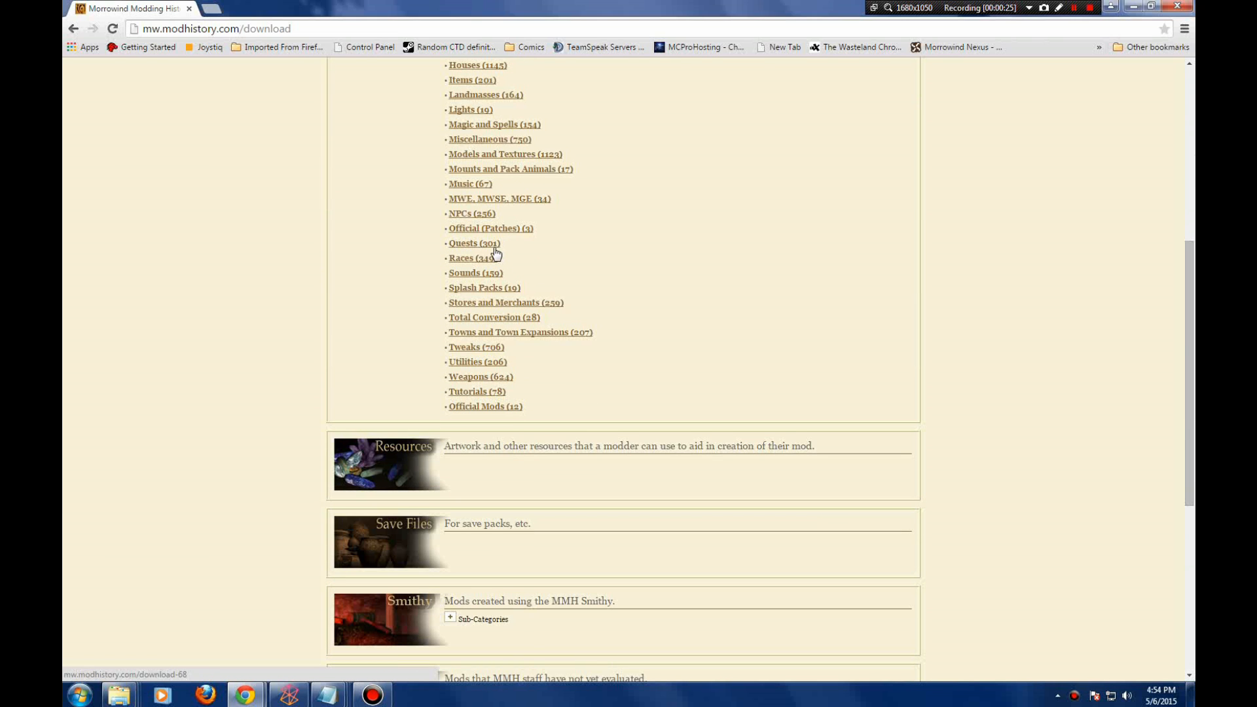
scroll(517, 265, "up", 3)
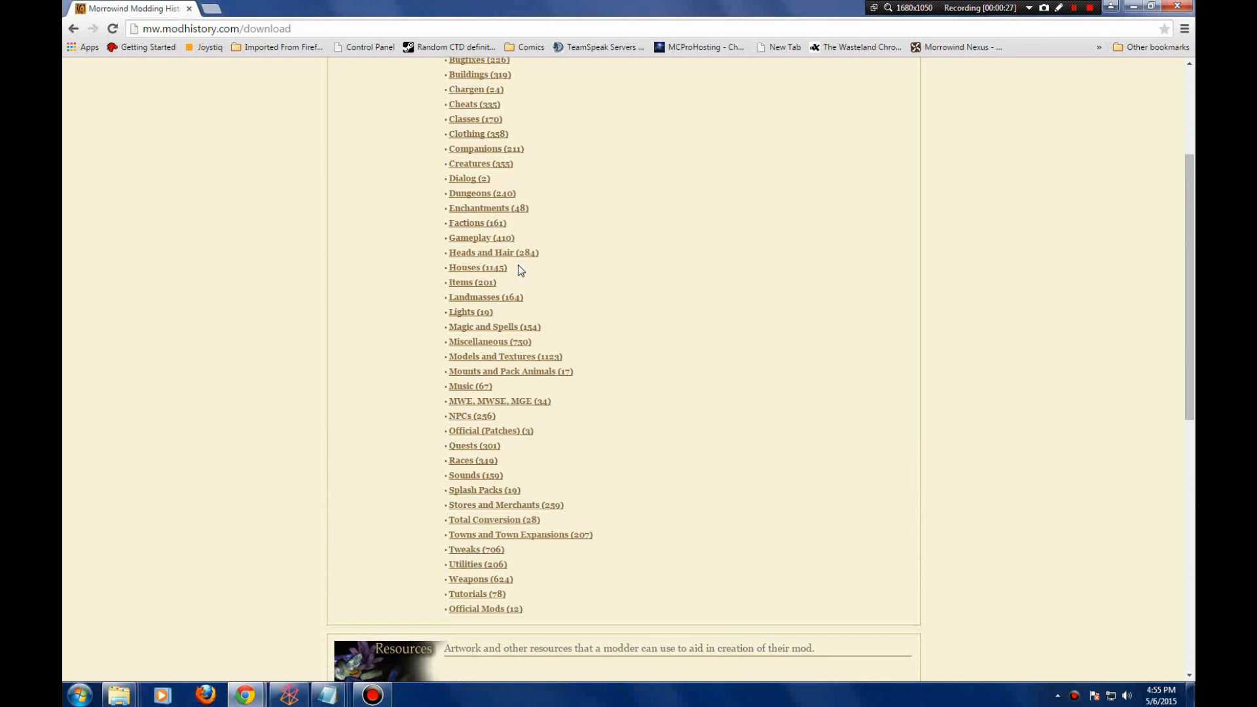
scroll(517, 265, "down", 3)
scroll(517, 264, "down", 3)
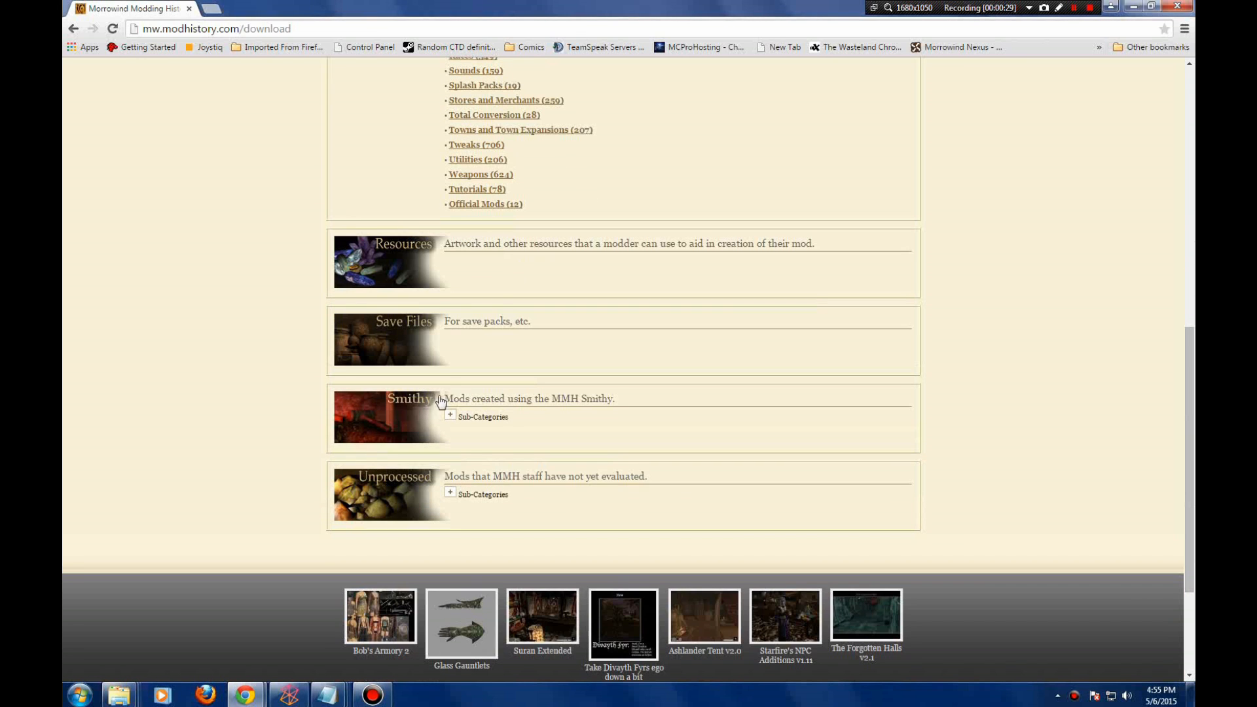
left_click(450, 414)
scroll(314, 390, "down", 1)
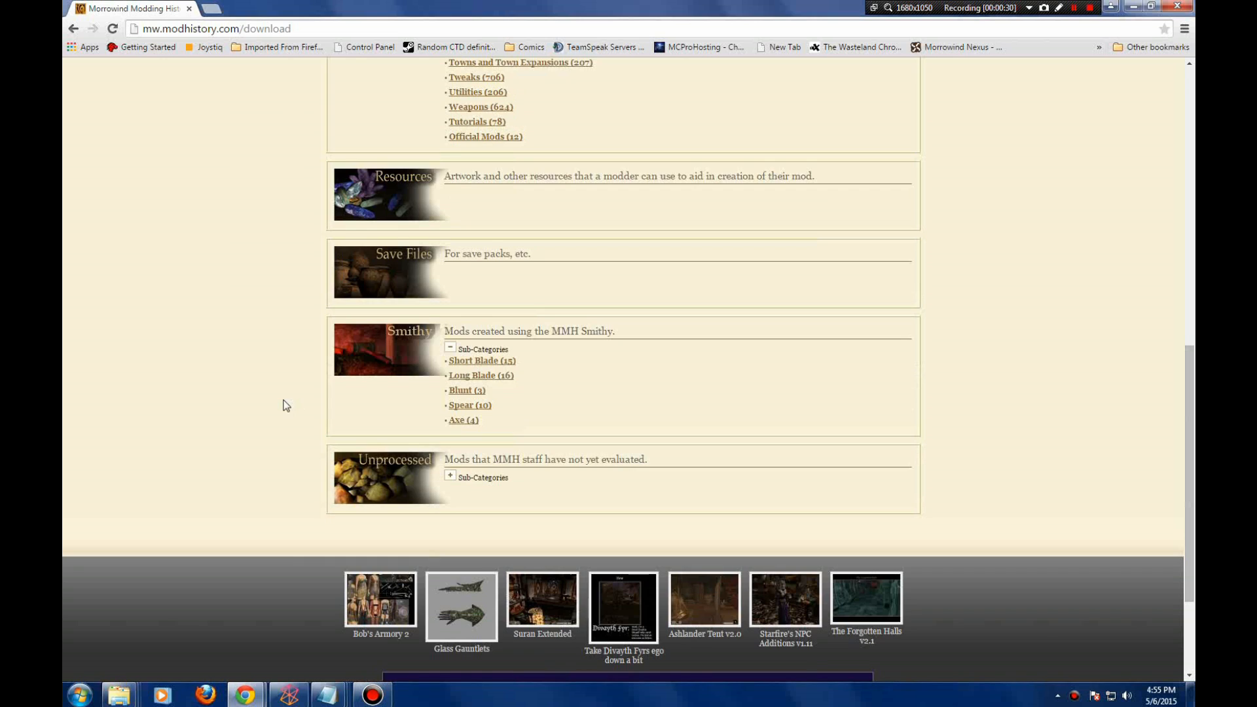
- Open the site's Smithy page for forging custom weapon mods and look over its weapon gallery
scroll(511, 466, "up", 8)
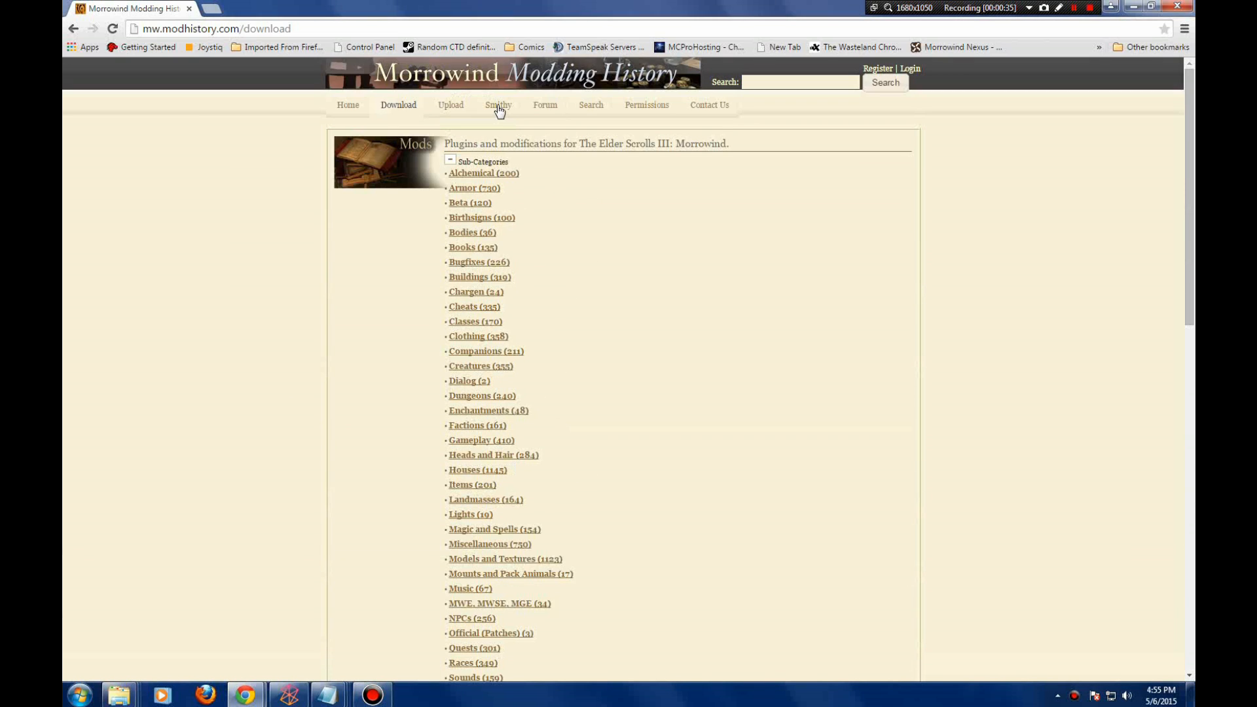
left_click(498, 105)
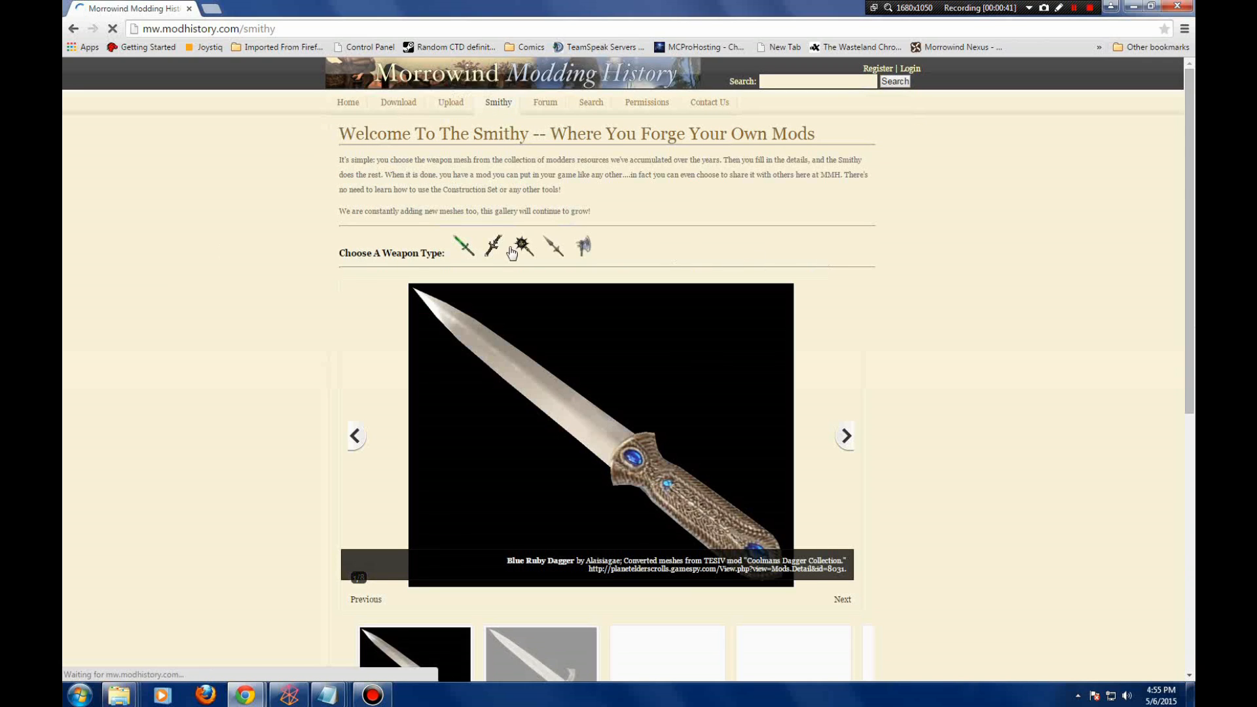
scroll(242, 269, "down", 2)
scroll(261, 272, "down", 2)
scroll(261, 272, "up", 4)
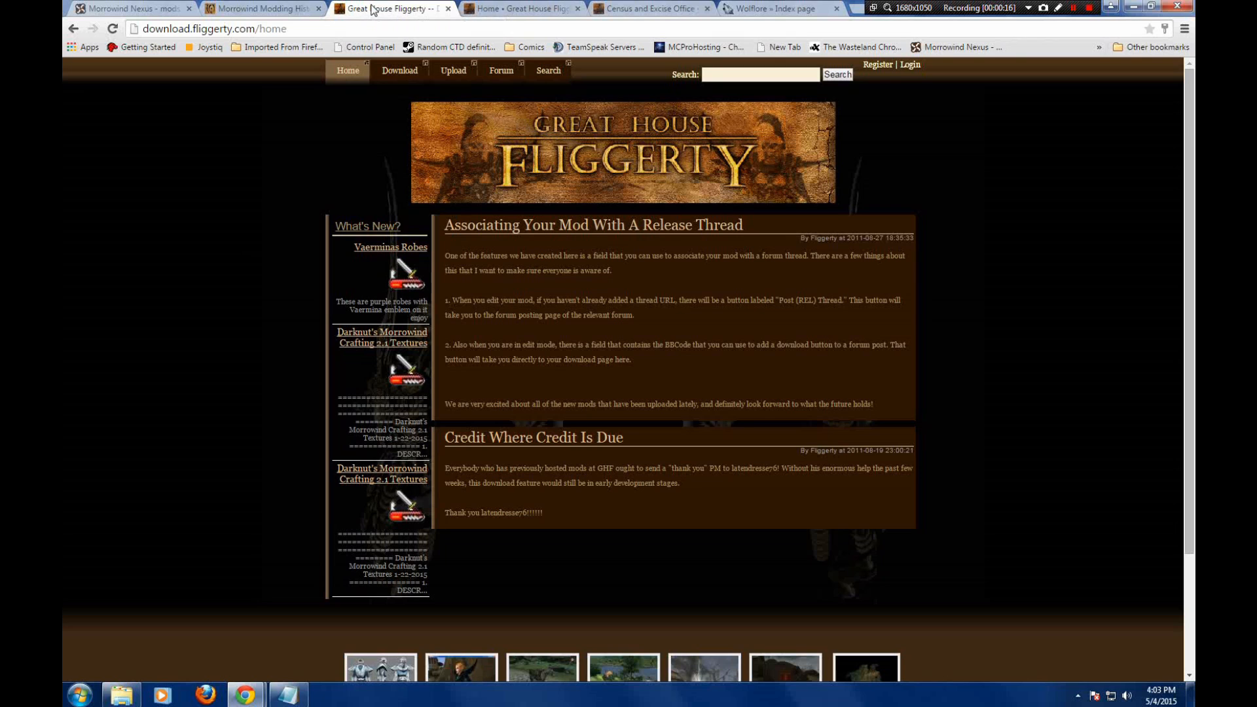
- Open the Great House Fliggerty downloads and review the sub-categories of Featured Modders and Morrowind Mods
scroll(558, 313, "down", 2)
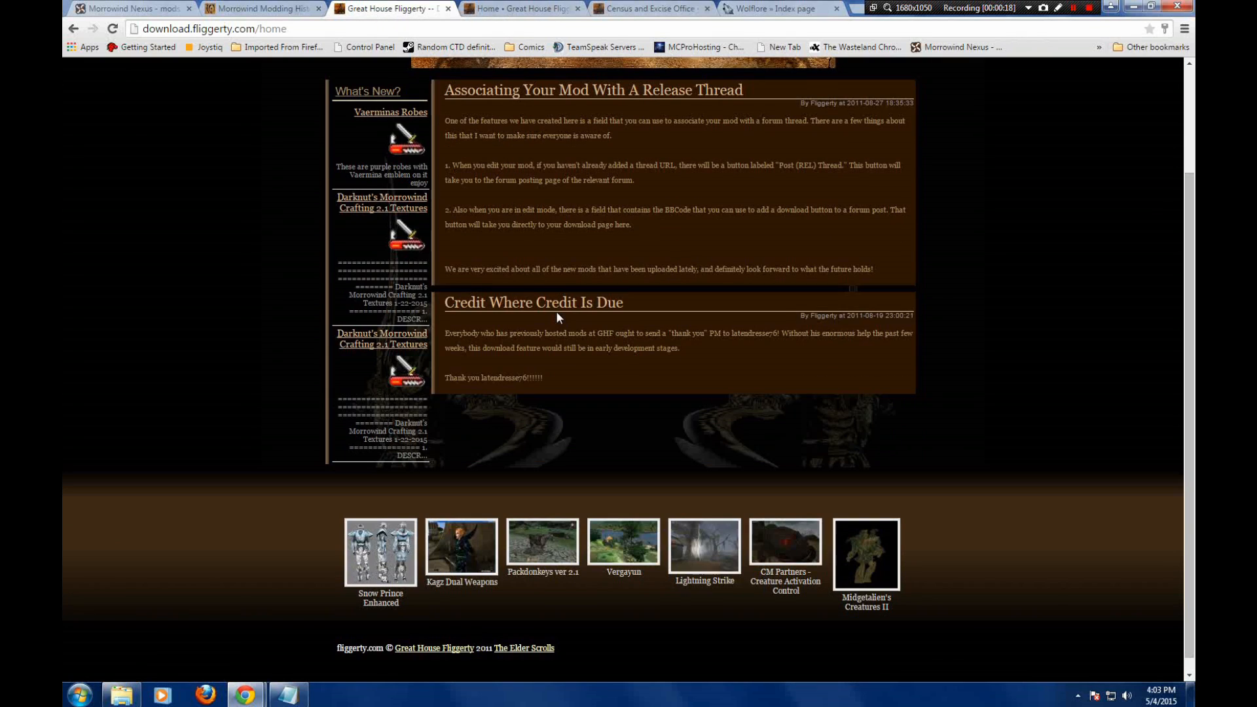
scroll(556, 312, "up", 2)
left_click(404, 72)
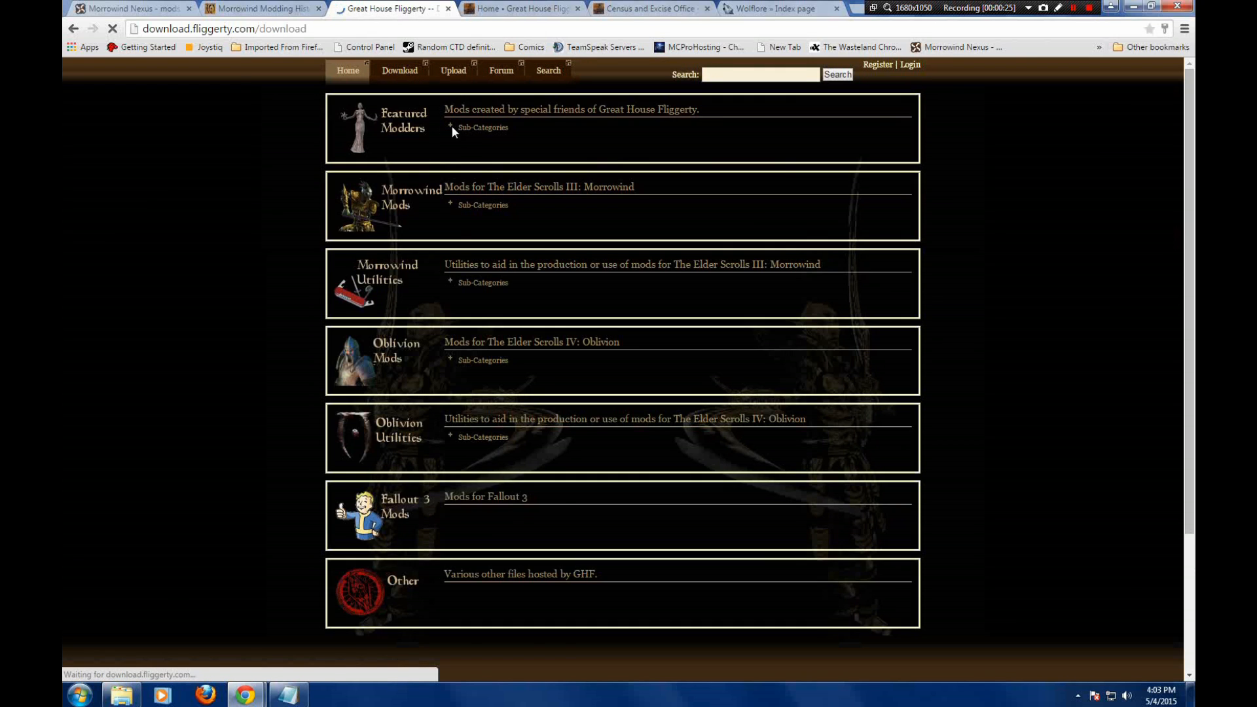
left_click(450, 126)
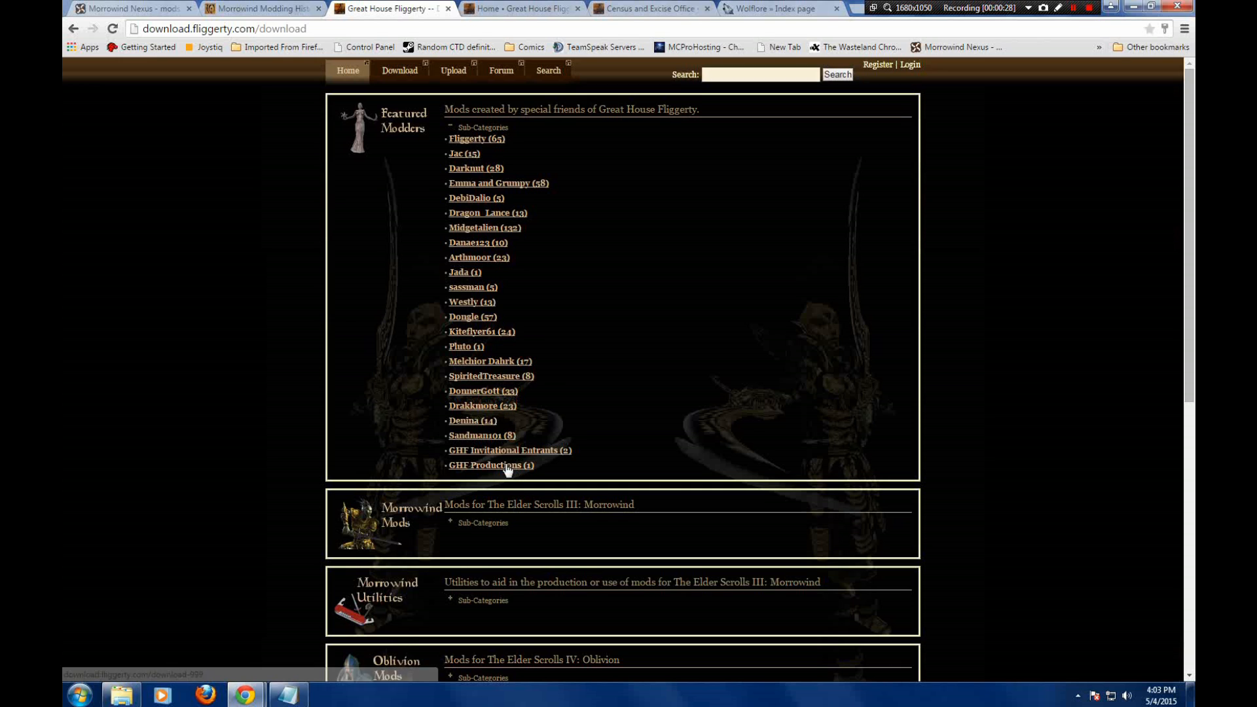
left_click(449, 520)
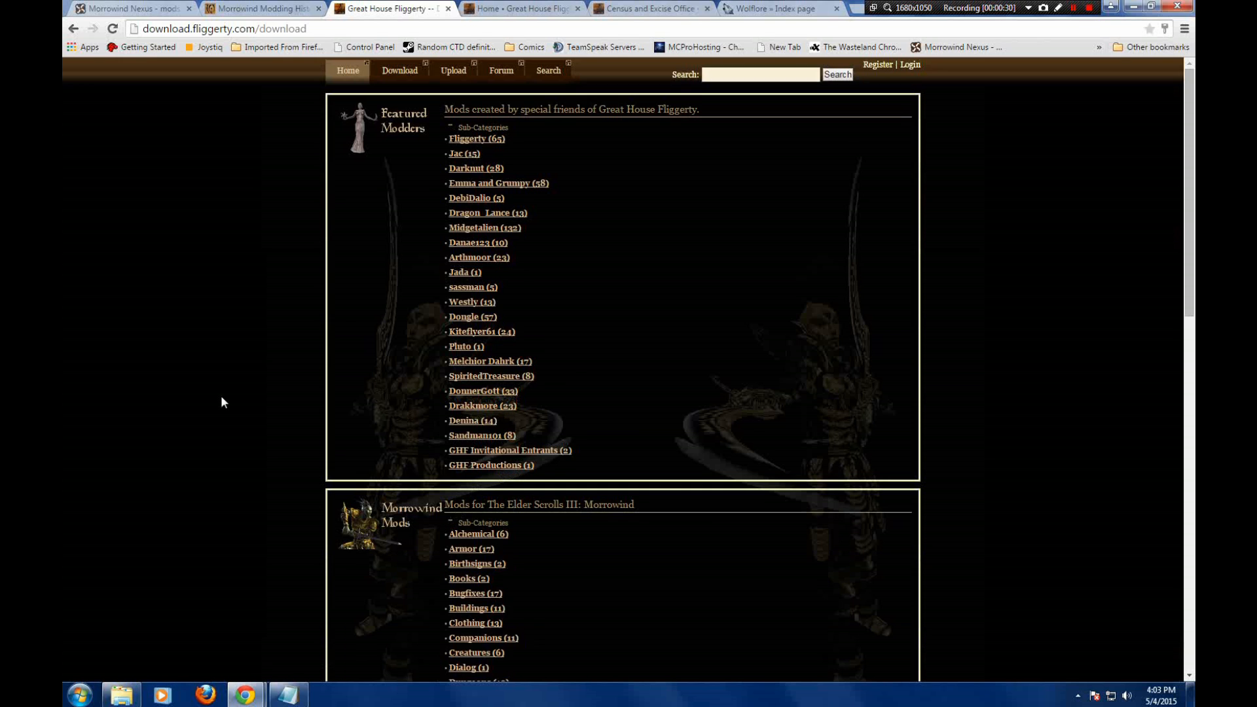
scroll(221, 394, "down", 5)
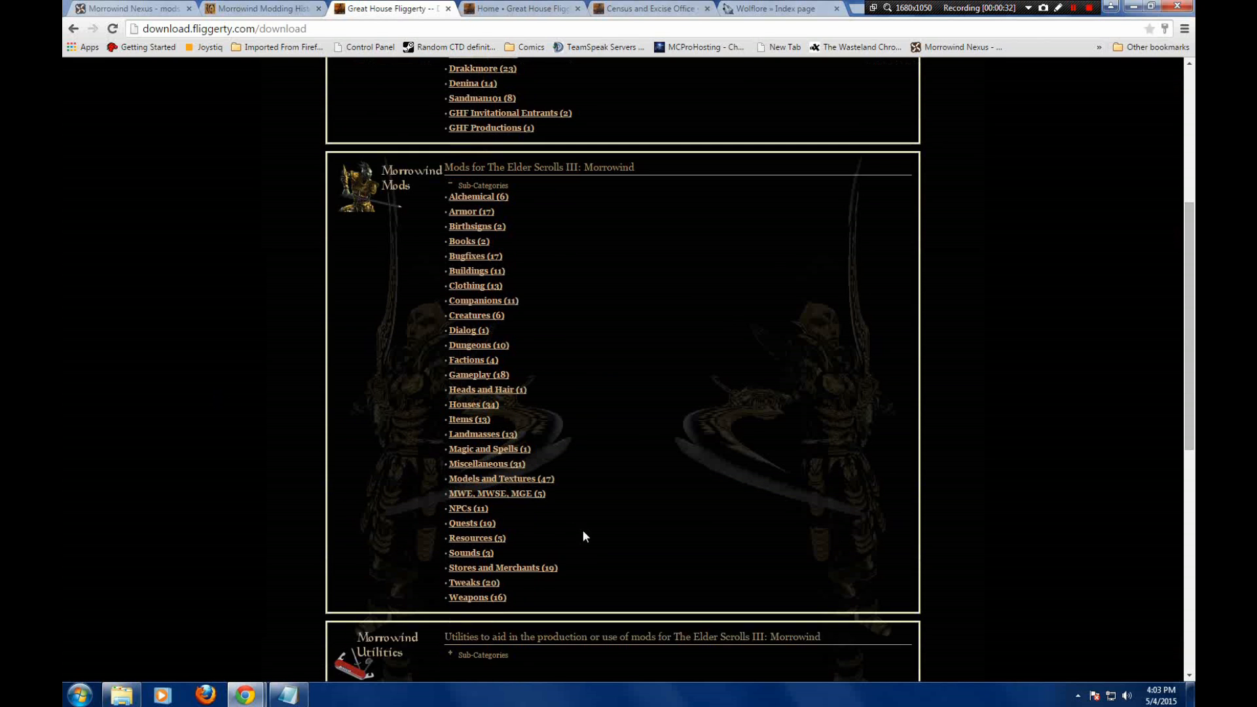
scroll(616, 573, "up", 5)
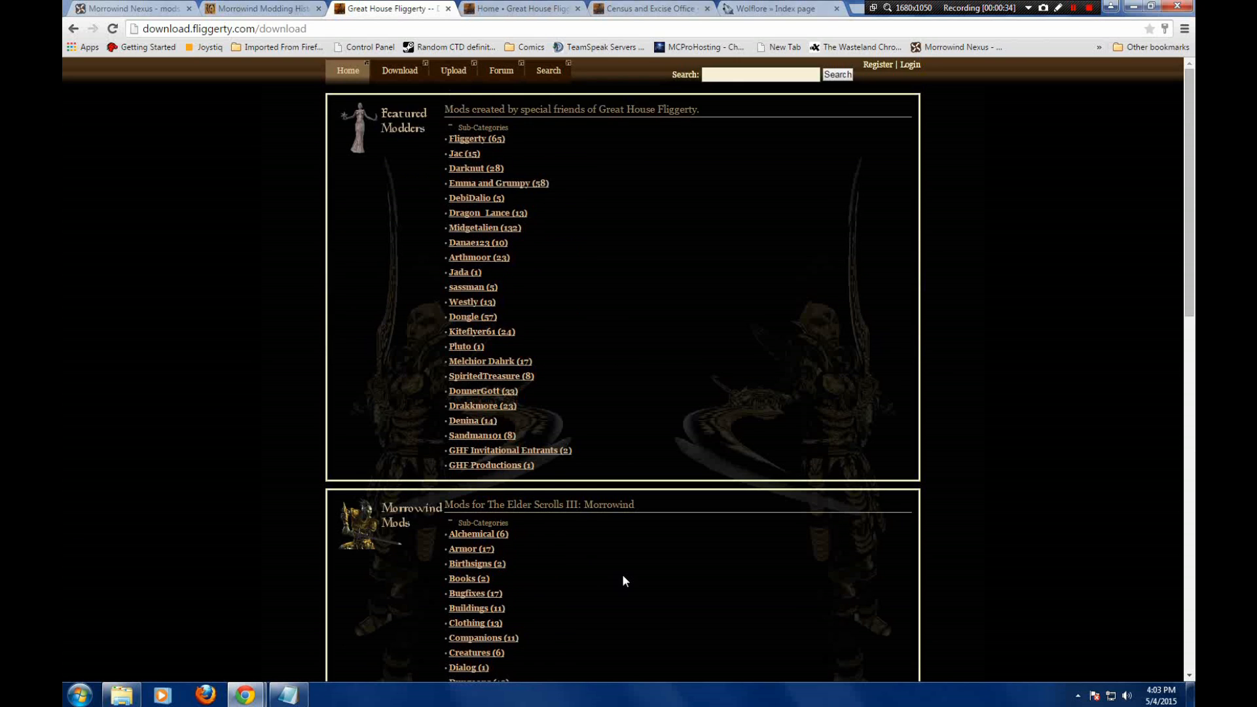
- Open the first featured modder's mod list and look through its entries
left_click(484, 138)
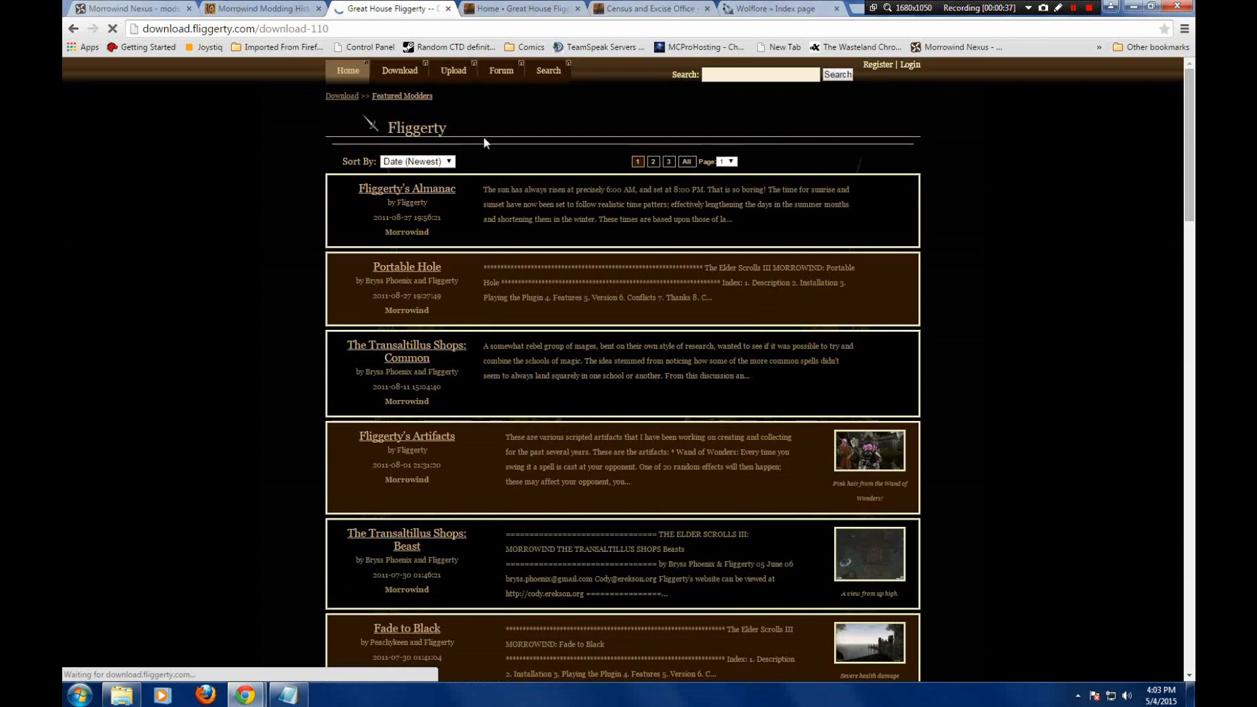
scroll(432, 282, "down", 4)
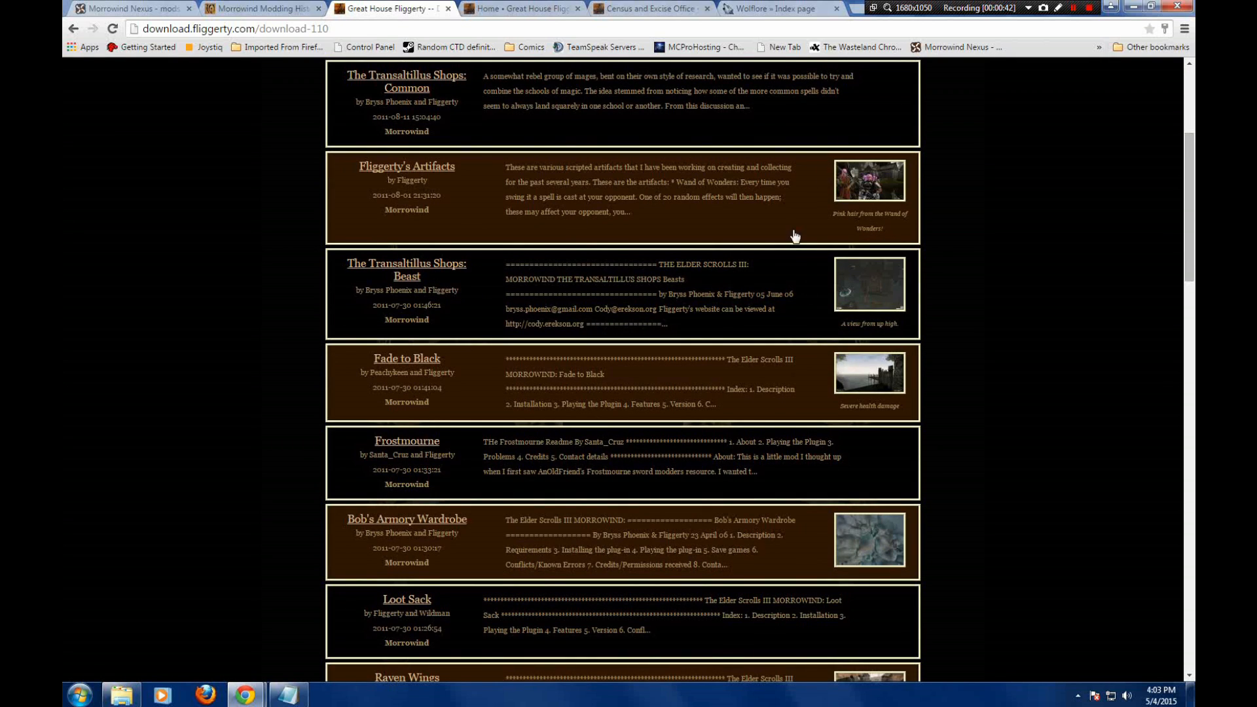
scroll(785, 203, "up", 2)
- Switch to the Wolflore board index and look through its forum sections, including Mod Downloads
left_click(787, 5)
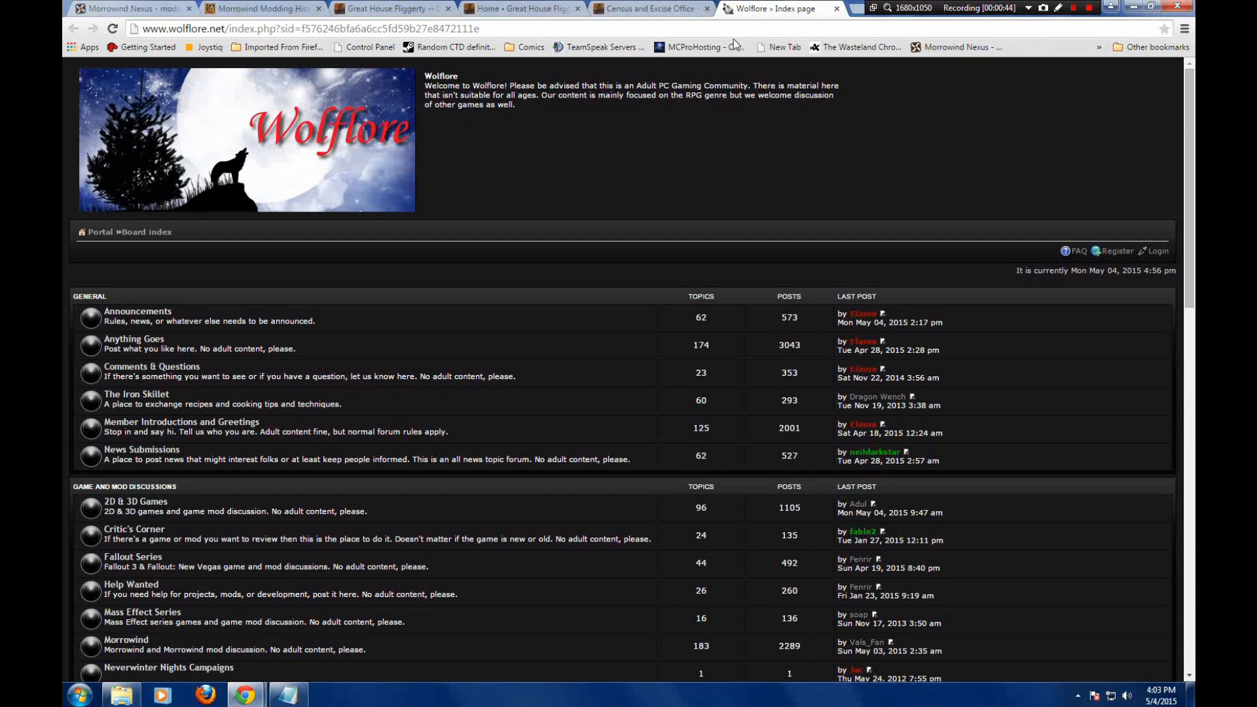
scroll(62, 325, "down", 2)
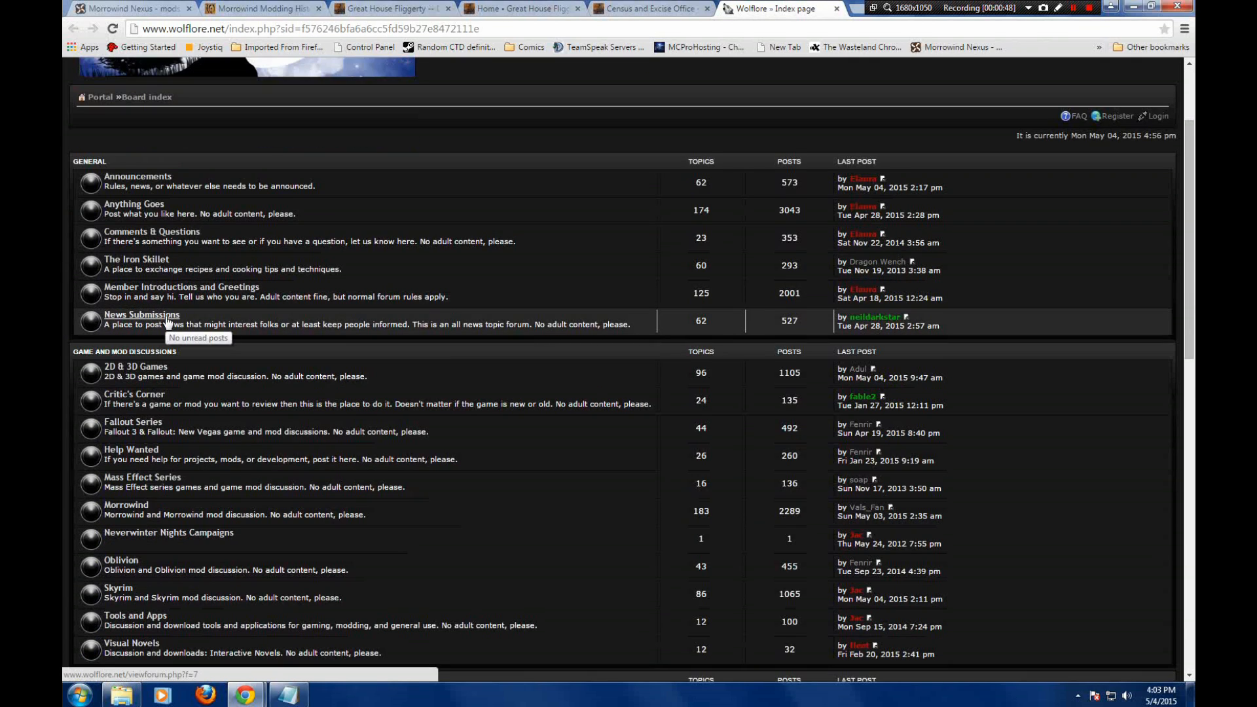
scroll(168, 320, "down", 2)
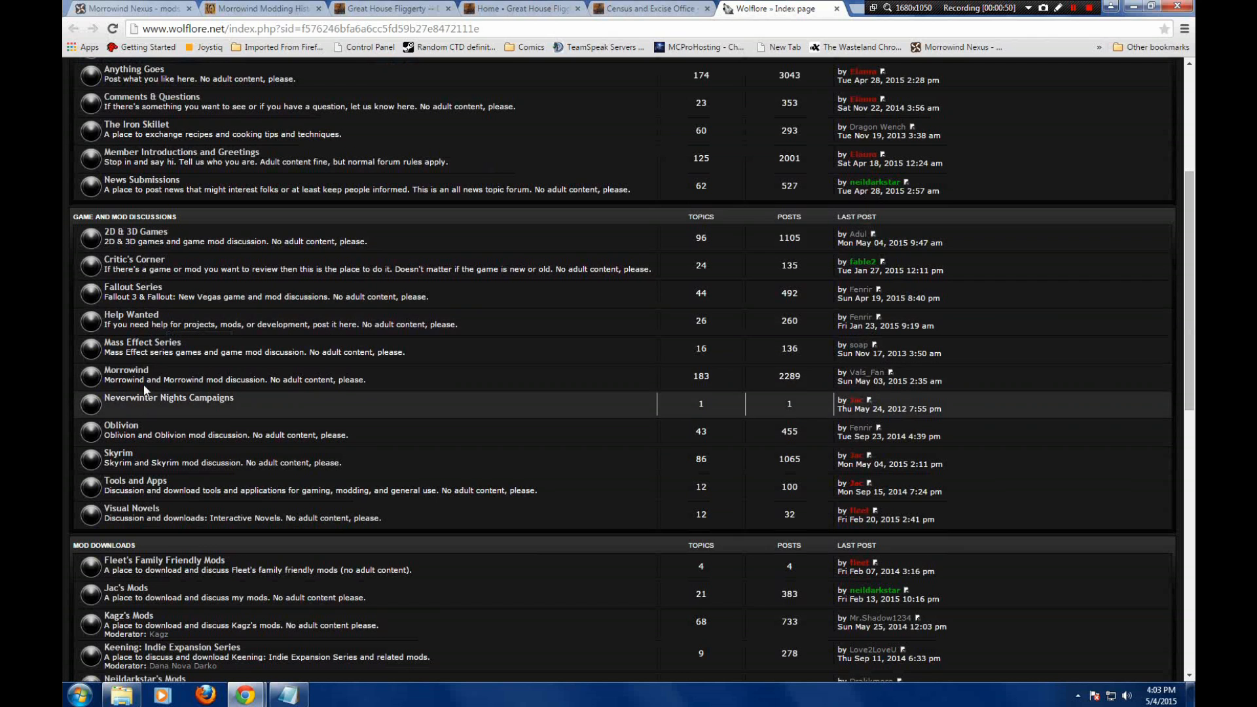
scroll(137, 378, "down", 3)
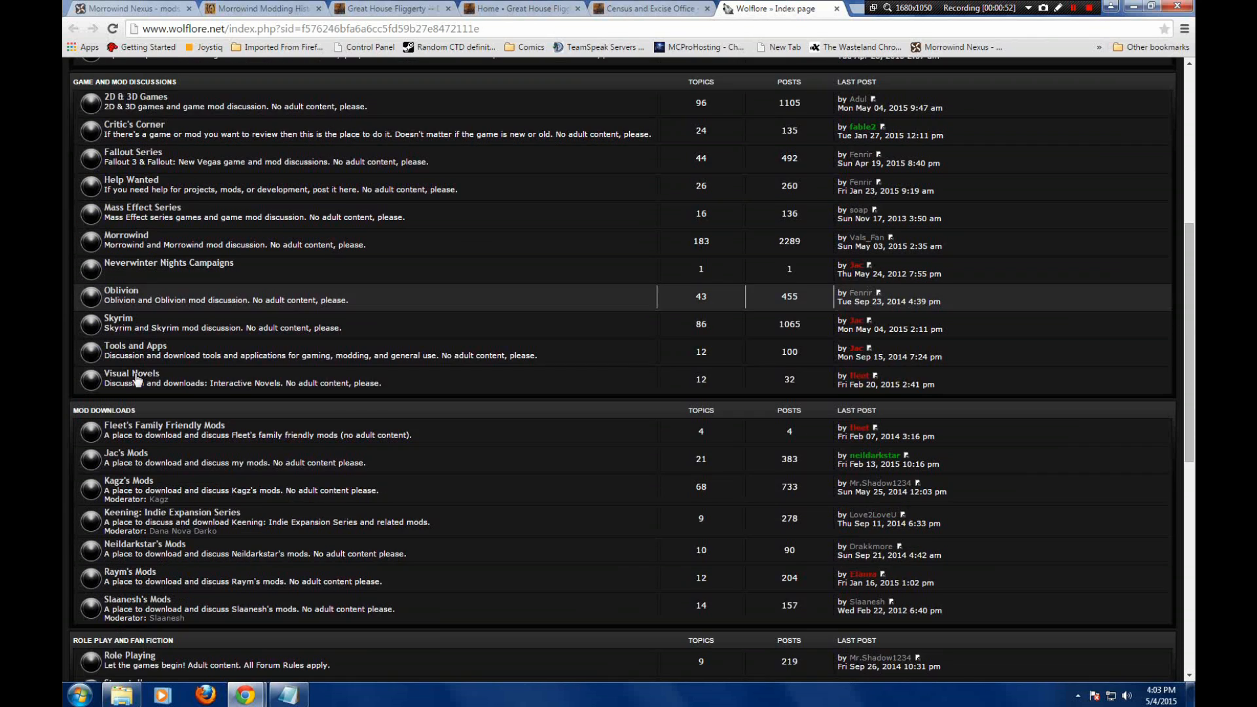
scroll(136, 378, "down", 1)
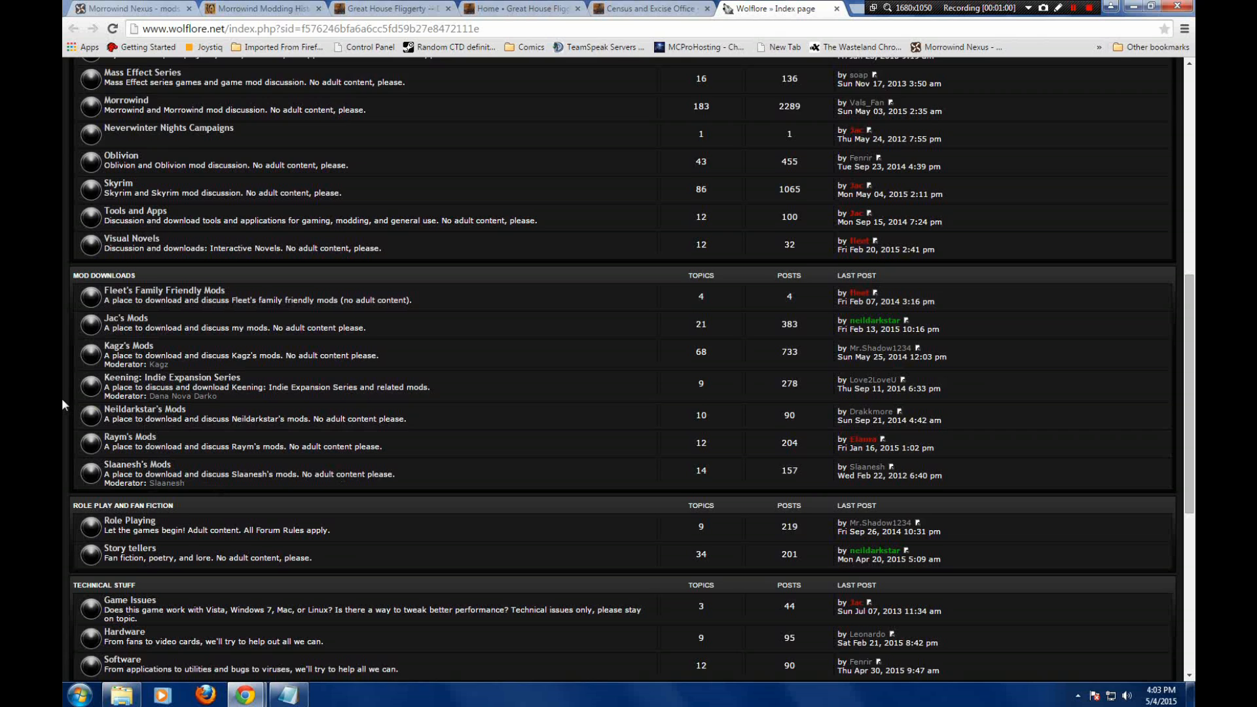
scroll(65, 404, "down", 1)
left_click(1088, 9)
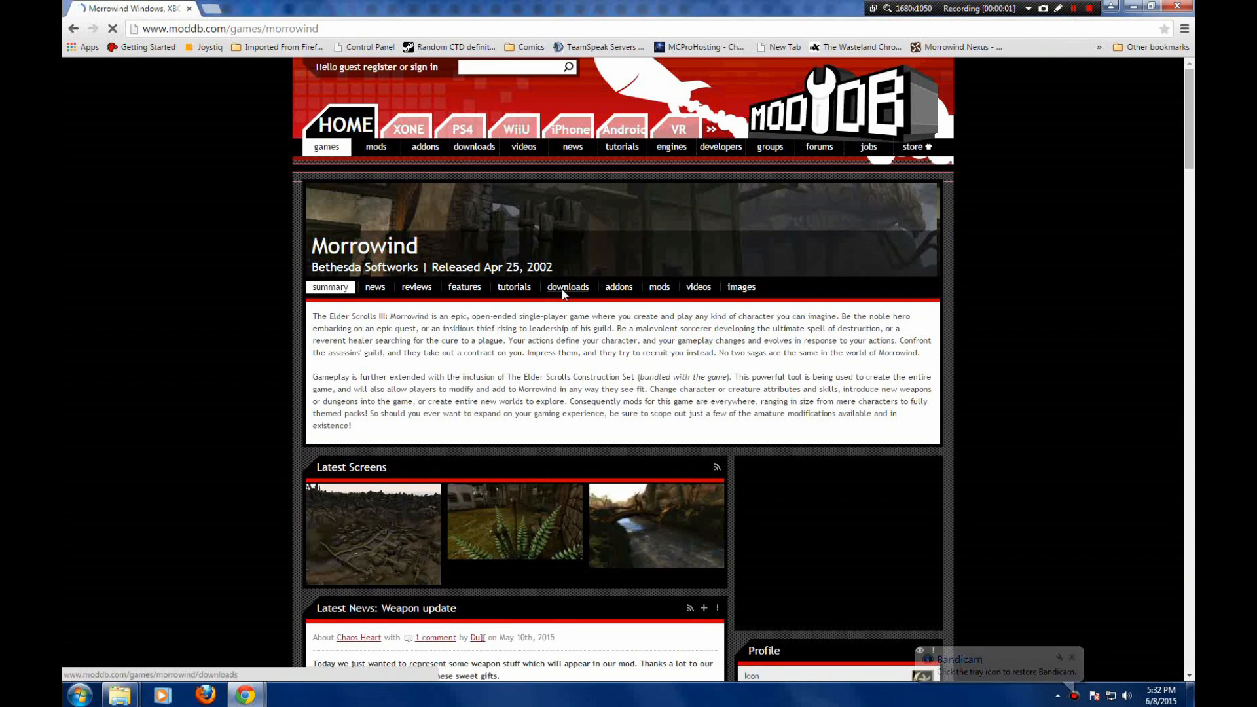
- Open the downloads page for Morrowind on ModDB
left_click(561, 289)
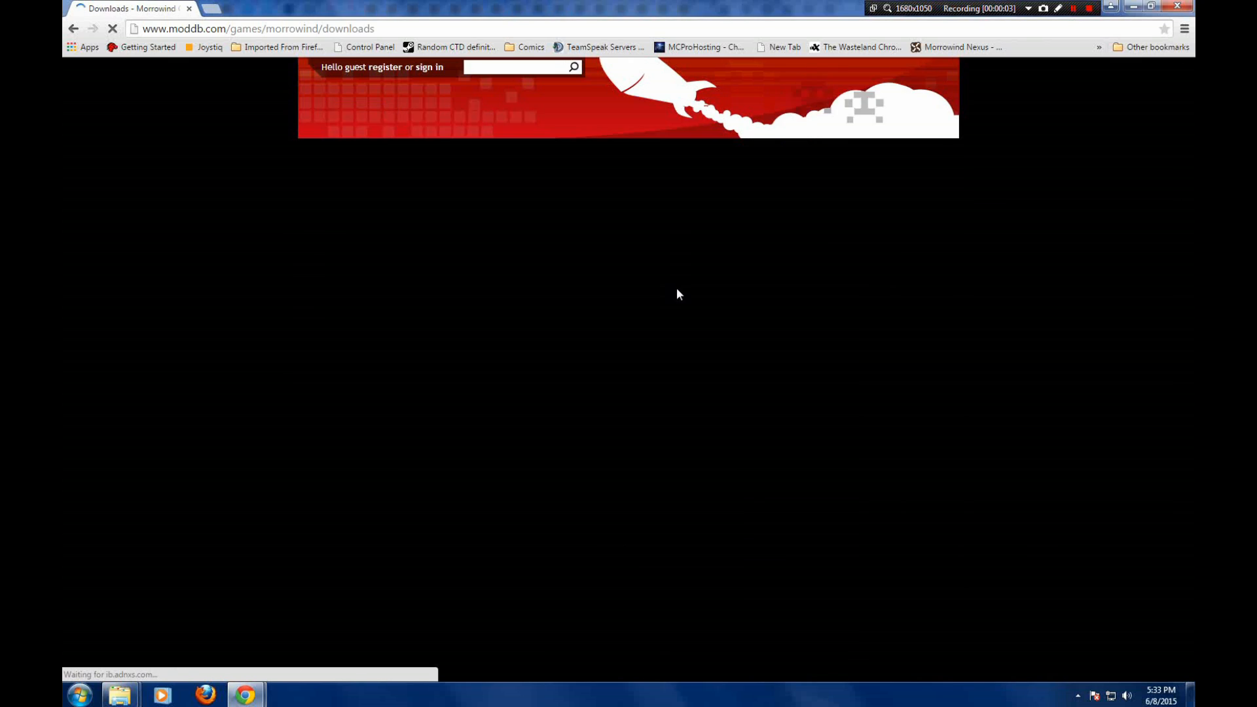
- Open the Morrowind mods list on ModDB and look through its entries
left_click(659, 287)
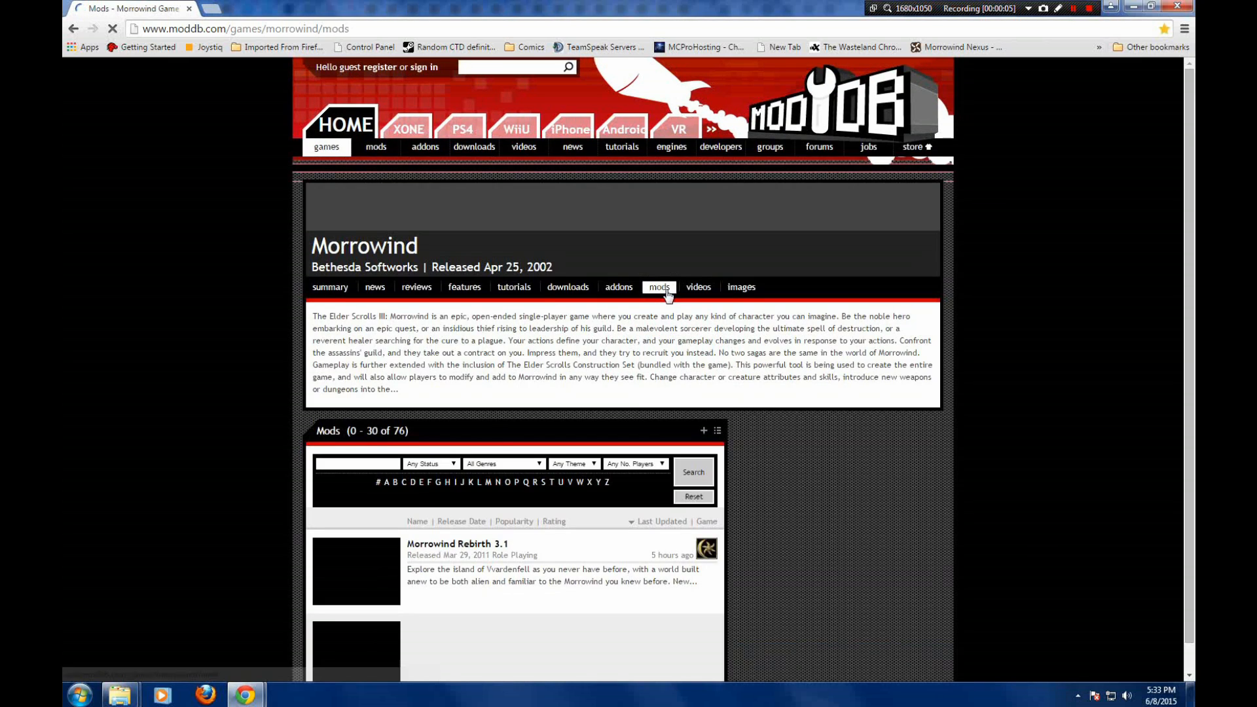
scroll(568, 338, "down", 2)
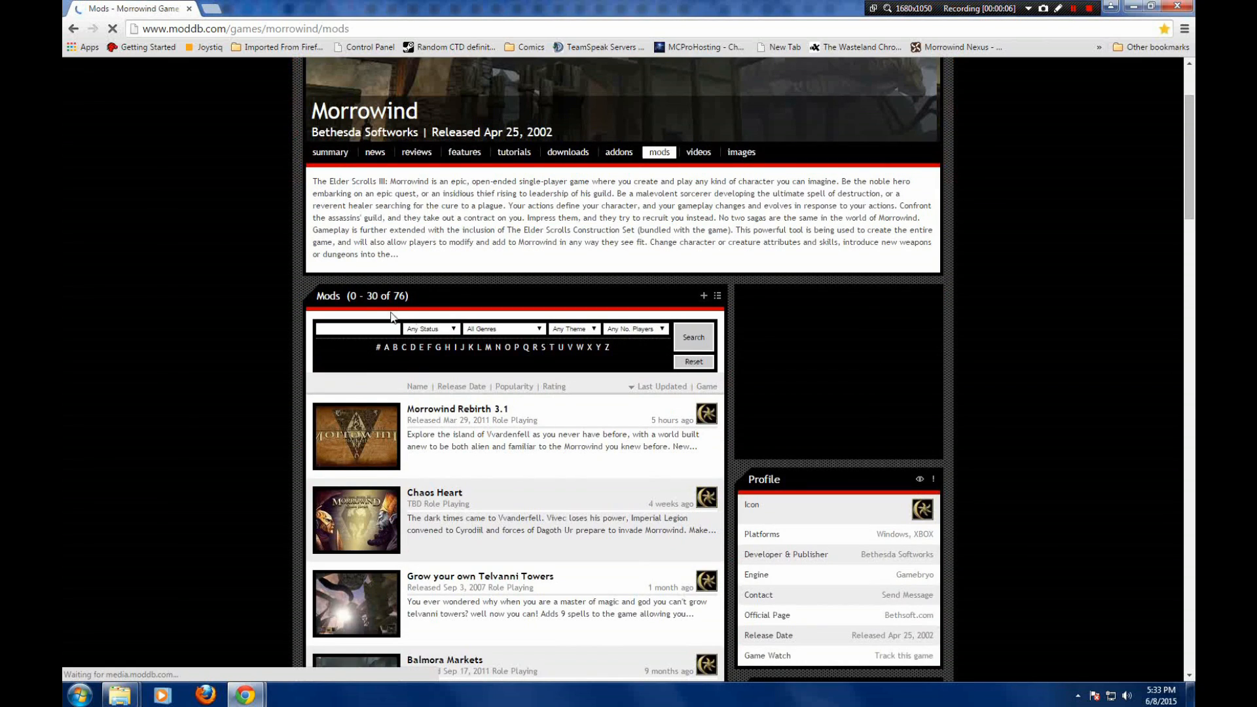
scroll(413, 308, "down", 5)
scroll(413, 308, "down", 6)
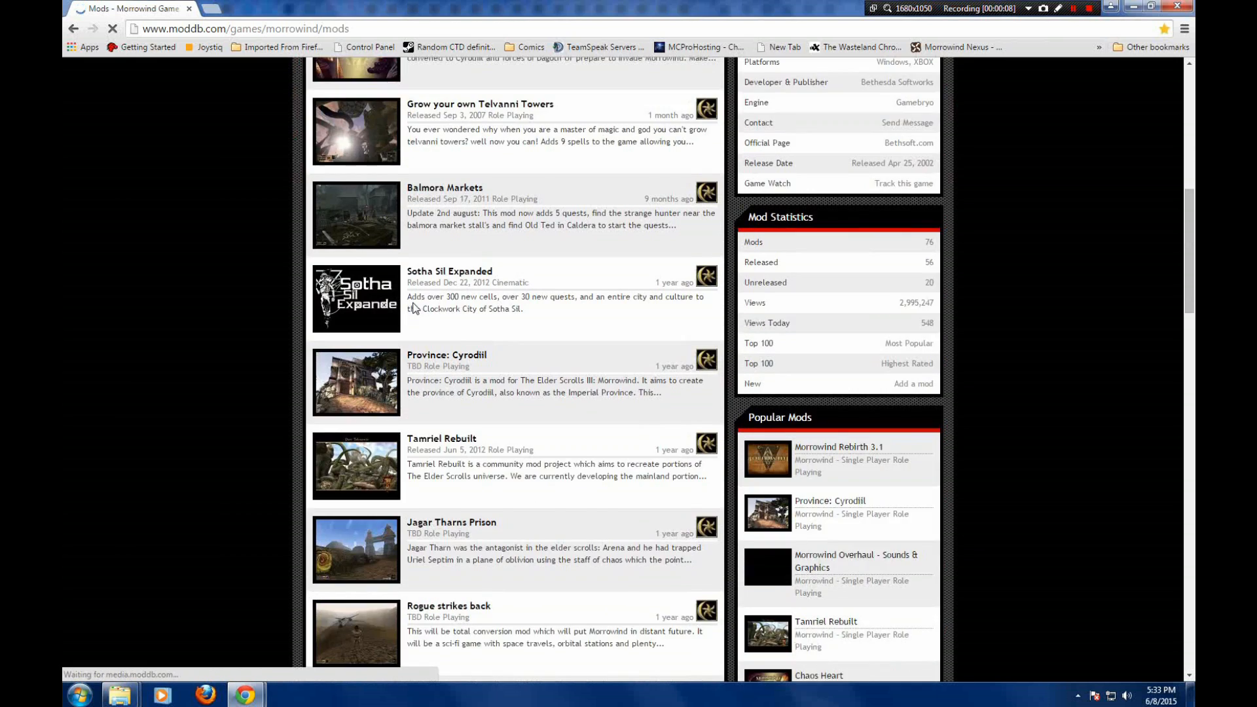
scroll(492, 387, "up", 7)
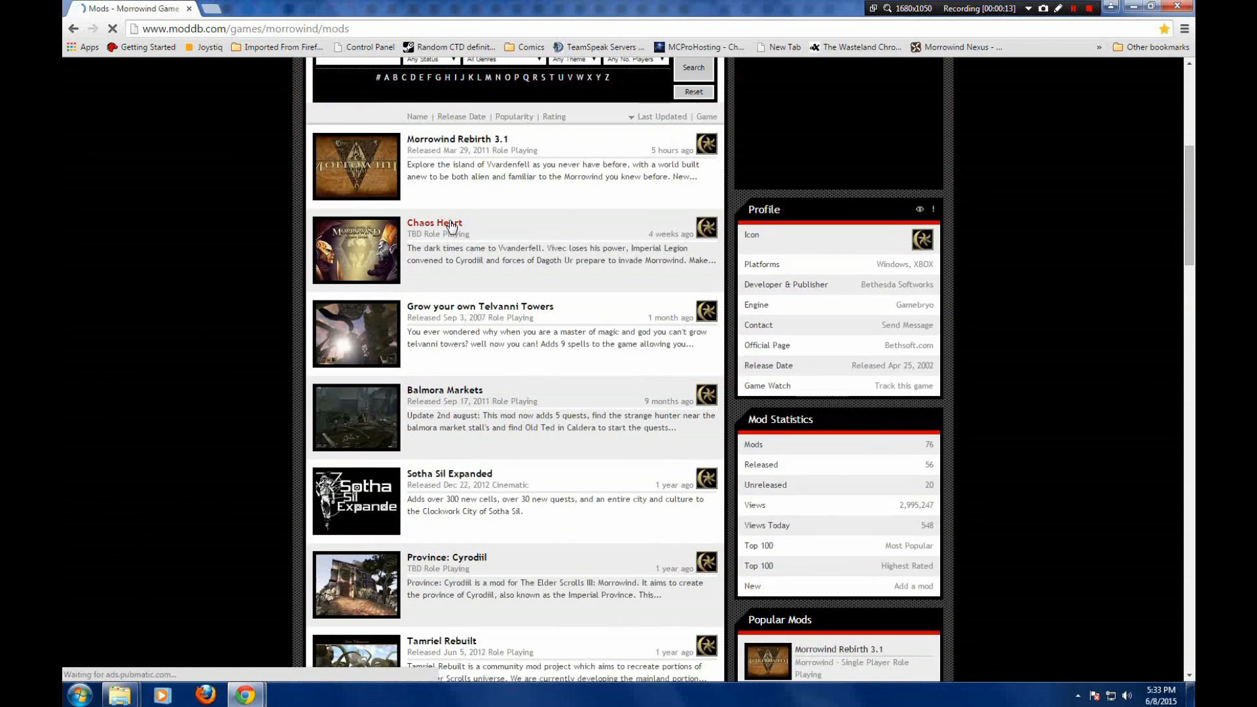
scroll(575, 267, "down", 2)
scroll(574, 281, "down", 2)
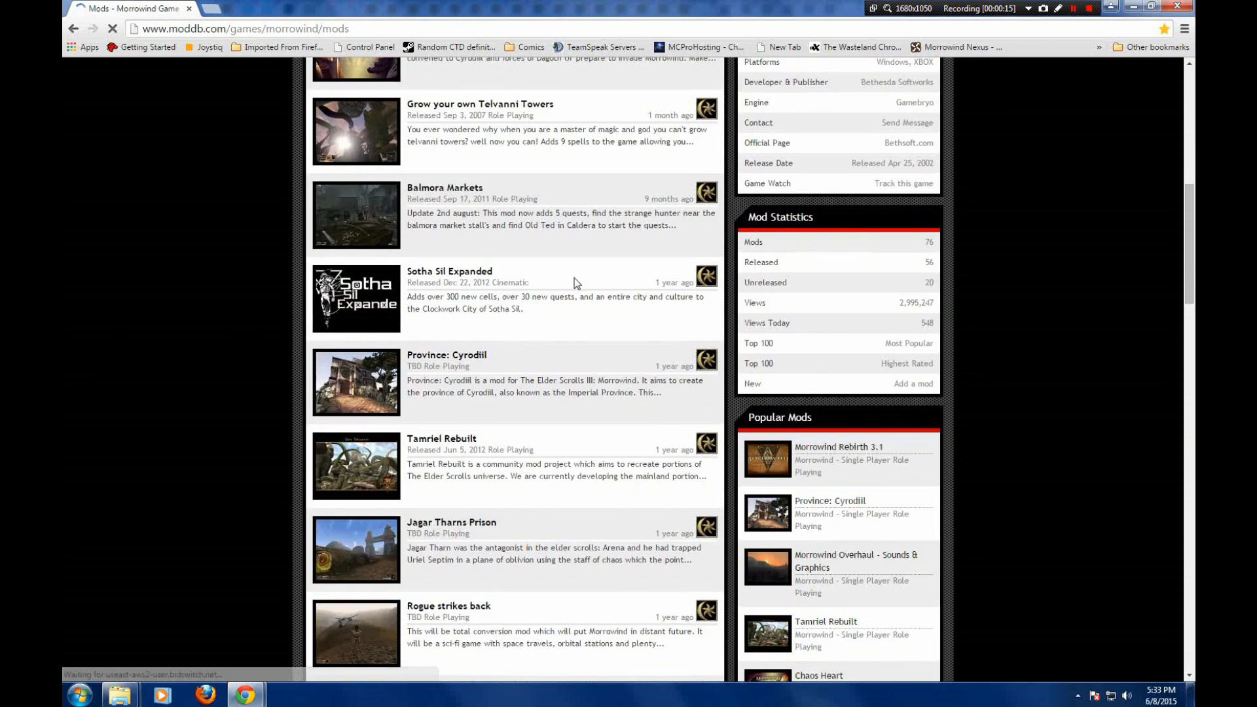
scroll(574, 288, "down", 2)
scroll(574, 292, "down", 2)
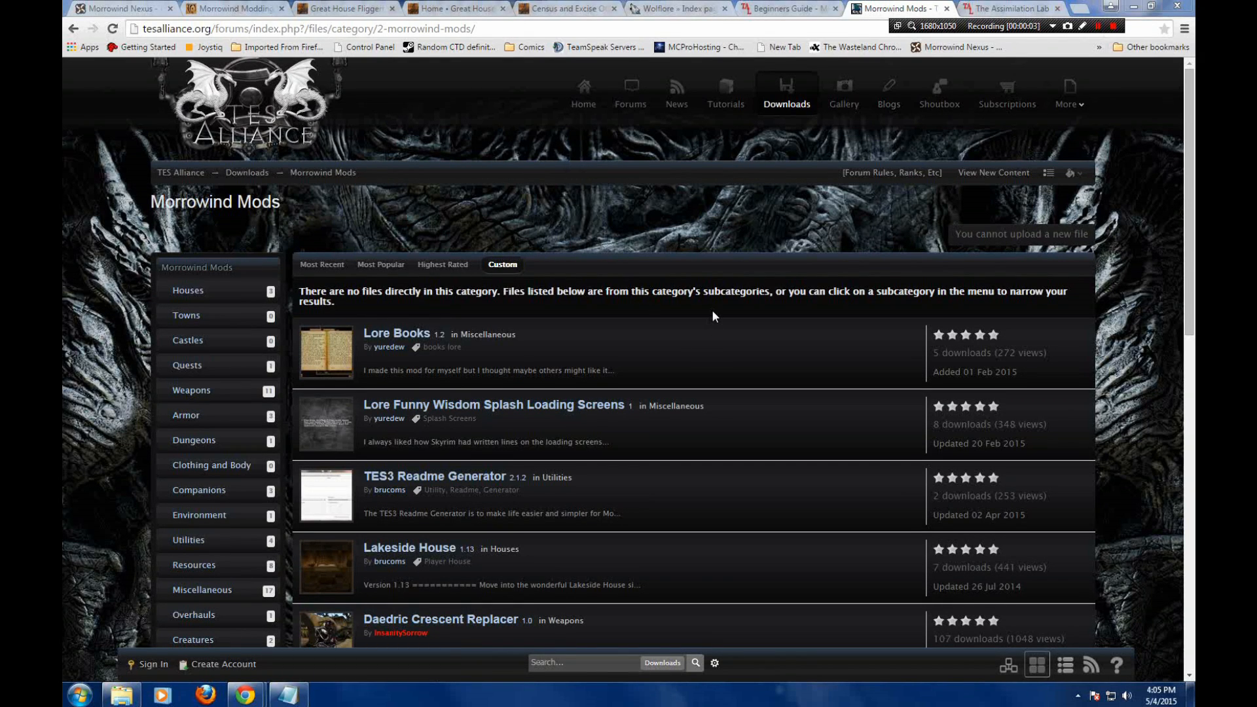
- Look through the Morrowind Mods downloads and categories on TES Alliance
scroll(714, 316, "down", 2)
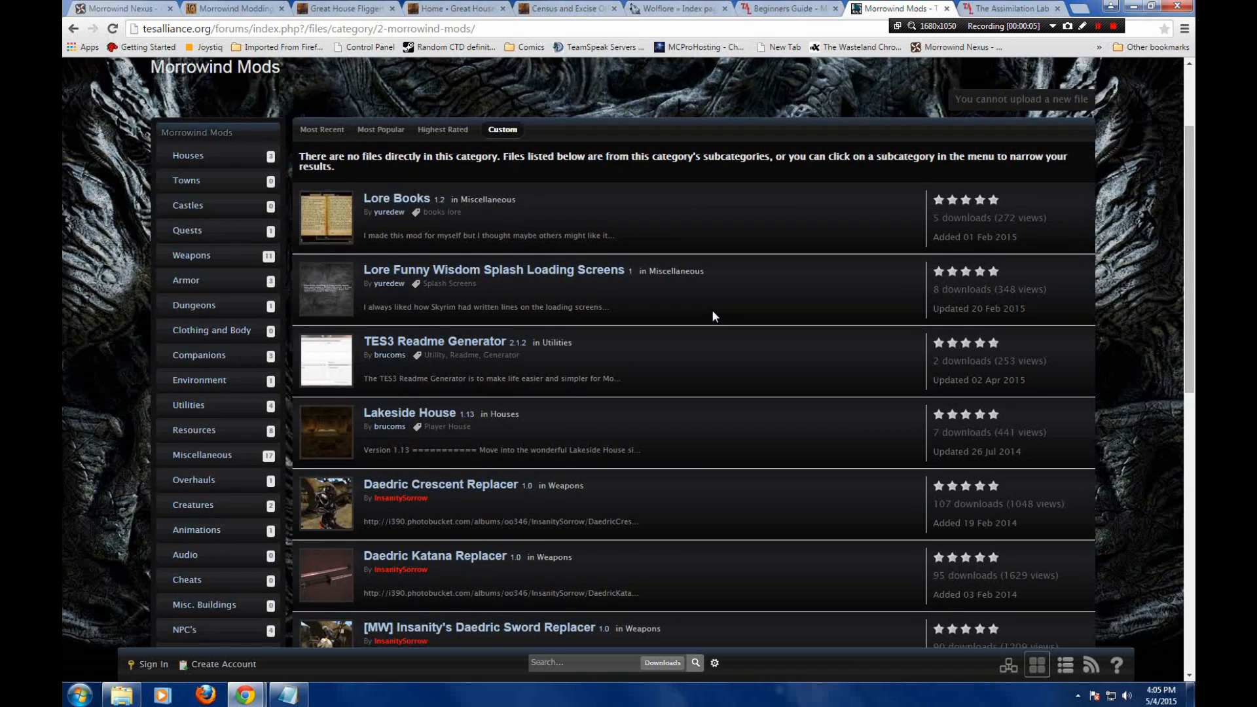
scroll(712, 316, "down", 3)
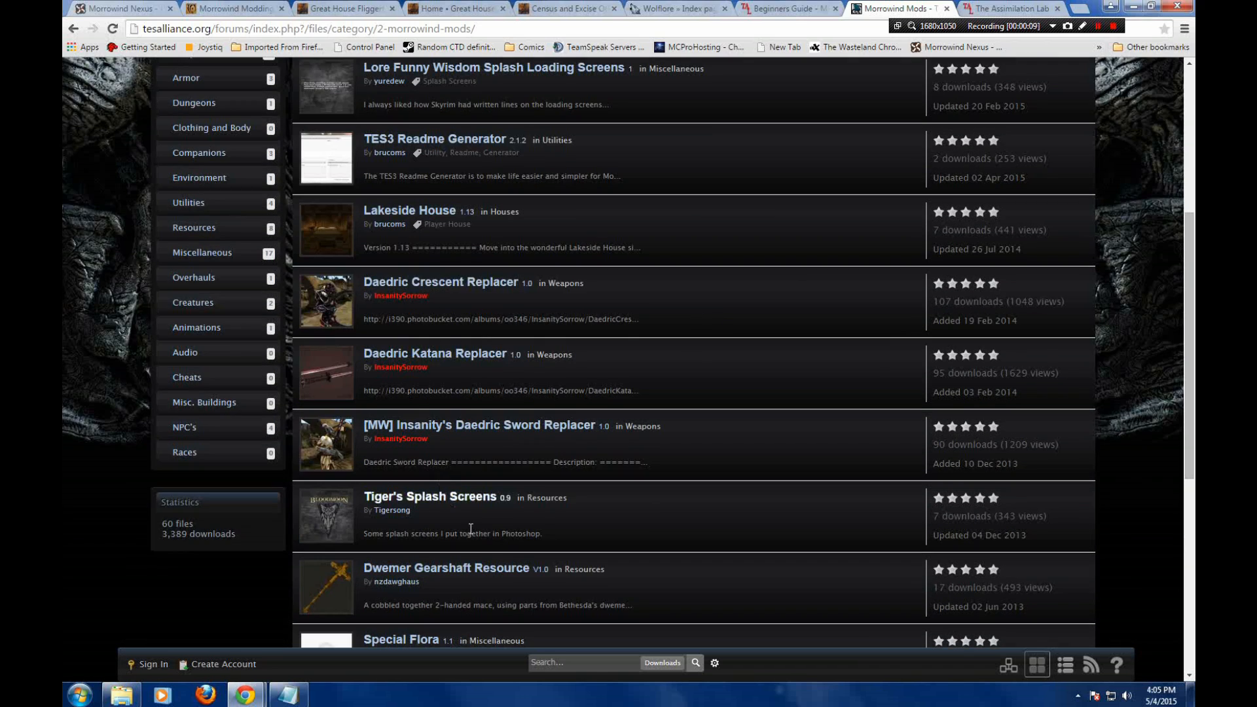
- Switch to The Assimilation Lab, open its forums and look through the community and project sections
left_click(991, 8)
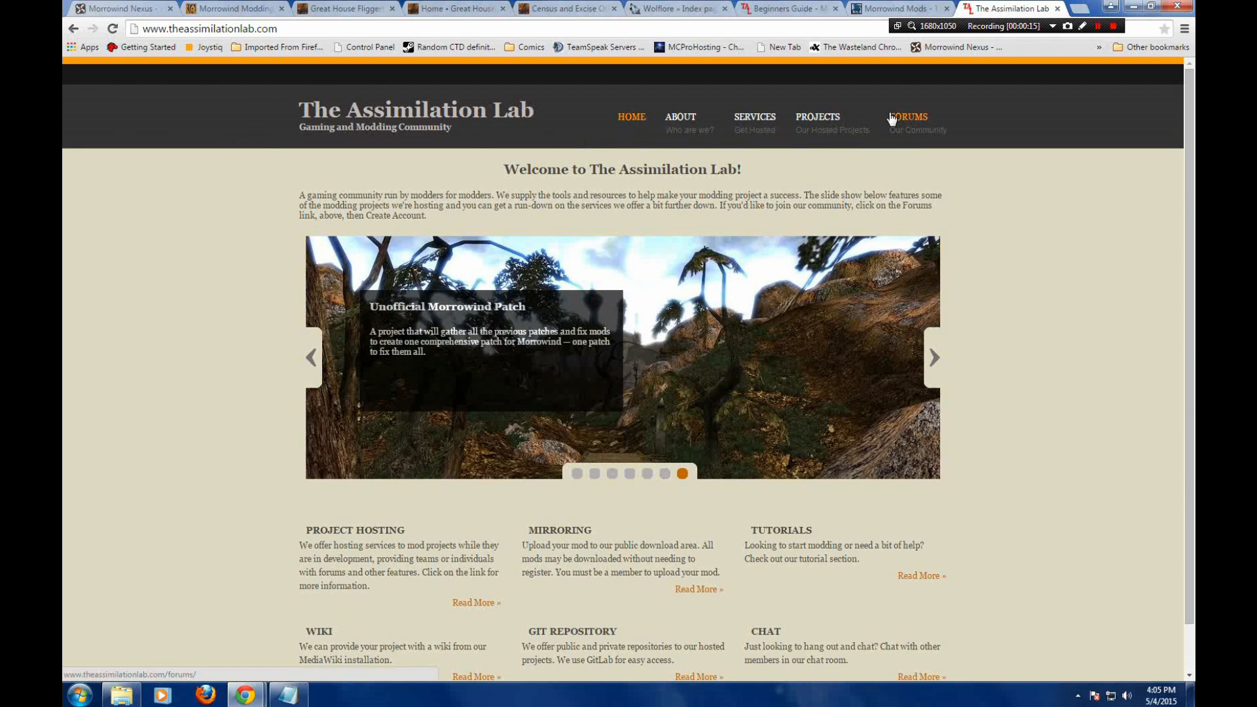
left_click(890, 116)
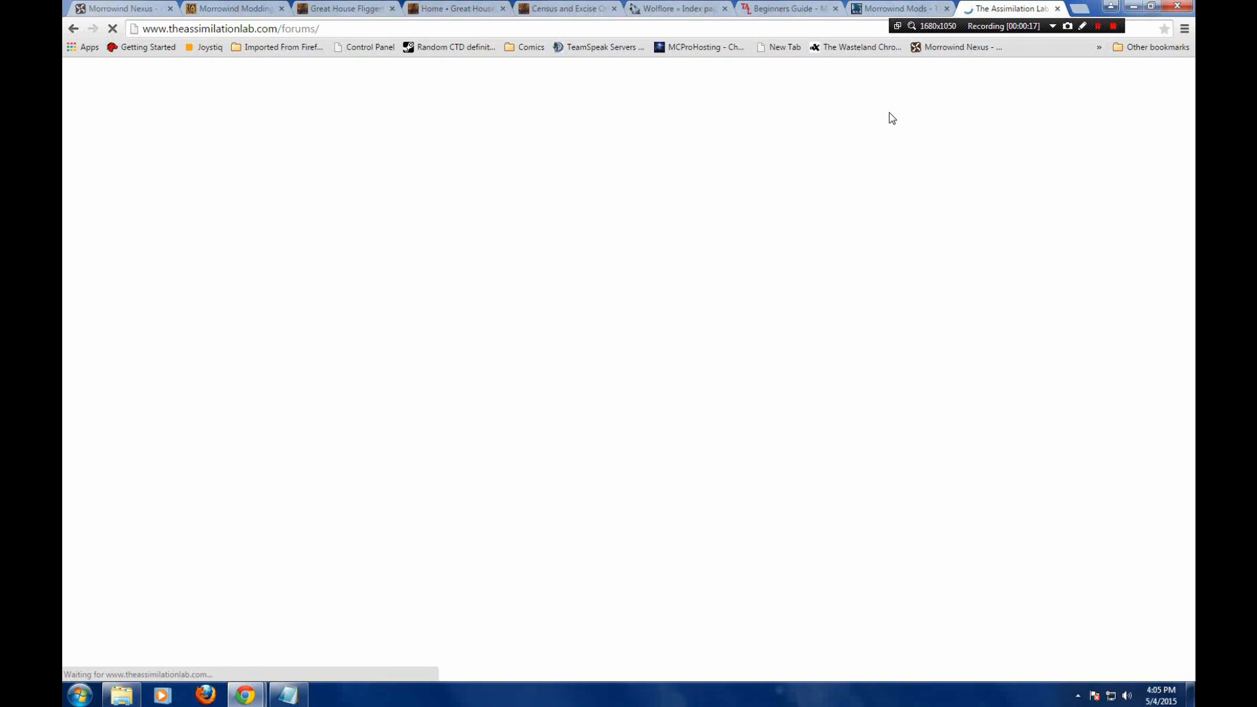
scroll(495, 190, "down", 1)
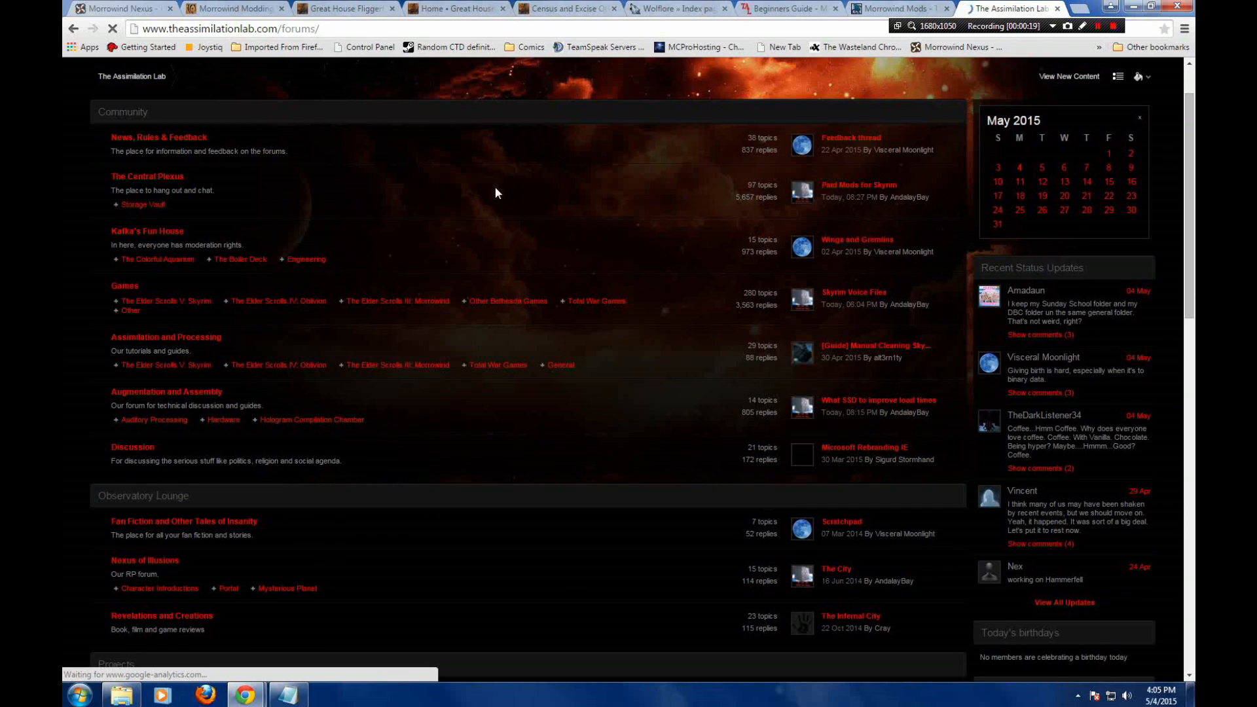
scroll(495, 190, "down", 4)
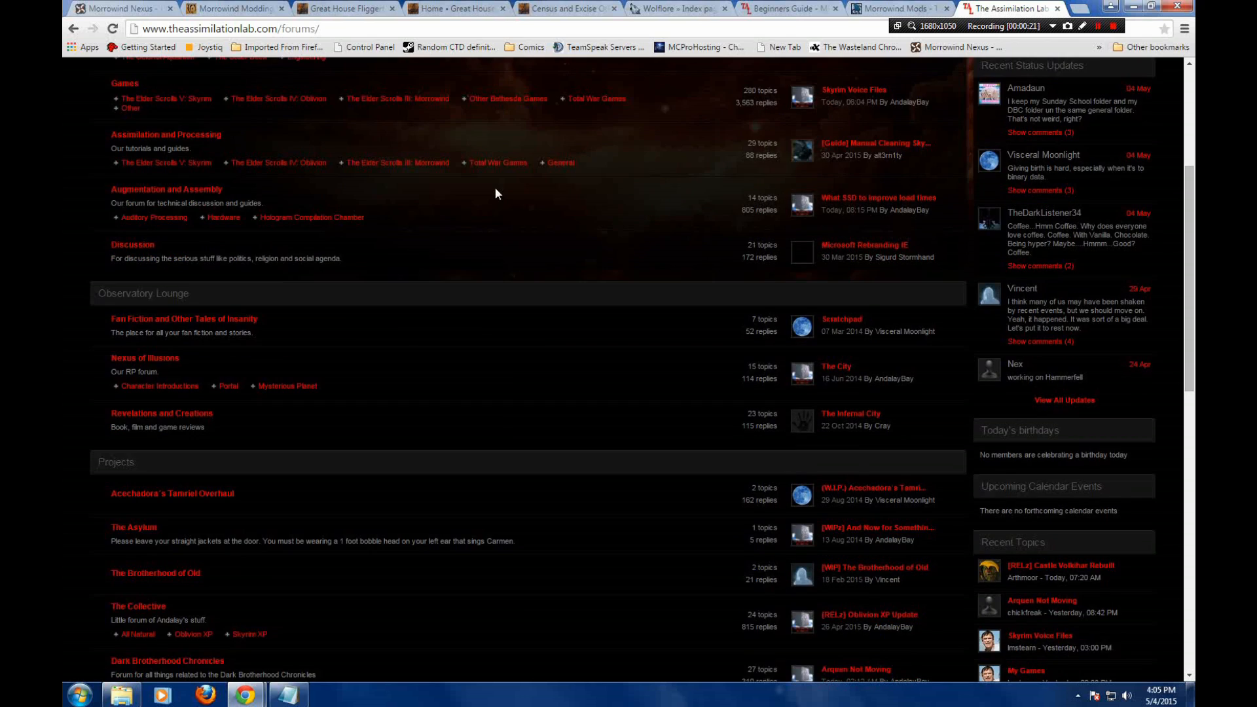
scroll(495, 193, "down", 5)
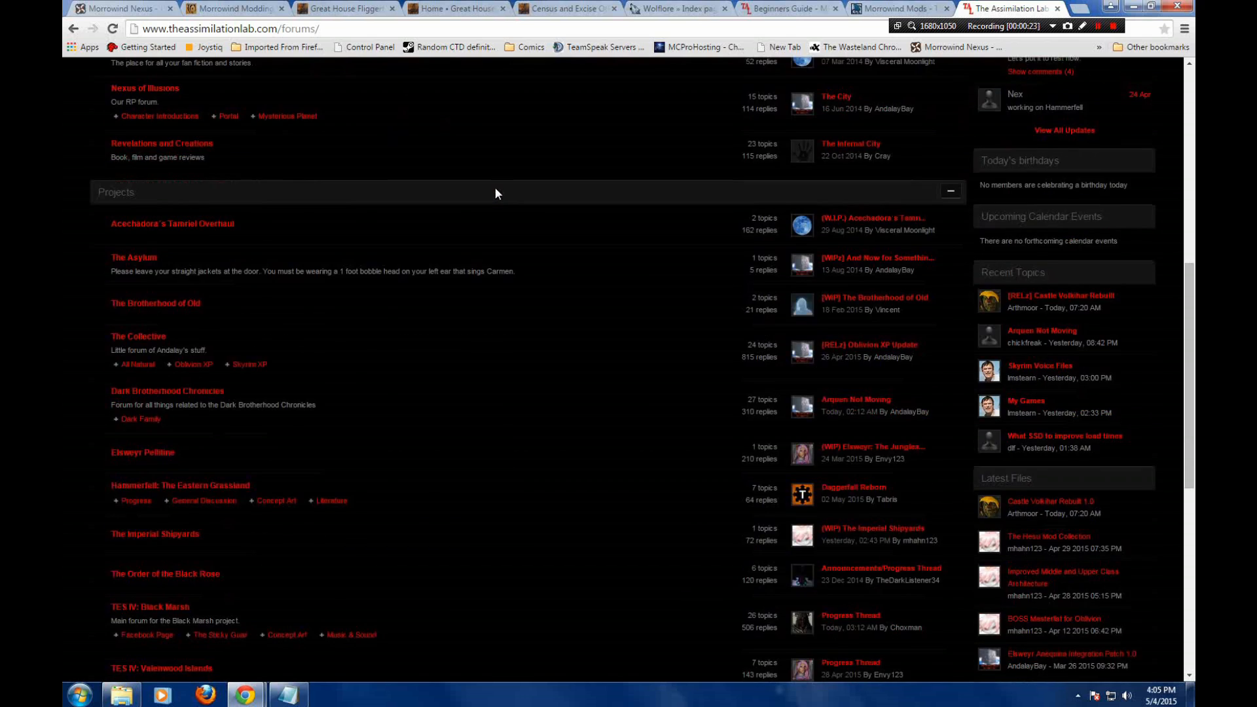
scroll(496, 192, "down", 2)
scroll(495, 192, "up", 4)
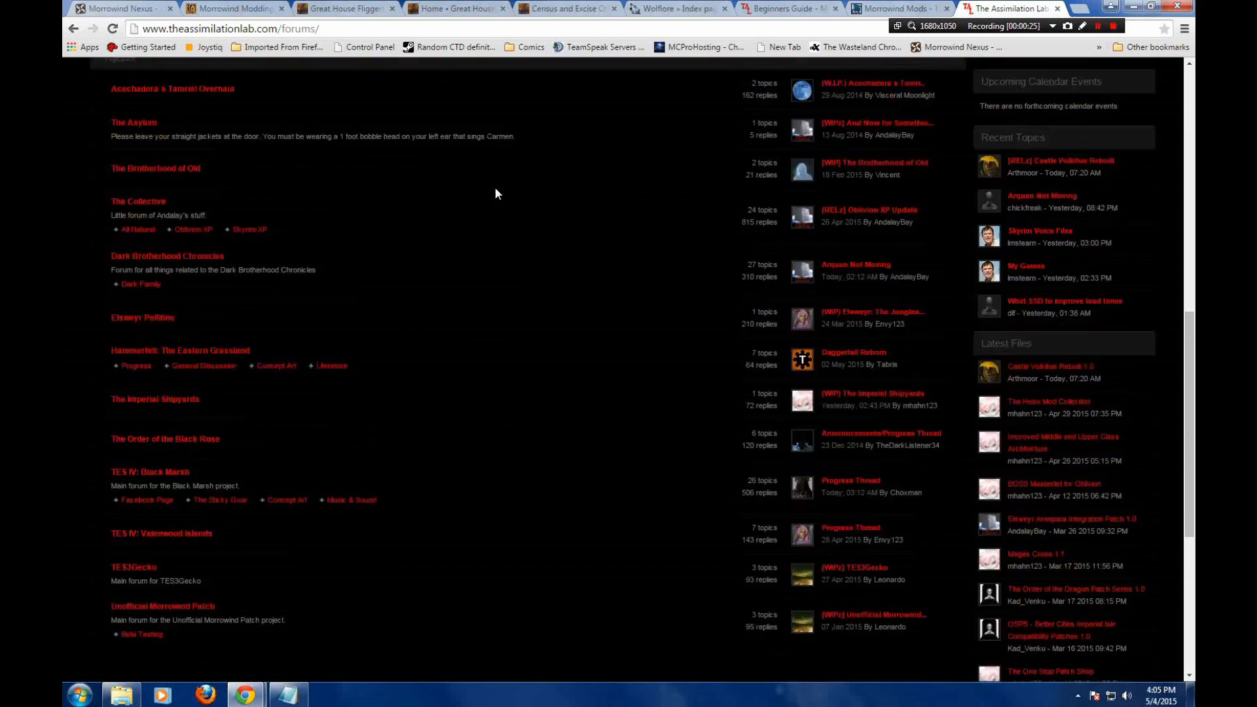
scroll(496, 191, "up", 5)
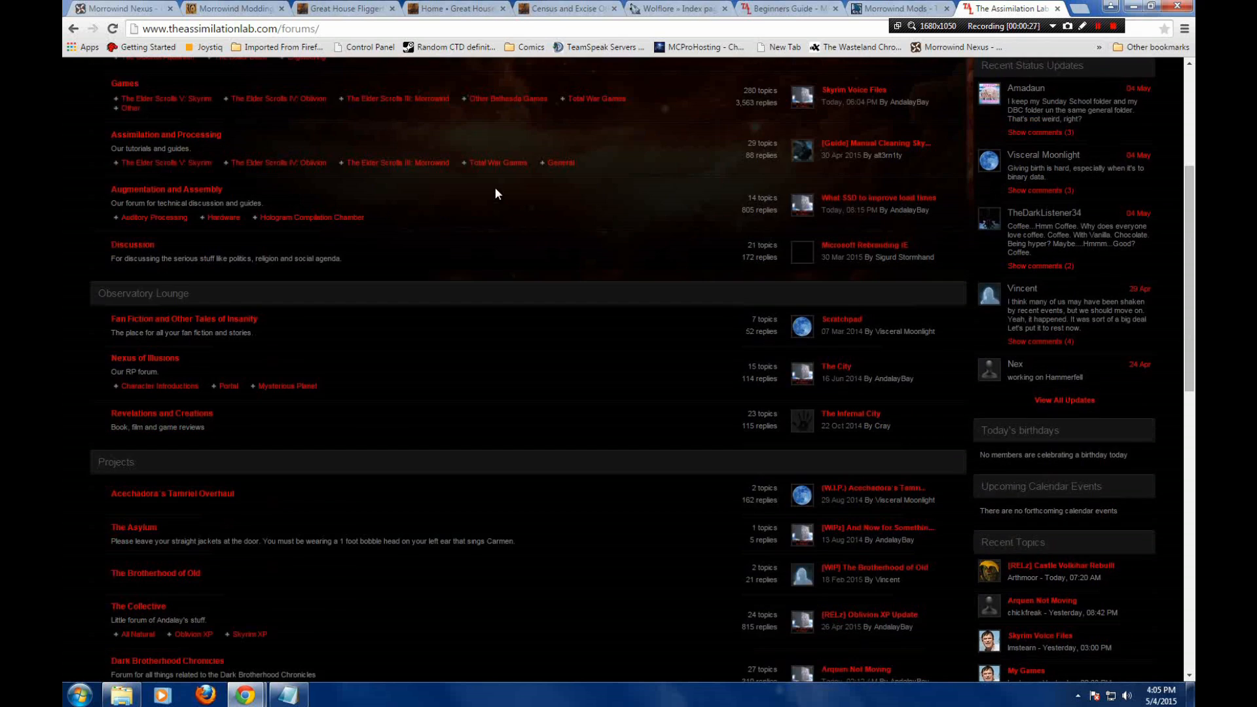
scroll(495, 193, "up", 2)
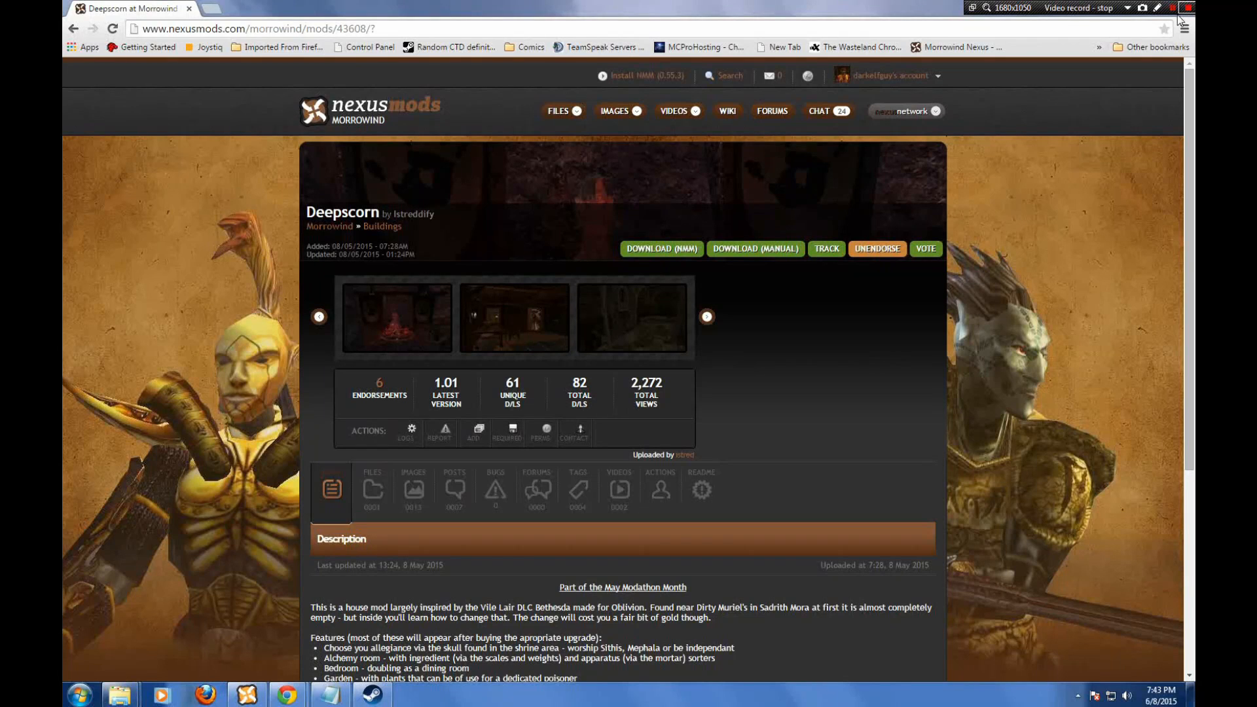
- Download the Deepscorn mod through Nexus Mod Manager and activate it there
left_click(1186, 9)
left_click(647, 248)
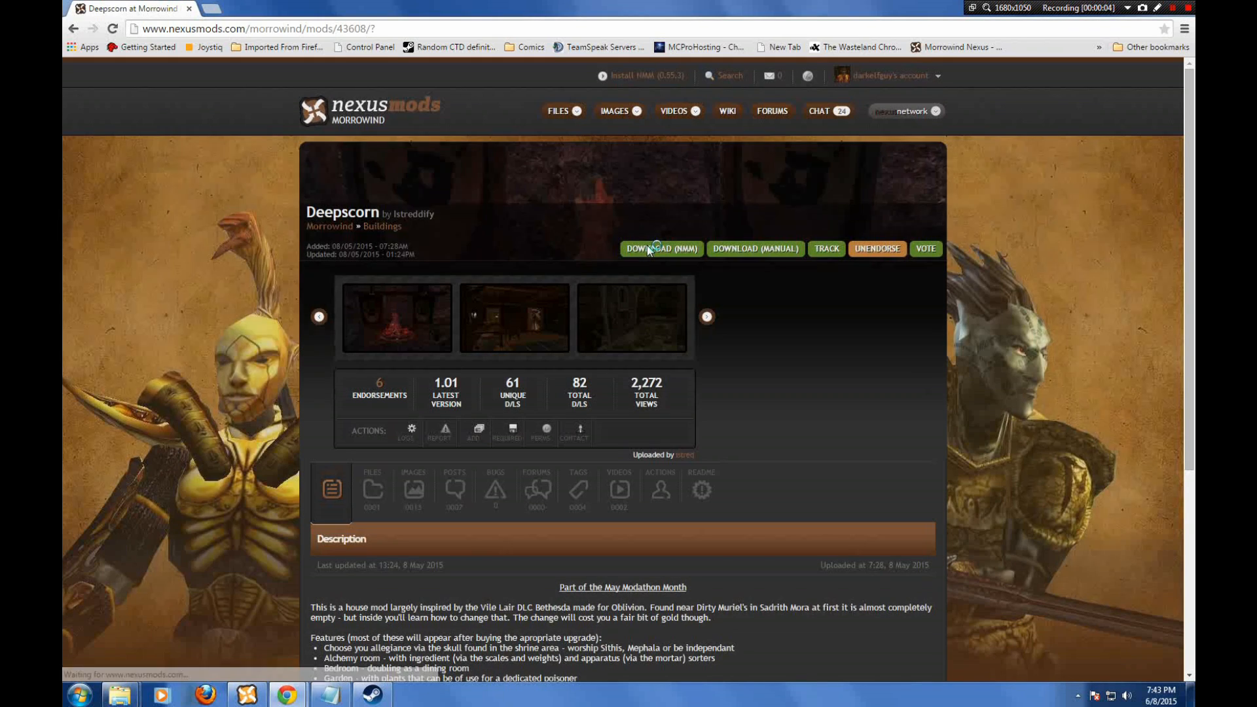
left_click(248, 696)
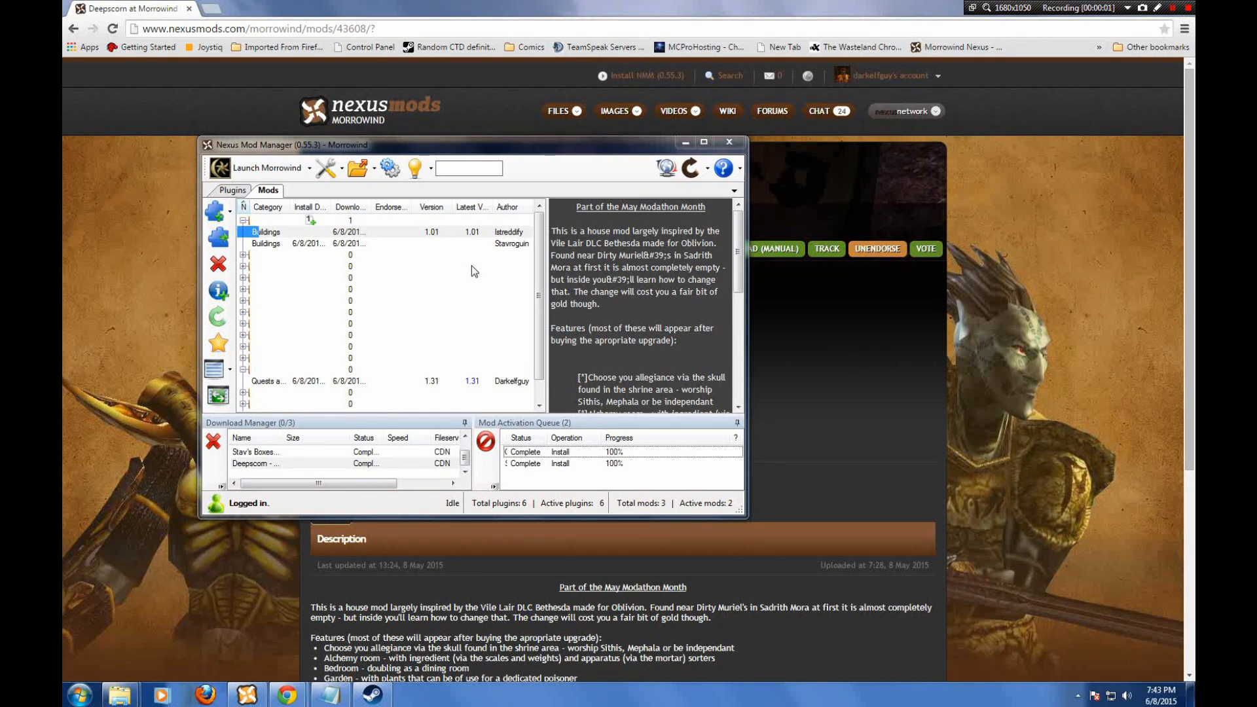
left_click(265, 233)
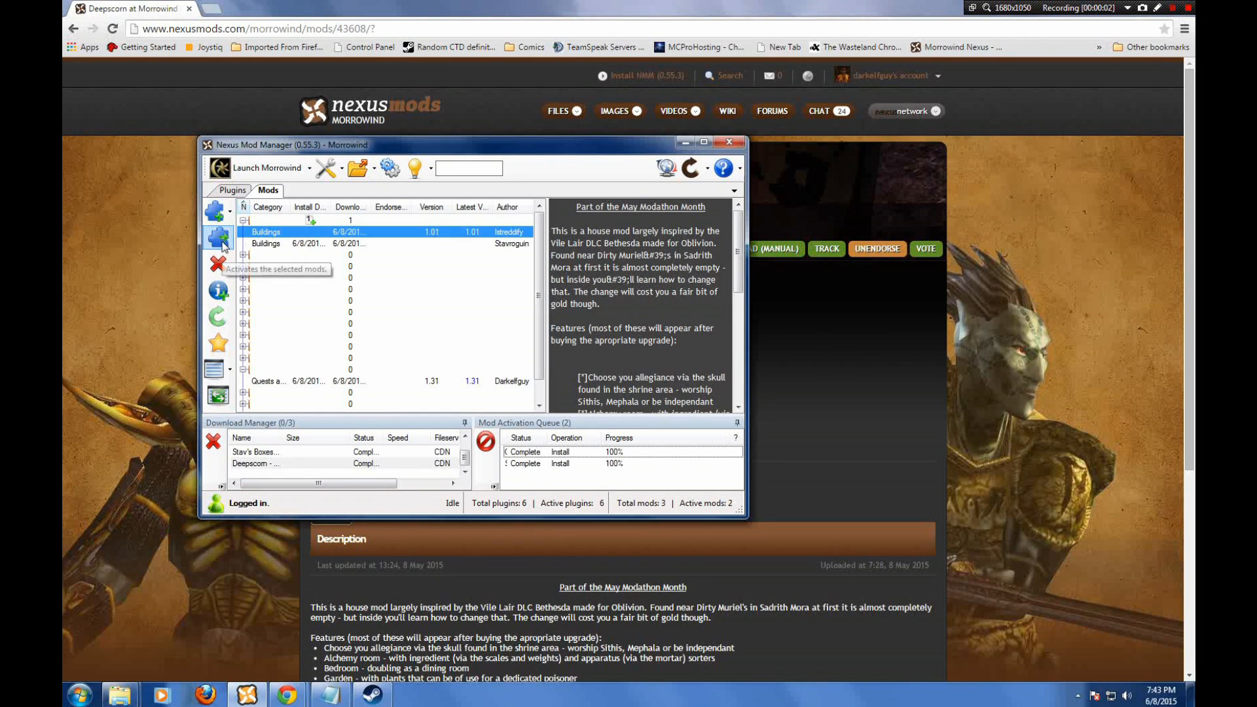
left_click(222, 240)
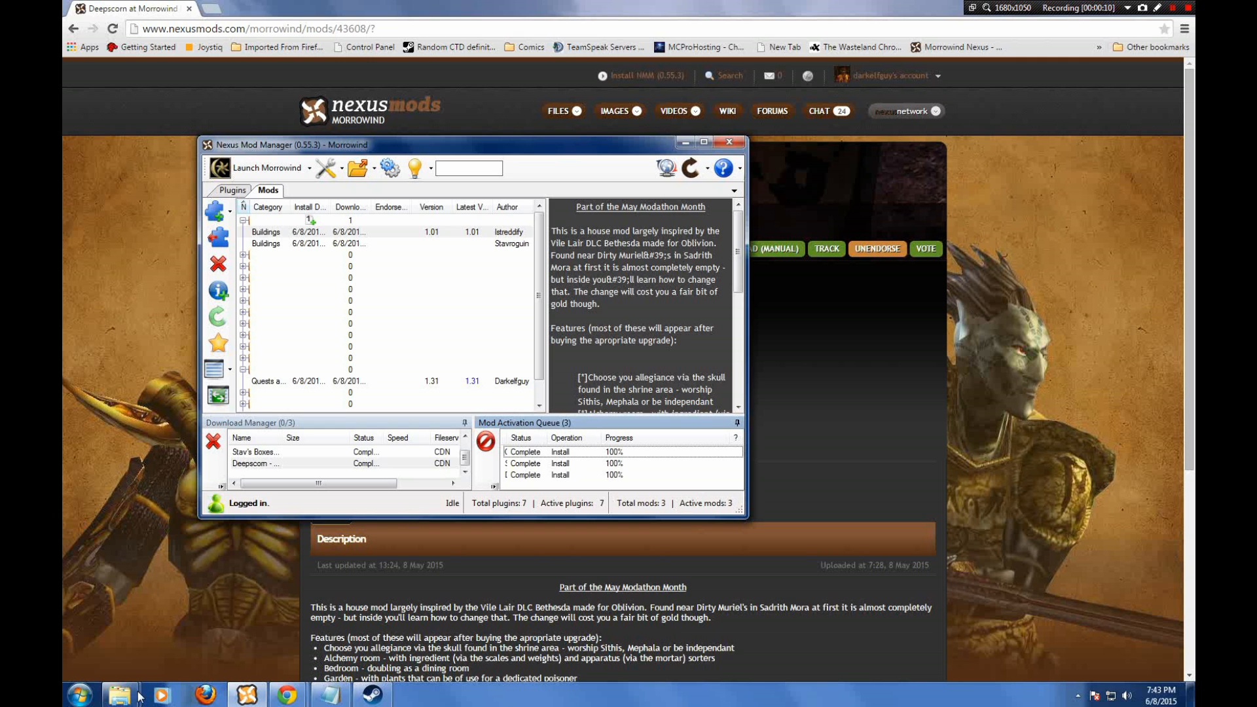
- Switch to the Morrowind game folder in Windows Explorer and inspect the mod's installed files in Data Files, Meshes, if
mouse_move(139, 697)
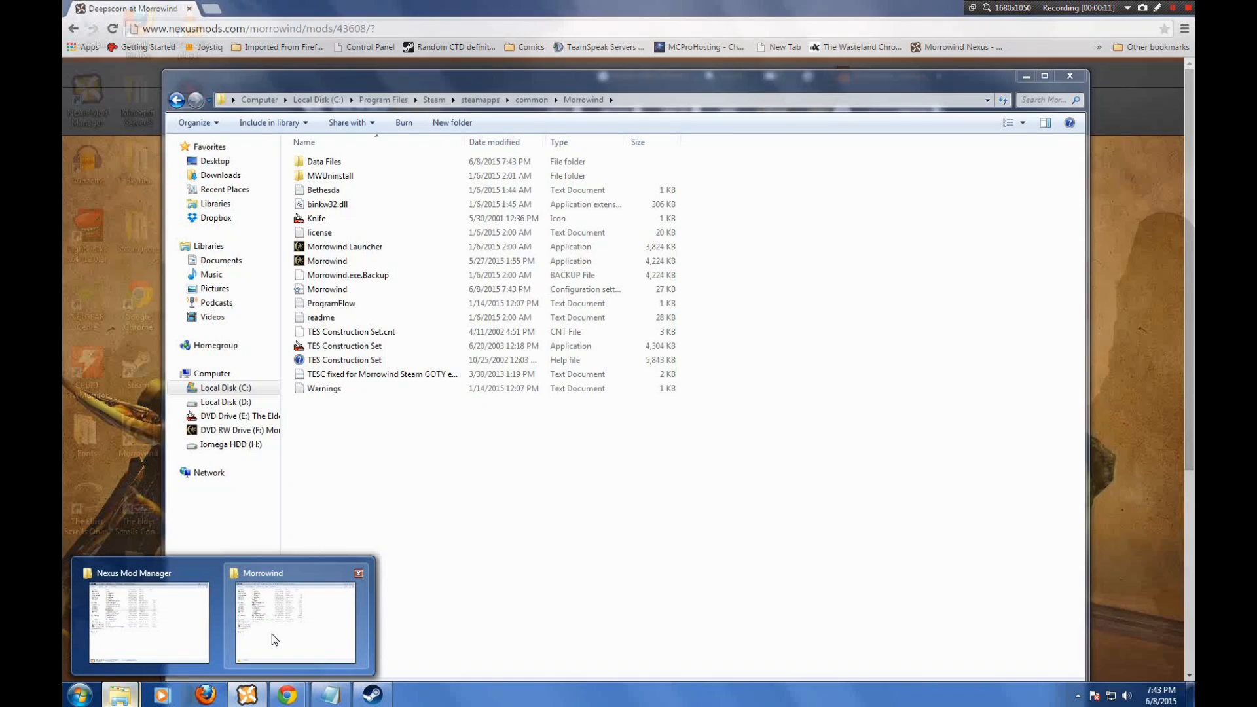
left_click(272, 633)
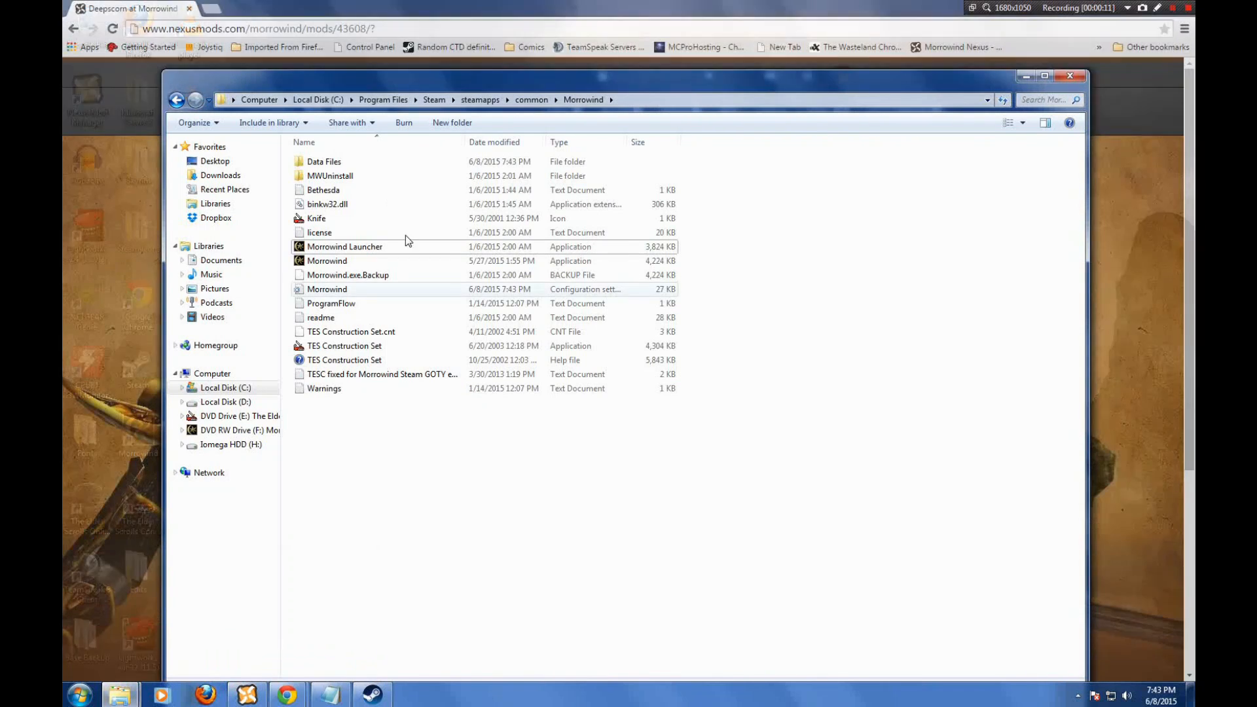
double_click(386, 161)
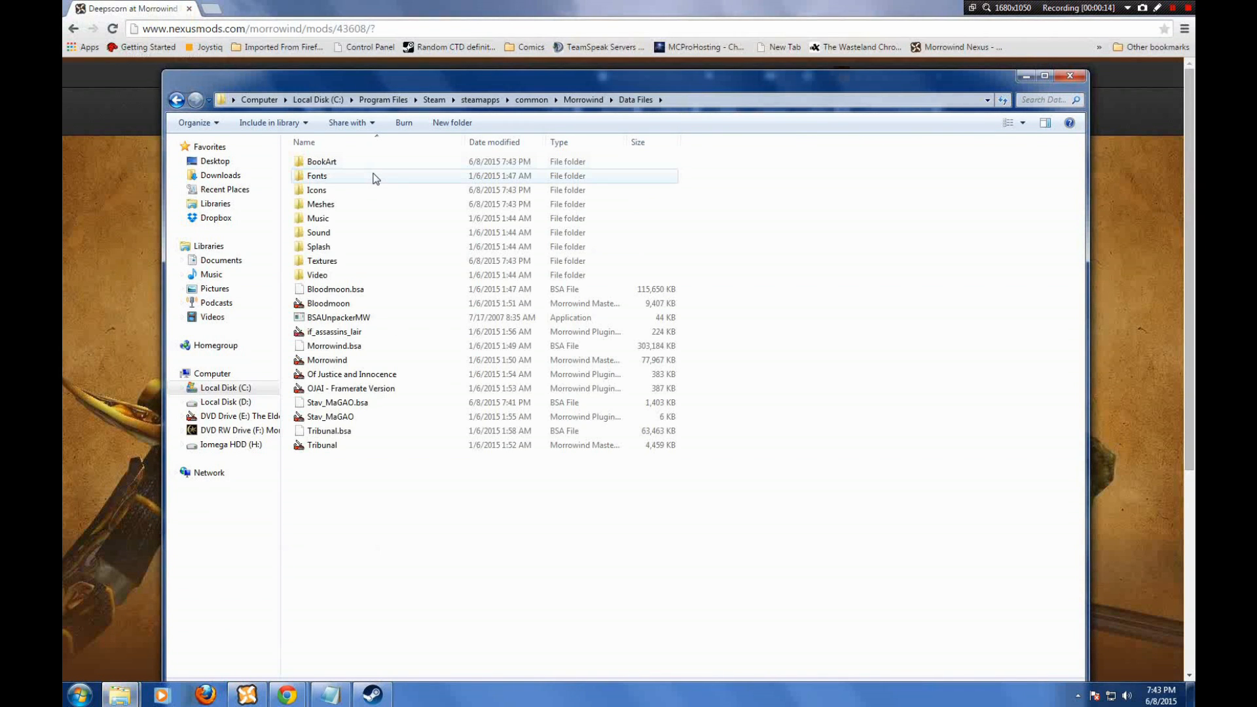
double_click(354, 205)
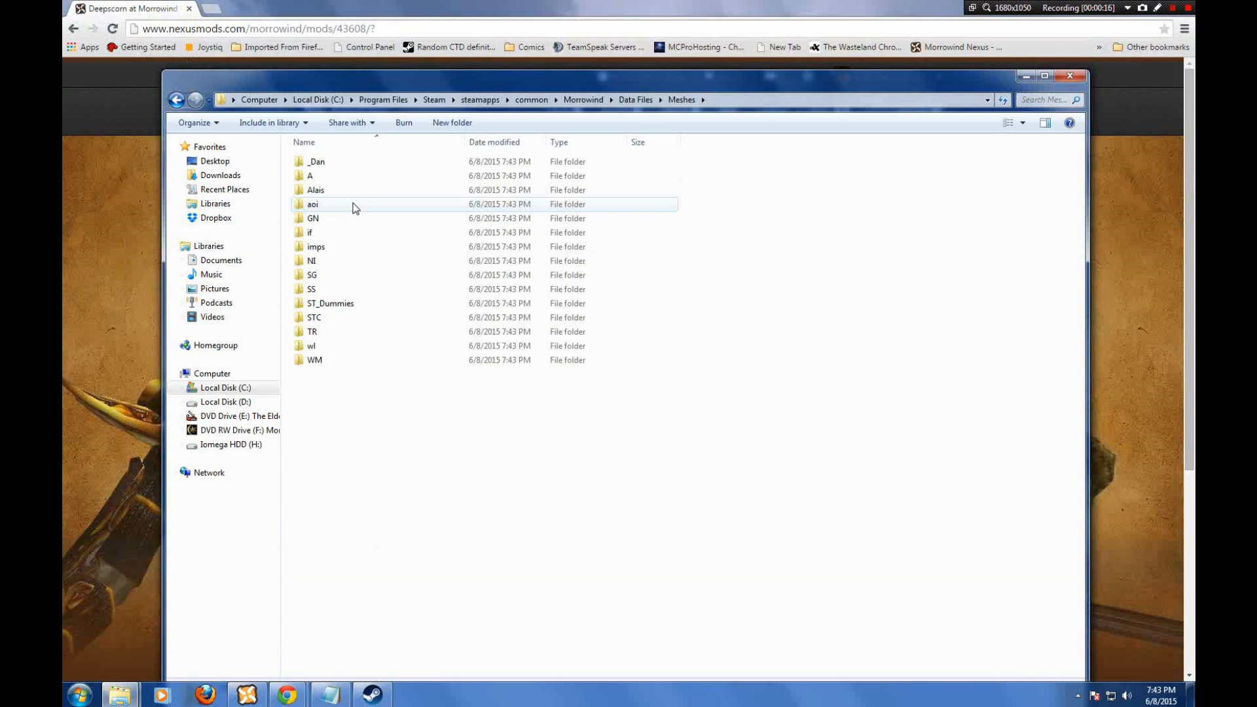
double_click(354, 235)
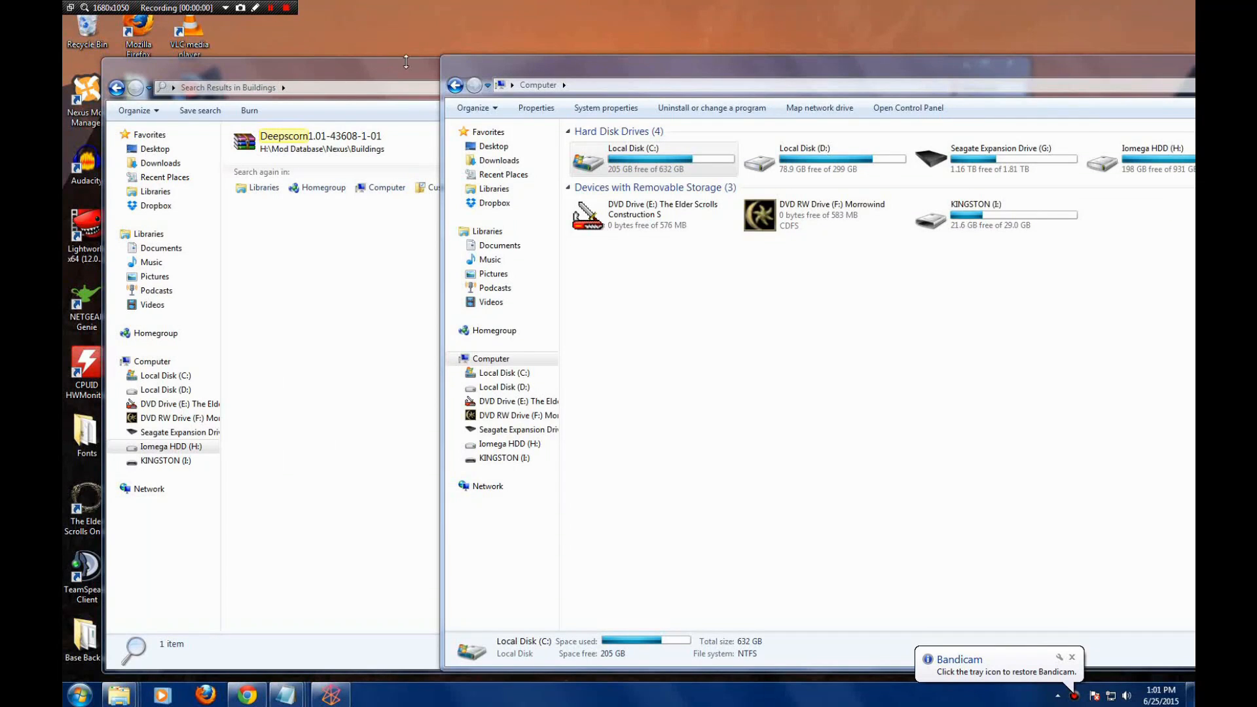
- Browse from the C: drive to the Morrowind installation folder at Program Files\Steam\steamapps\common\Morrowind
double_click(578, 161)
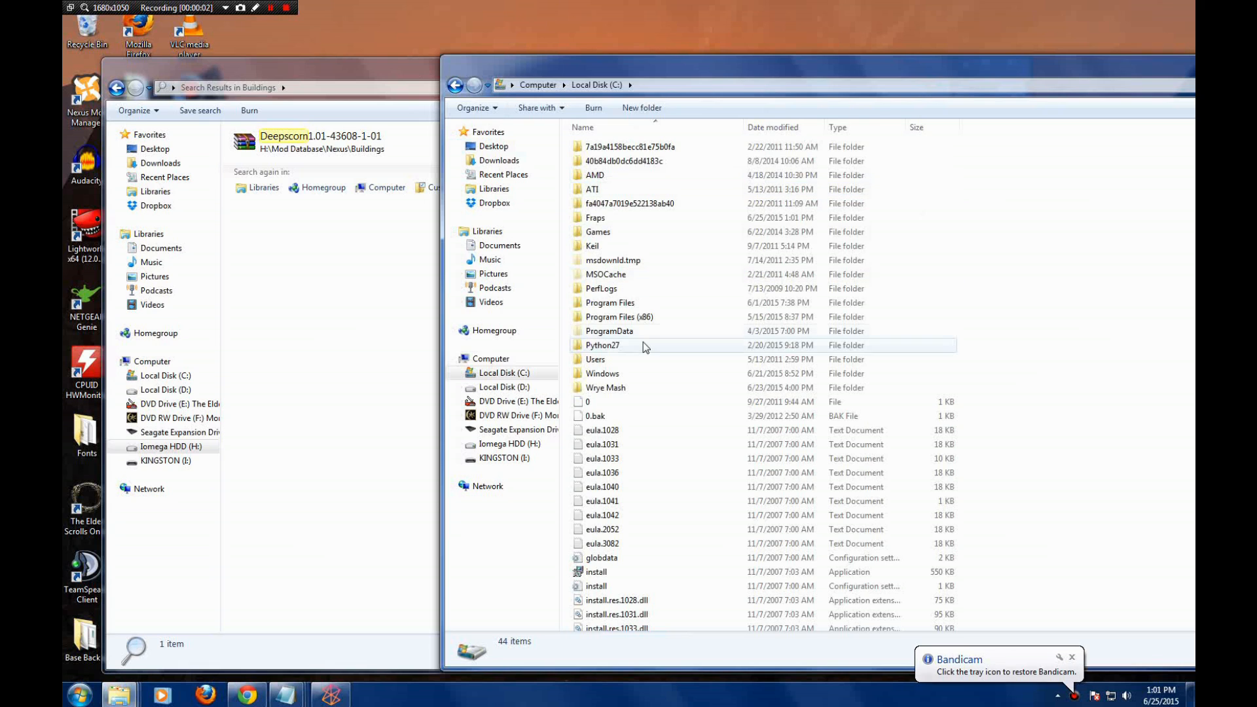
double_click(610, 302)
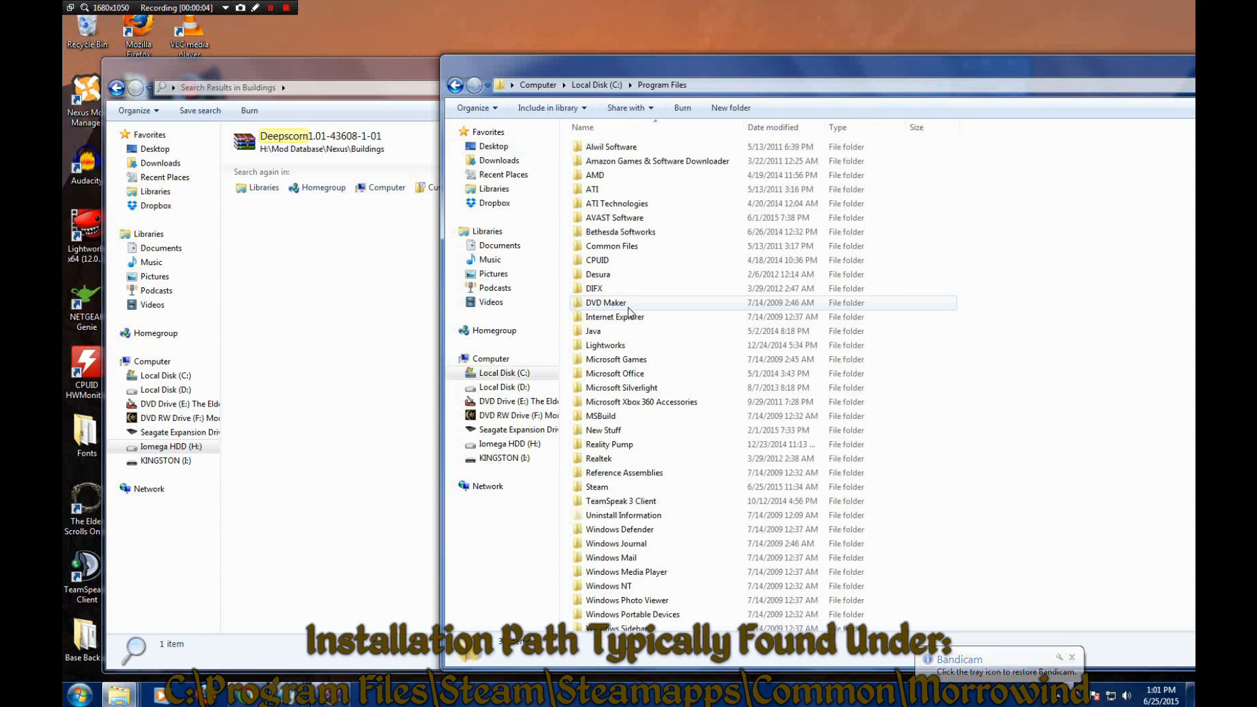
scroll(640, 392, "down", 1)
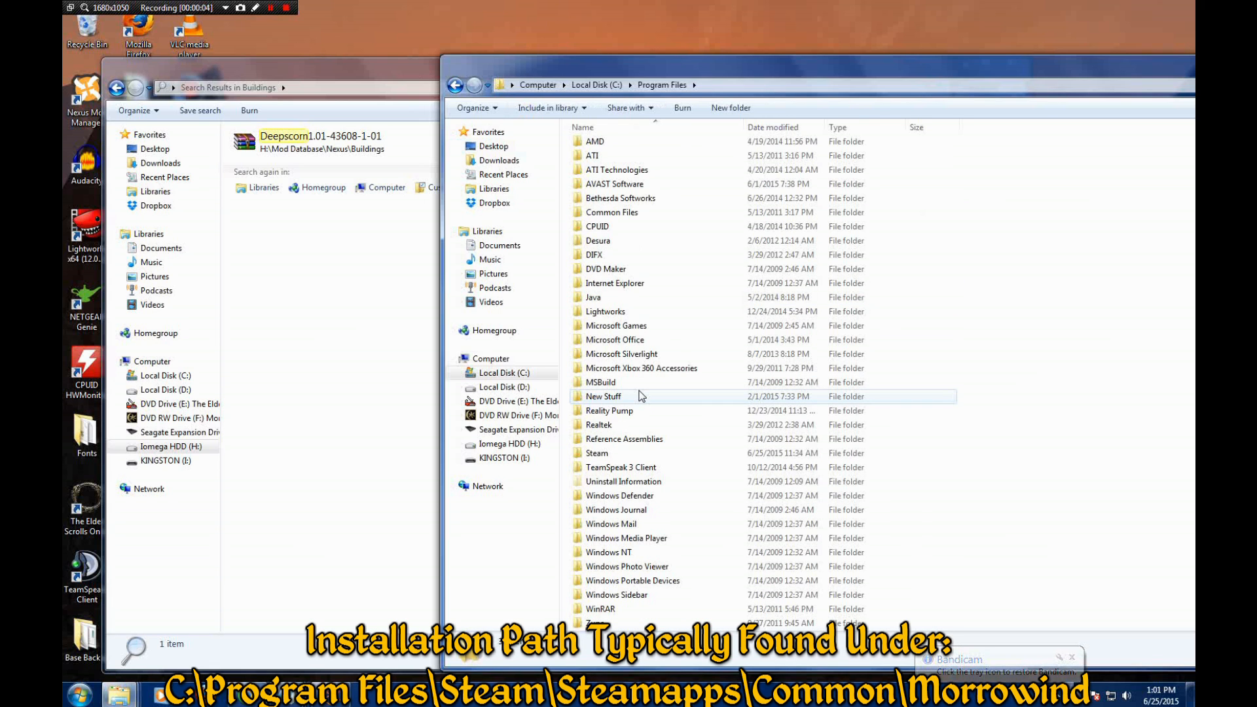
double_click(630, 455)
left_click(616, 433)
double_click(616, 433)
double_click(621, 150)
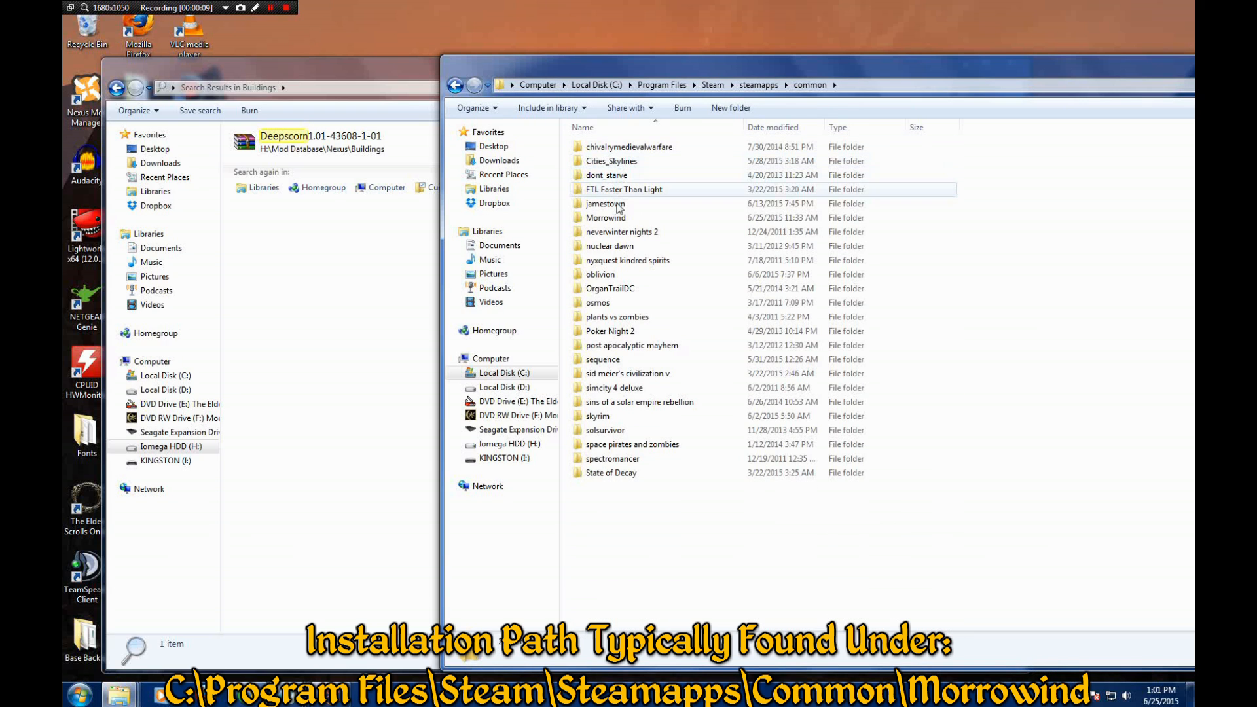
double_click(617, 220)
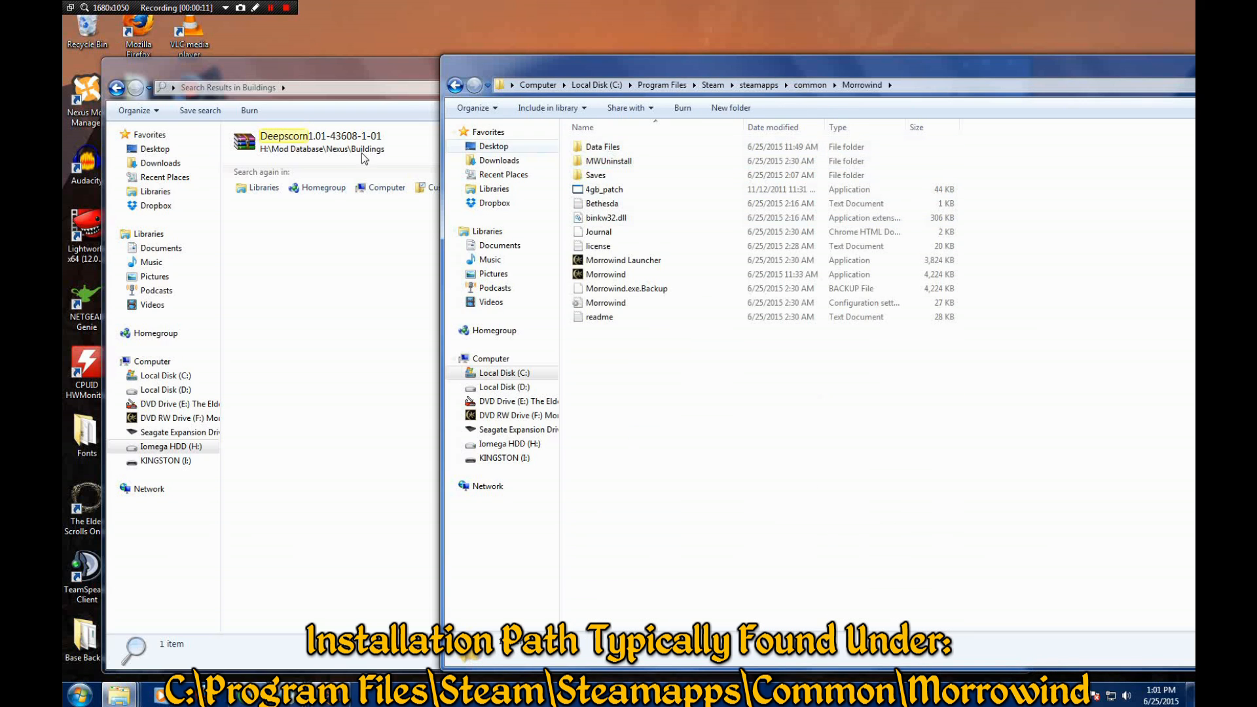
- Extract everything in the Deepscorn1.01-43608-1-01 archive into Morrowind's Data Files folder, merging with the existing folders
left_click(357, 153)
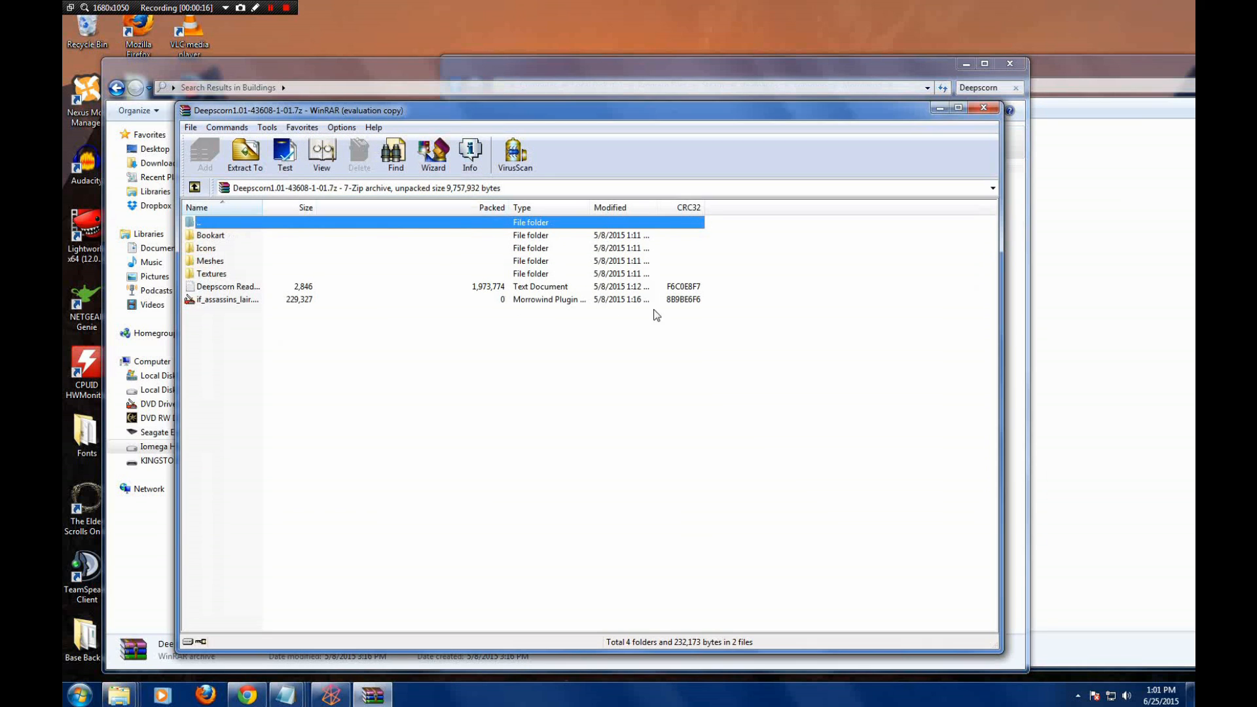
left_click(1080, 274)
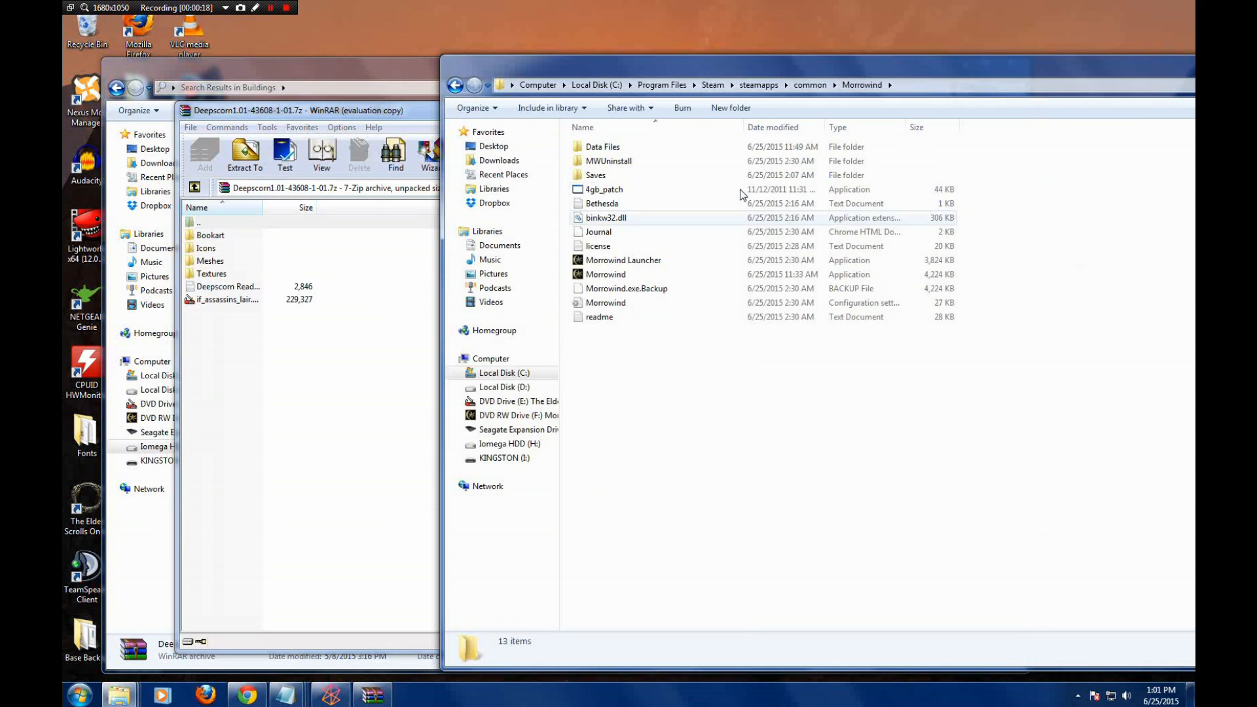
double_click(629, 149)
left_click_drag(342, 359, 197, 237)
left_click_drag(202, 236, 958, 278)
left_click_drag(1089, 257, 1089, 256)
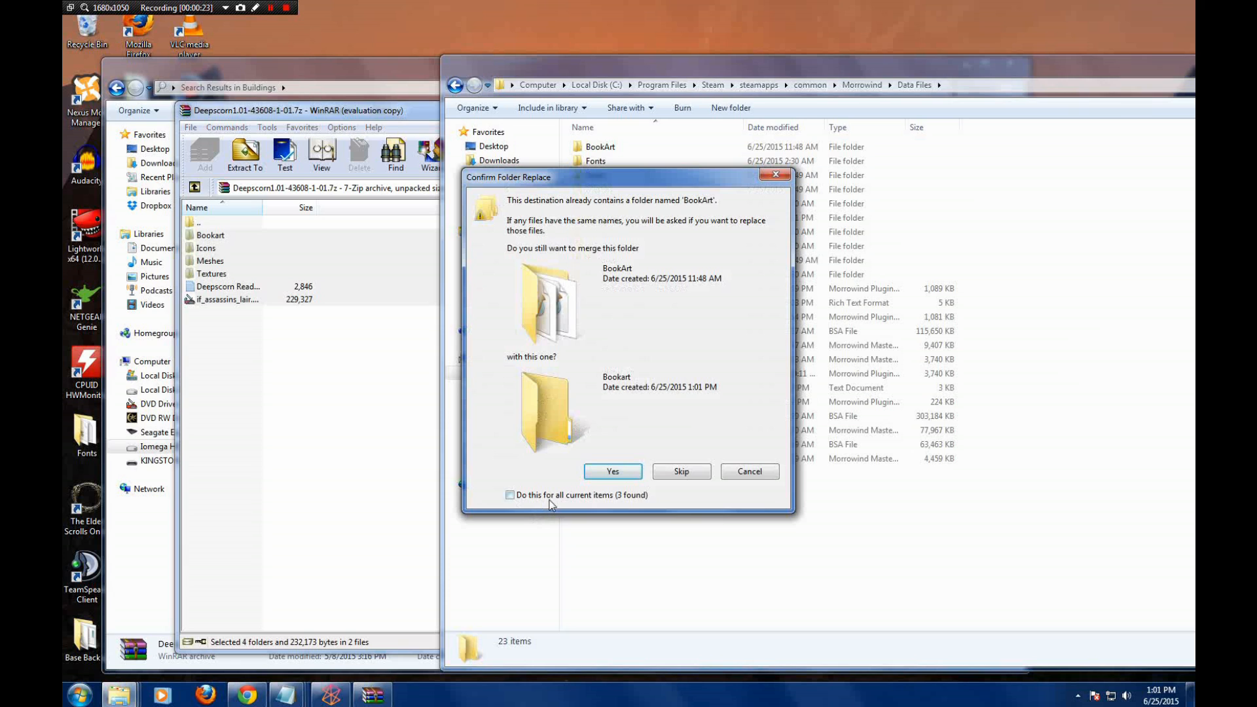
left_click(630, 473)
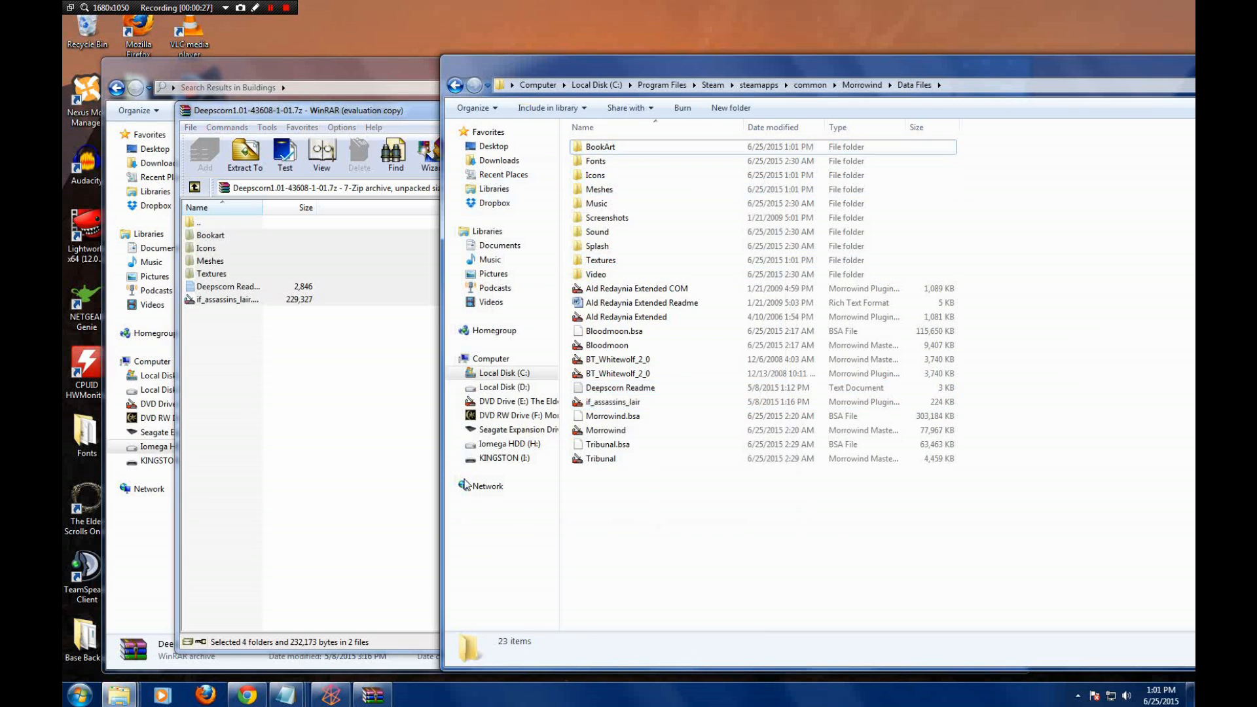
left_click(332, 437)
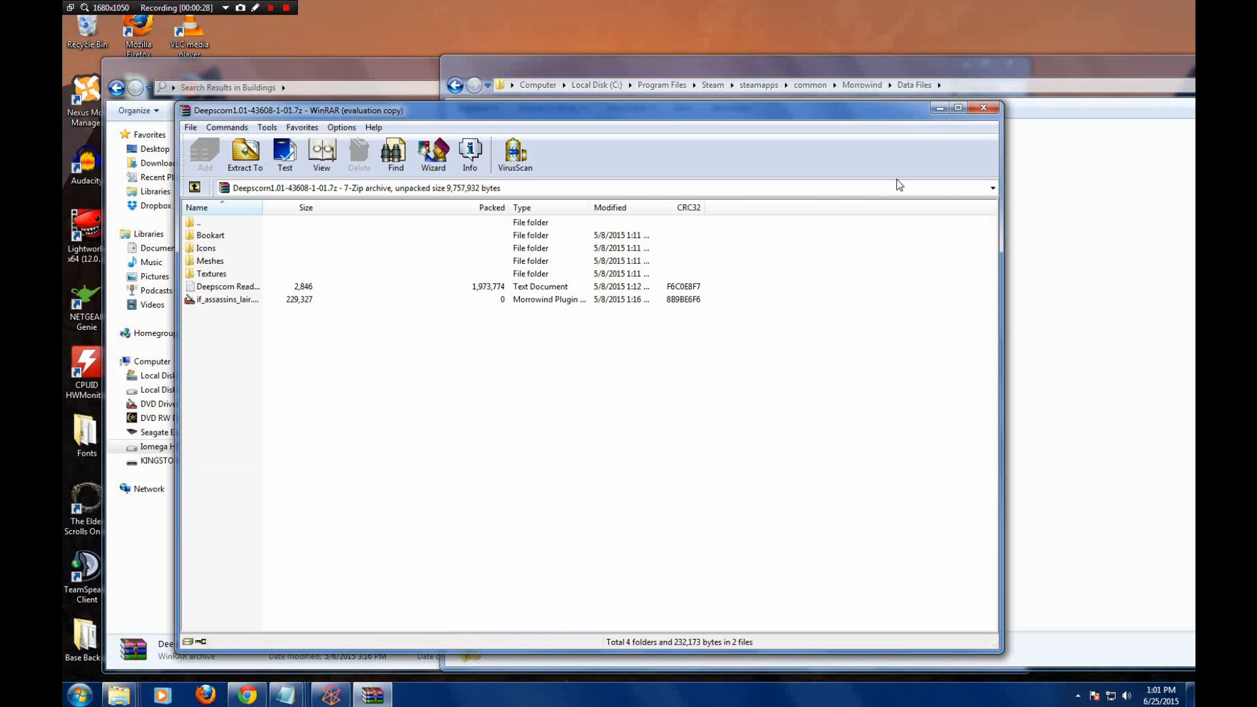
- Close the archive, enable if_assassins_lair.esp among the Morrowind Launcher's data files, and exit the launcher
left_click(983, 108)
left_click(455, 85)
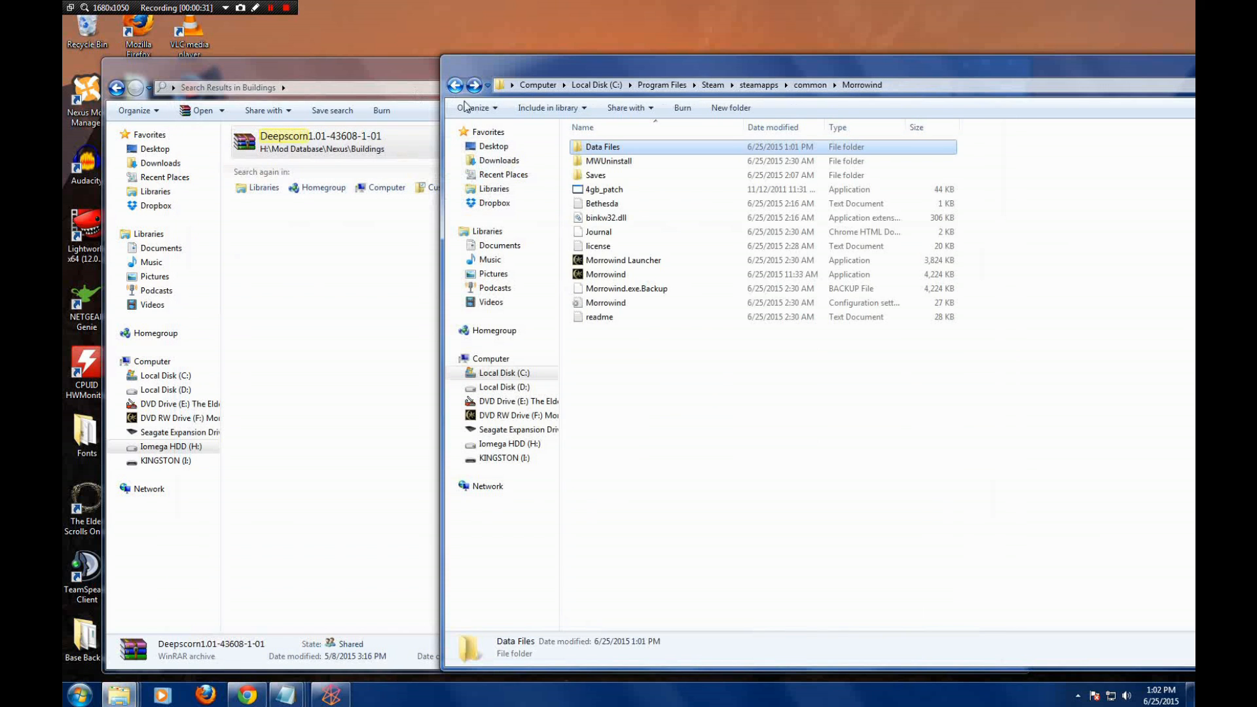
double_click(629, 262)
left_click(631, 305)
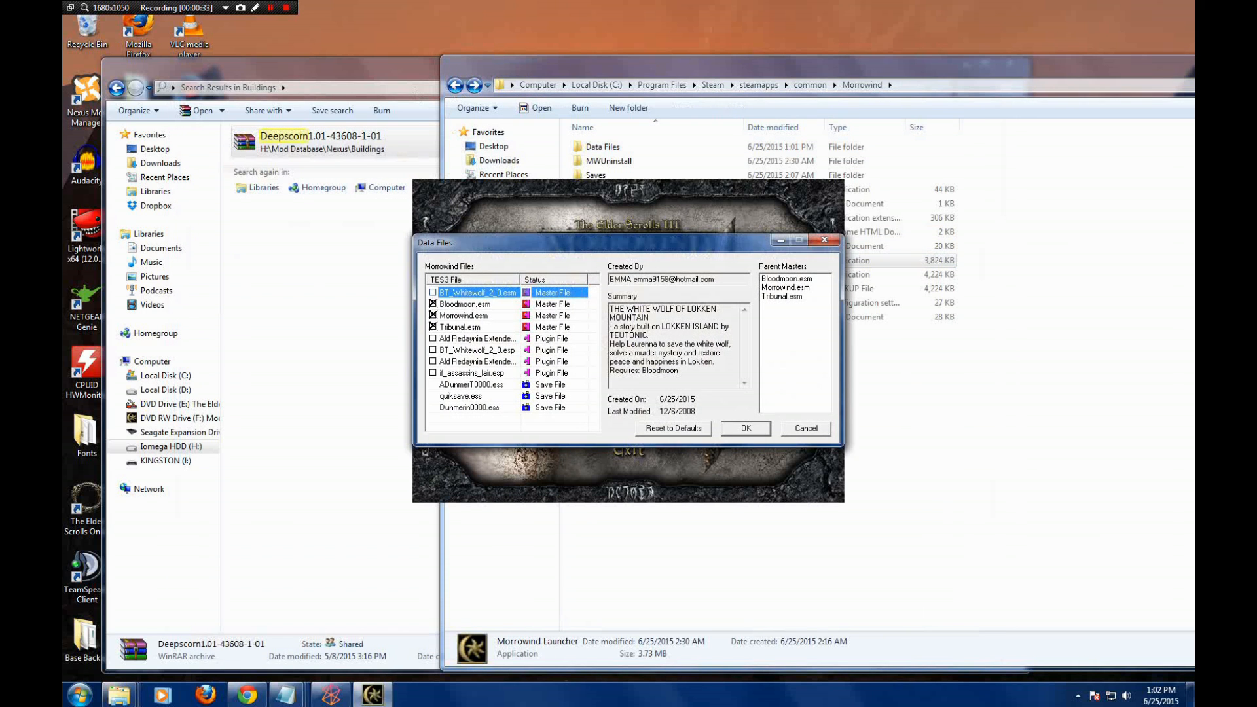
double_click(483, 374)
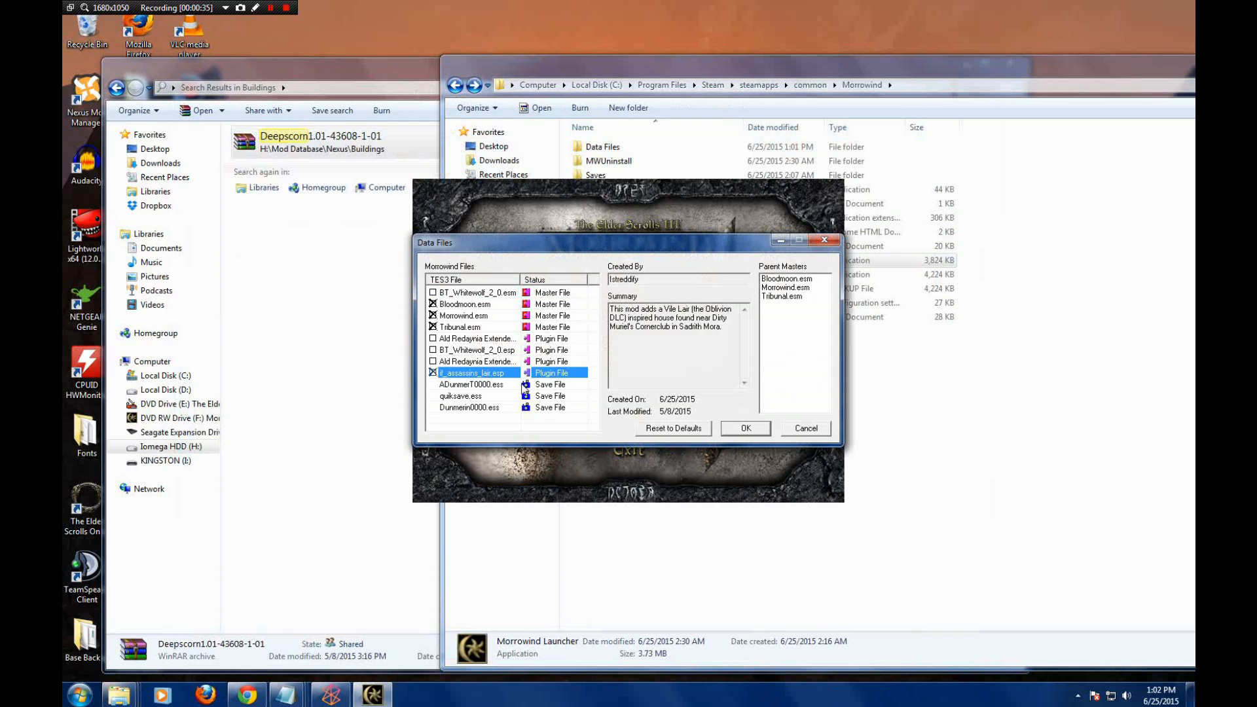
left_click(761, 432)
left_click(621, 452)
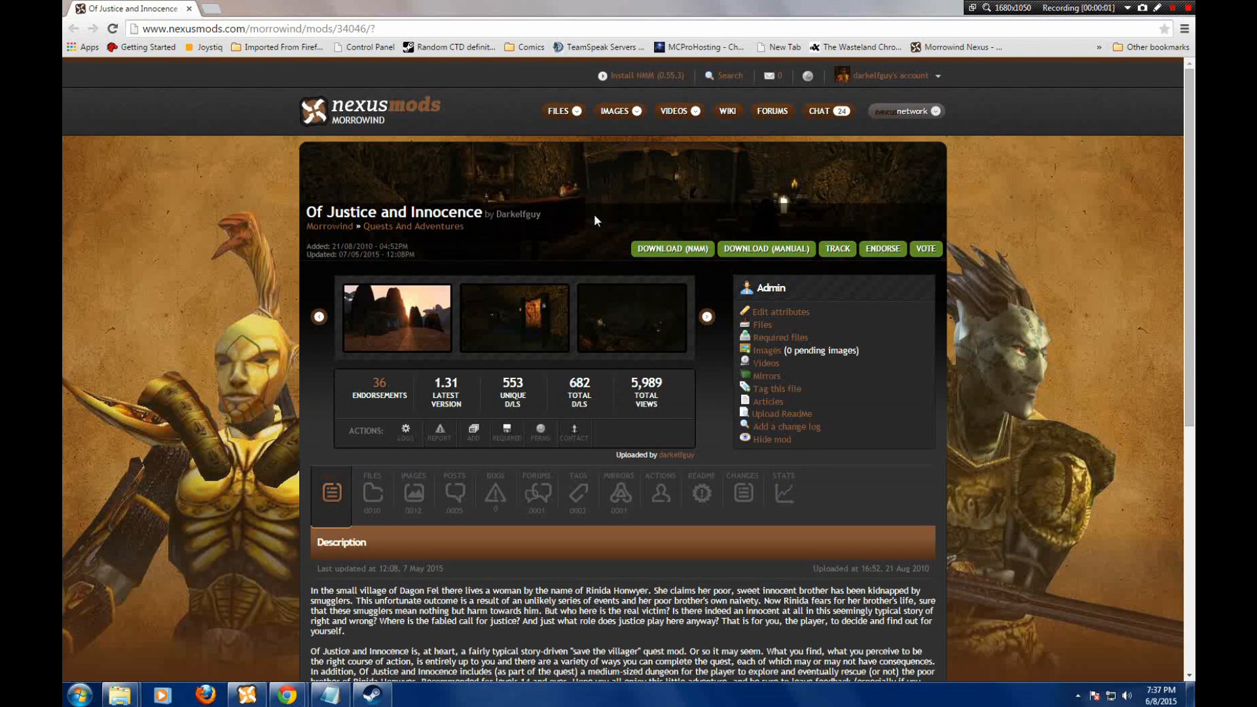
- Download Of Justice and Innocence from its Nexus page through Nexus Mod Manager and activate the mod there
left_click(687, 247)
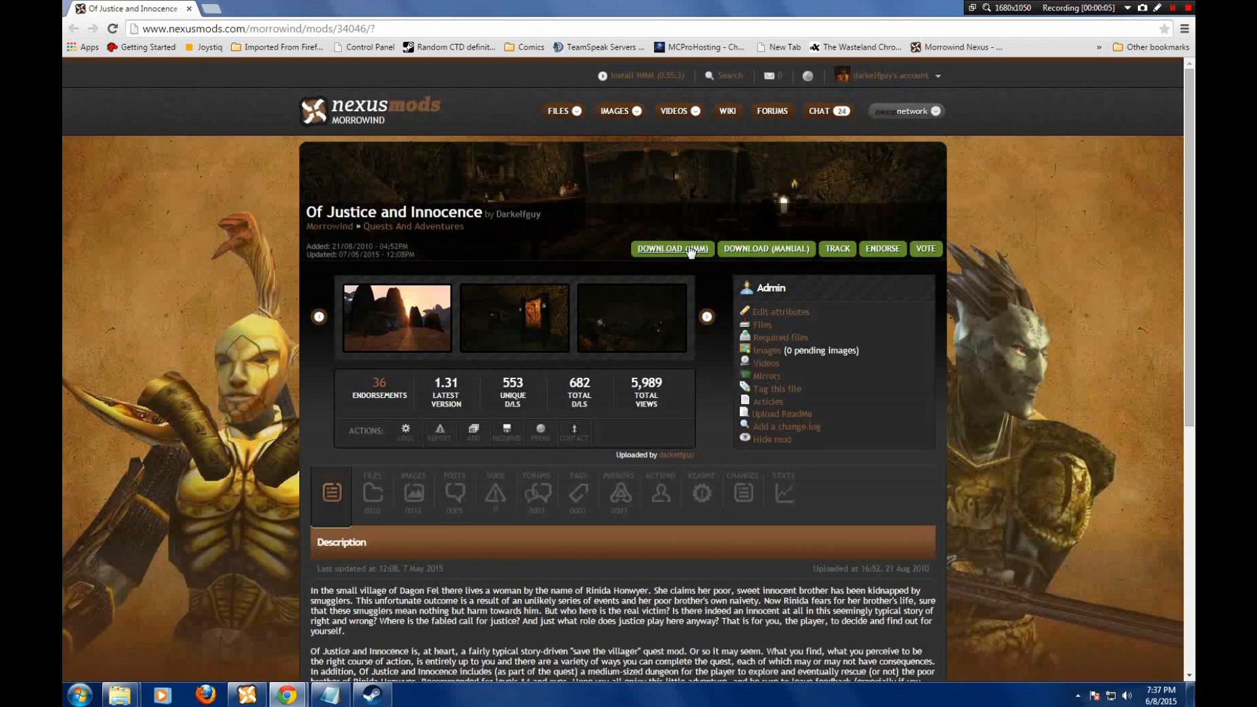
scroll(507, 330, "down", 1)
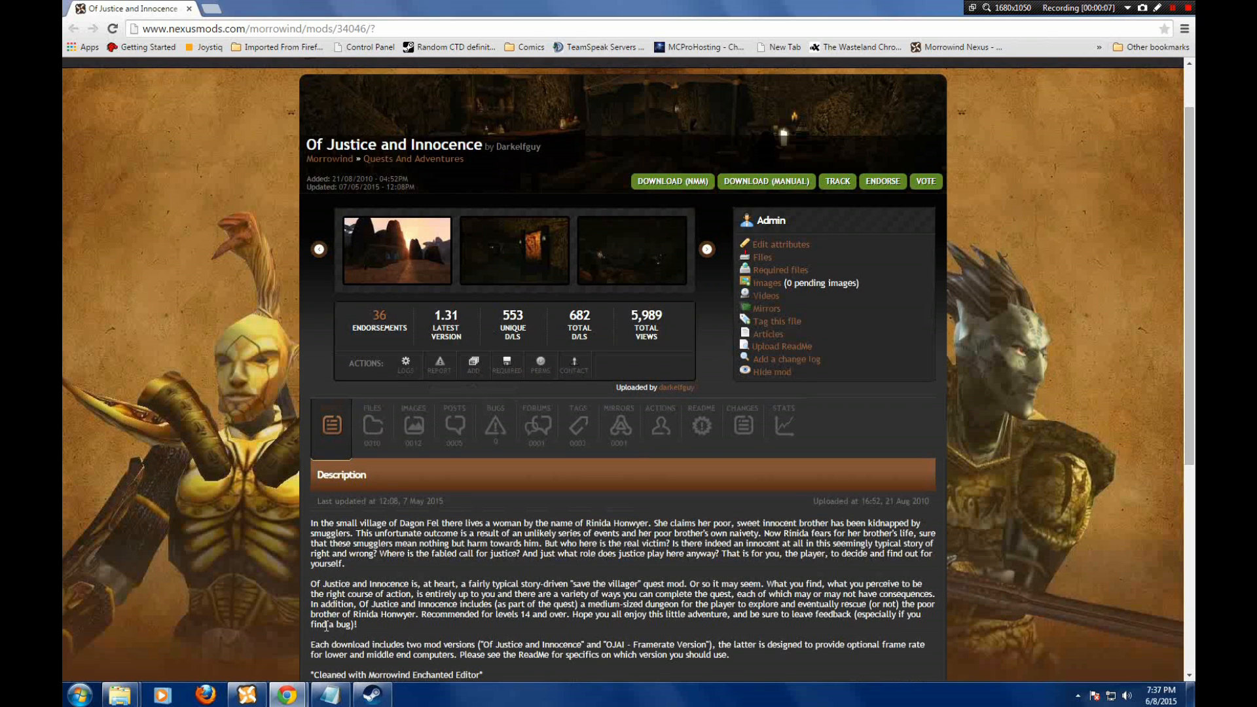
left_click(247, 695)
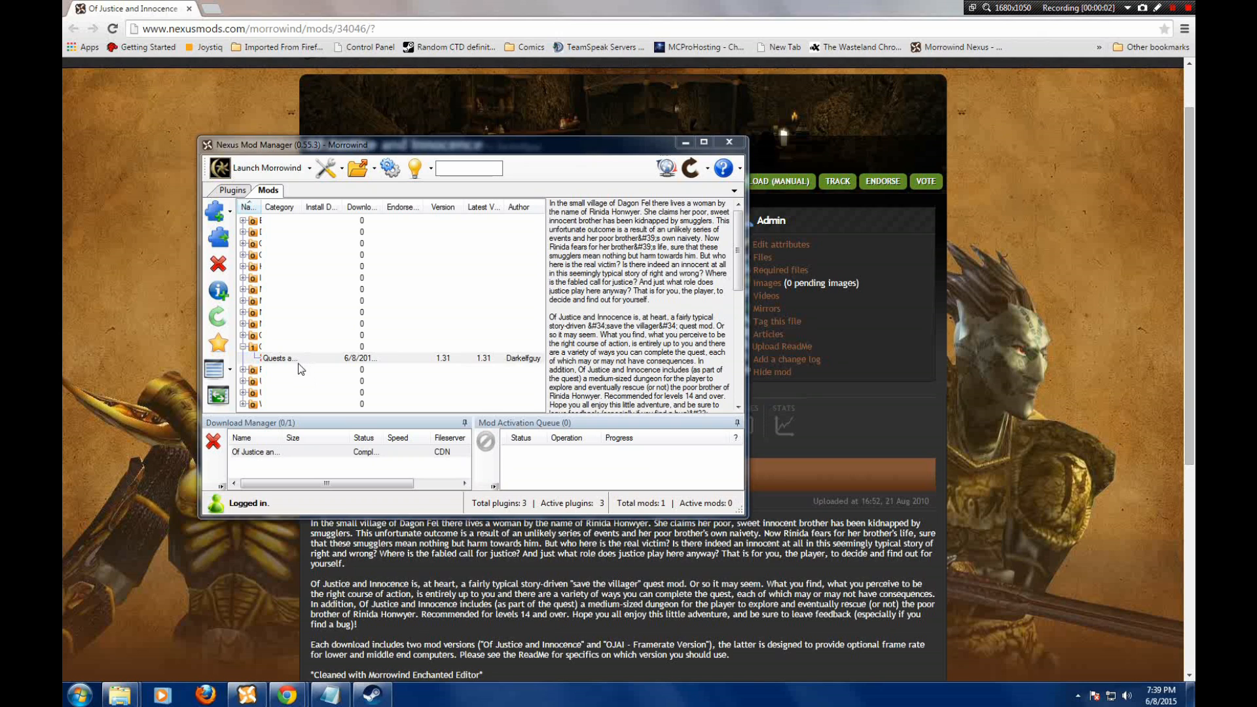
left_click(298, 359)
left_click(298, 358)
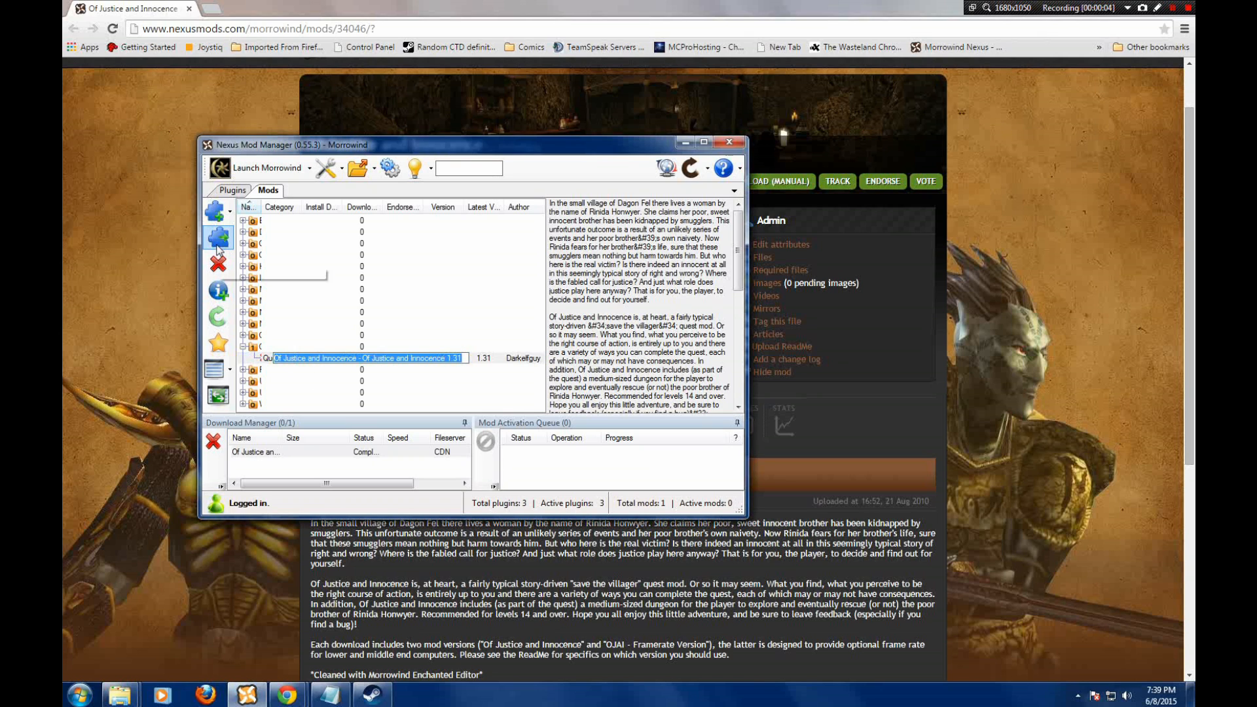
left_click(218, 243)
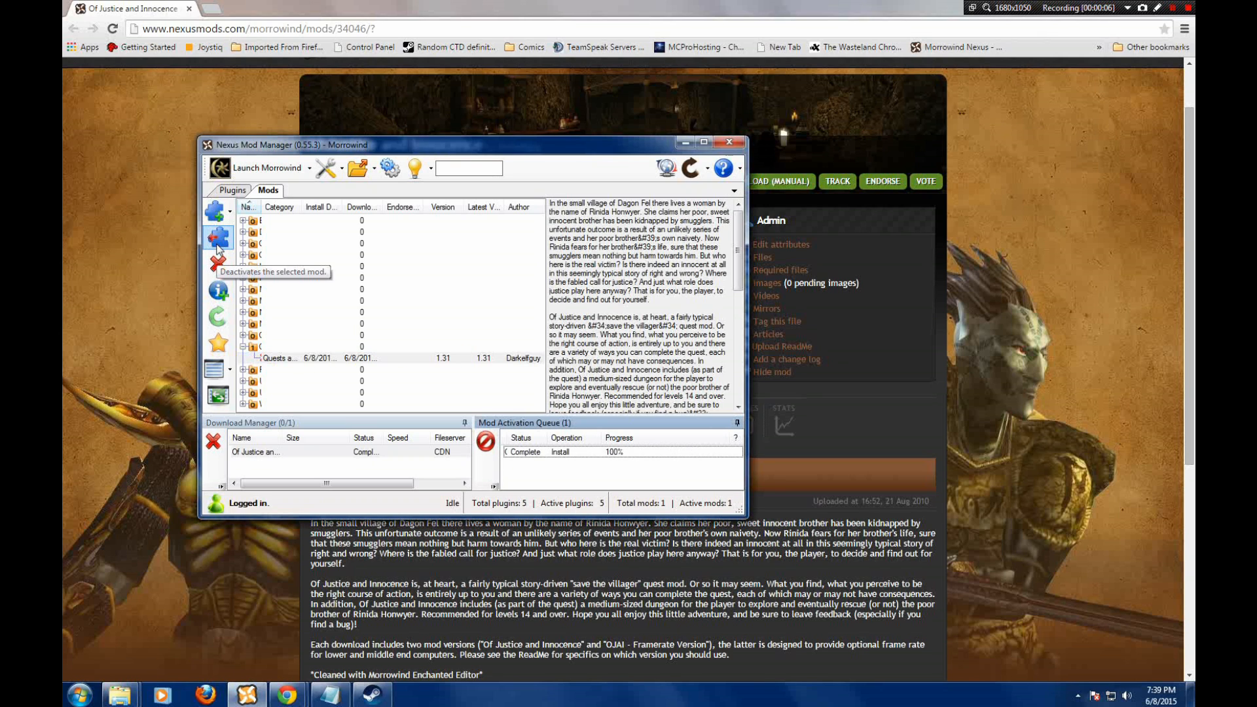
- Launch Morrowind from Nexus Mod Manager while keeping the manager open, check the launcher's data files without changing them, and exit
left_click(249, 162)
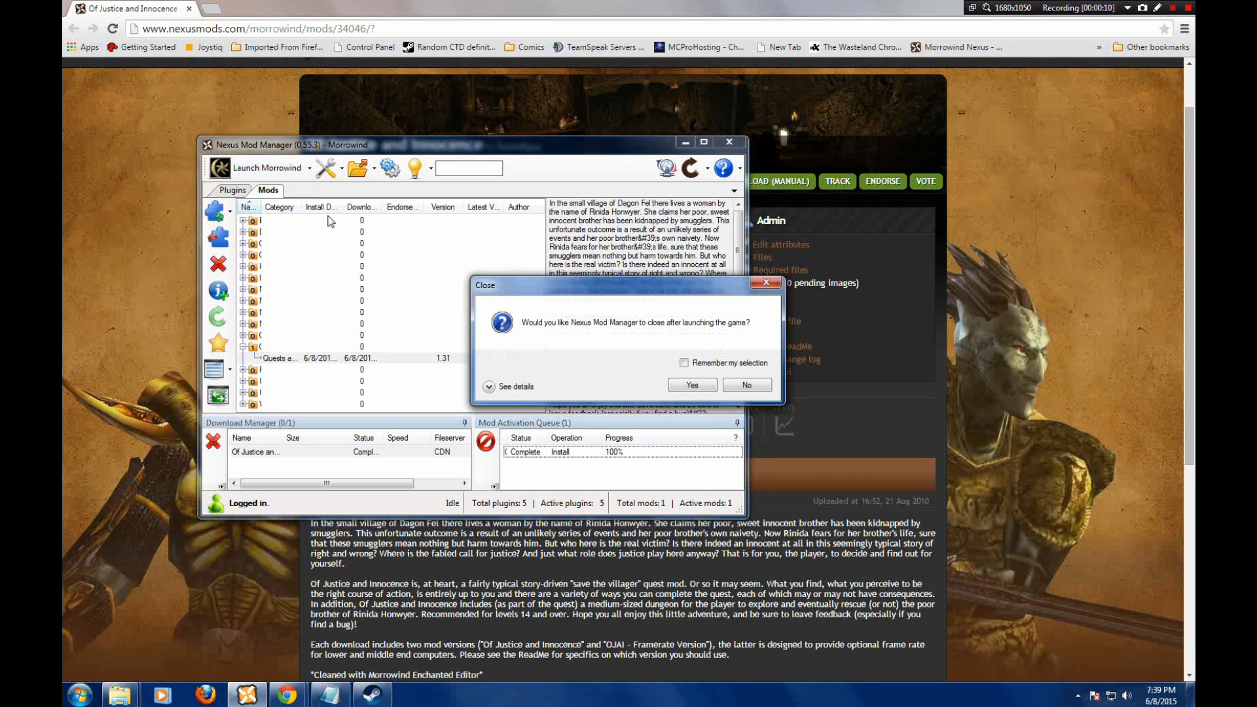
left_click(734, 392)
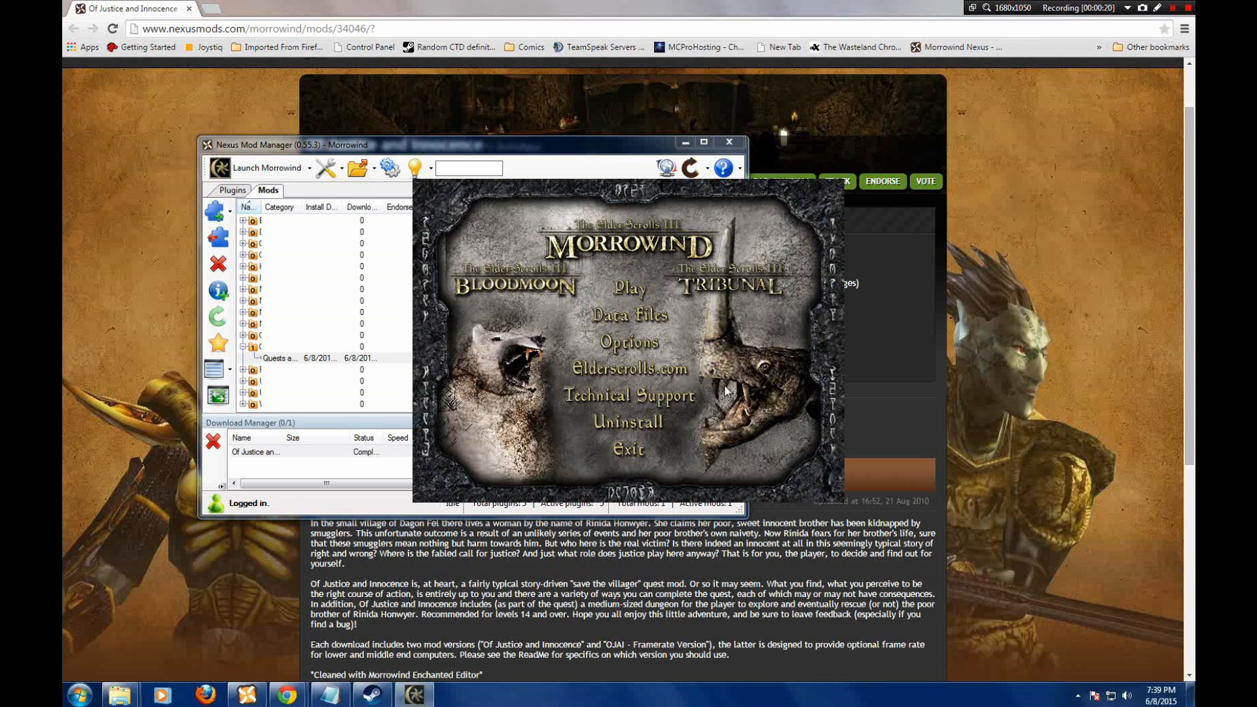
left_click(643, 315)
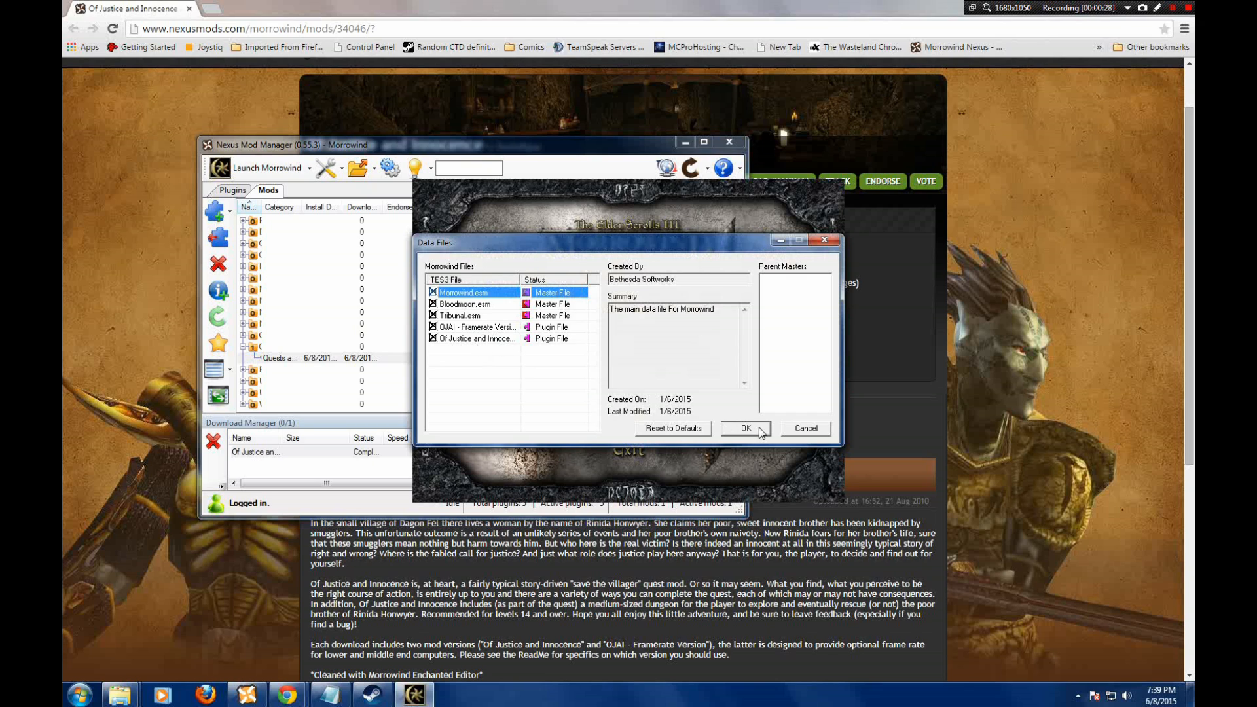
left_click(805, 429)
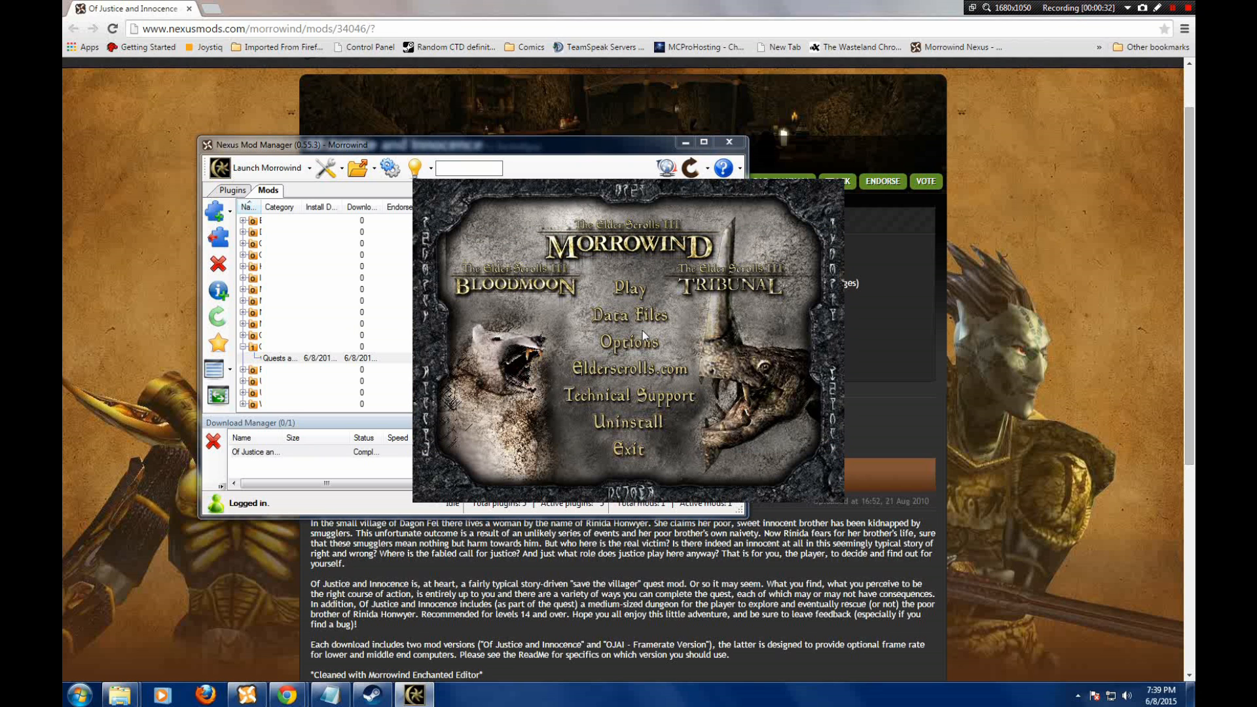
left_click(631, 449)
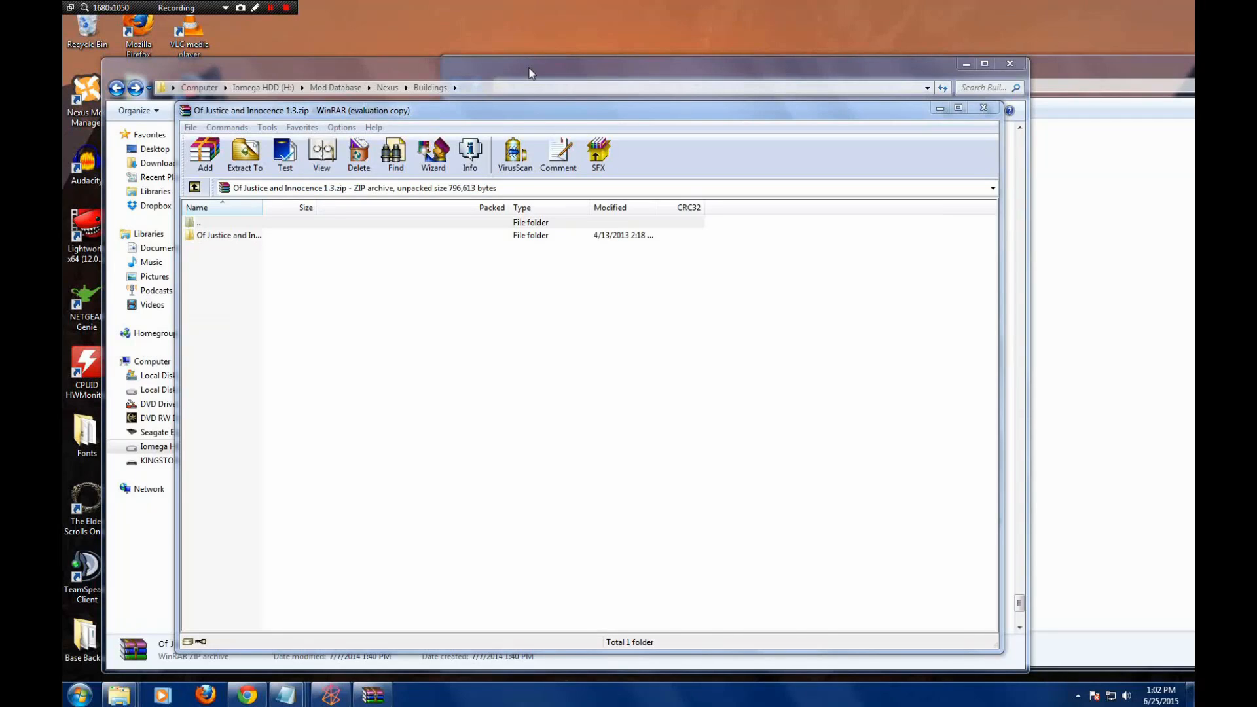
- Extract the three files inside the Of Justice and Innocence 1.3 archive's folder into Morrowind's Data Files folder
left_click(1092, 244)
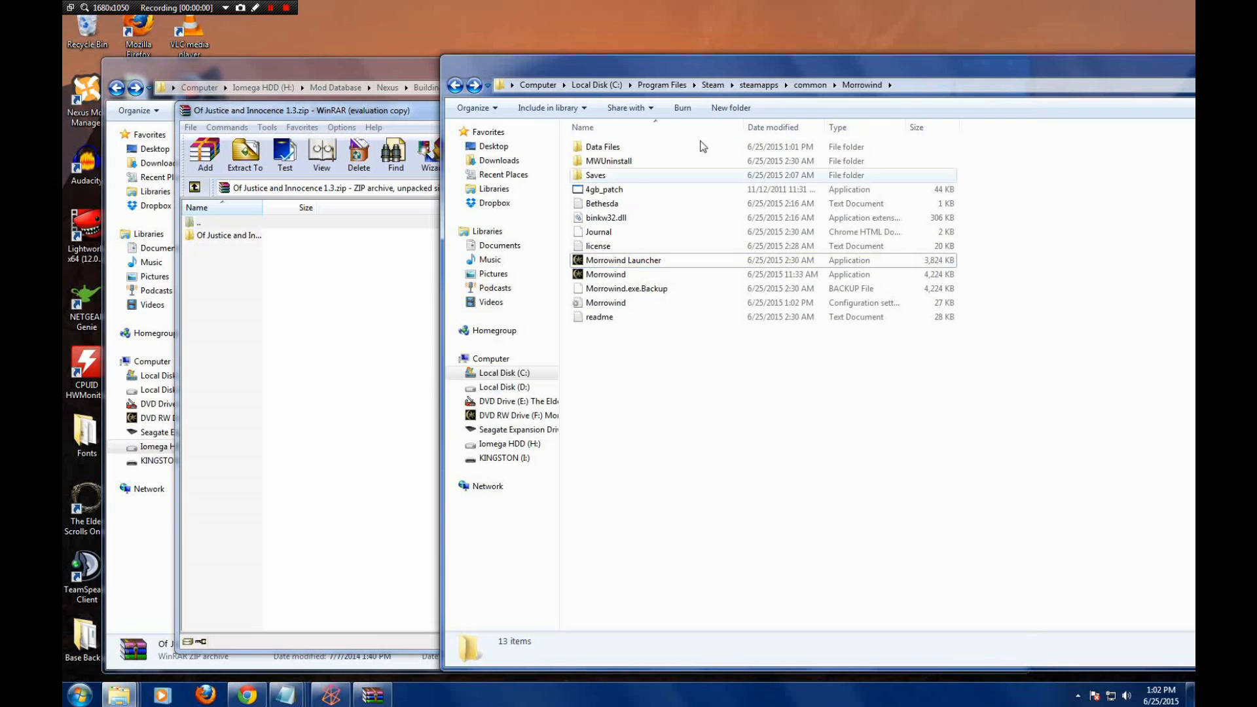
double_click(239, 238)
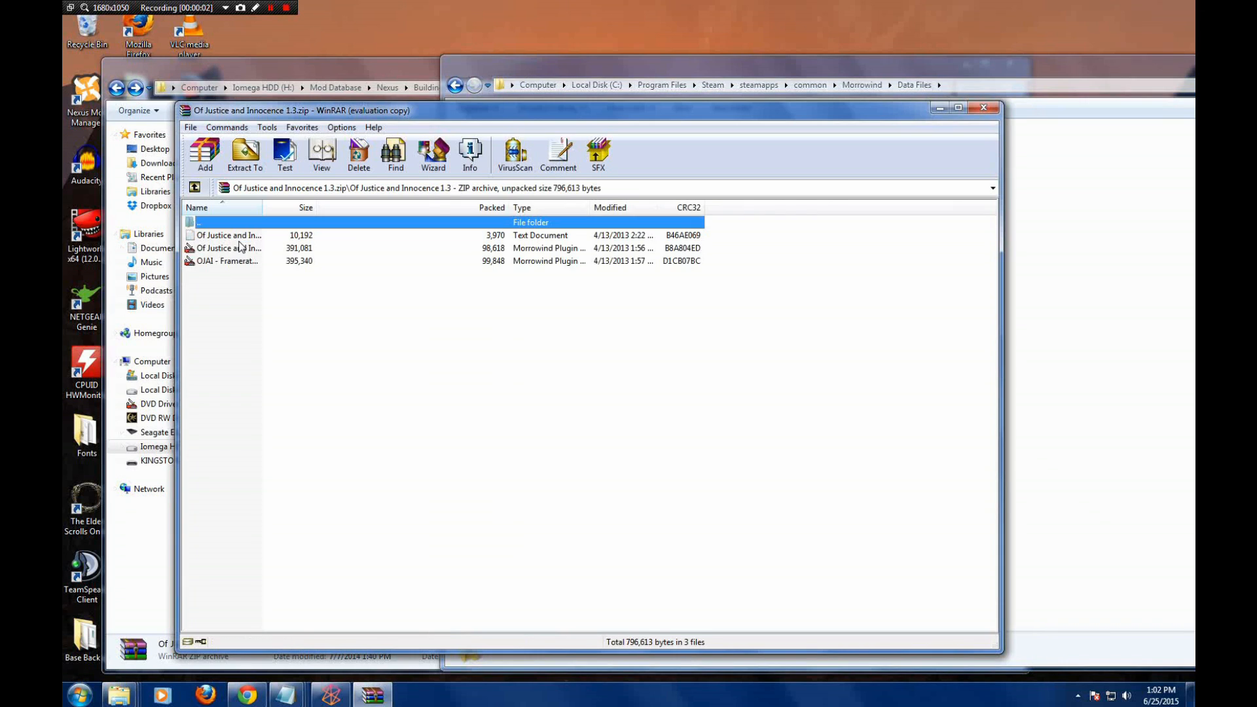
left_click_drag(246, 289, 220, 233)
left_click_drag(225, 235, 1091, 281)
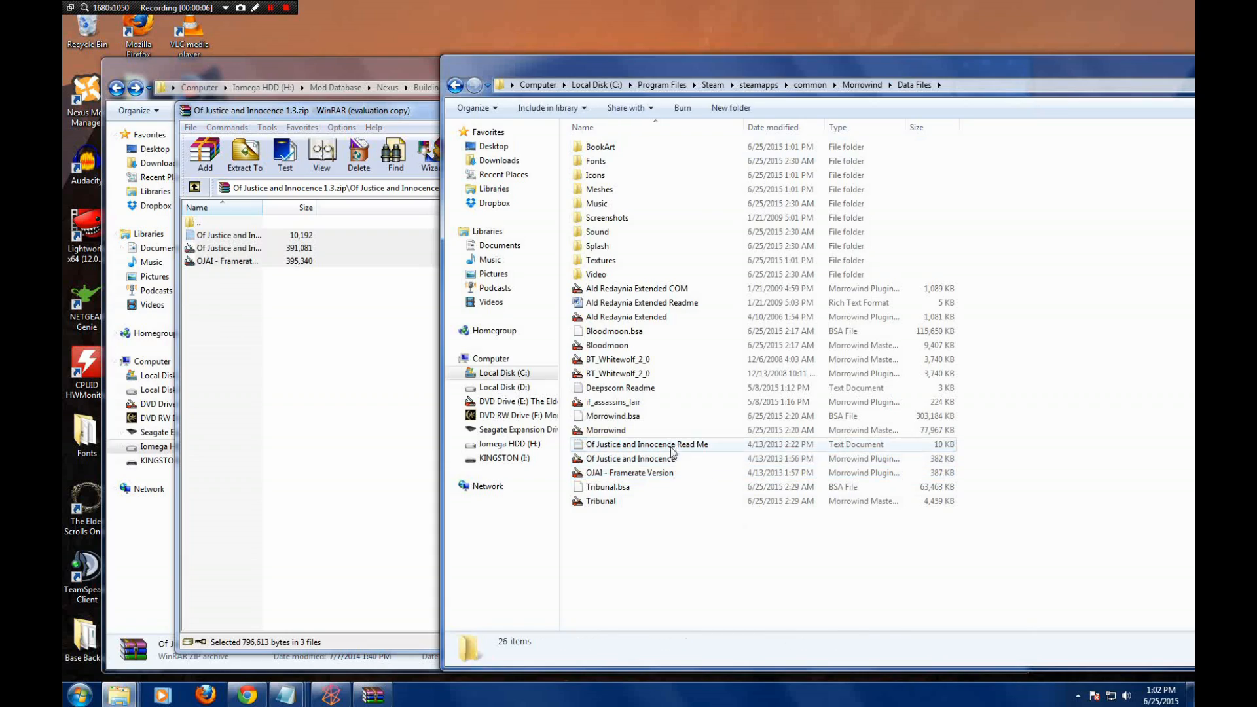
- Read the Of Justice and Innocence Read Me in Data Files for which plugin version to use, and close it
double_click(645, 445)
scroll(733, 380, "down", 12)
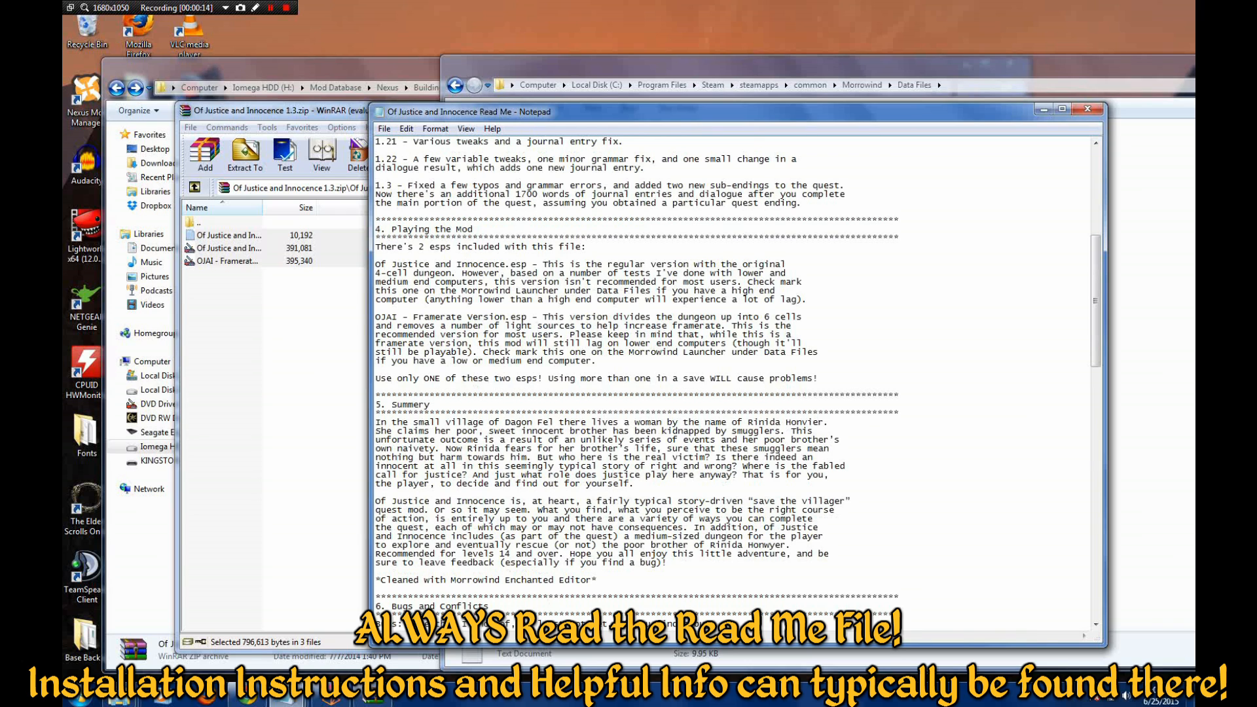
left_click(1087, 108)
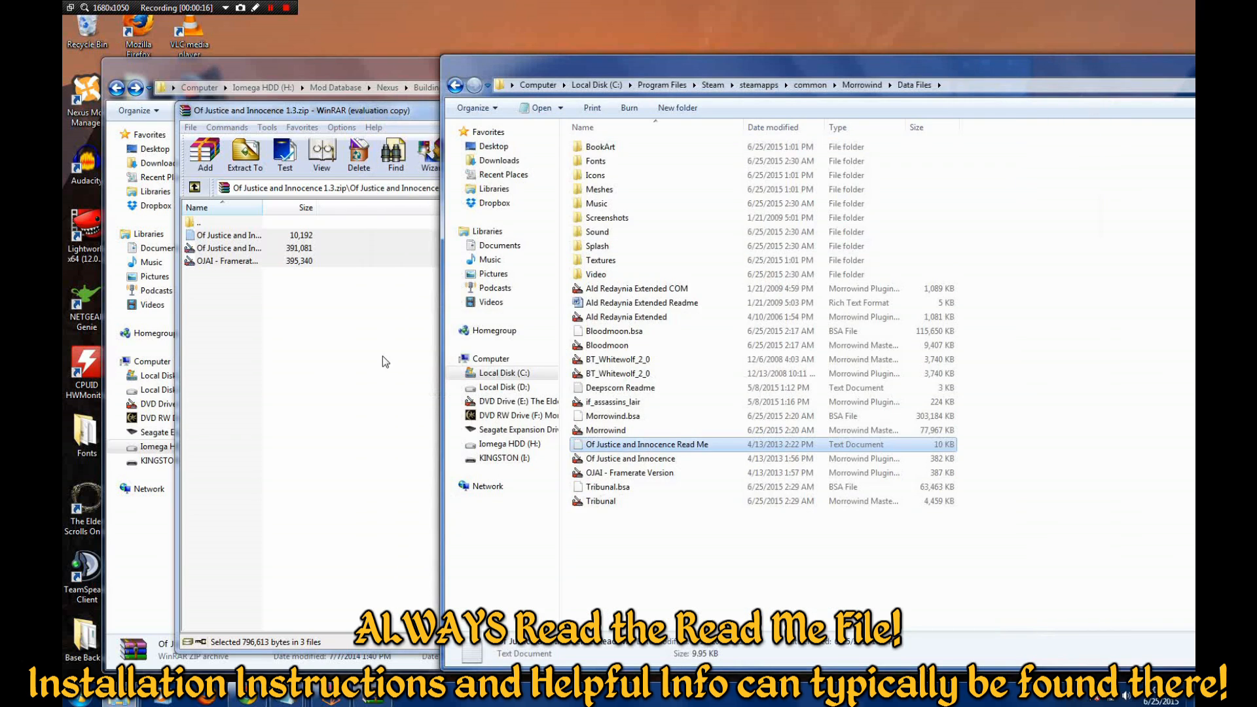
- Close the archive, enable only the OJAI - Framerate Version plugin of the mod in the Morrowind Launcher, and exit the launcher
left_click(382, 356)
left_click(984, 107)
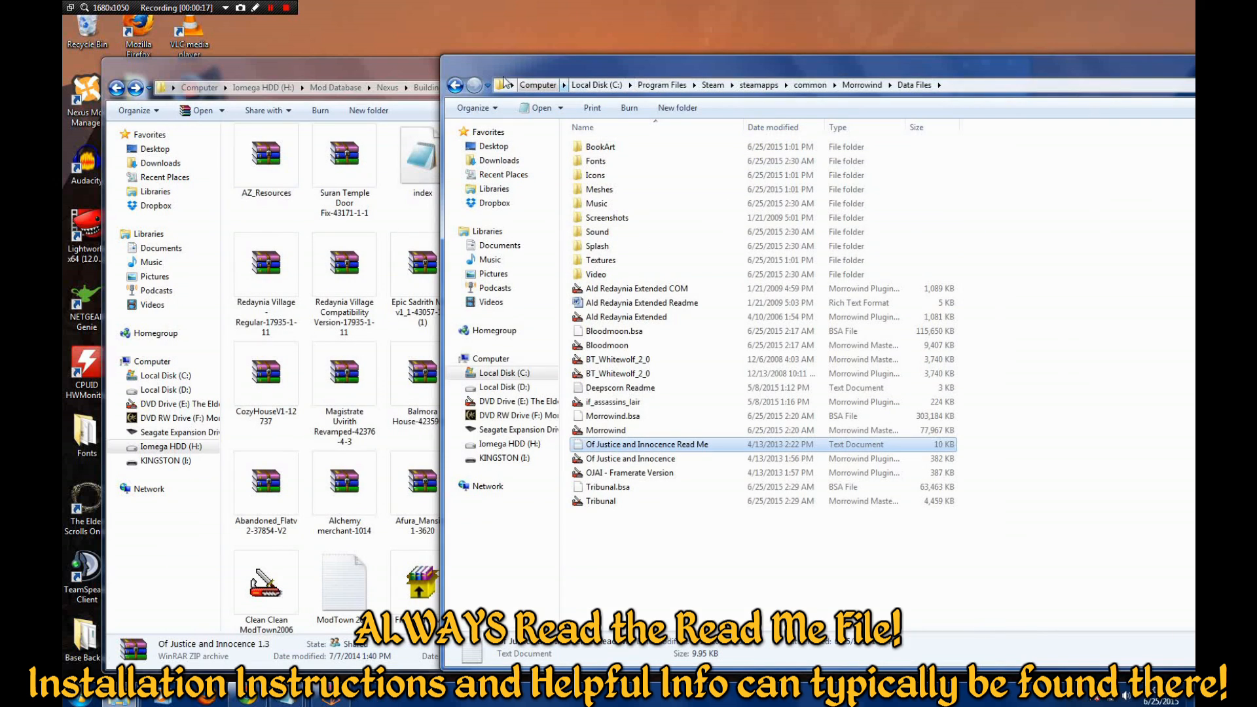
left_click(455, 86)
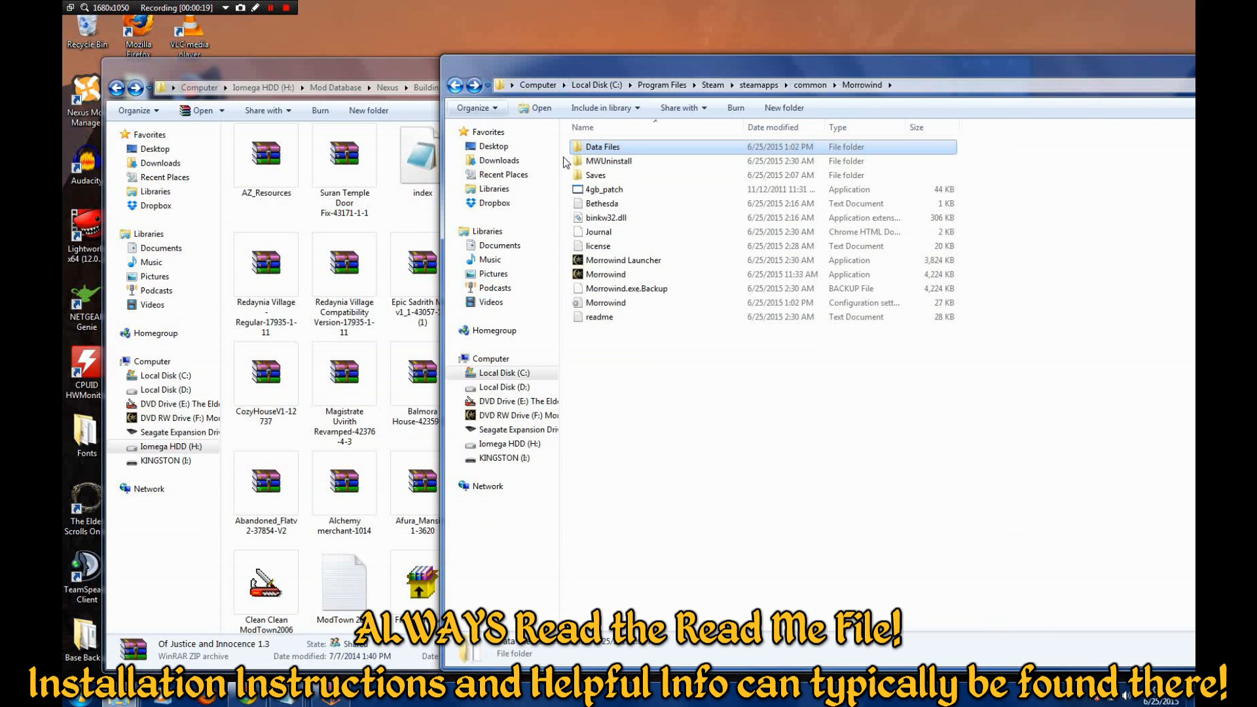
double_click(623, 262)
left_click(612, 313)
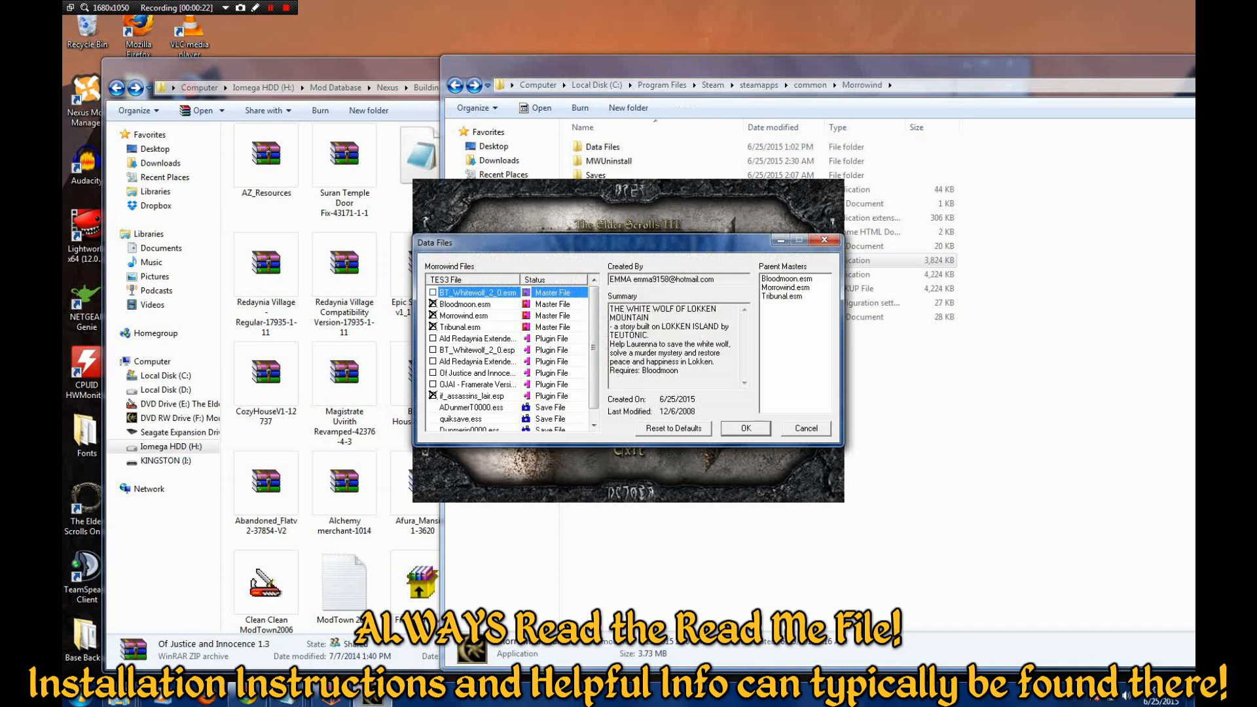
left_click(469, 385)
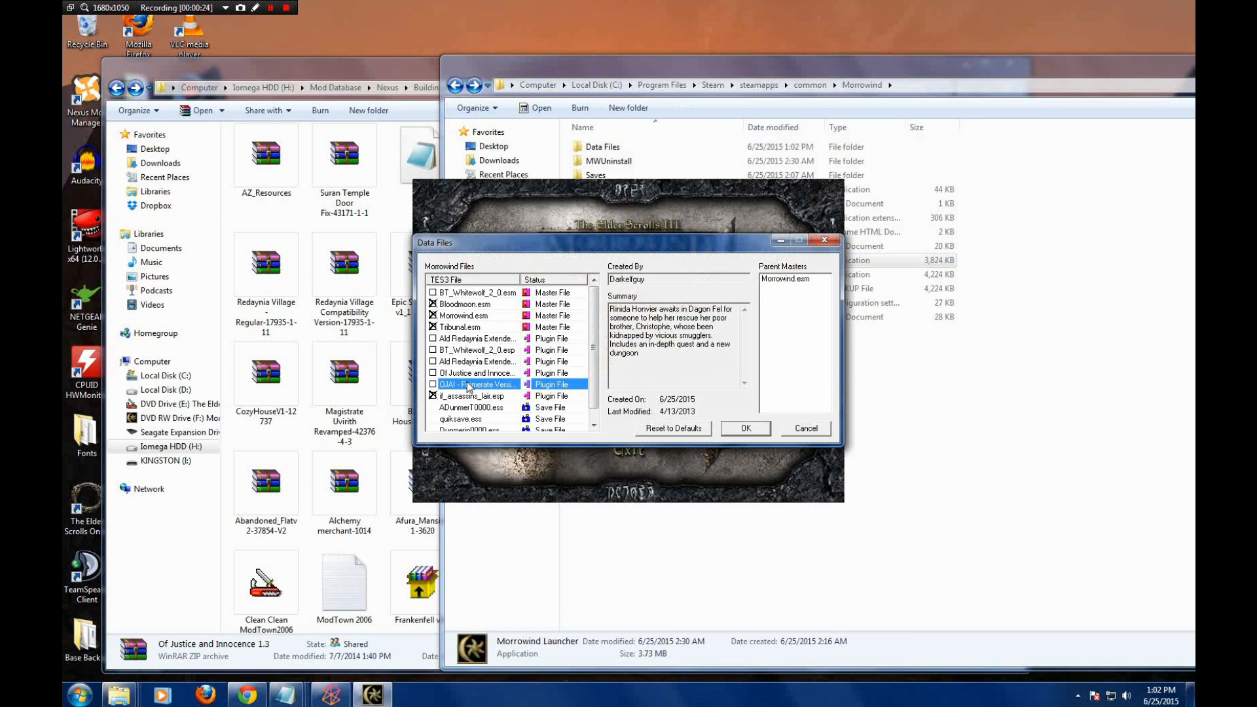
left_click(756, 431)
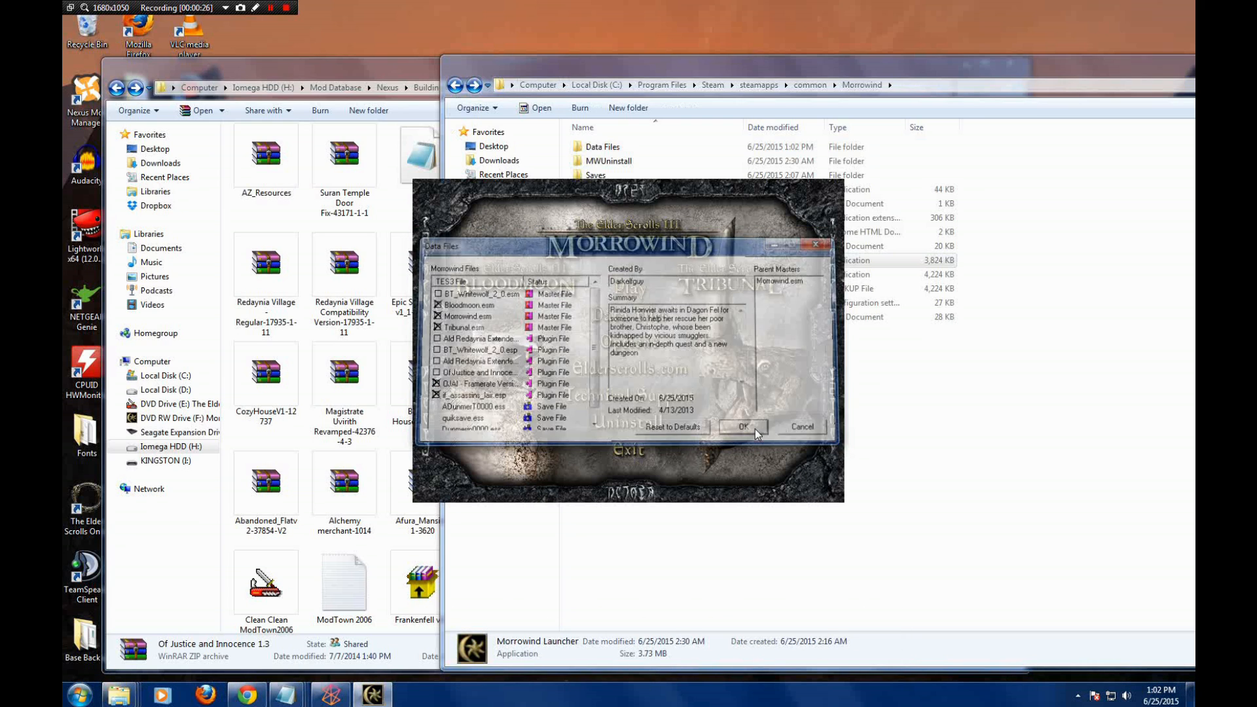
left_click(627, 449)
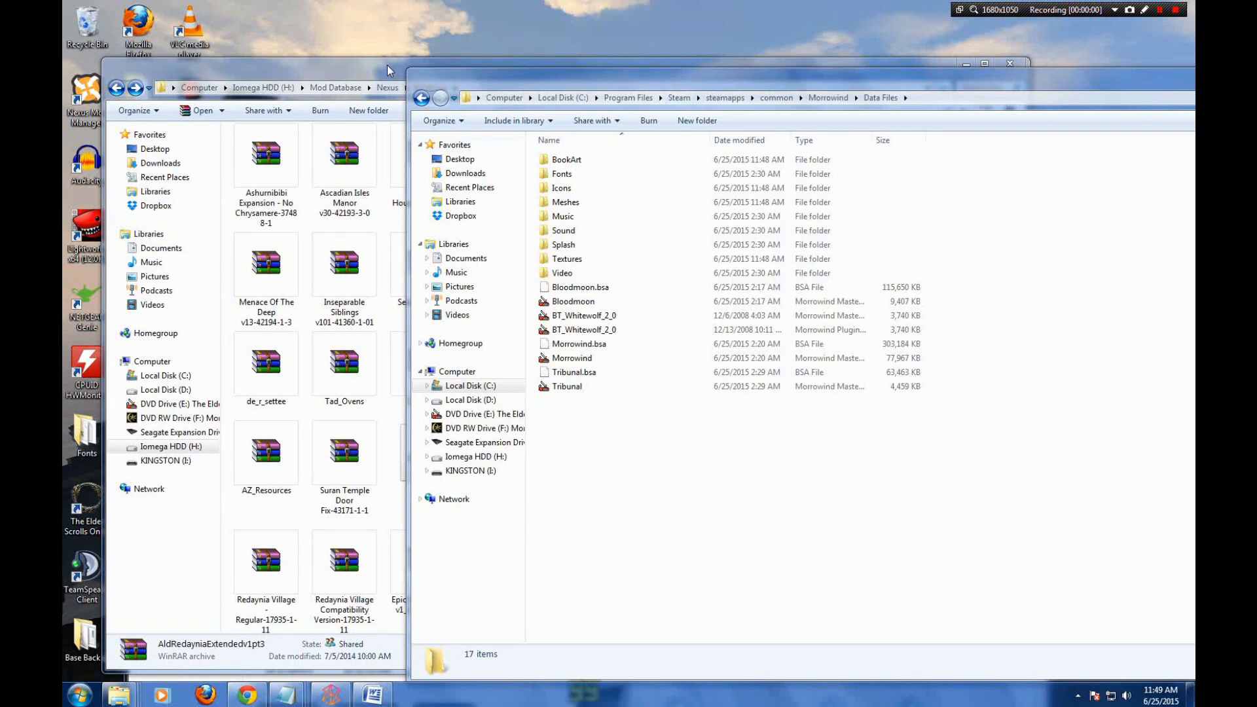
- Extract everything in the AldRedayniaExtendedv1pt3 archive into Morrowind's Data Files folder, merging with the existing folders
left_click(392, 66)
double_click(812, 451)
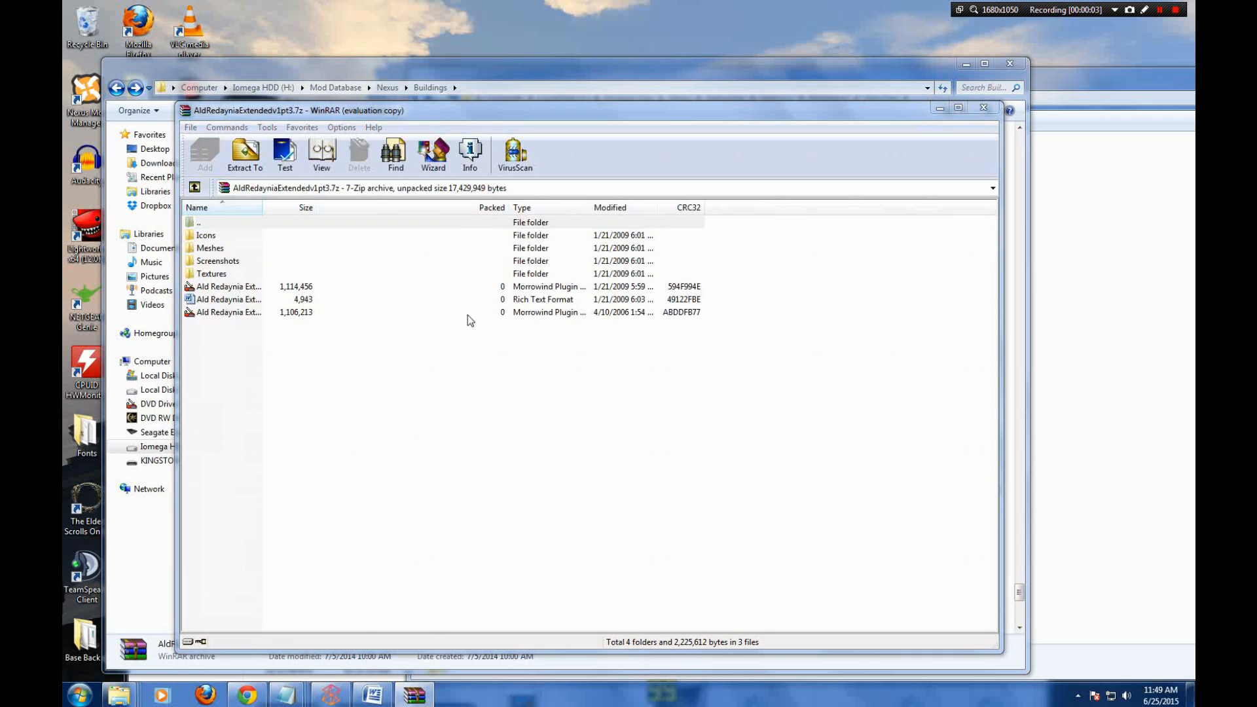
left_click(690, 326)
left_click_drag(438, 367, 210, 237)
left_click_drag(210, 237, 1089, 281)
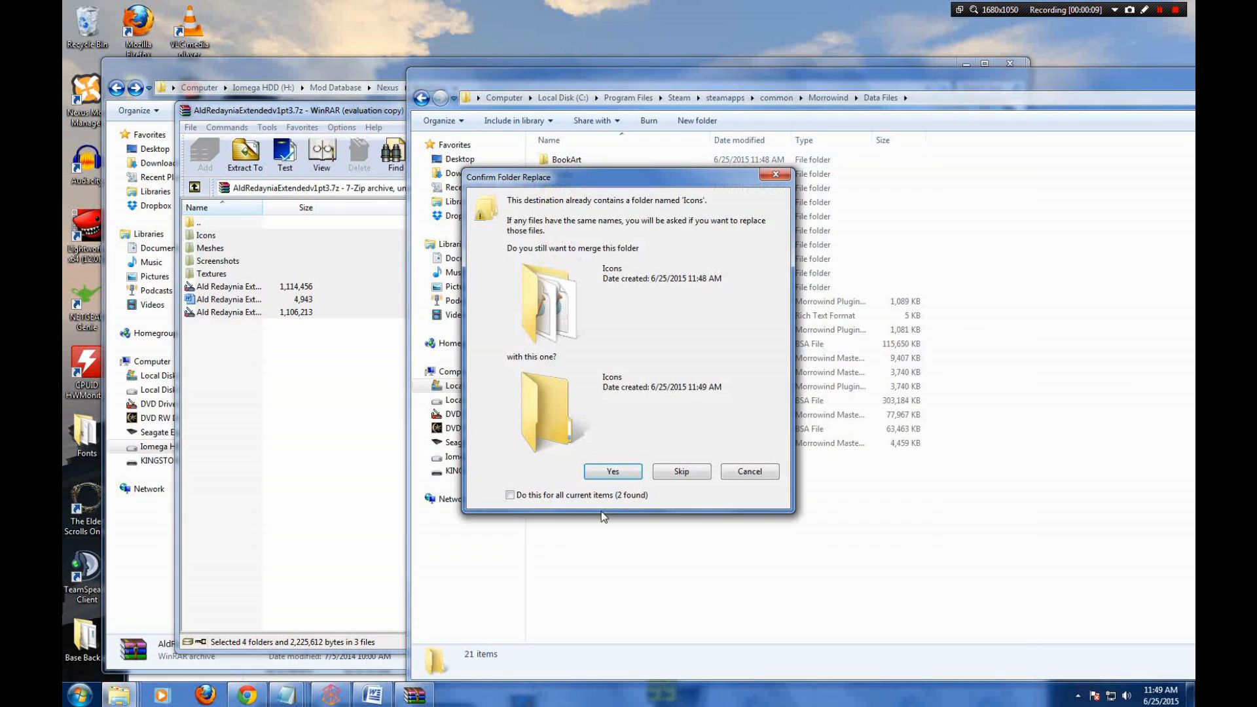
left_click(614, 472)
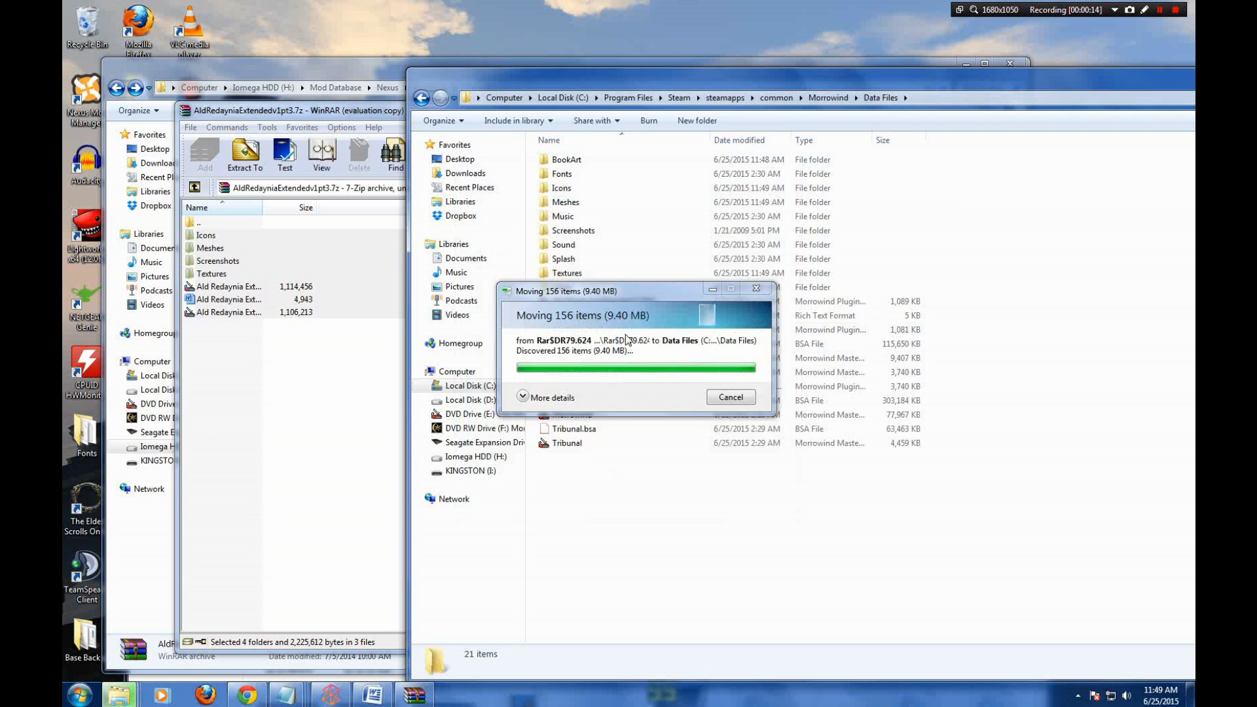
- Inspect the Ald Redaynia Extended COM plugin's summary and parent masters in the Morrowind Launcher's data files, cancel, and exit the launcher
left_click(646, 306)
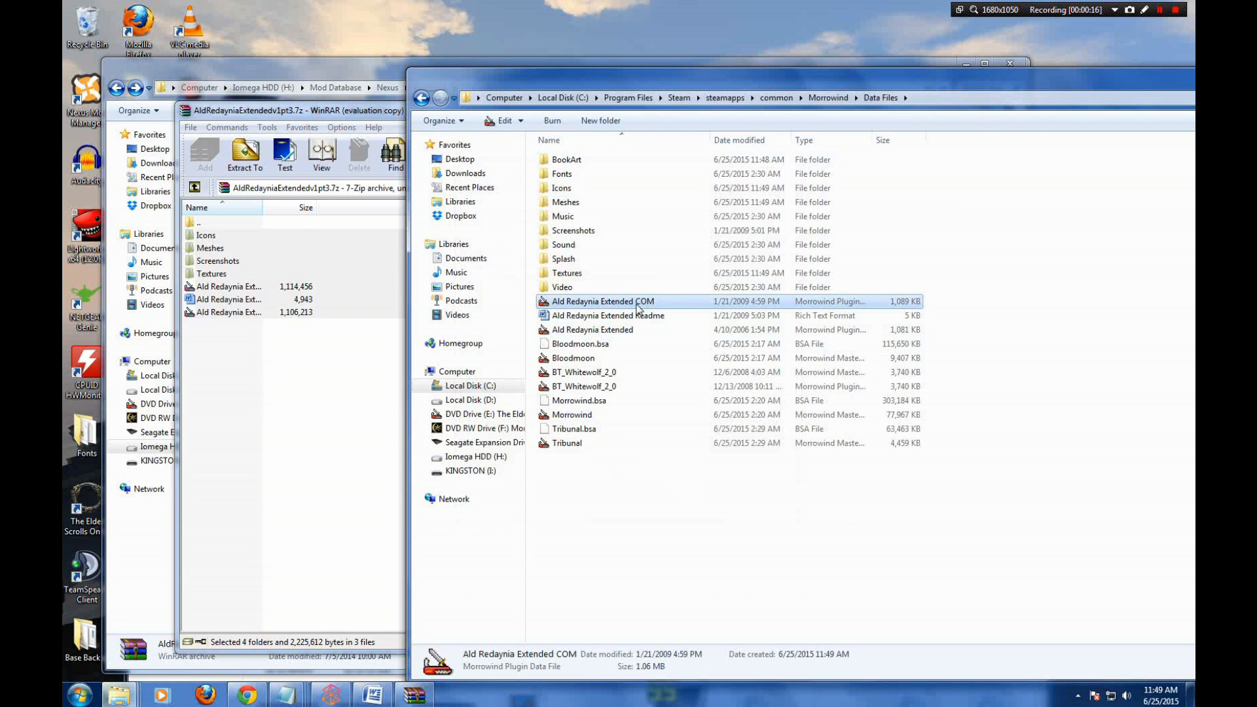
left_click(421, 98)
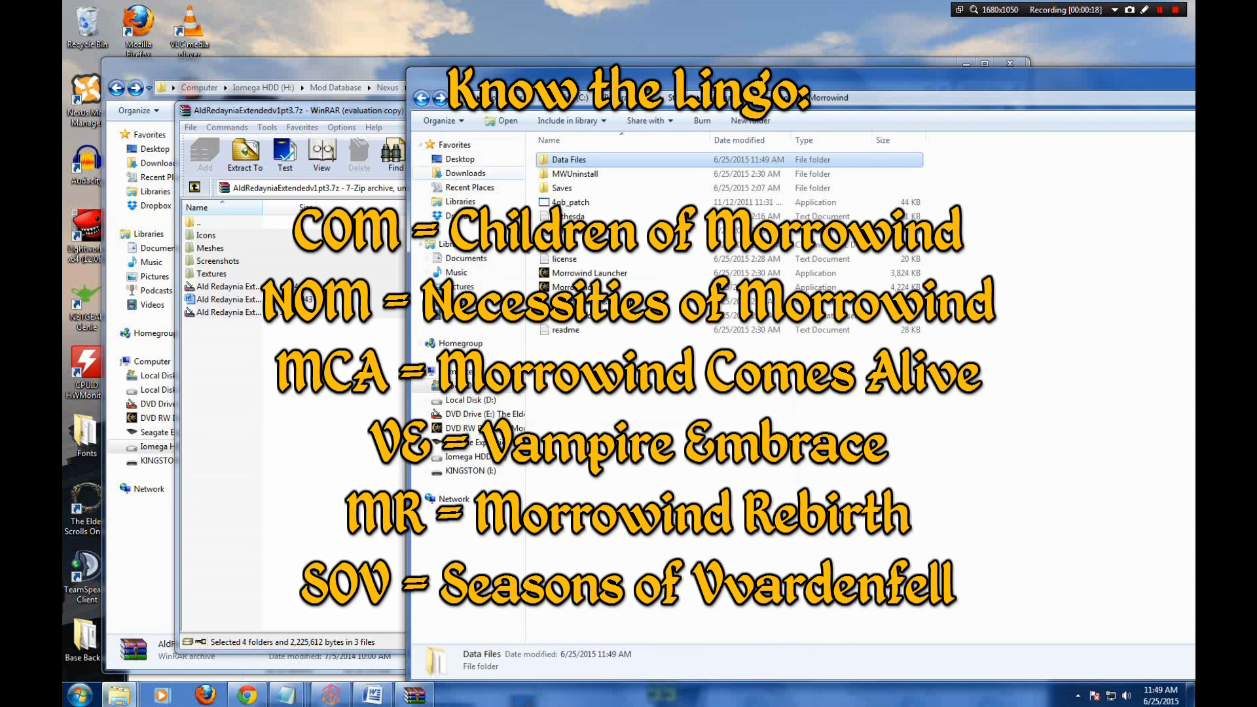
left_click(592, 275)
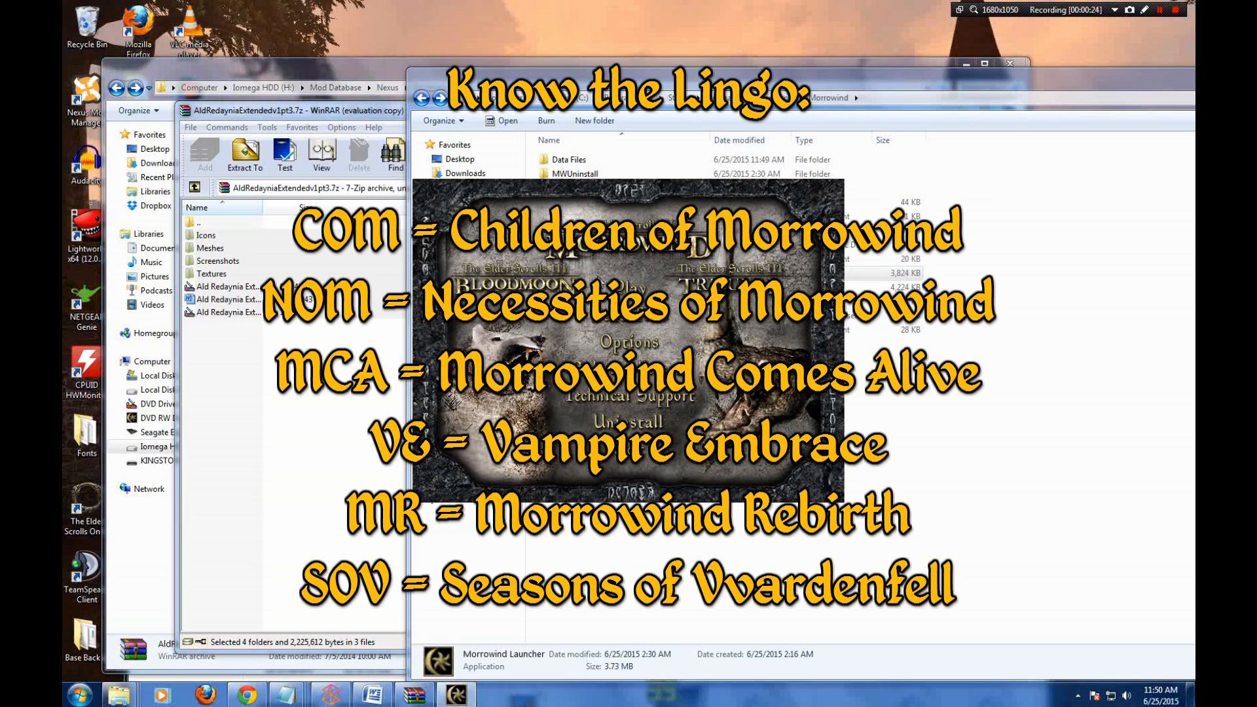
left_click(643, 318)
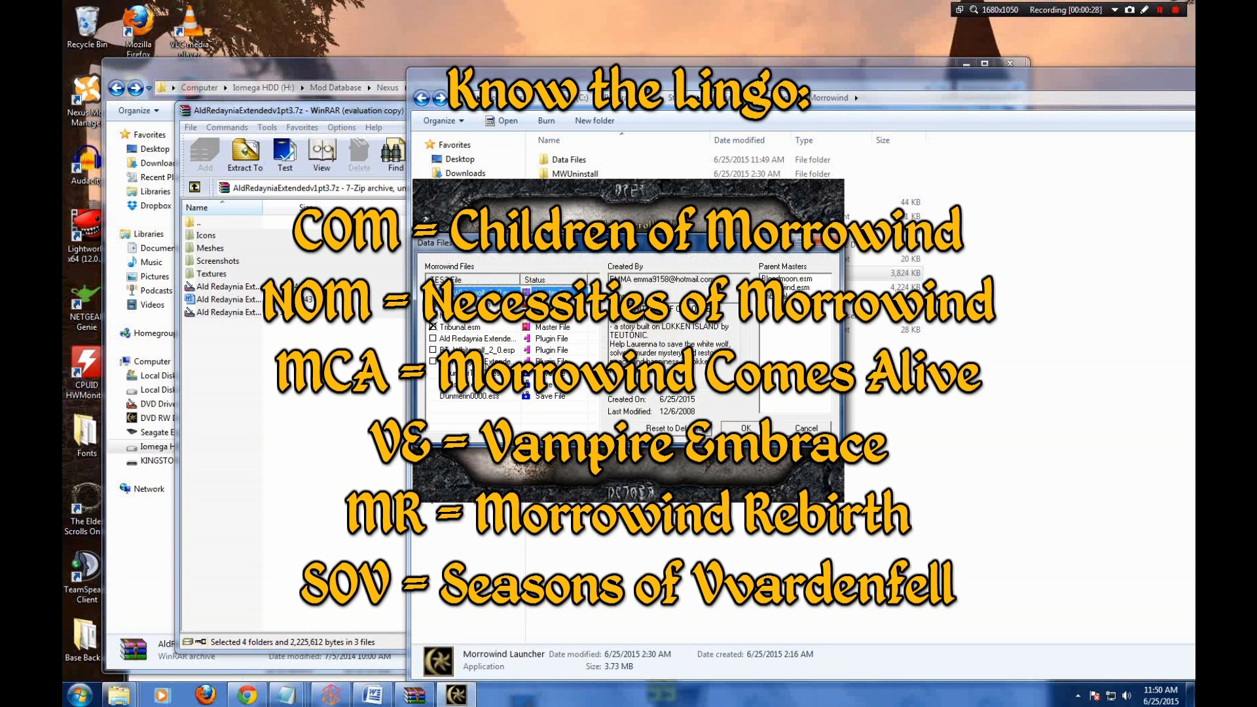
left_click(485, 361)
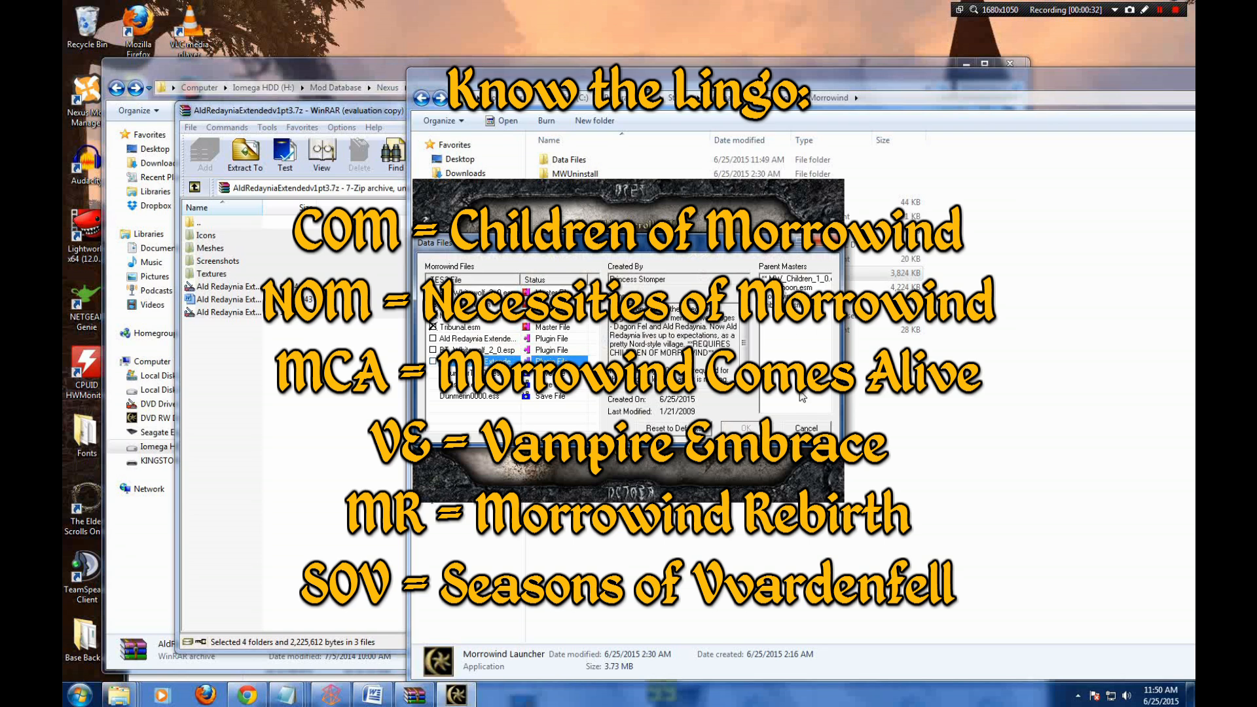
left_click(805, 428)
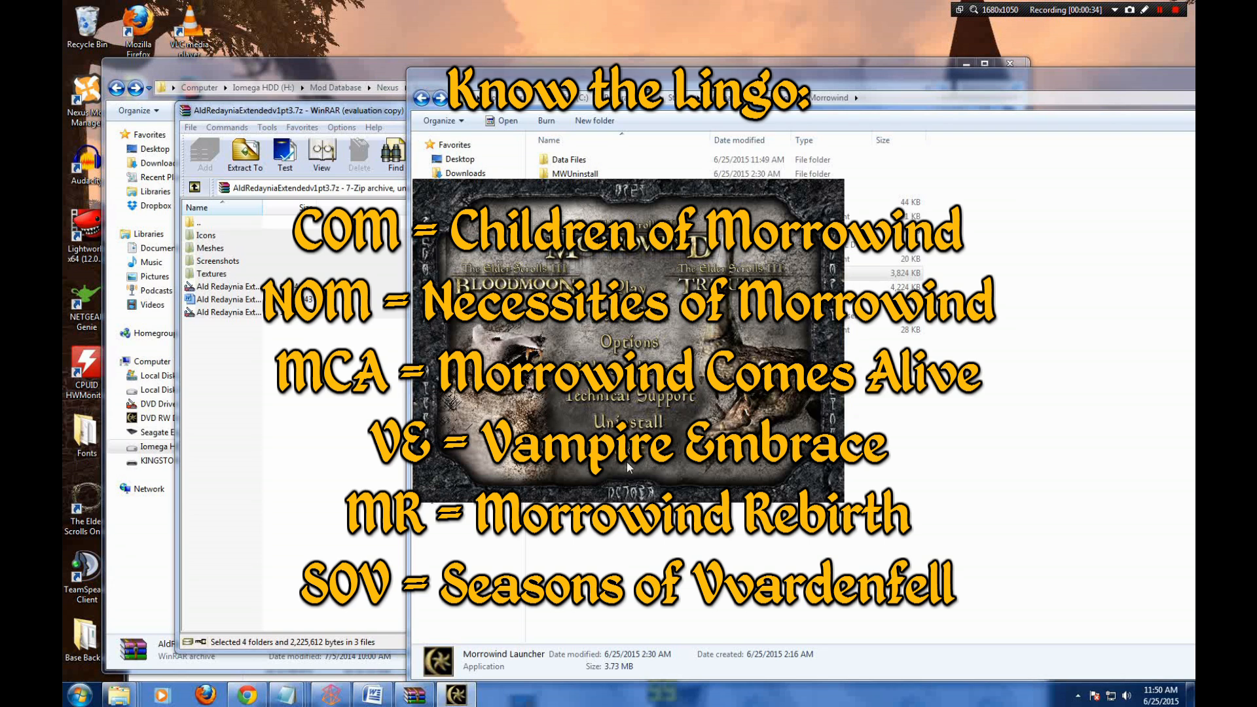
left_click(626, 463)
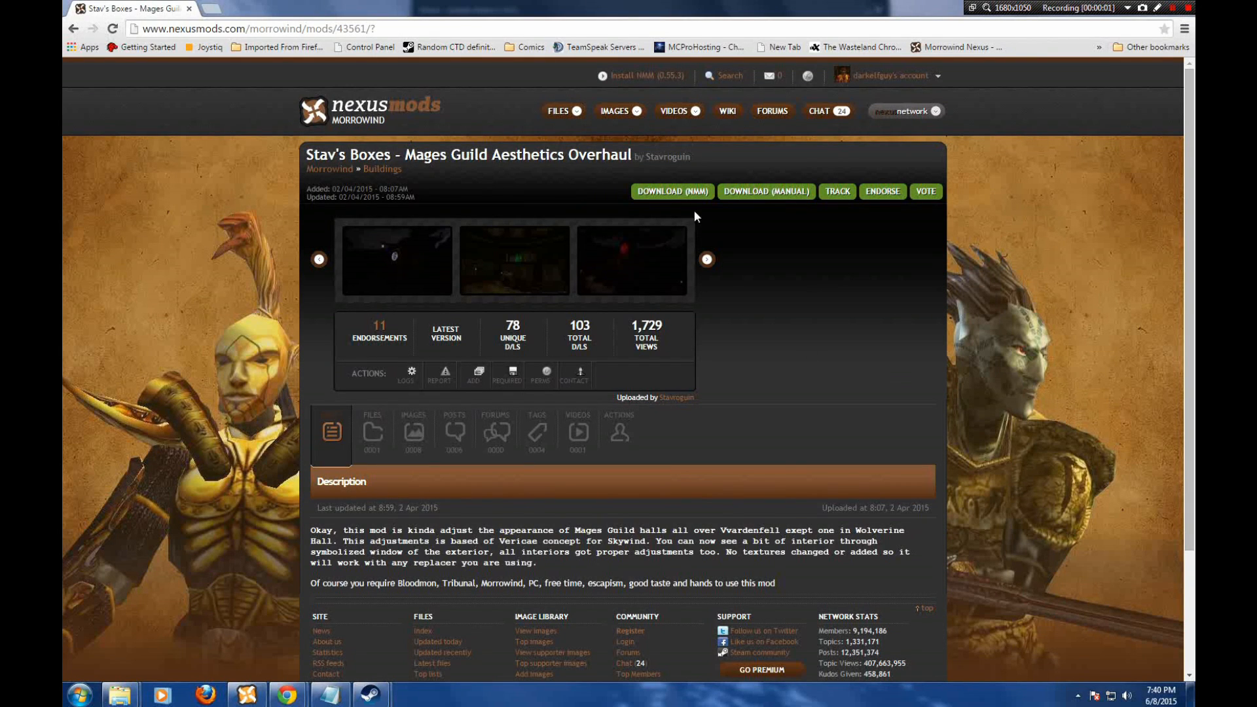
- Download Stav's Boxes - Mages Guild Aesthetics Overhaul through Nexus Mod Manager, activate it there, and minimize the manager
left_click(682, 190)
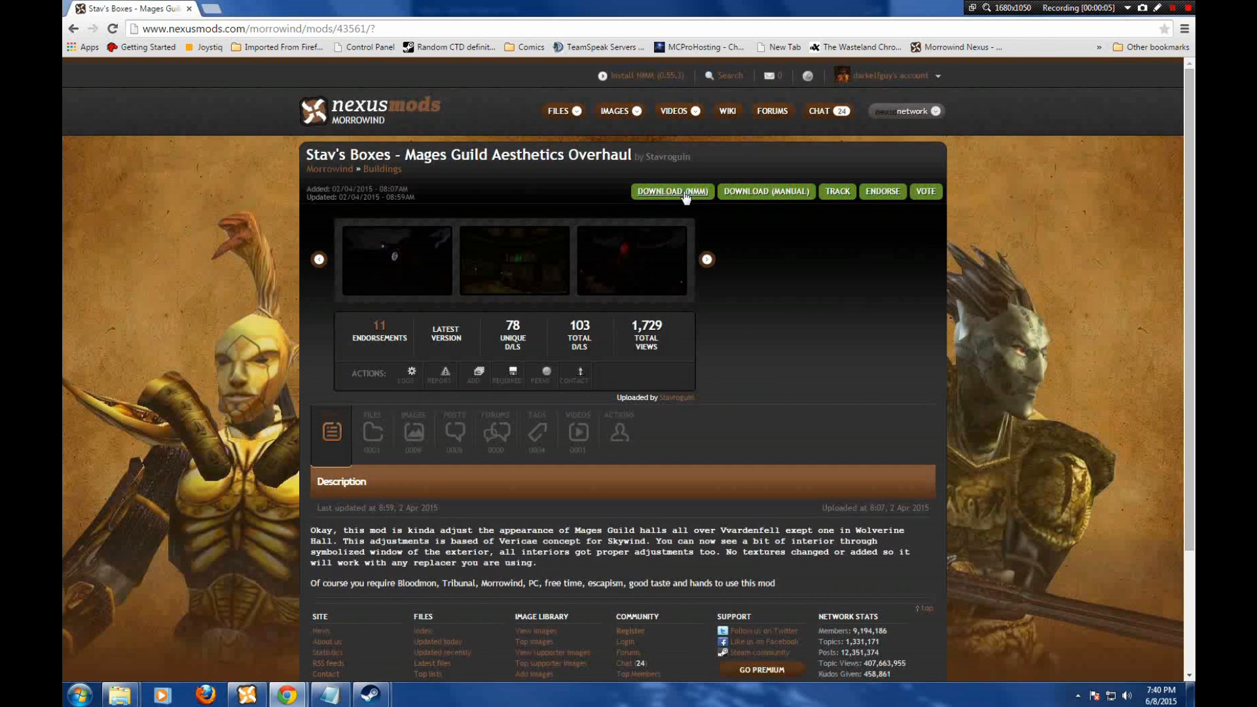
left_click(249, 696)
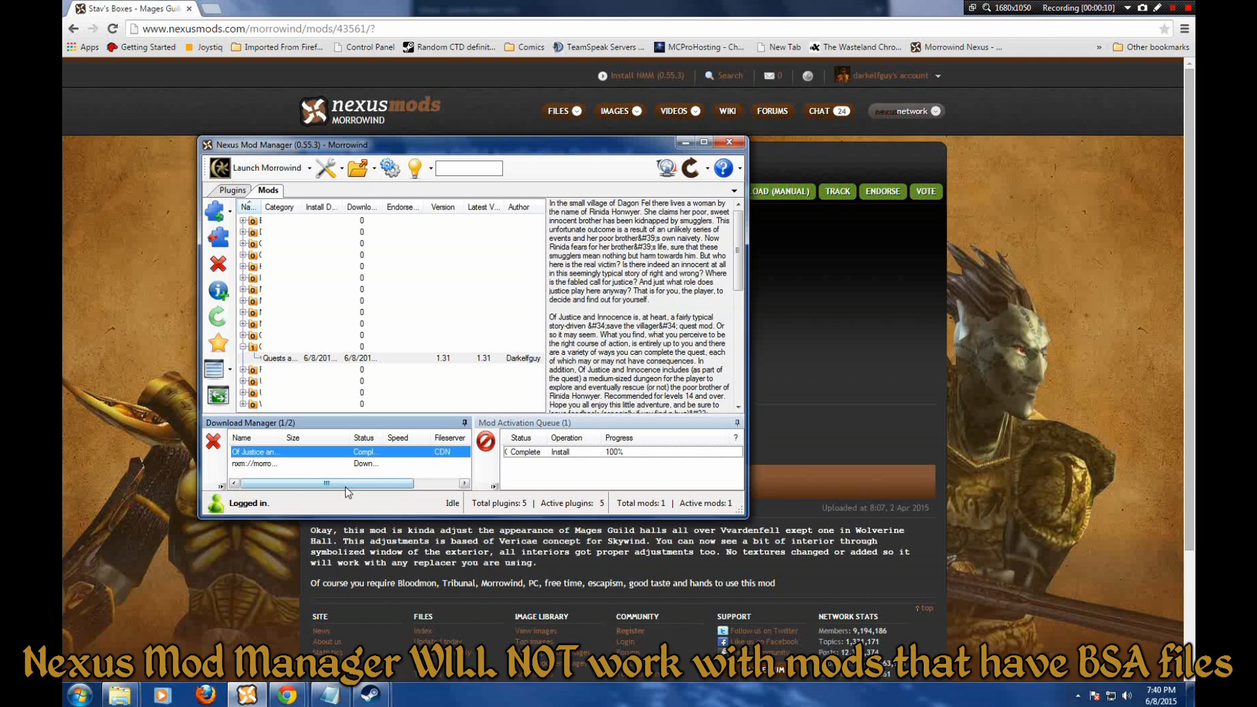
left_click(270, 464)
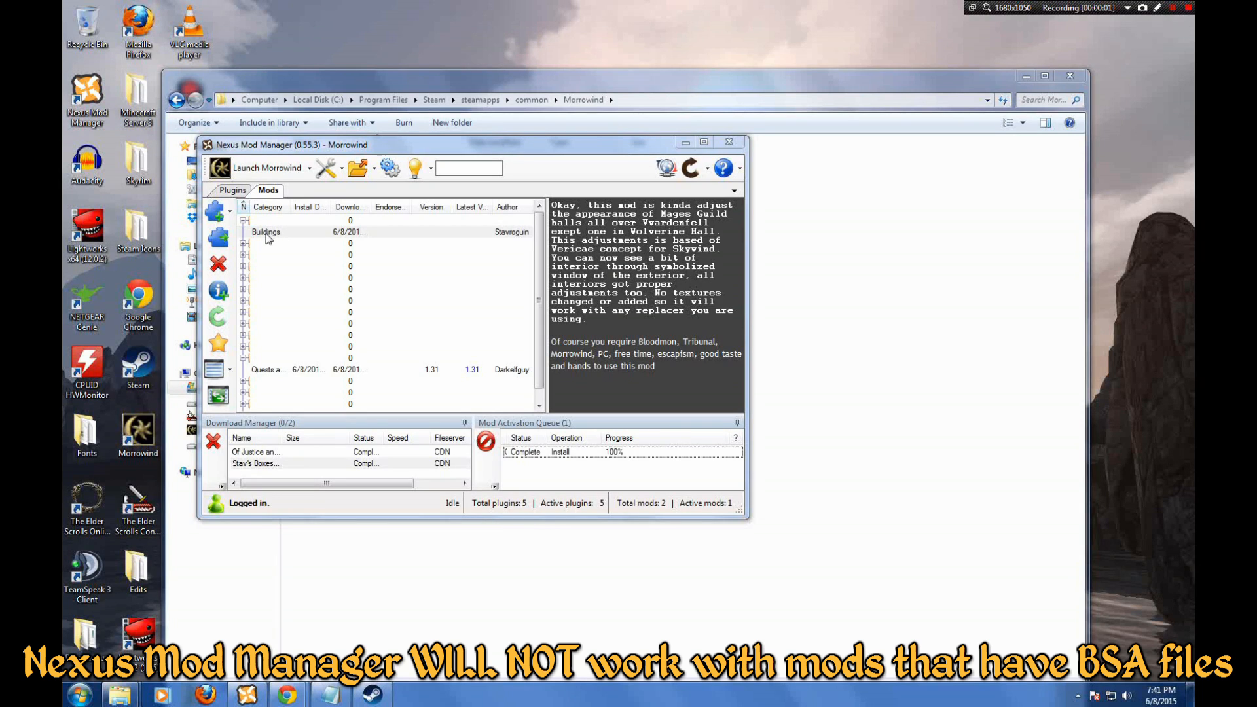
left_click(271, 233)
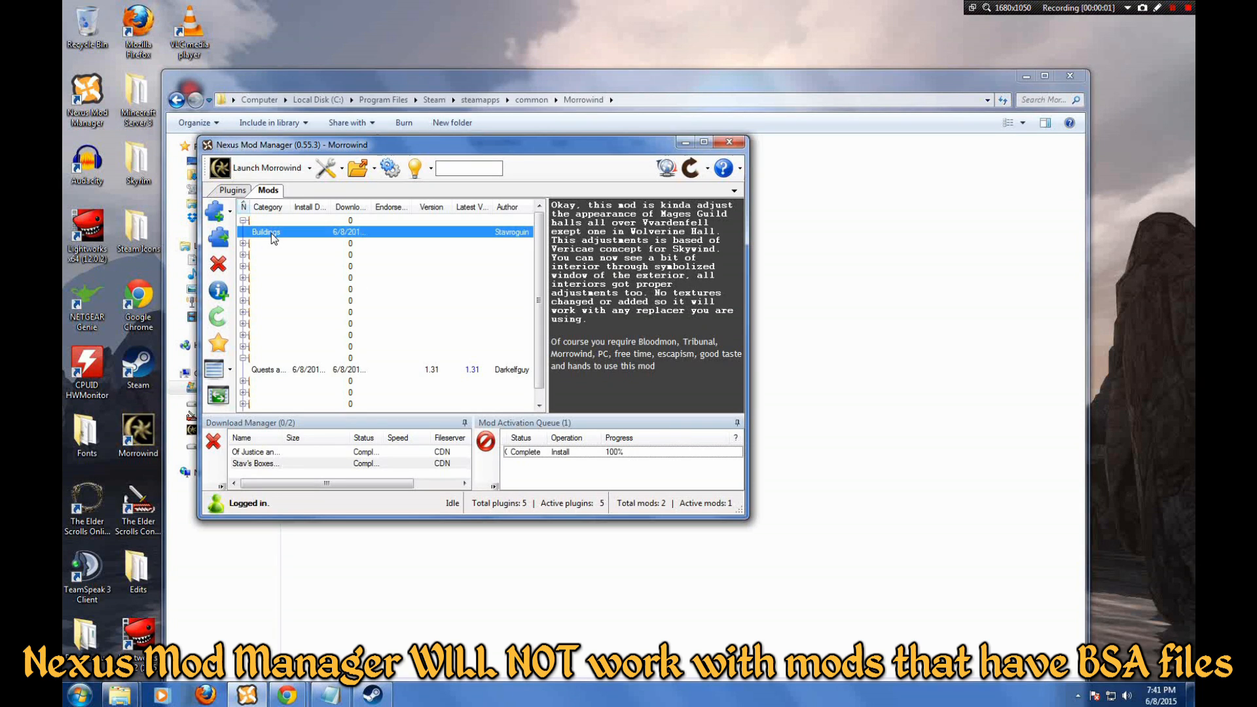
left_click(220, 238)
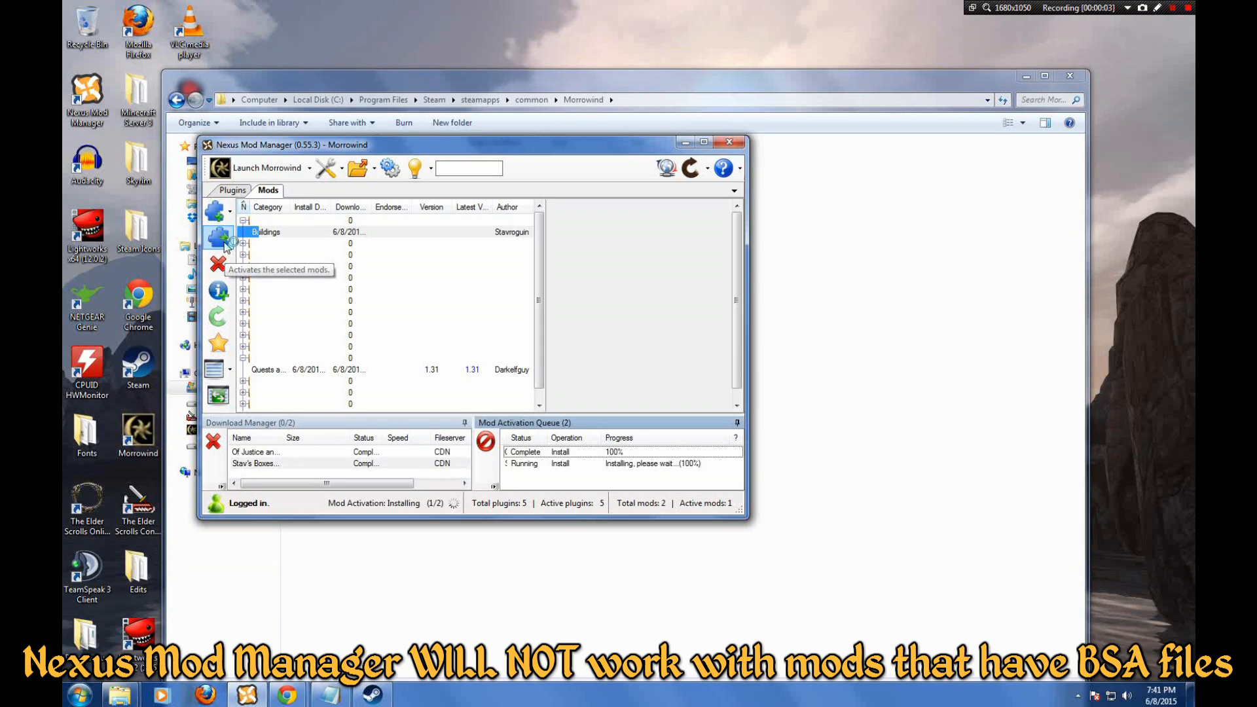
left_click(681, 143)
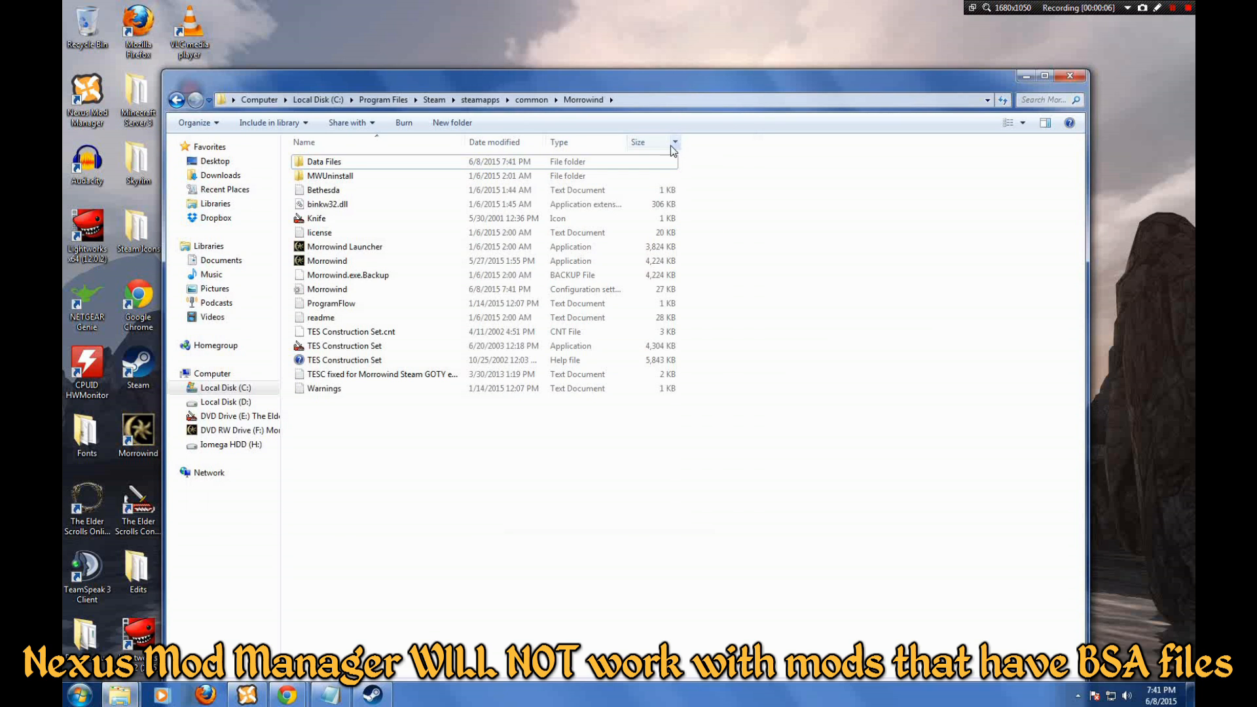
- Read the [Archives] section of the Morrowind configuration settings file for its registered BSA files, and close the file
double_click(353, 289)
left_click_drag(1139, 101, 1111, 500)
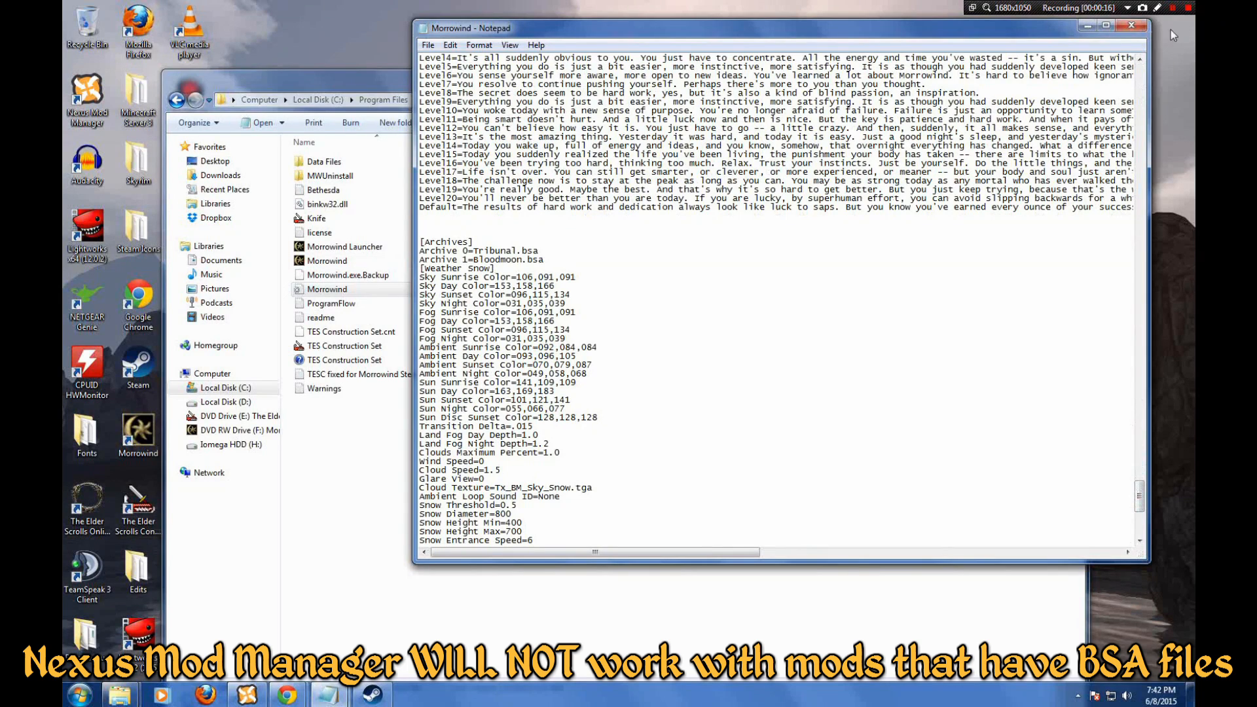
left_click(1130, 26)
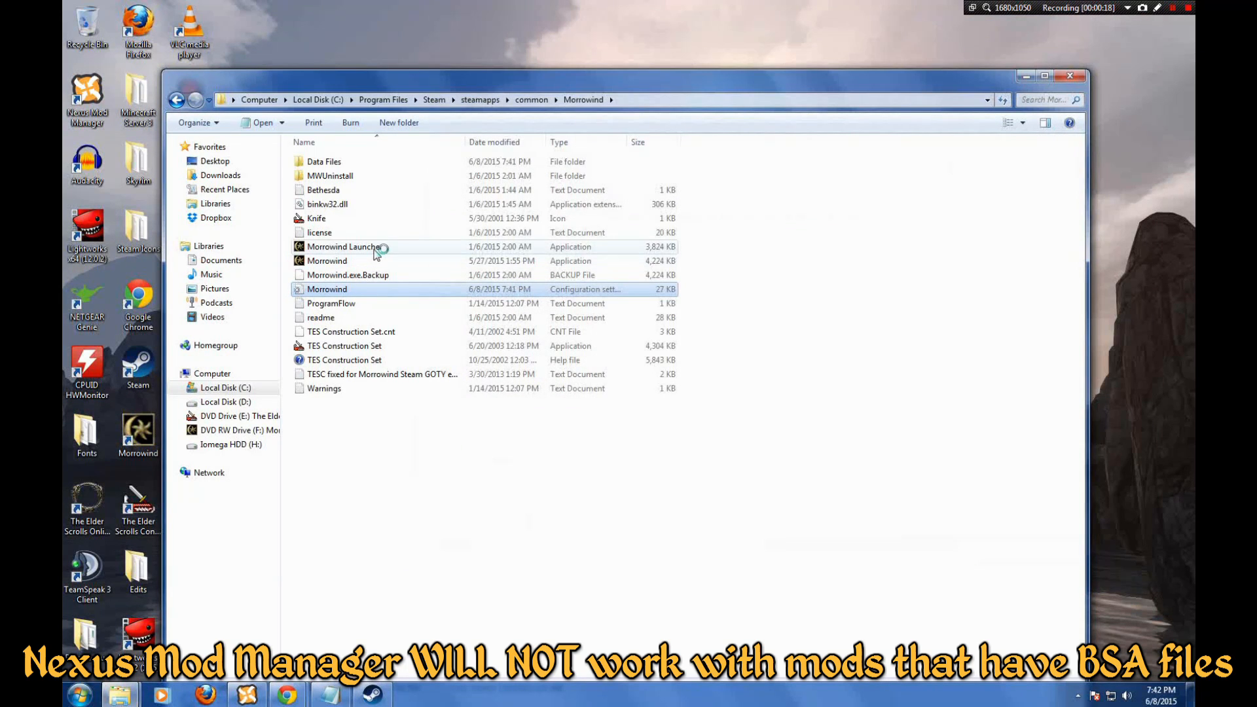
- Check the plugins listed under the Morrowind Launcher's data files, cancel without changes, and exit the launcher
double_click(377, 252)
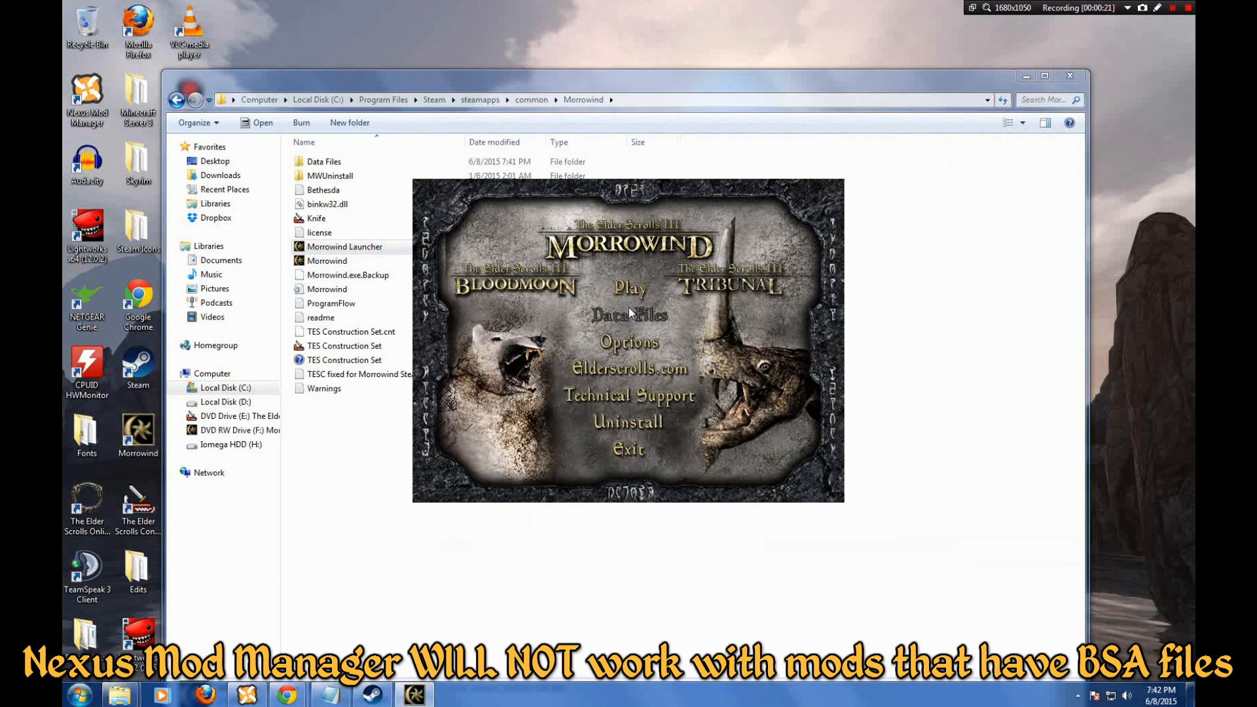
left_click(628, 314)
left_click(810, 429)
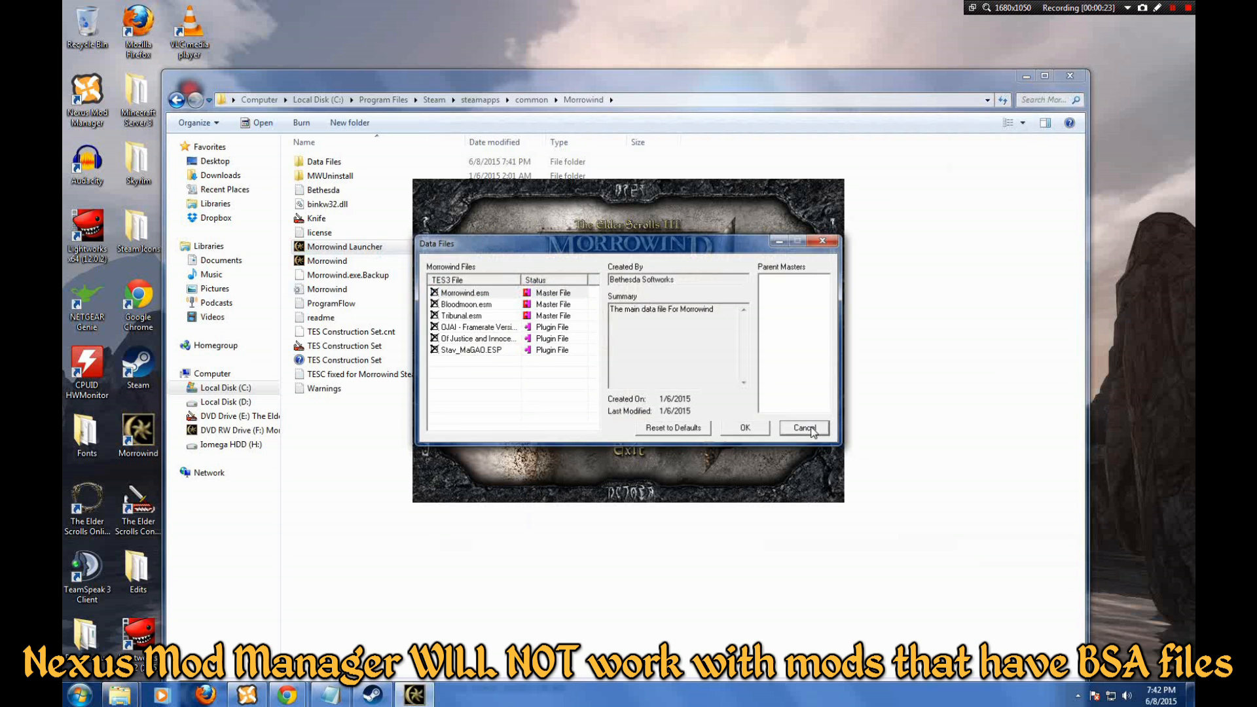
left_click(638, 453)
left_click(754, 436)
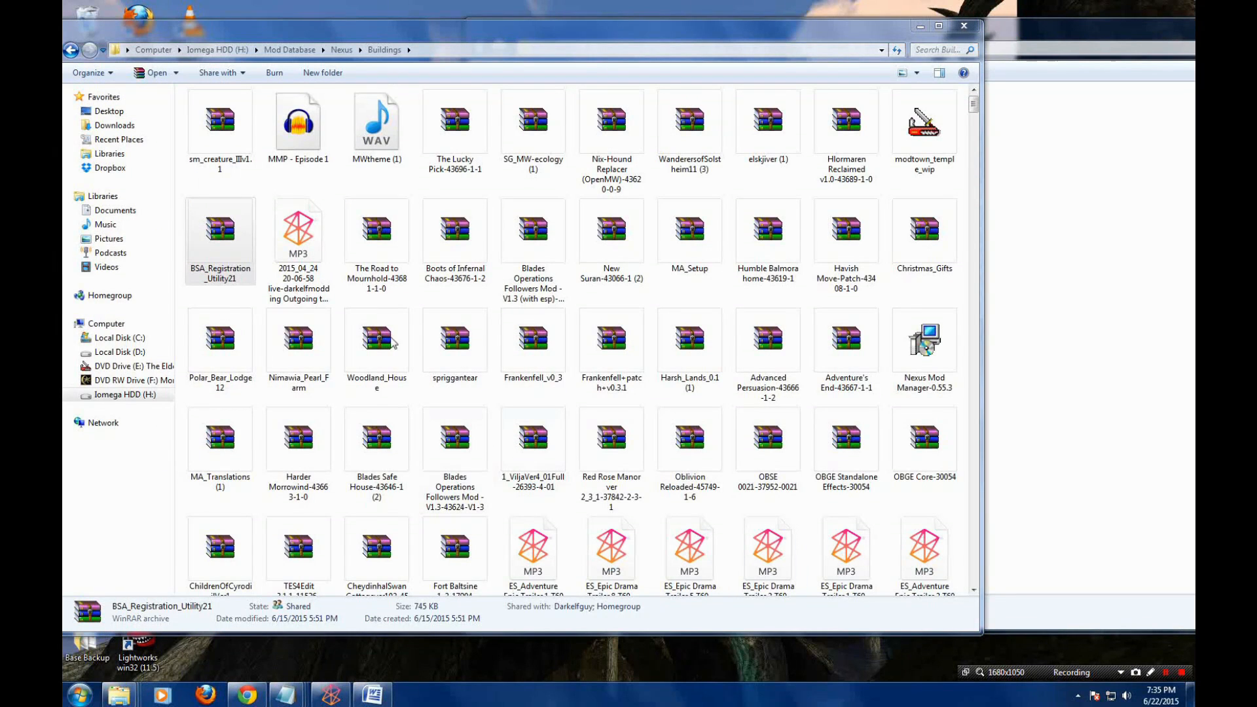
- Extract all three files of the BSA_Registration_Utility21 archive into the Morrowind game folder and close the archive
double_click(220, 233)
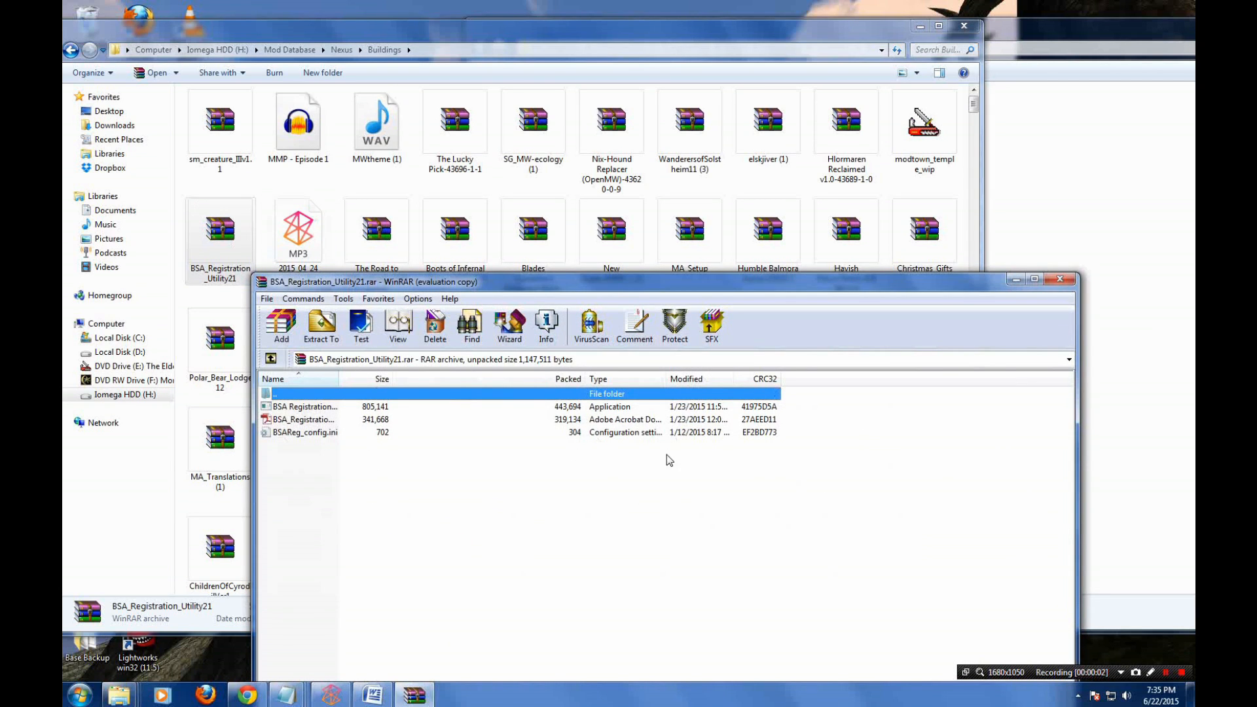
left_click(776, 496)
left_click_drag(340, 457, 1089, 317)
left_click(392, 524)
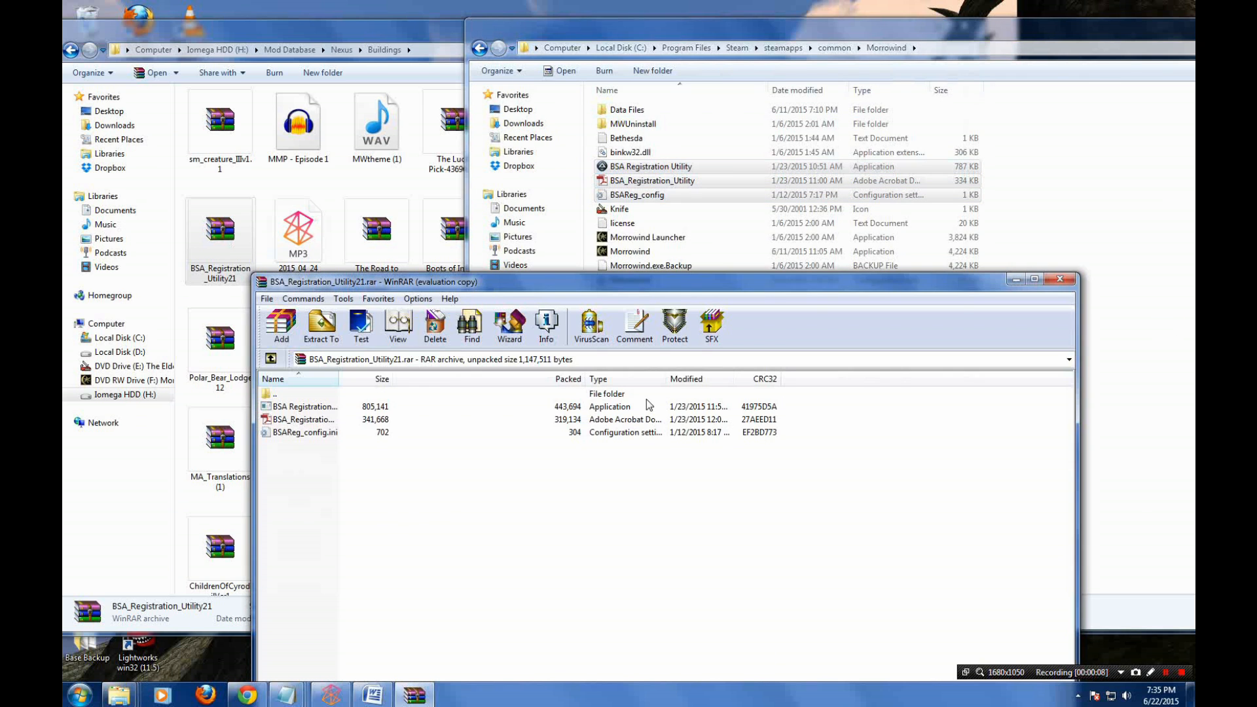
left_click(1072, 280)
- Run BSA Registration Utility from the Morrowind folder, register Stav_MaGAO.bsa, and exit the utility
left_click(662, 169)
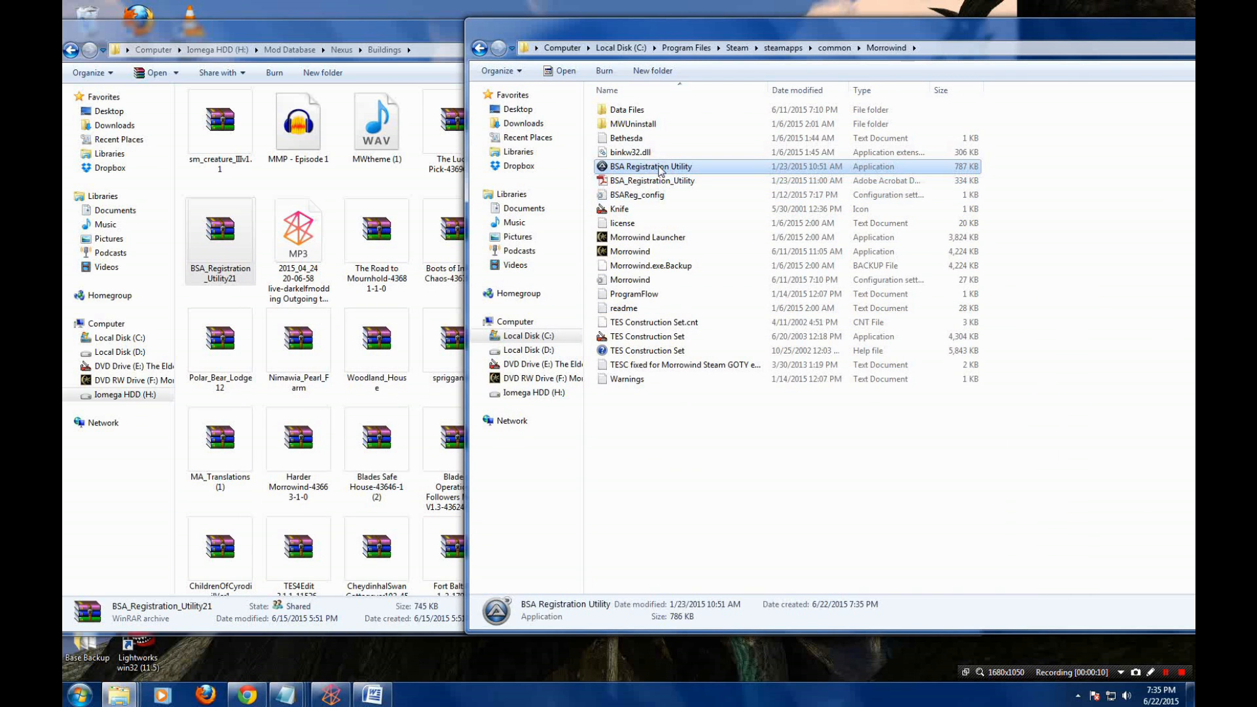
double_click(666, 168)
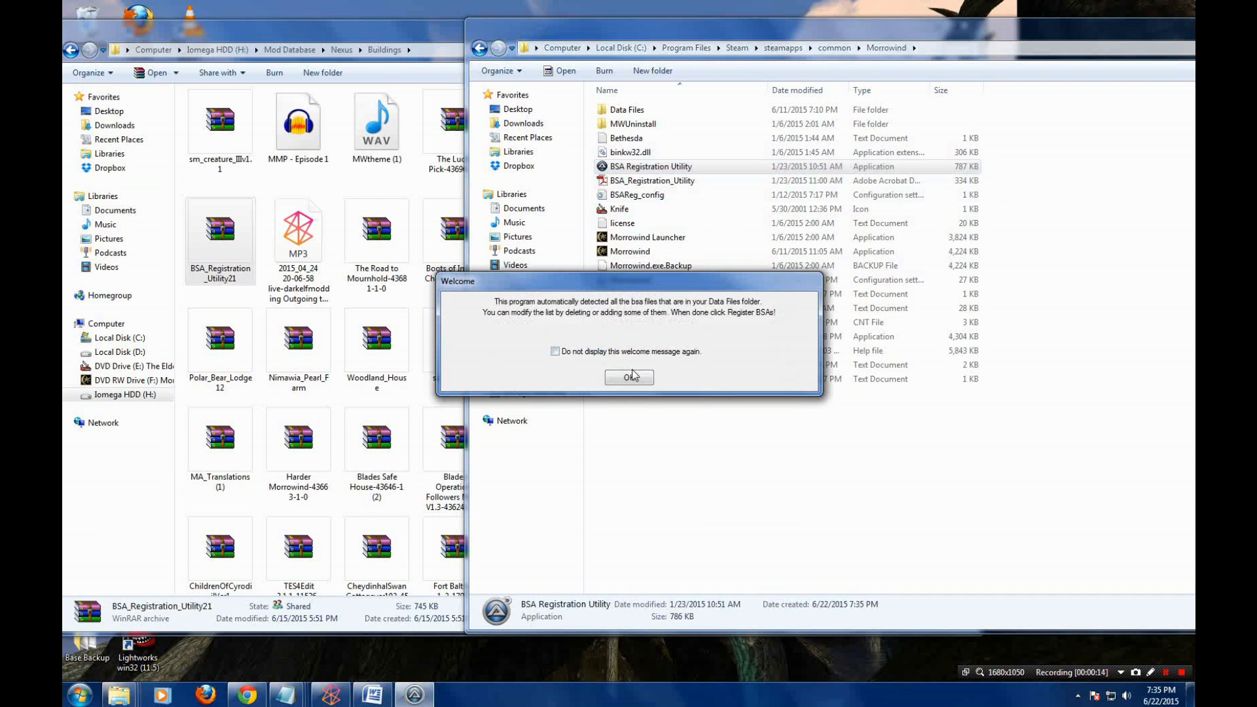
left_click(633, 381)
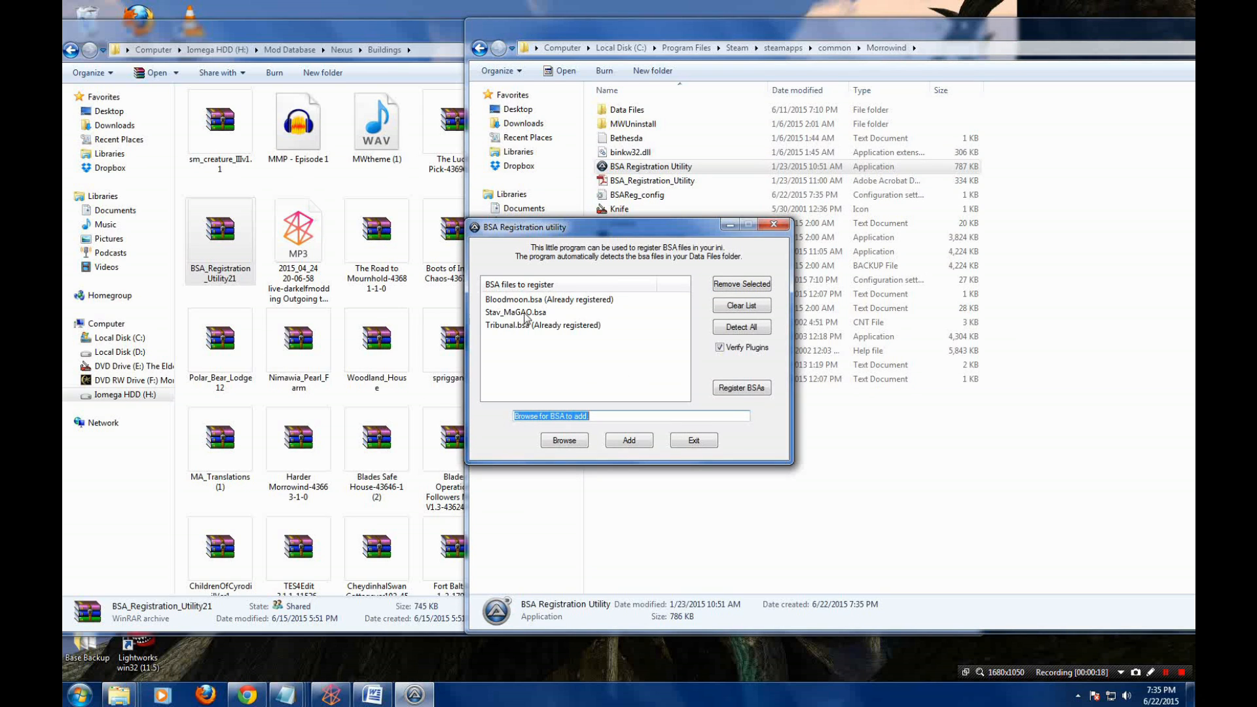
left_click(592, 312)
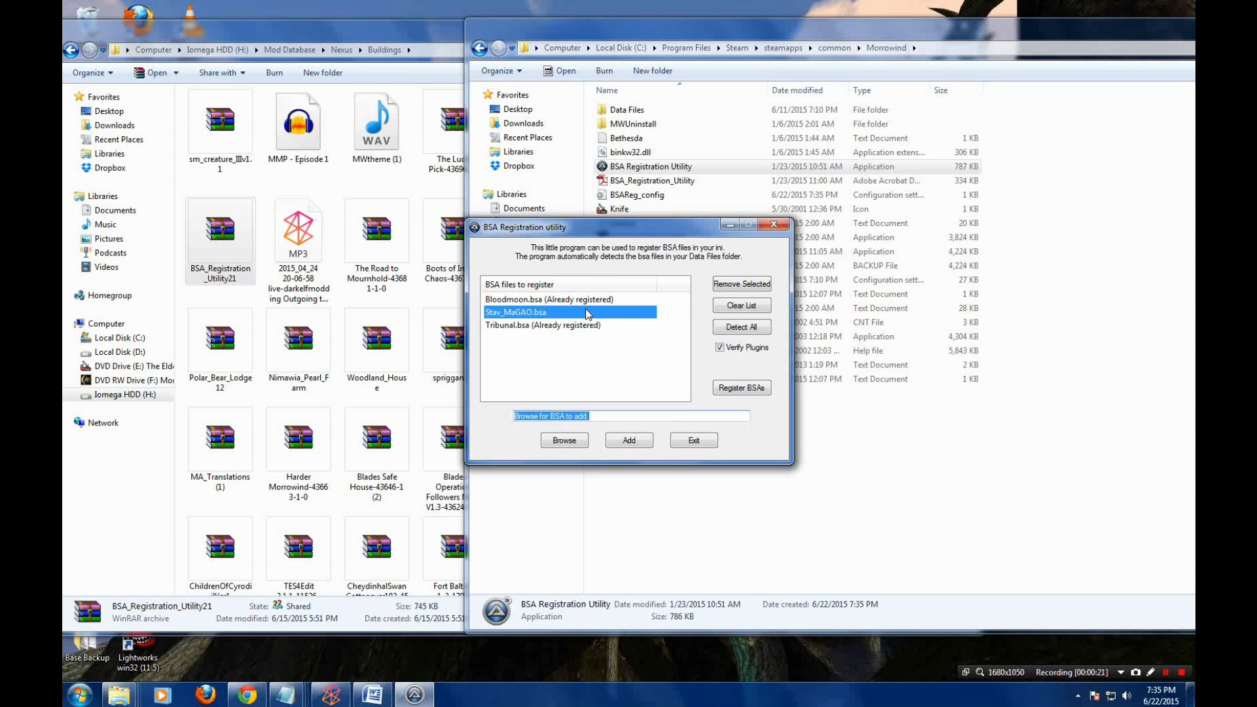
left_click(627, 440)
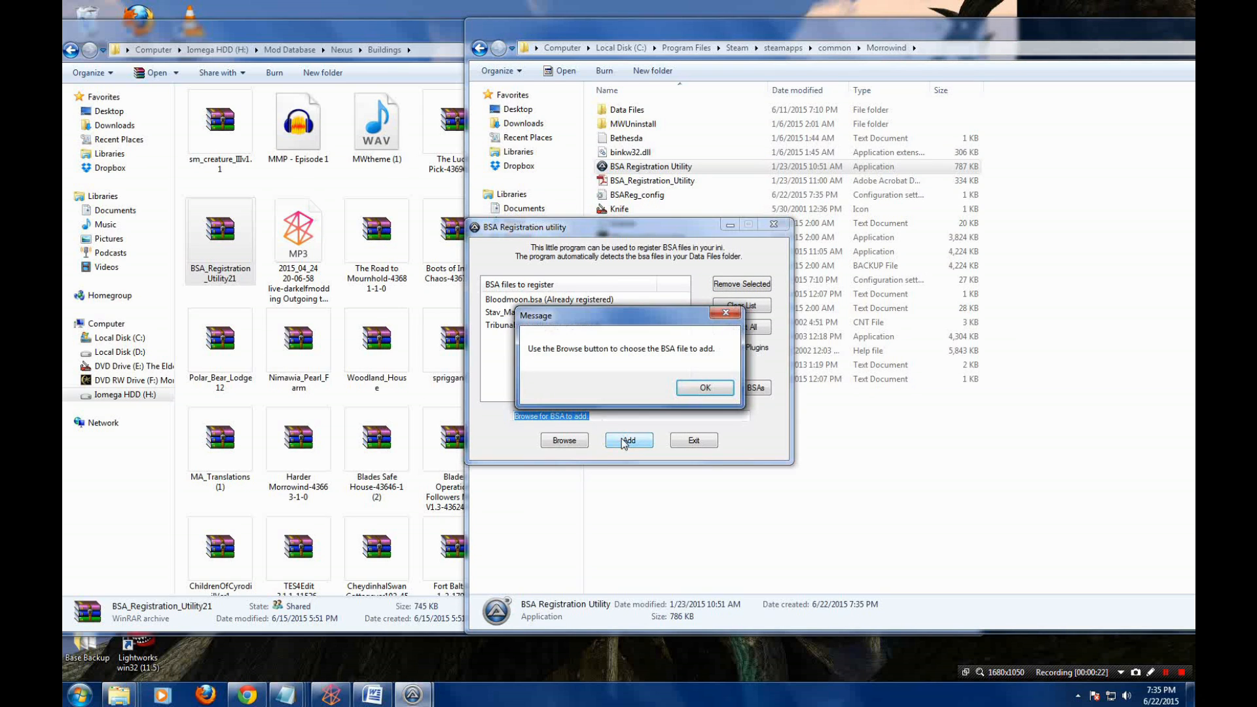
left_click(705, 390)
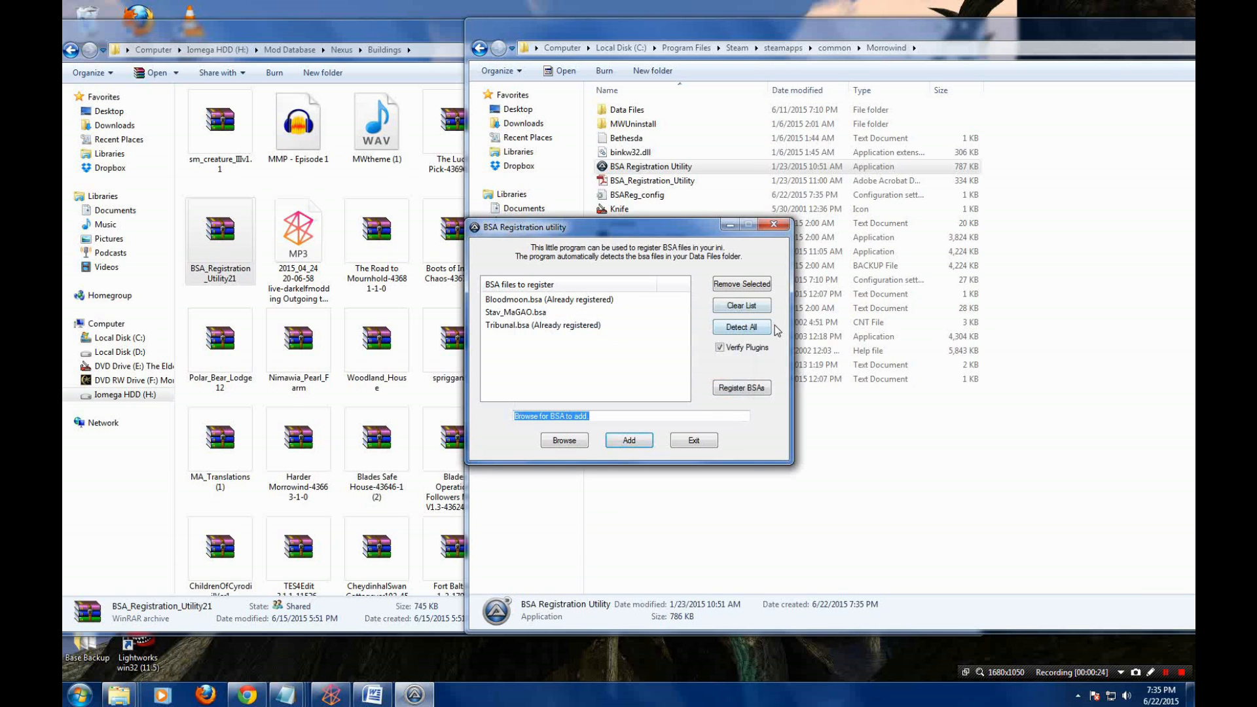
left_click(766, 389)
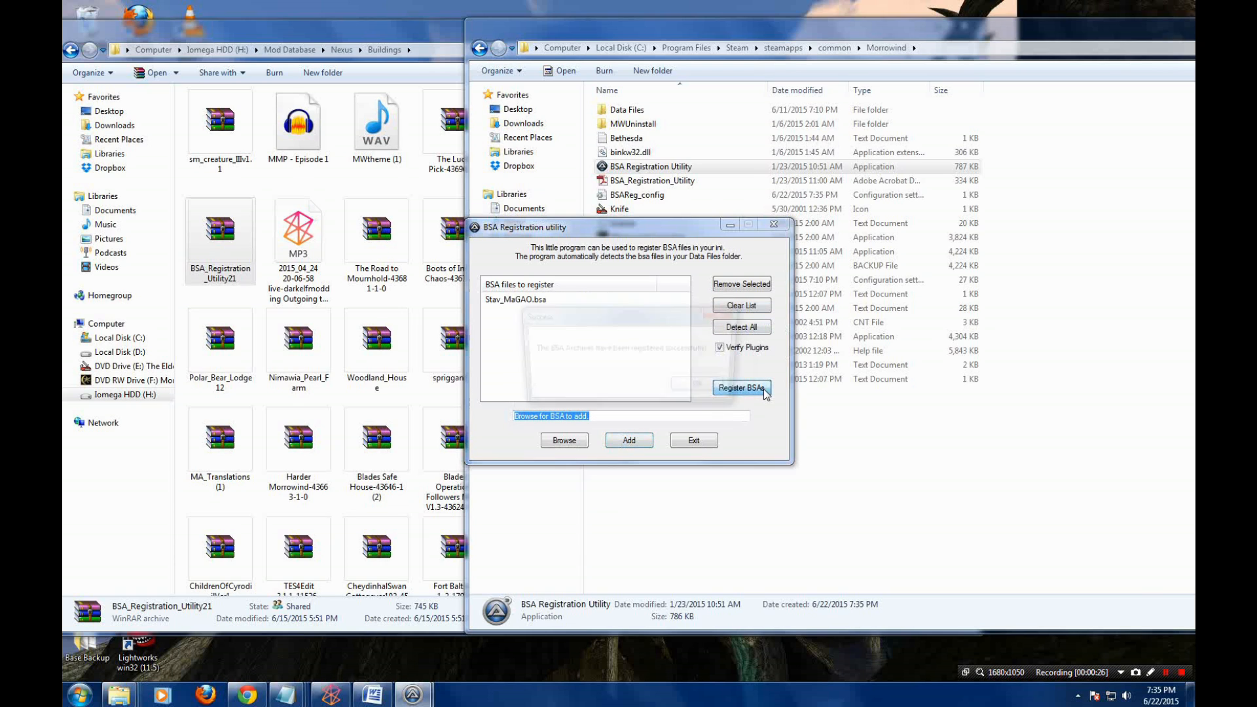
left_click(704, 389)
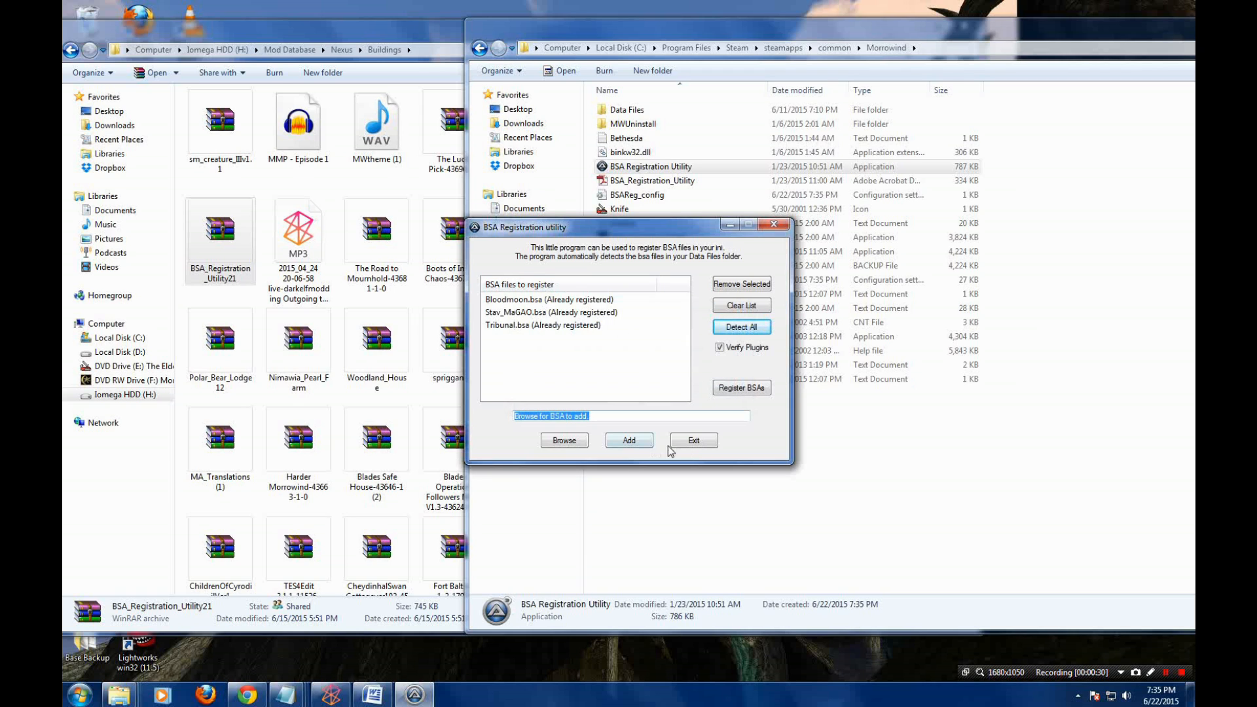
left_click(690, 442)
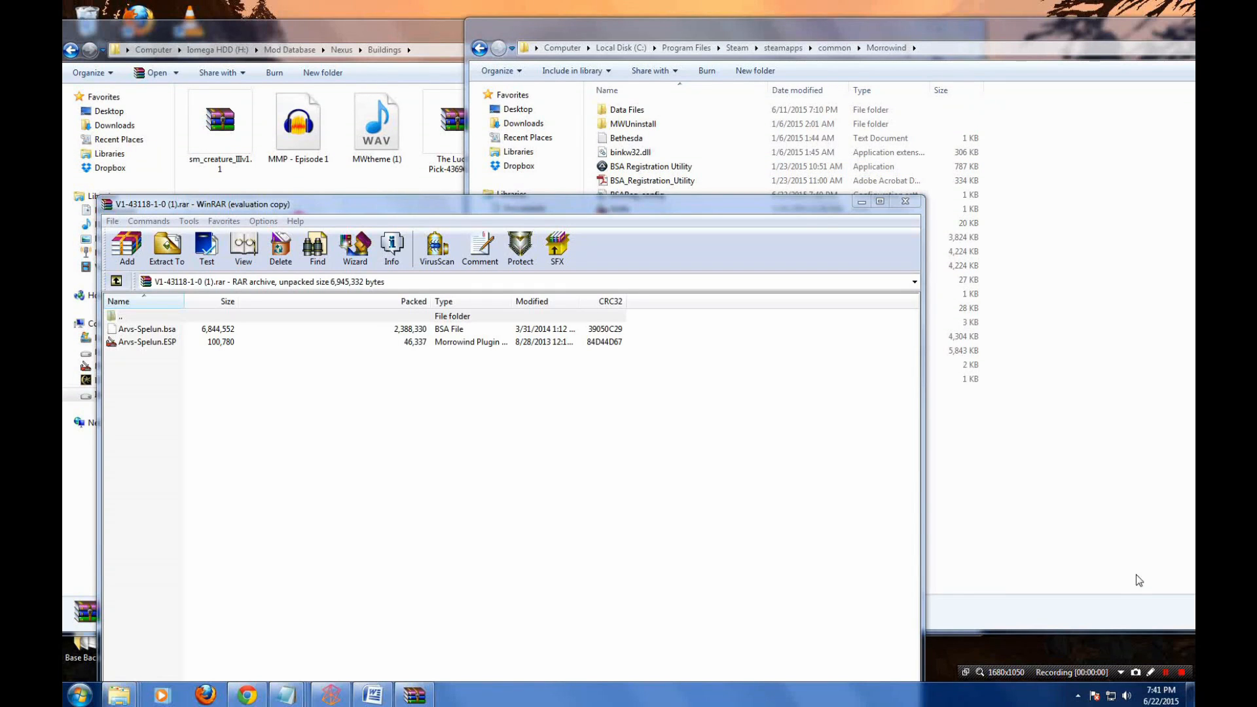
- Extract Arvs-Spelun.bsa and Arvs-Spelun.ESP from the V1-43118-1-0 archive into Morrowind's Data Files folder
double_click(627, 109)
left_click_drag(256, 388, 131, 331)
left_click(1057, 453)
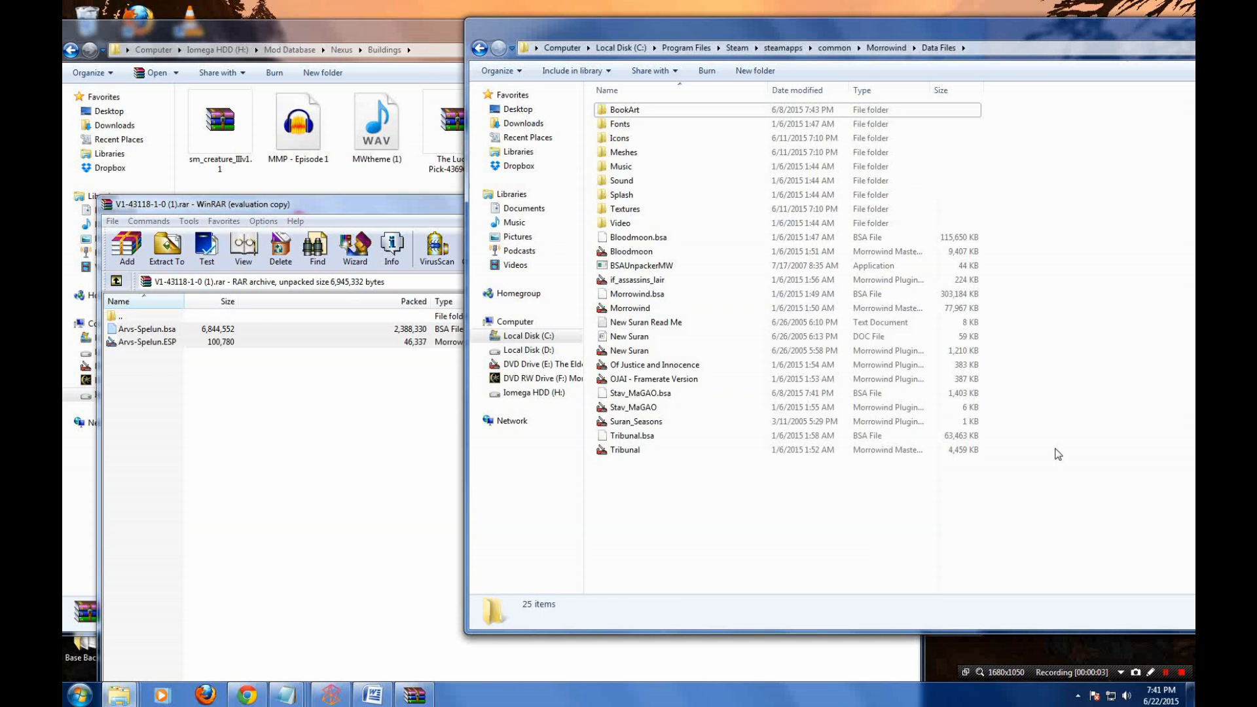
- Add the line "Archive 3=Arvs-Spelun.bsa" after Archive 2 in the [Archives] section of the Morrowind configuration settings file, then save and close it
left_click(479, 48)
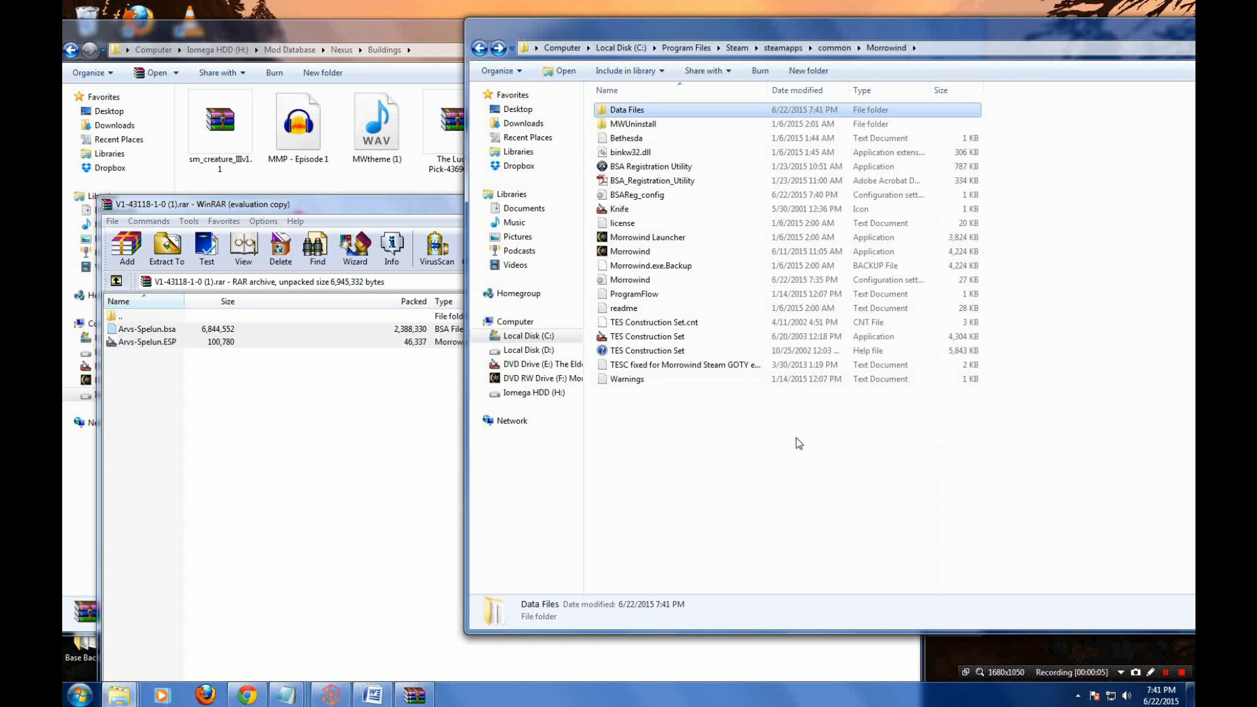
left_click(799, 460)
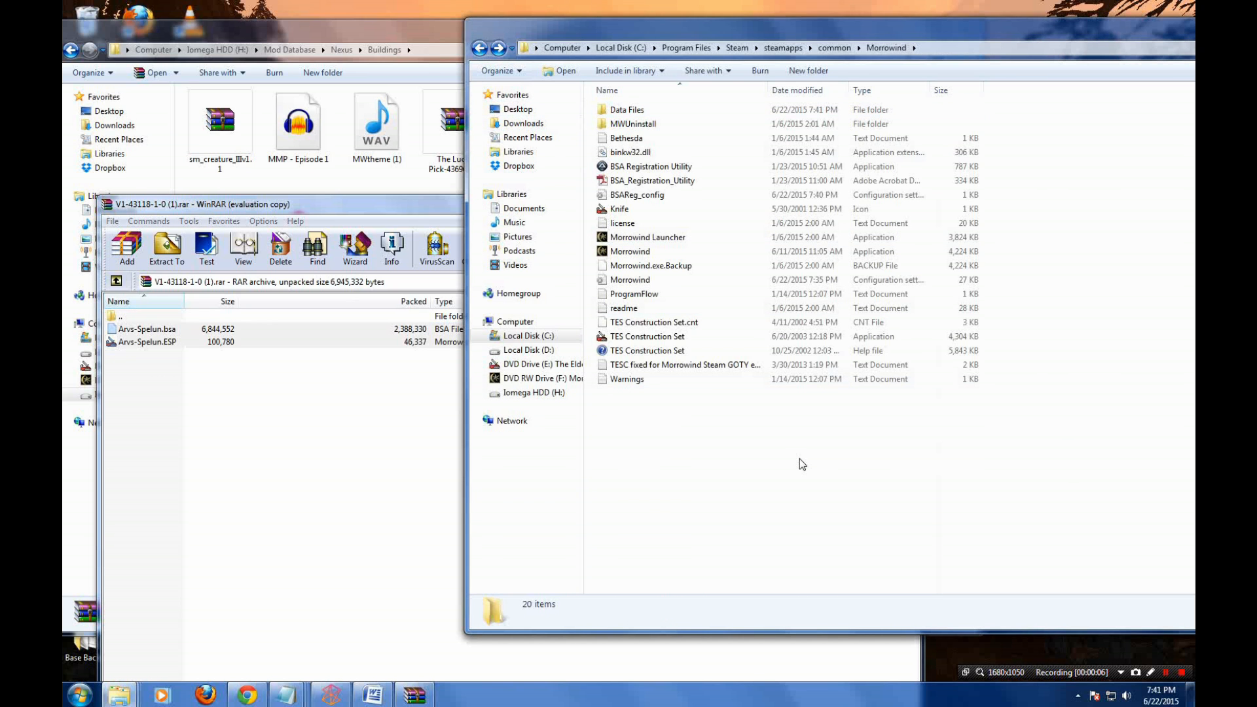
double_click(658, 279)
left_click_drag(1097, 165, 1062, 555)
scroll(1060, 569, "down", 10)
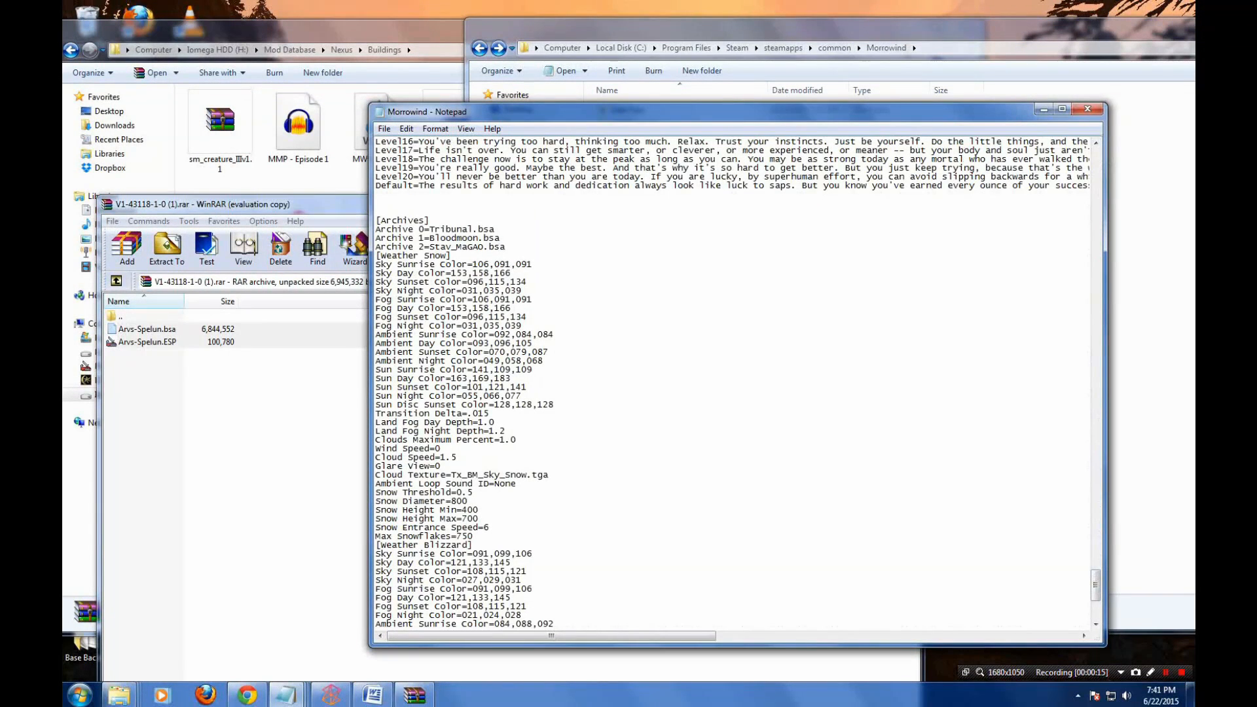
key("Return")
type("Archive 3=Arvs-Spelun.bsa")
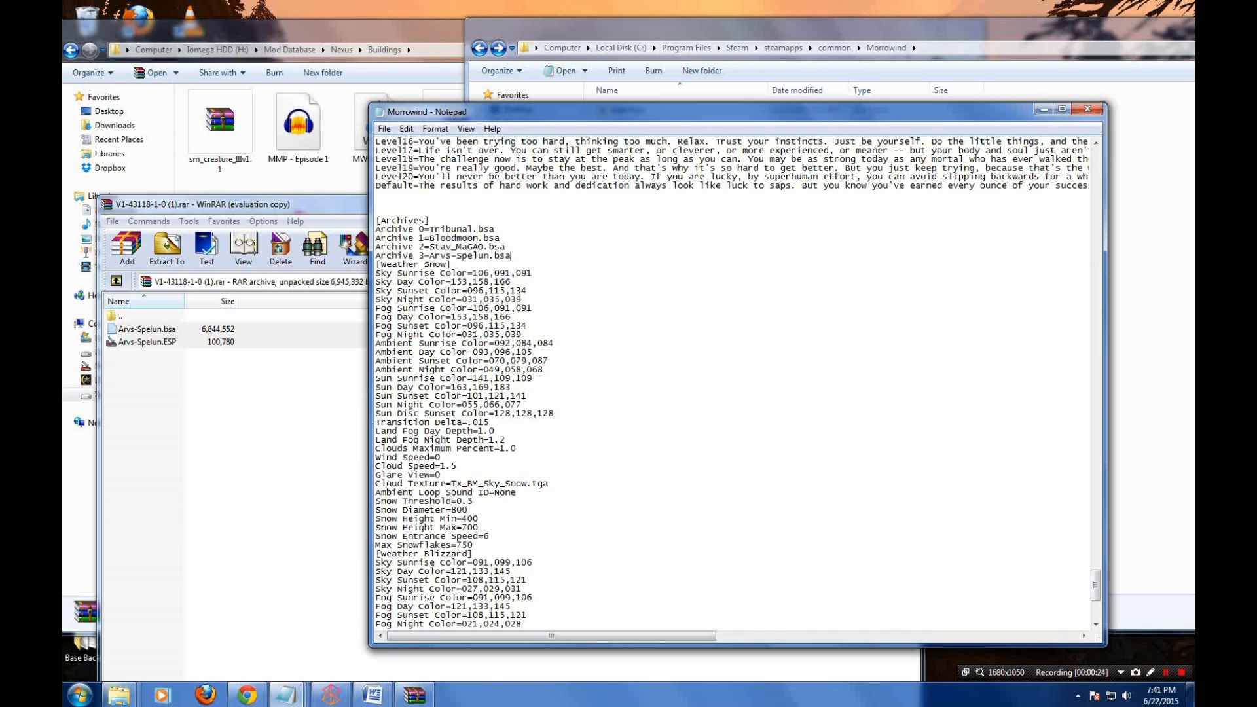
left_click(386, 128)
left_click(403, 175)
left_click(1088, 111)
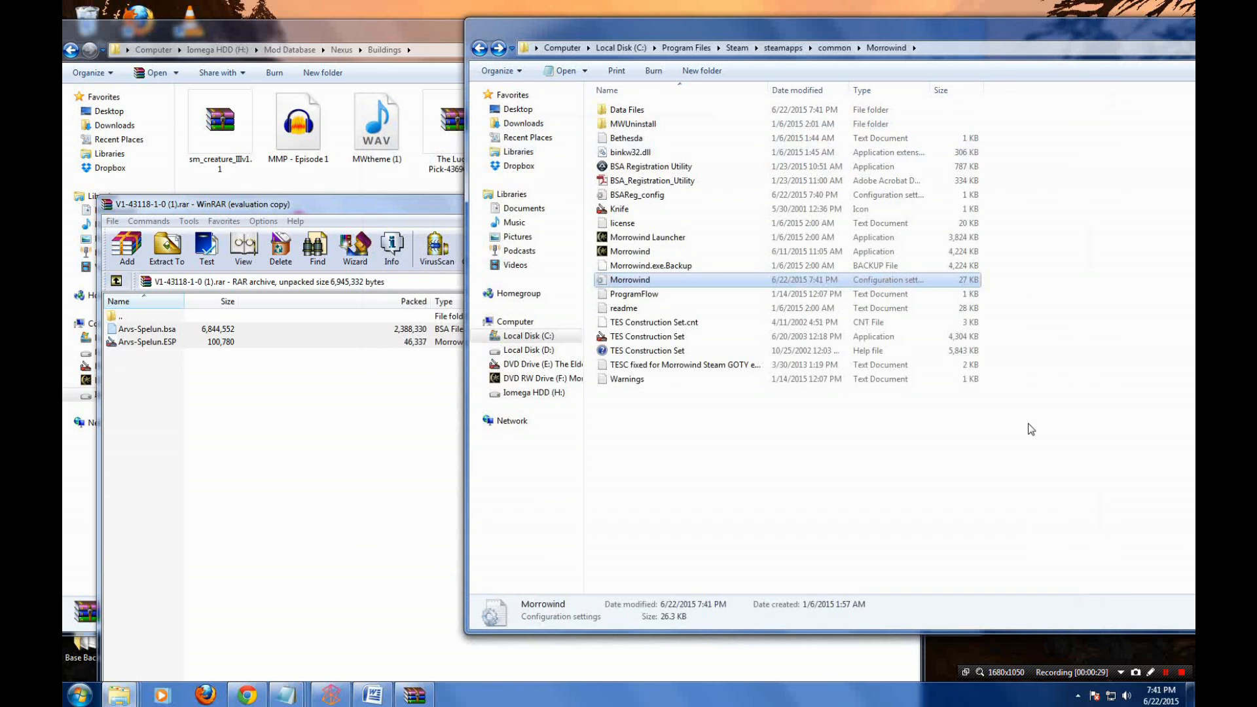
left_click(1178, 675)
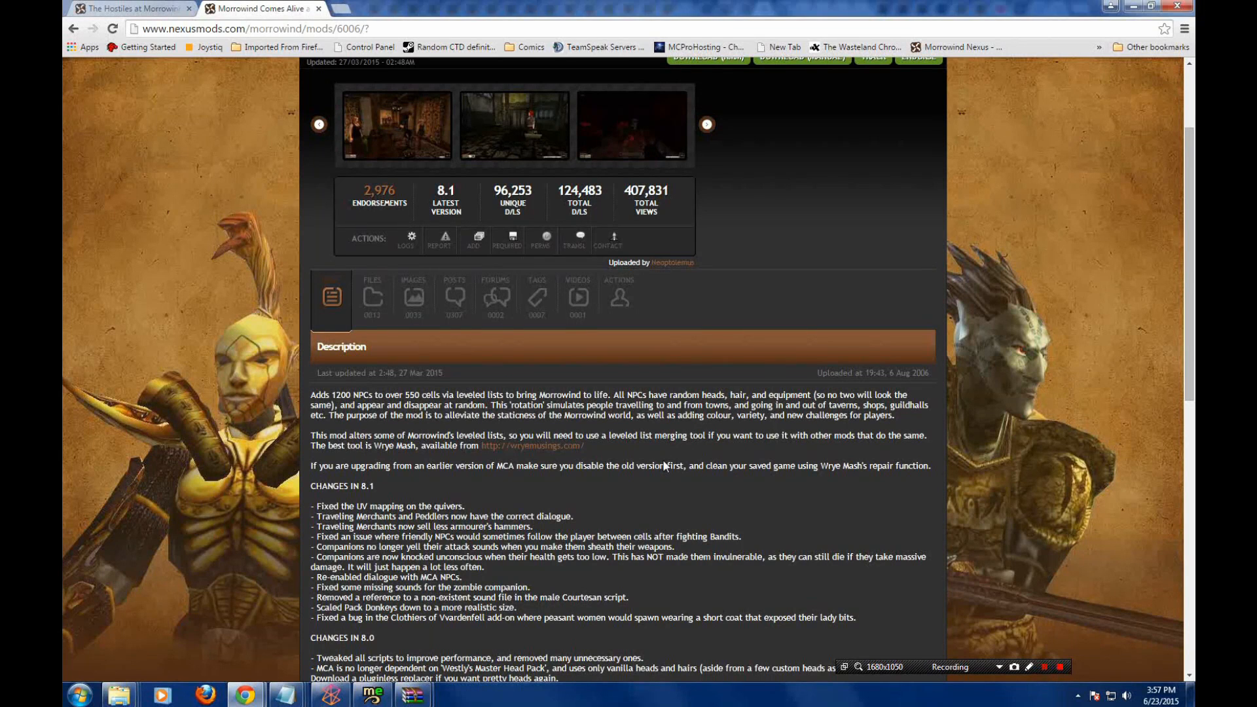
- Review the Nexus descriptions of Morrowind Comes Alive and The Hostiles for their use of leveled lists
scroll(665, 460, "up", 1)
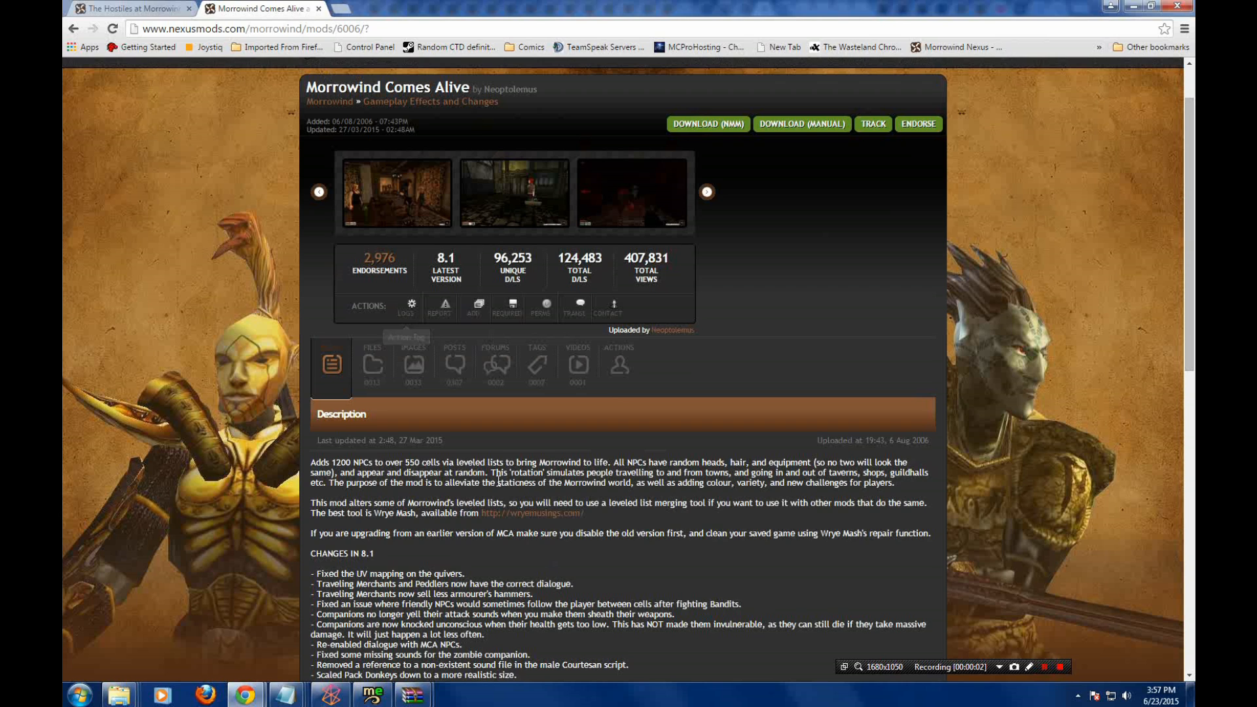
left_click(154, 9)
scroll(362, 314, "down", 2)
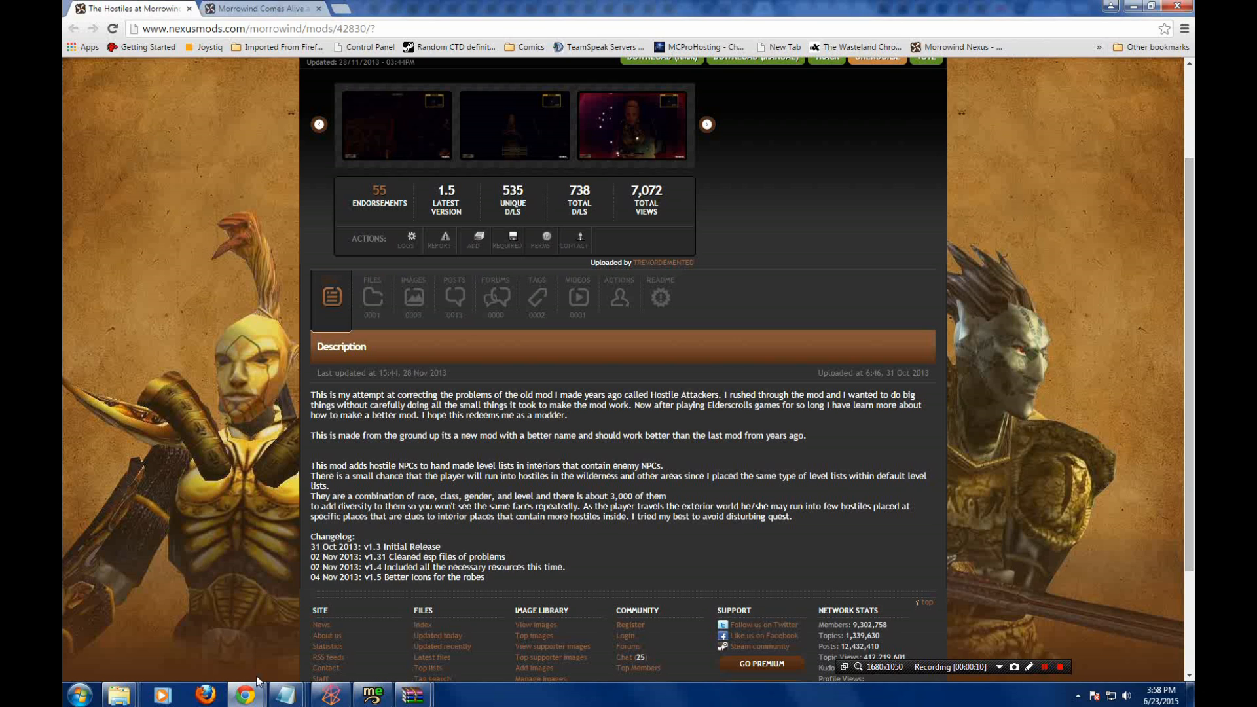
- Extract all contents of The Hostiles-42830-1-5.7z archive into Morrowind's Data Files folder and close that archive
mouse_move(411, 700)
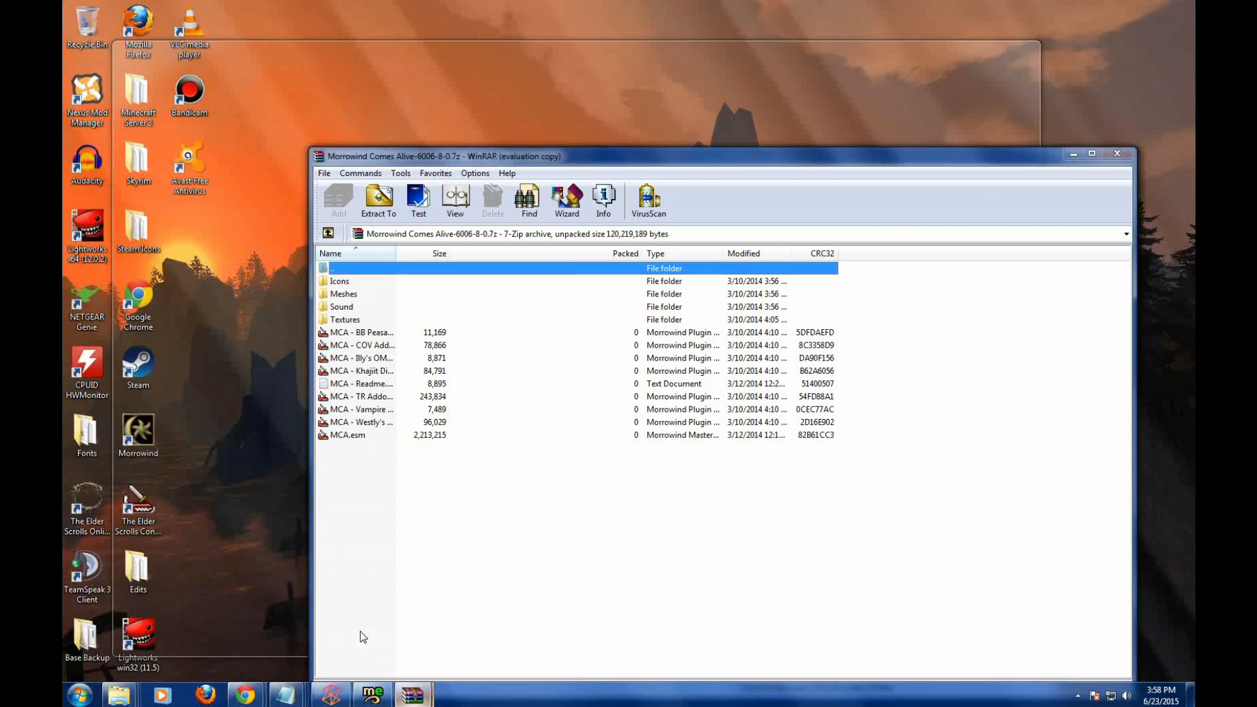
left_click(360, 630)
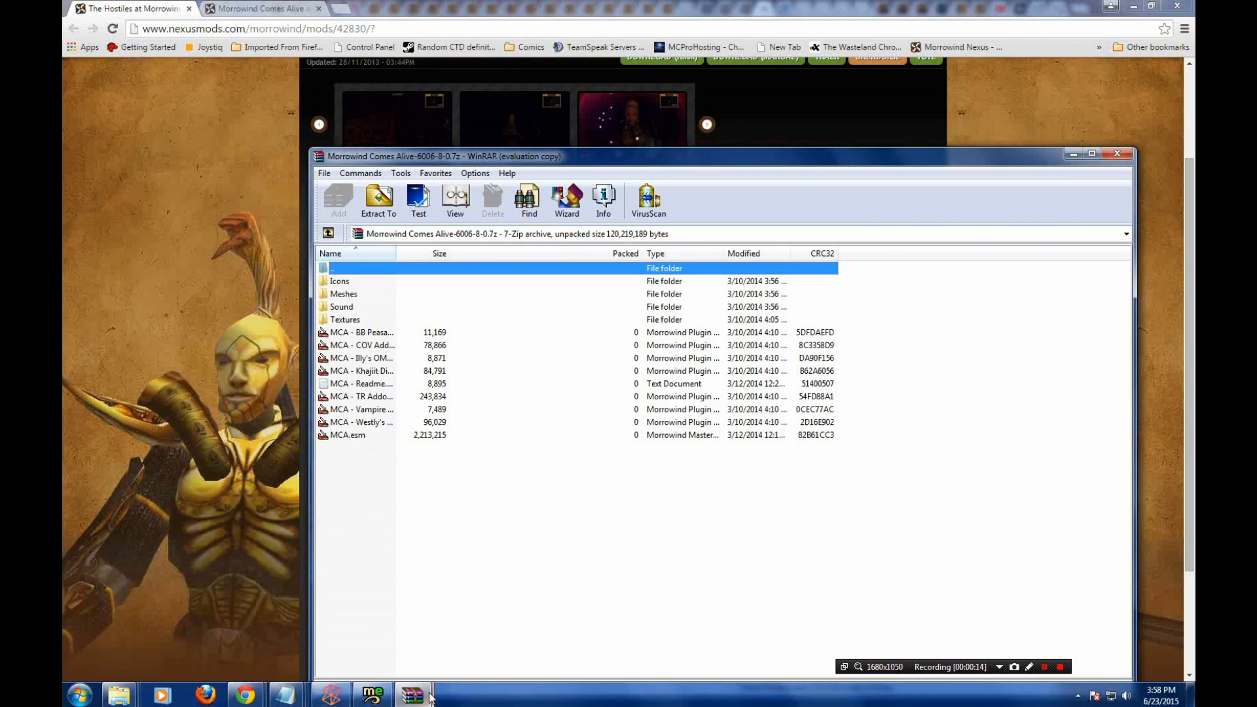
mouse_move(412, 697)
left_click(483, 634)
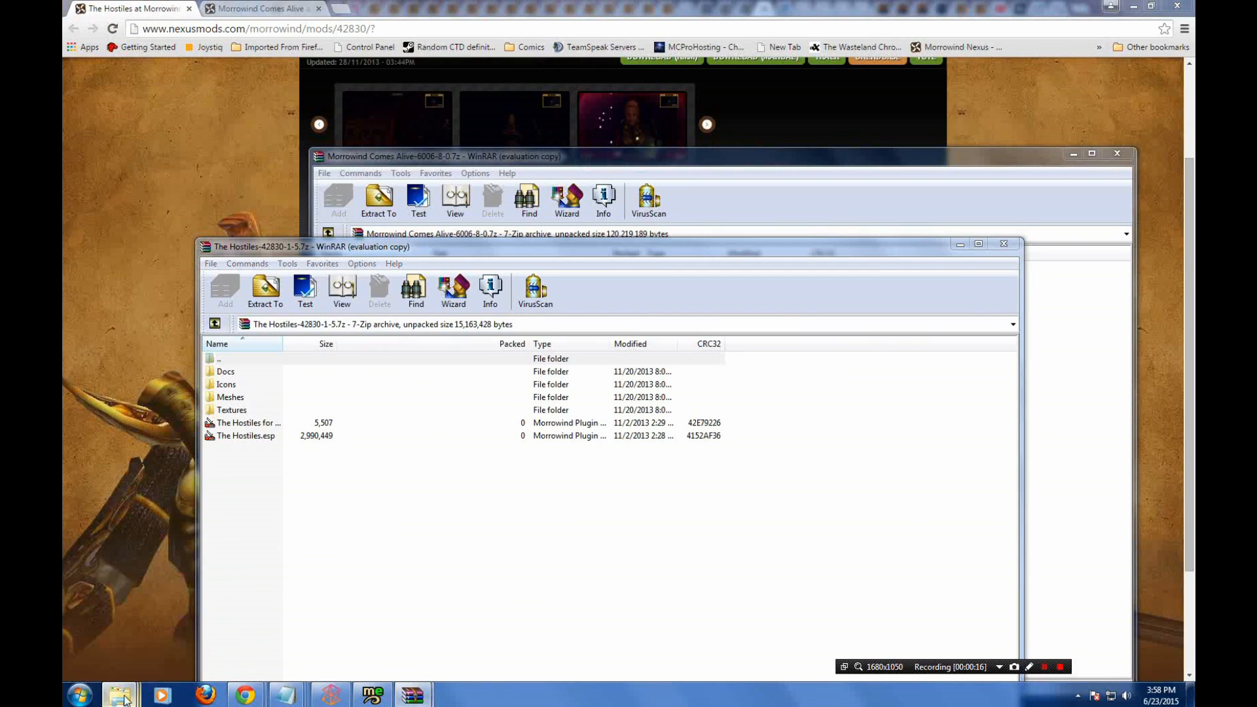
mouse_move(121, 699)
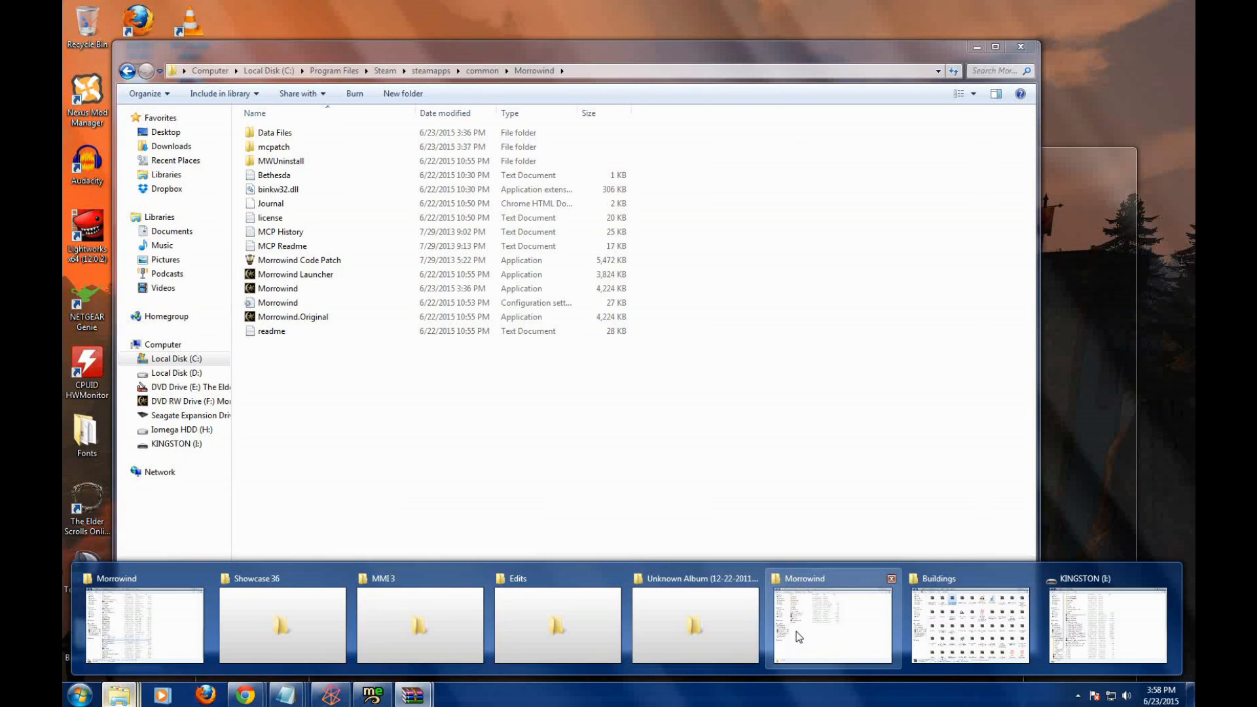
left_click(795, 634)
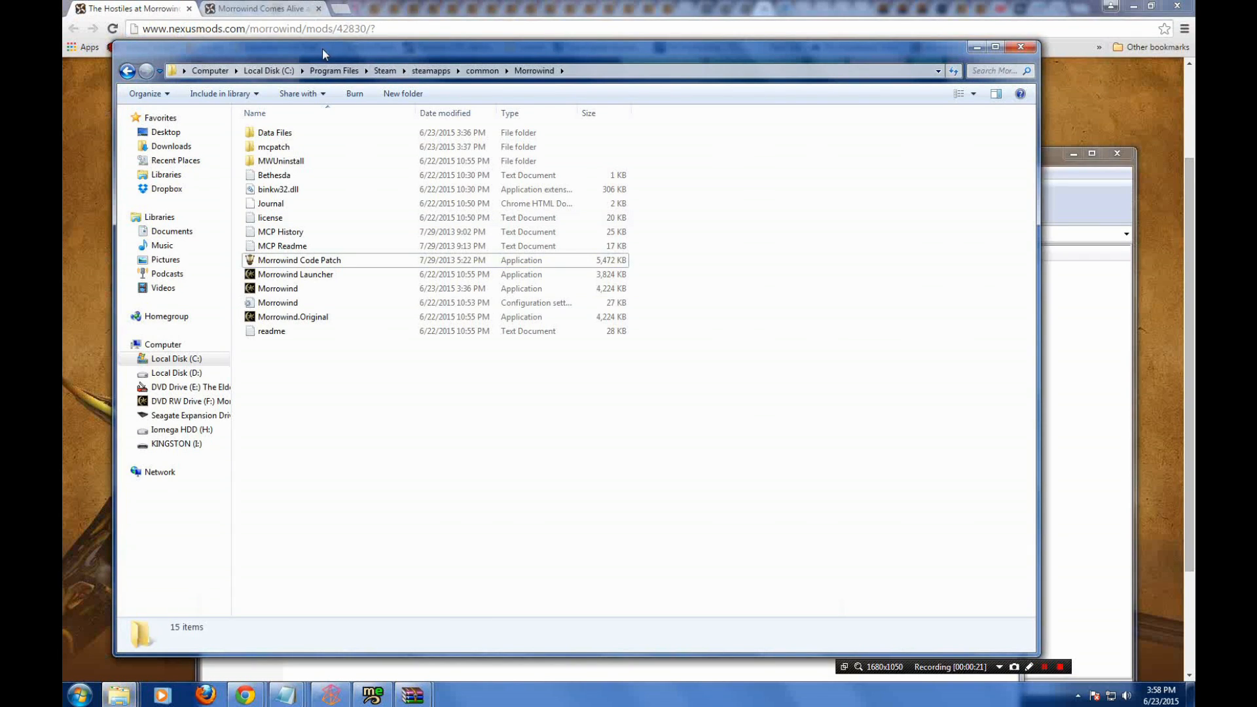
left_click_drag(322, 49, 847, 57)
double_click(819, 140)
left_click_drag(312, 477, 1106, 387)
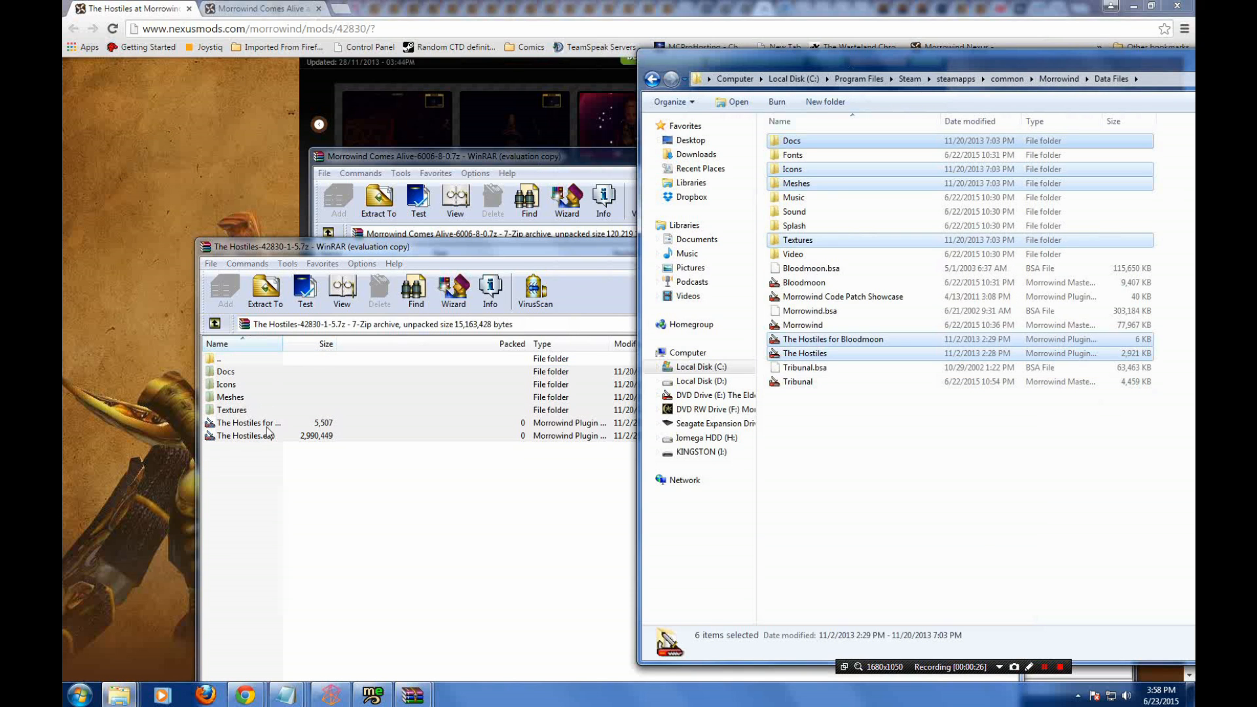
left_click(468, 377)
left_click(1007, 244)
- Extract all contents of the Morrowind Comes Alive-6006-8-0.7z archive into Data Files, merging all folders that already exist
left_click_drag(486, 505, 1154, 485)
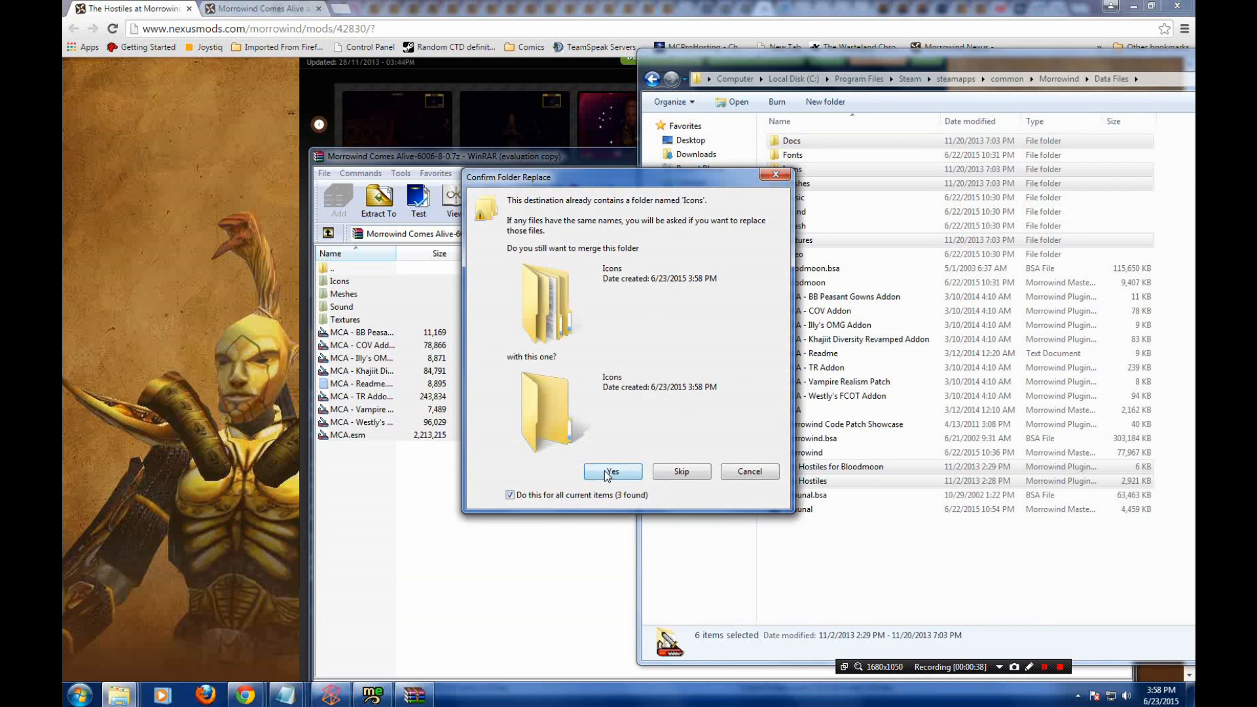
left_click(609, 472)
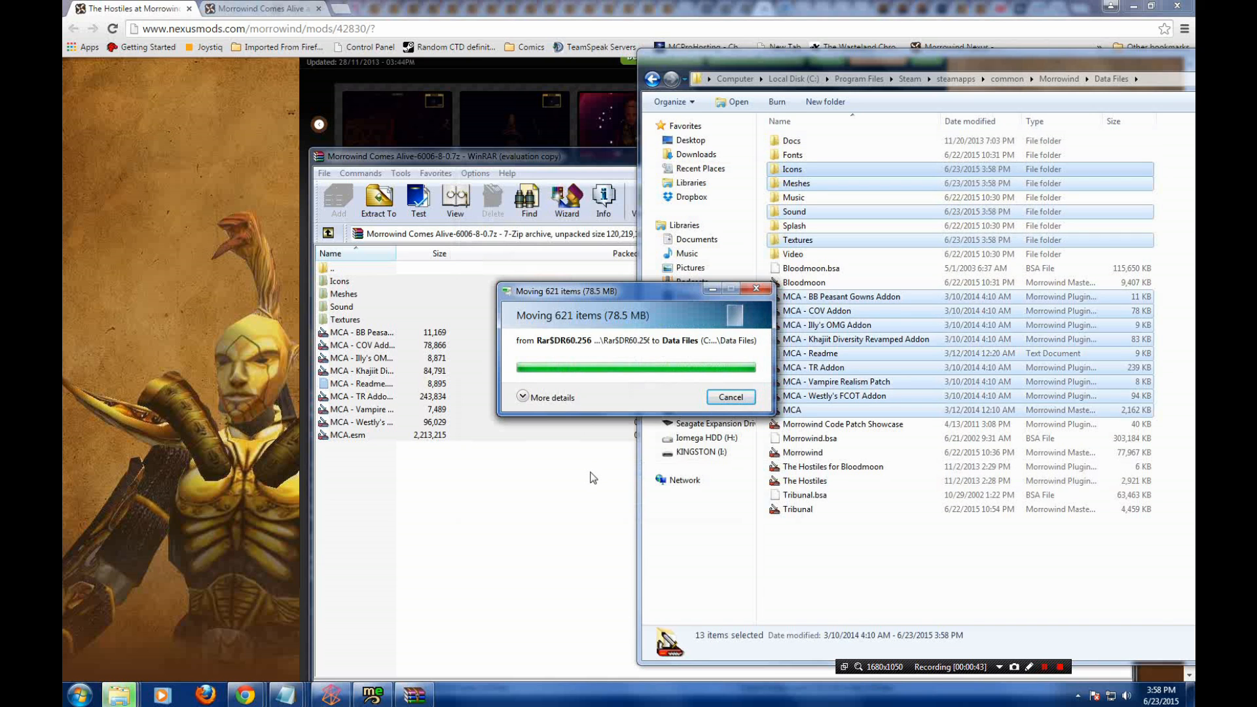
left_click(1151, 581)
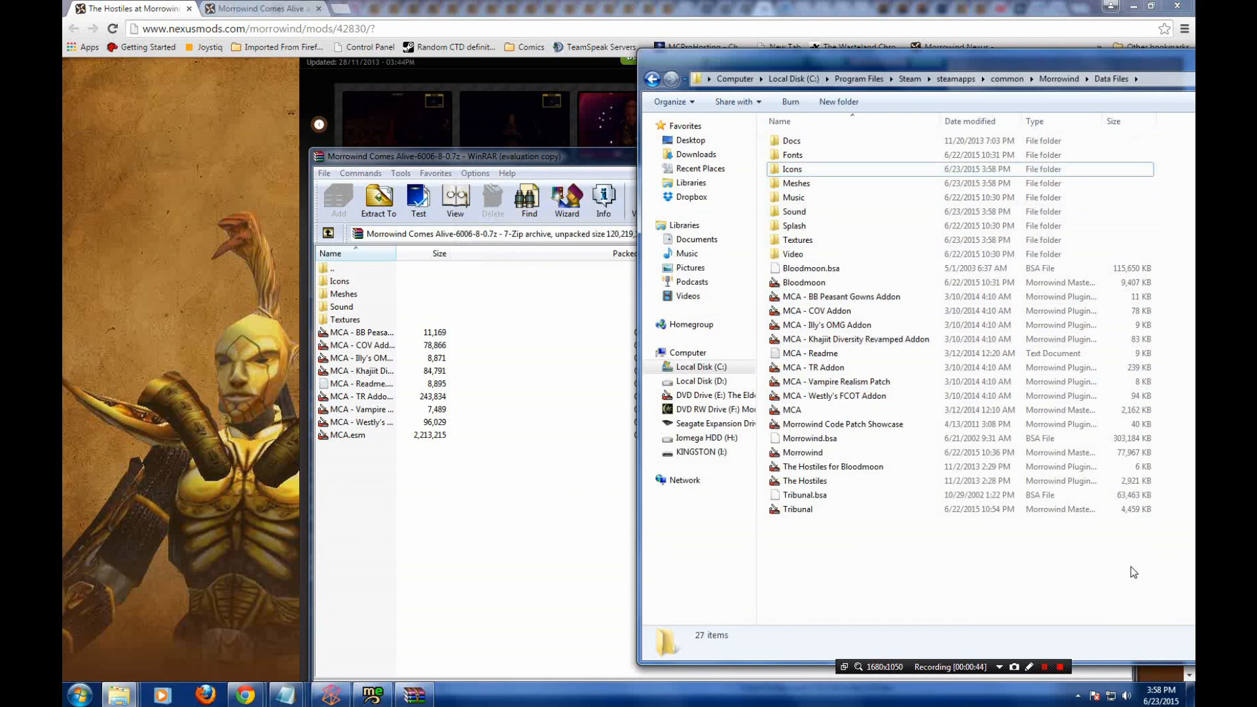
- Enable MCA.esm and The Hostiles.esp in the data files of Morrowind Launcher, save the selection and exit the launcher
left_click_drag(759, 61, 617, 53)
left_click(509, 70)
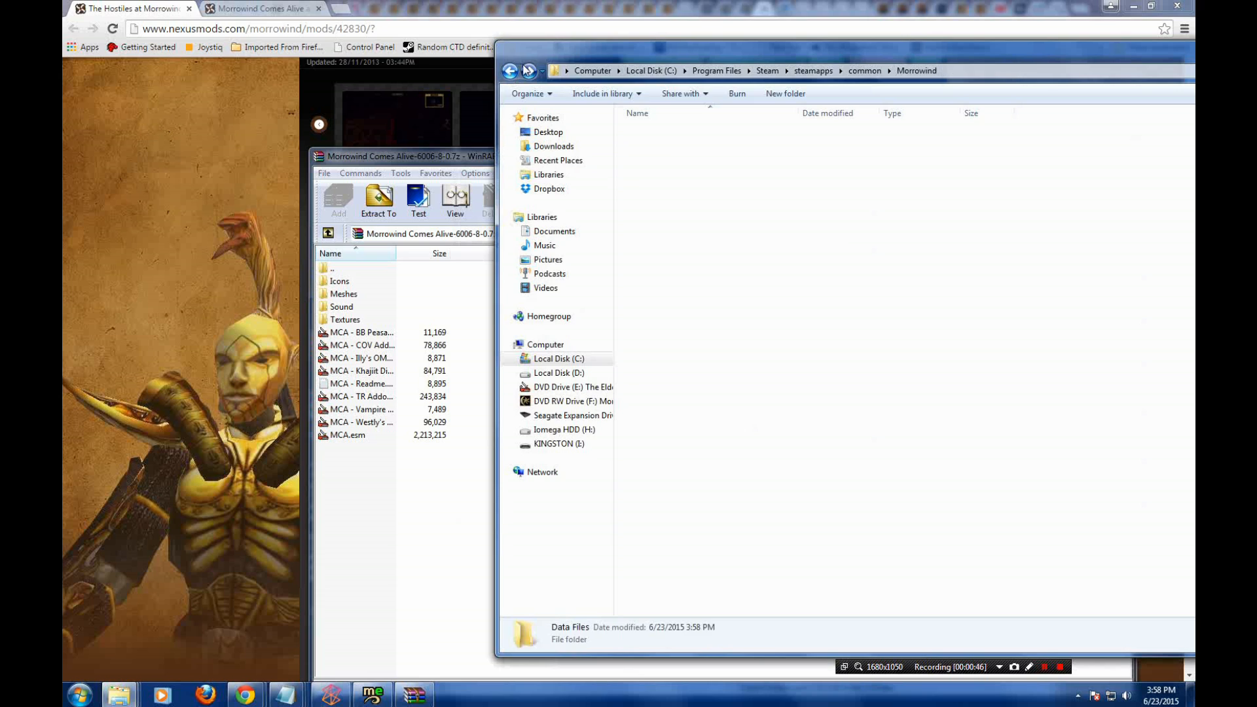
left_click_drag(536, 52, 471, 52)
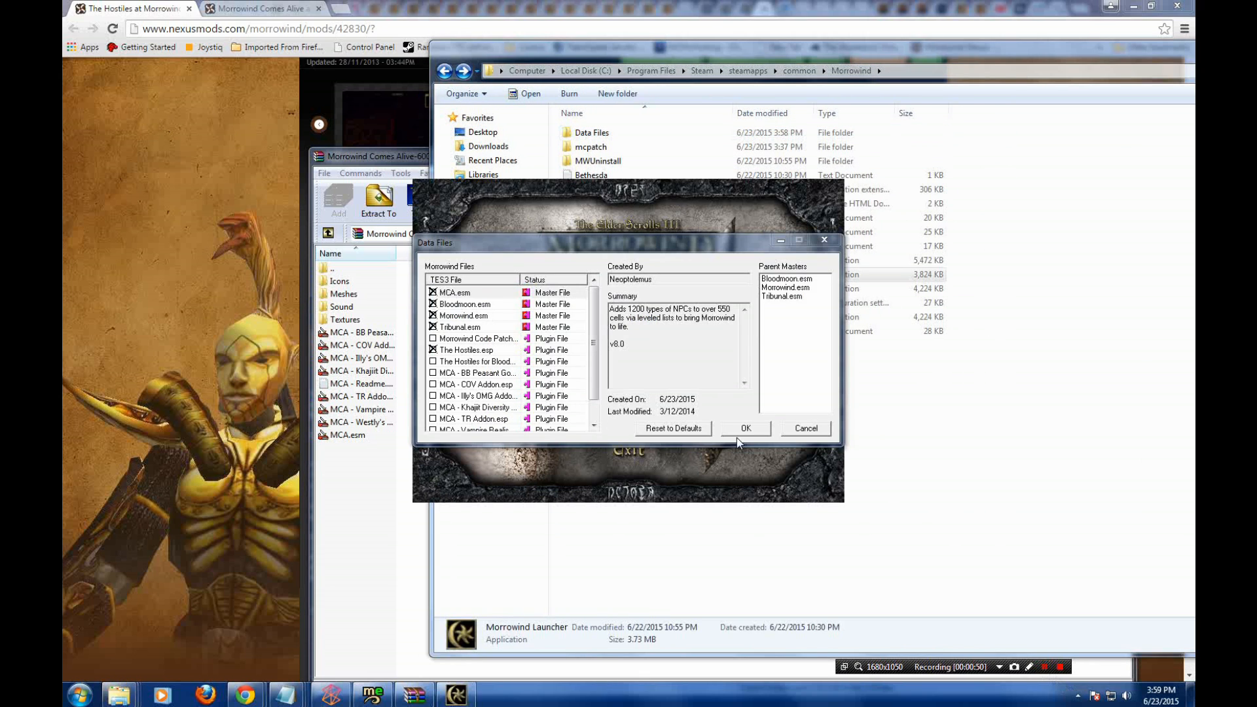
left_click(746, 430)
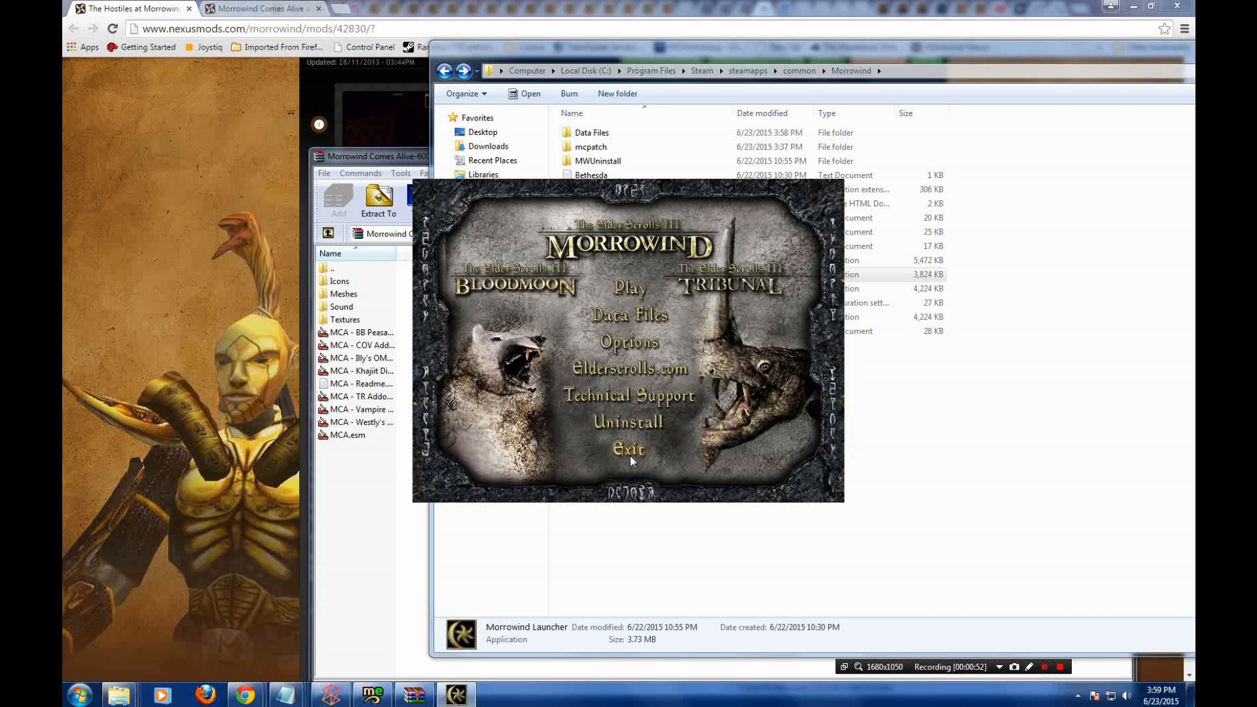
left_click(629, 455)
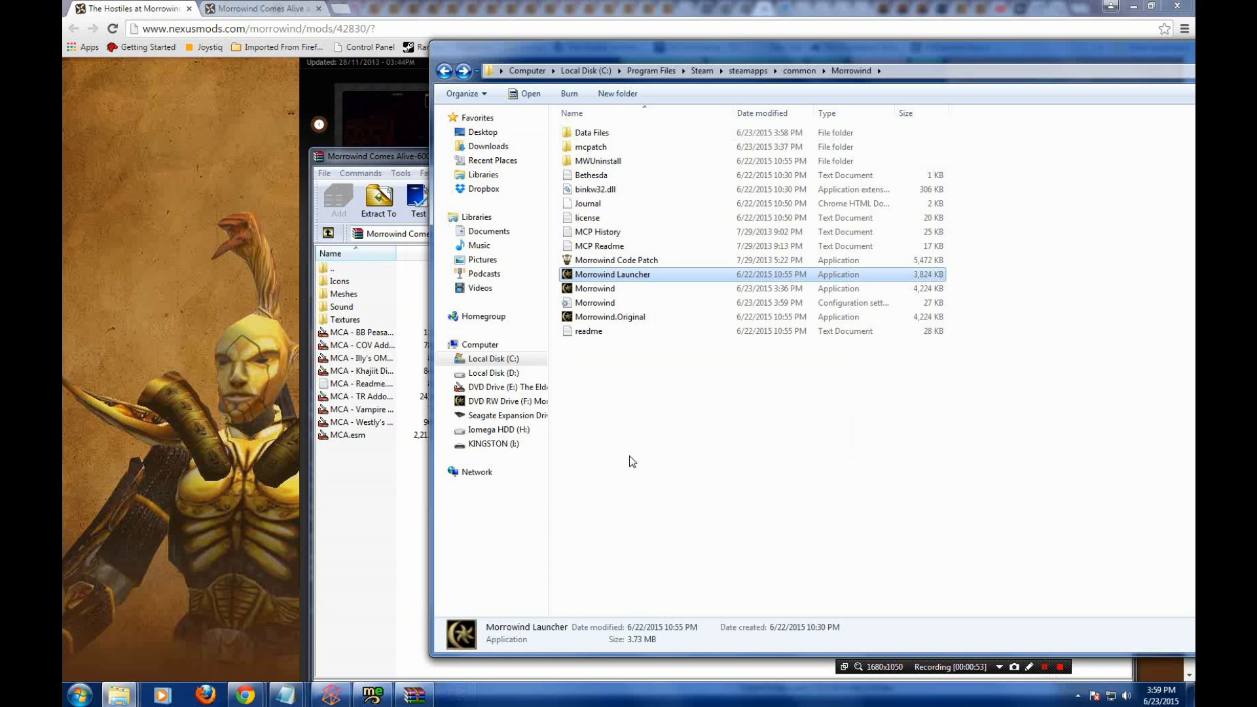
- Extract the installer from the wrye_mash_84dcg003_install (1).rar archive into the Morrowind folder and close the archive
left_click(119, 695)
left_click(978, 622)
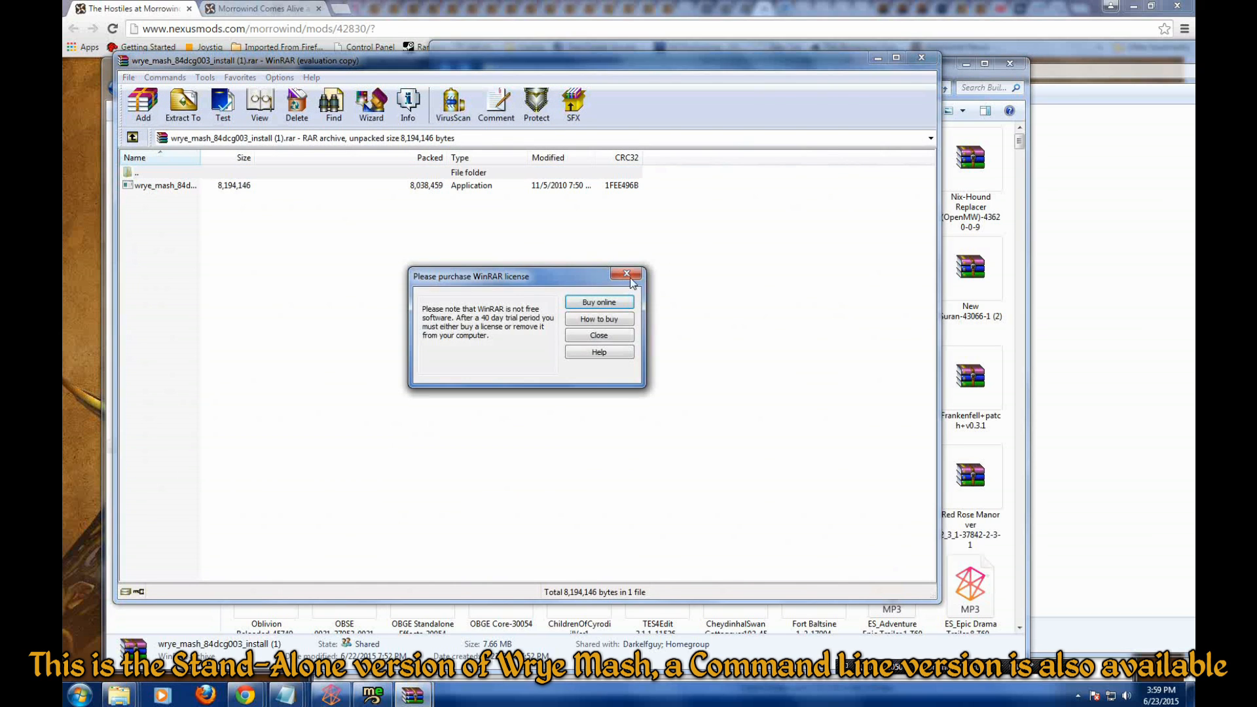
left_click(638, 276)
left_click_drag(175, 190, 1129, 255)
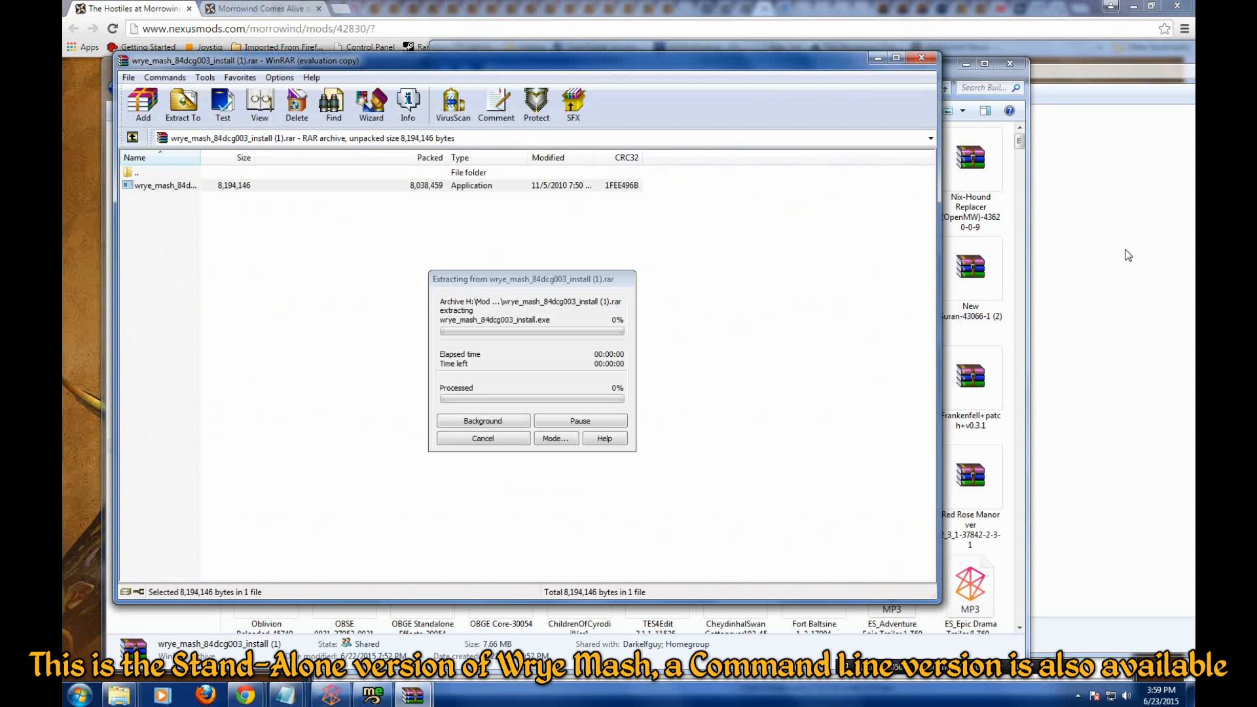
left_click(420, 288)
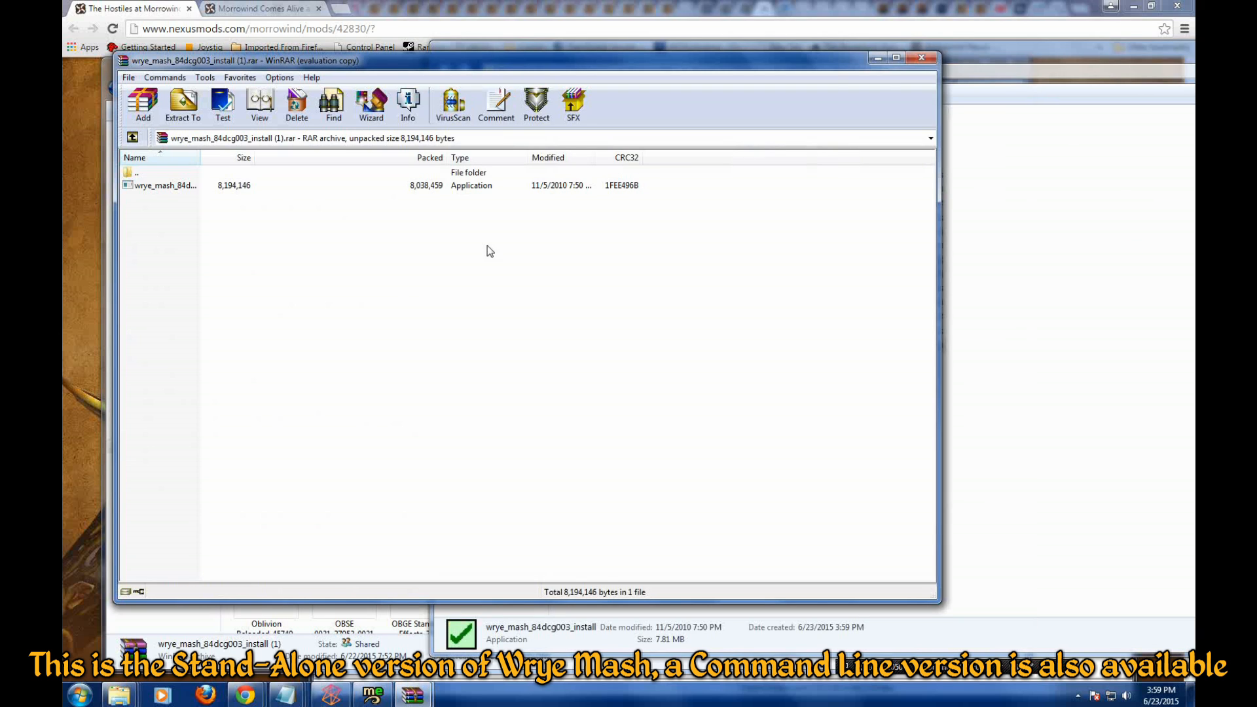
left_click(931, 59)
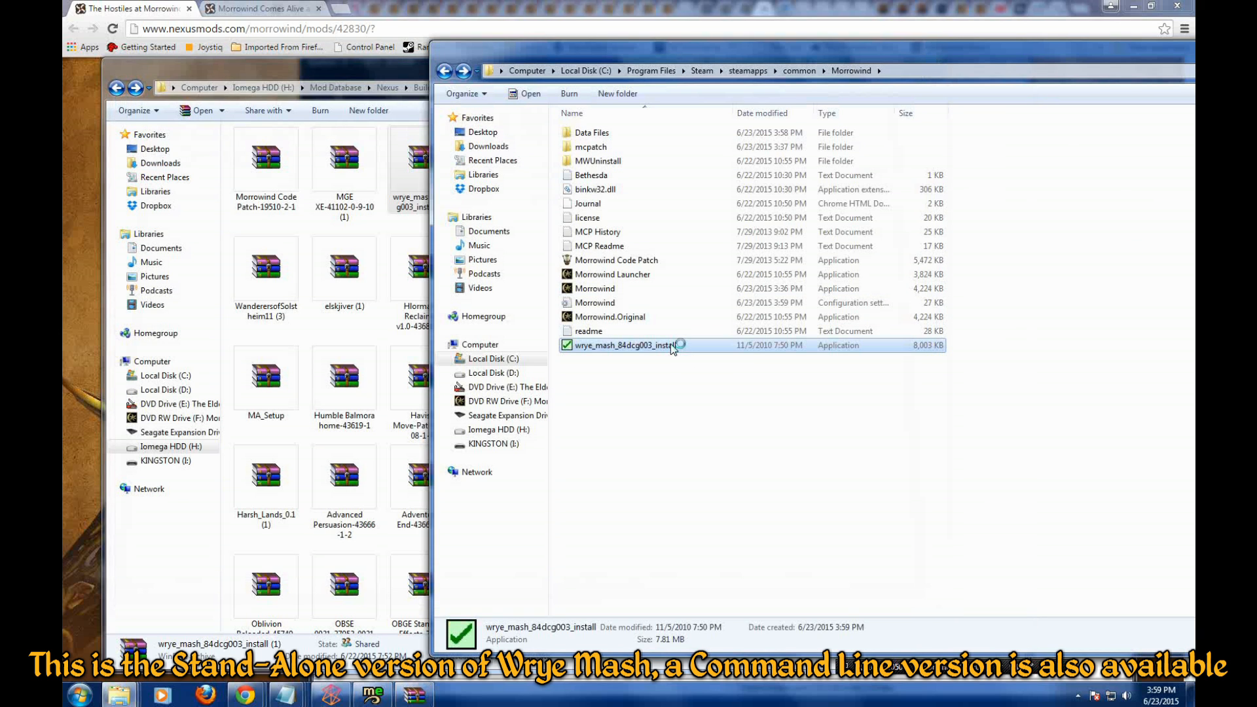
- Run wrye_mash_84dcg003_install and proceed through the setup to the destination directory choice
left_click(652, 395)
left_click(695, 468)
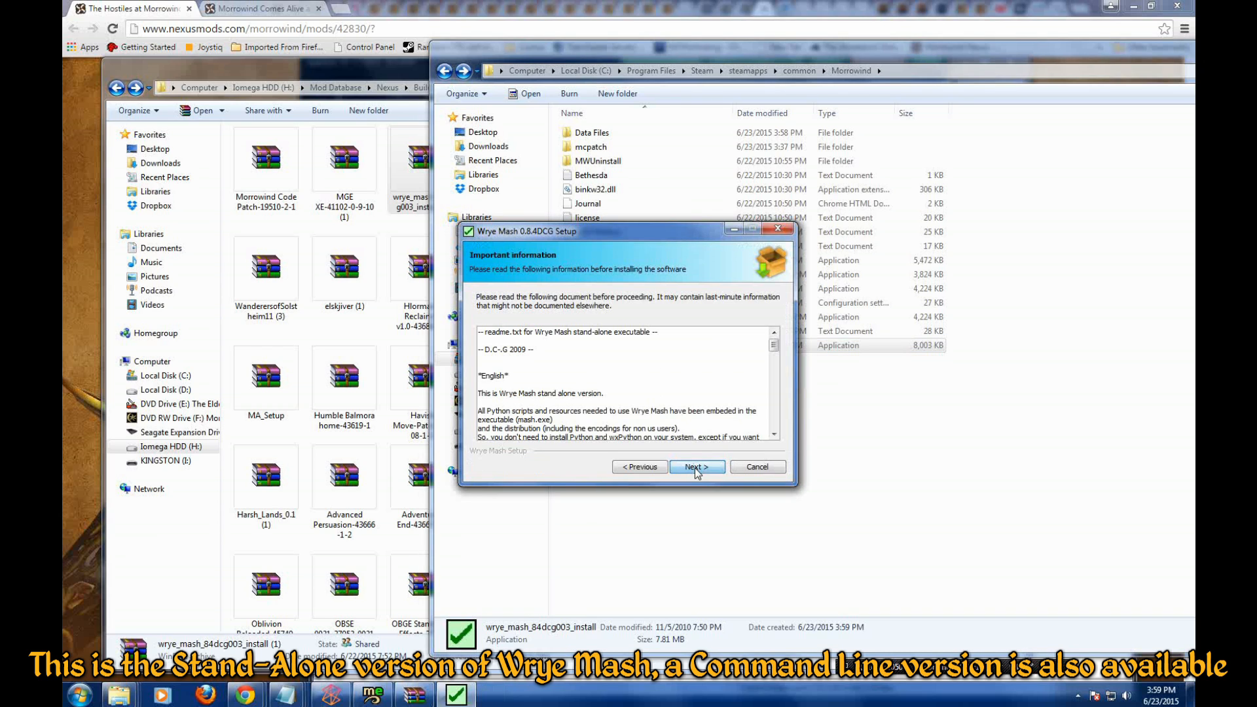
left_click(701, 474)
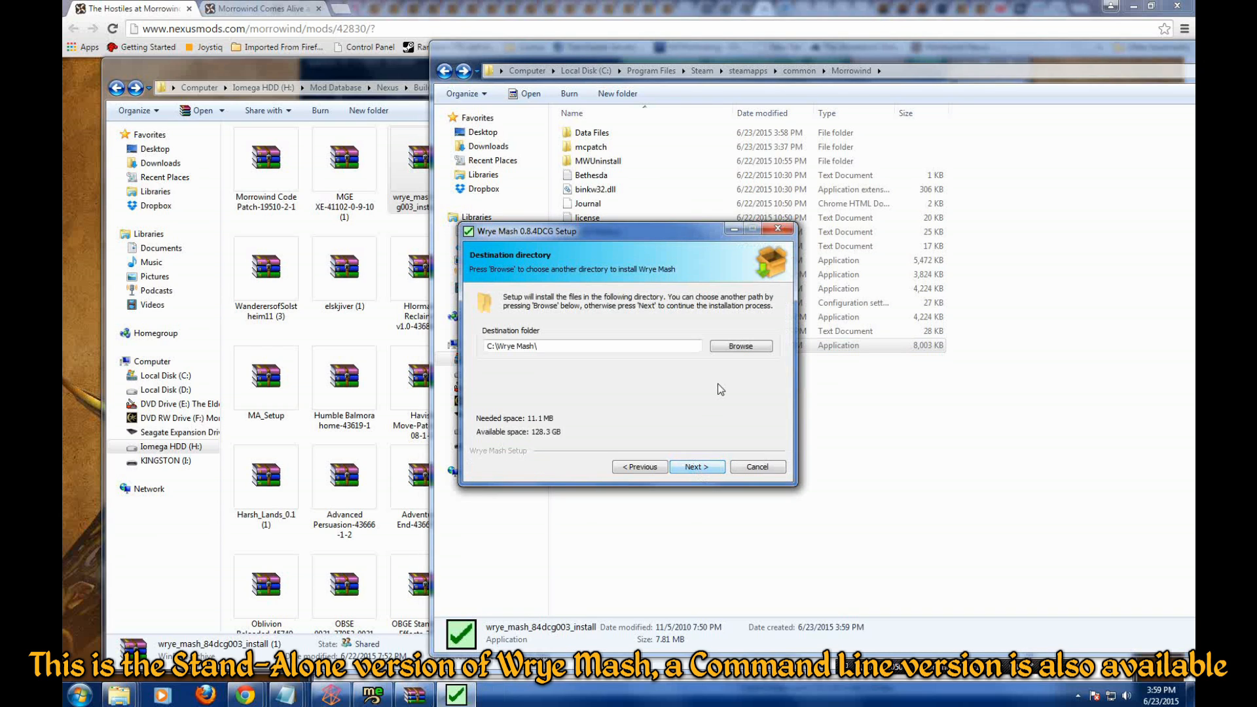
left_click(732, 353)
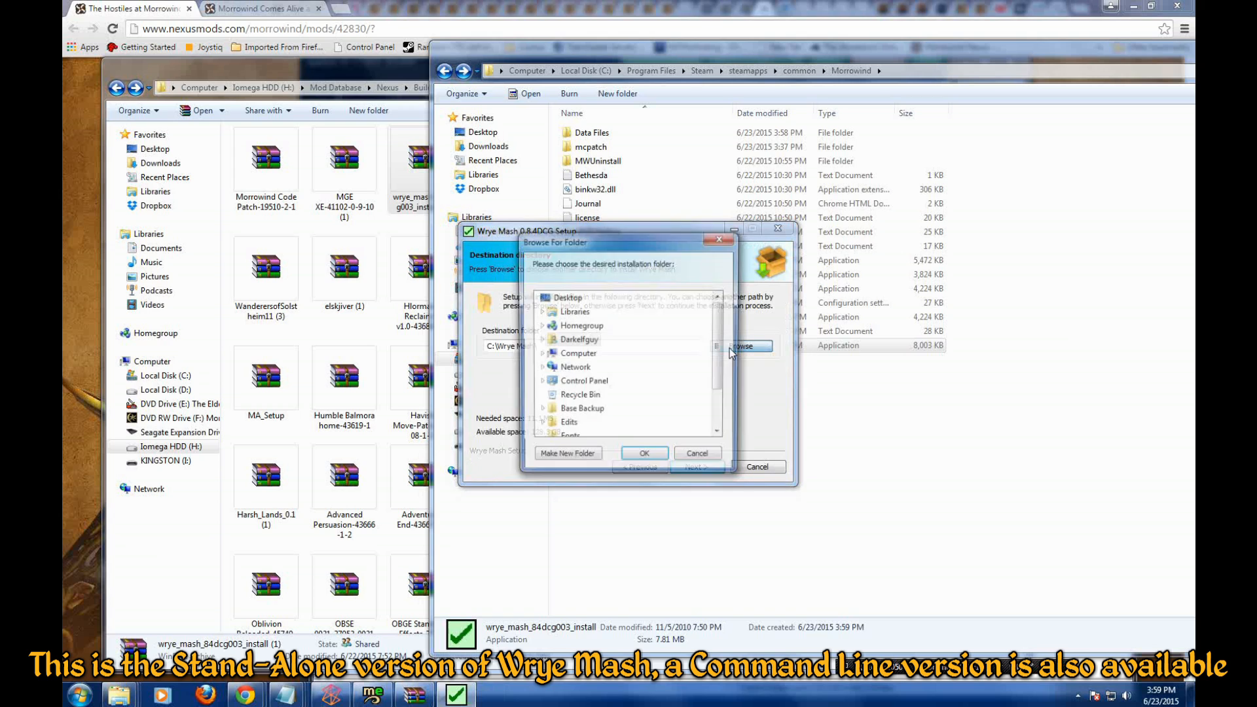
left_click_drag(722, 356, 721, 396)
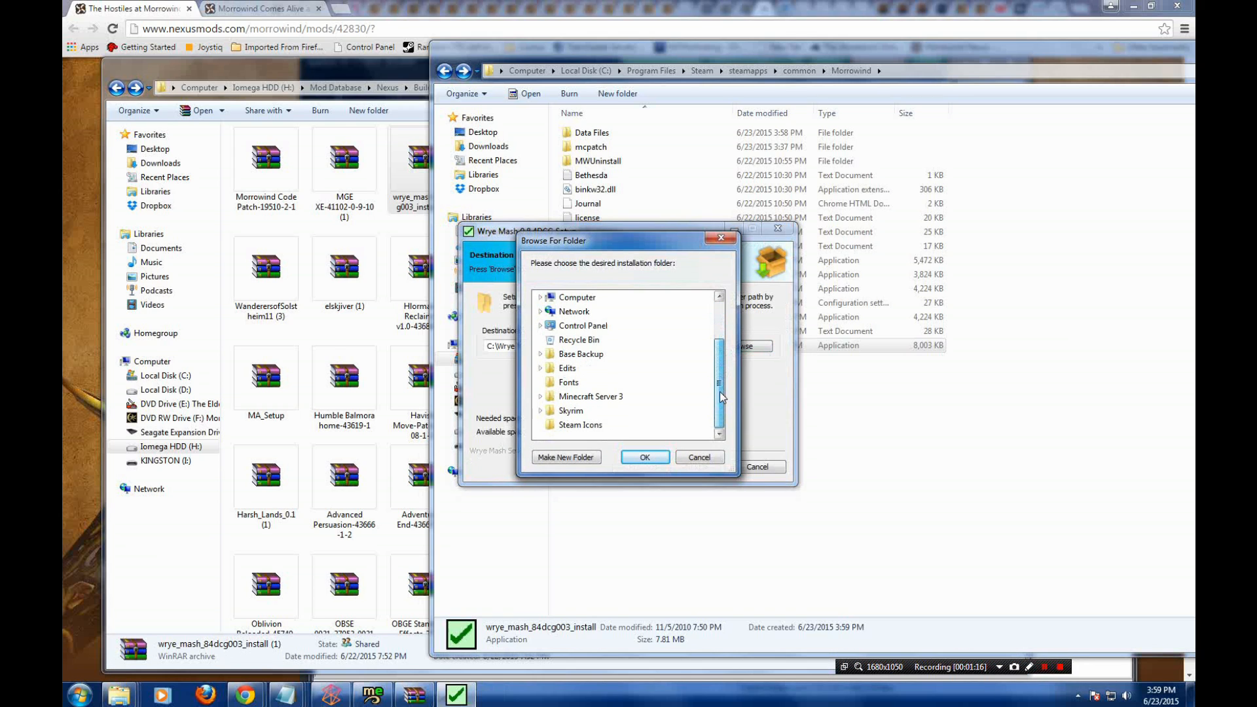
left_click(702, 458)
- Install Wrye Mash in the default destination folder C:\Wrye Mash\
left_click(705, 469)
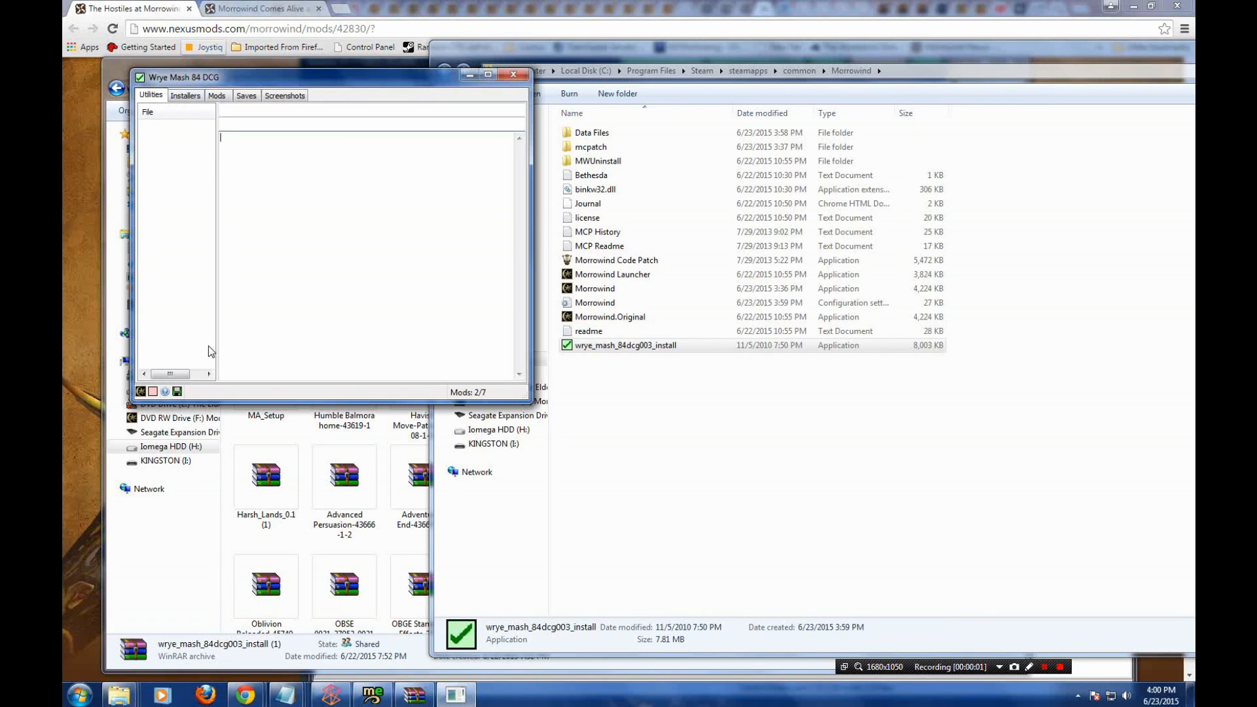
- In the Wrye Mash settings, browse for the Morrowind directory and expand Program Files on Local Disk (C:)
left_click(176, 391)
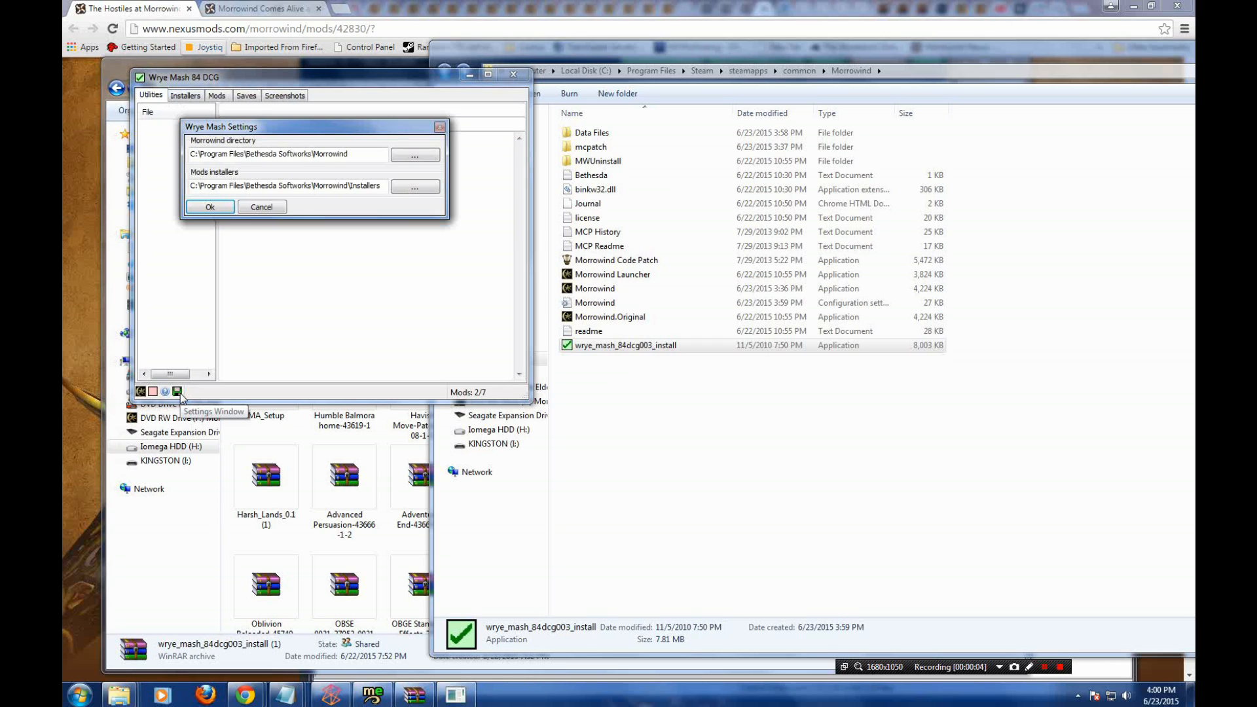
left_click(418, 155)
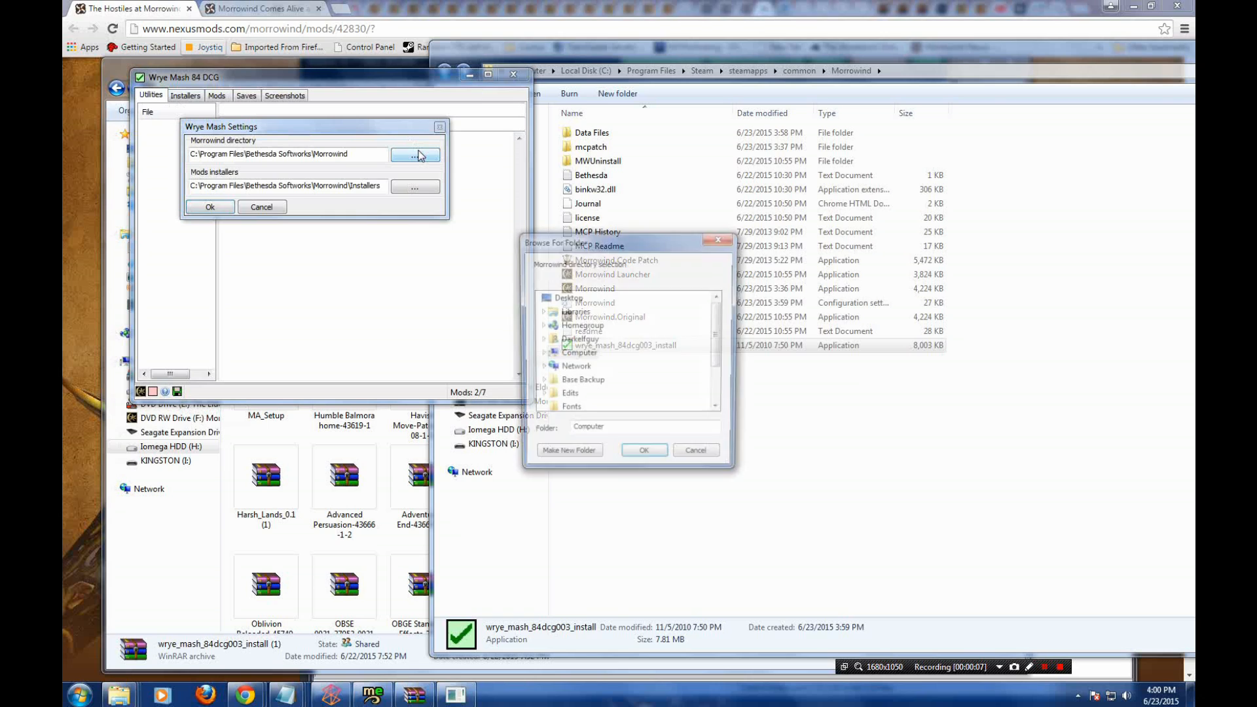
scroll(720, 340, "down", 1)
double_click(592, 312)
scroll(628, 360, "up", 1)
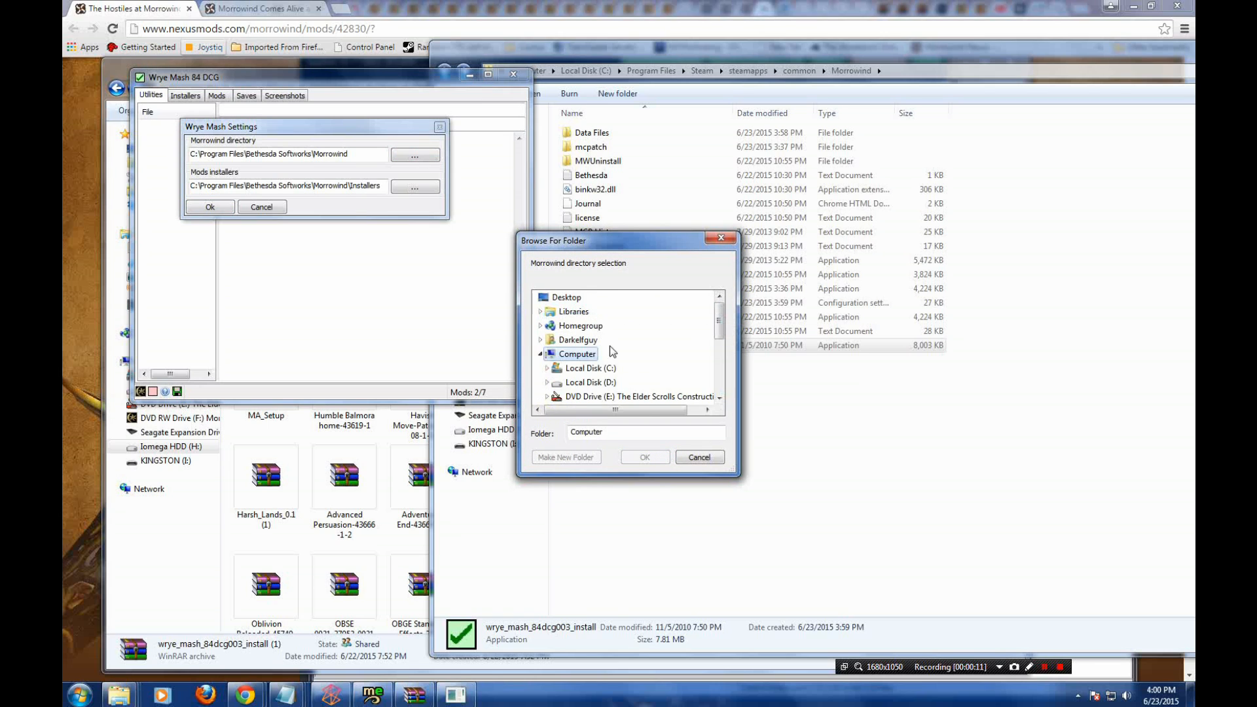
scroll(629, 360, "down", 1)
double_click(591, 326)
scroll(624, 347, "down", 3)
scroll(621, 347, "down", 1)
double_click(610, 325)
- Set the Morrowind directory to Steam\steamapps\common\Morrowind within Program Files and save the Wrye Mash settings
scroll(622, 357, "down", 3)
scroll(622, 357, "down", 12)
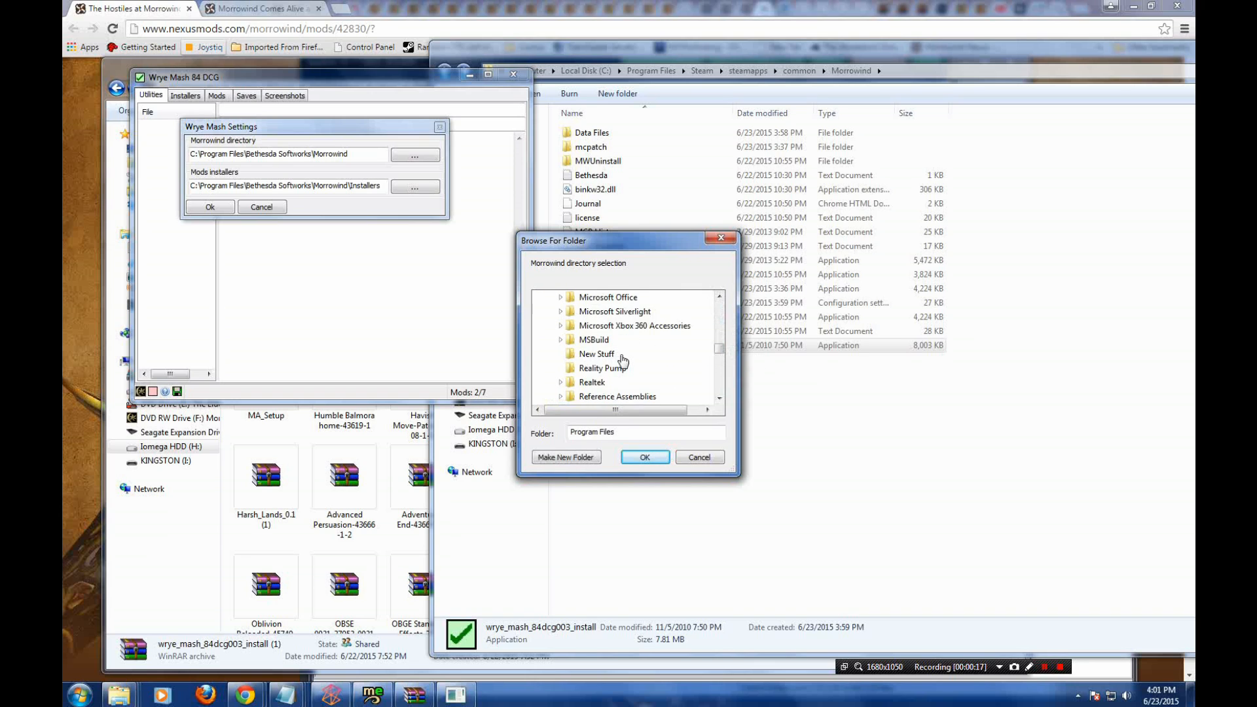
scroll(621, 356, "up", 2)
double_click(590, 325)
scroll(637, 363, "down", 1)
scroll(641, 370, "down", 4)
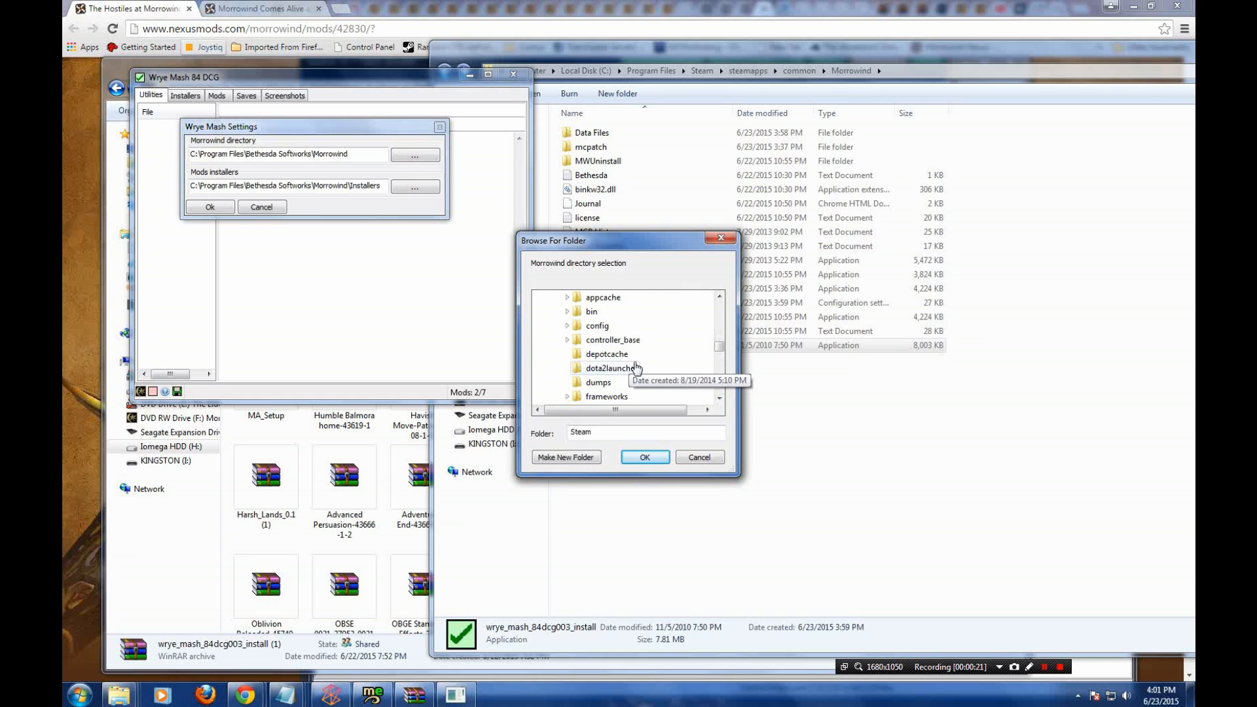
scroll(644, 370, "down", 3)
double_click(615, 357)
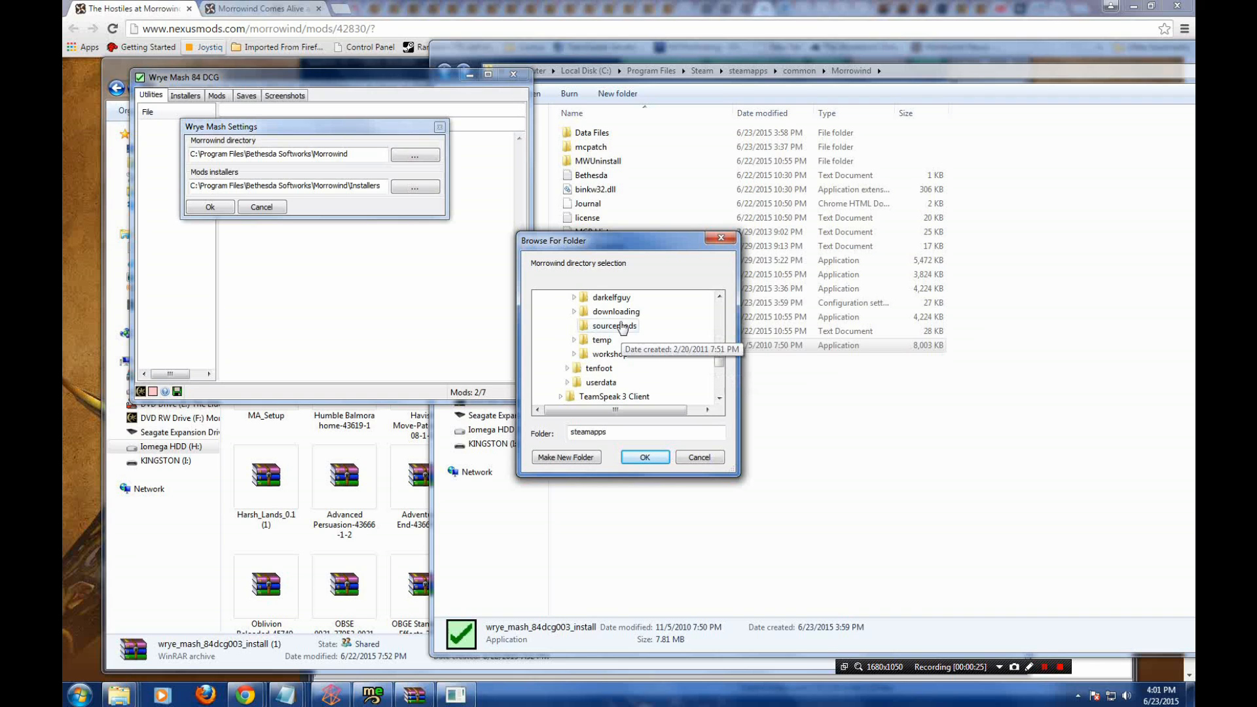
left_click(617, 328)
scroll(640, 360, "down", 3)
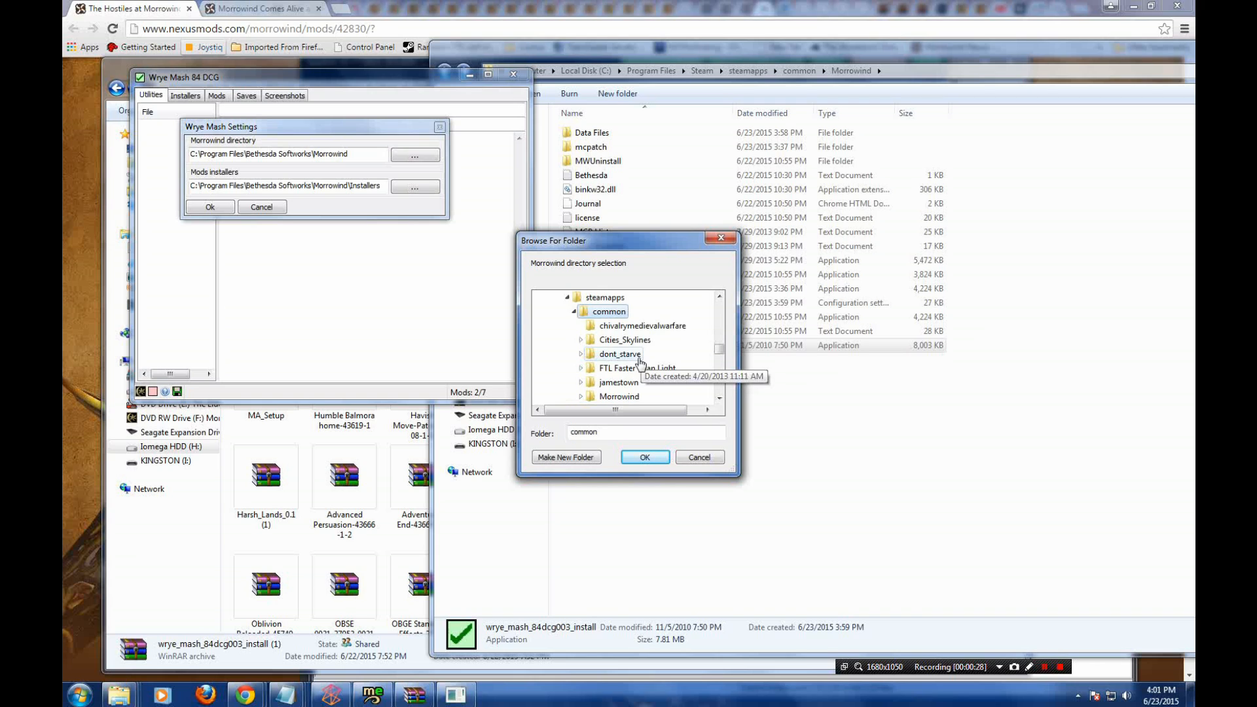
left_click(626, 358)
scroll(632, 366, "down", 2)
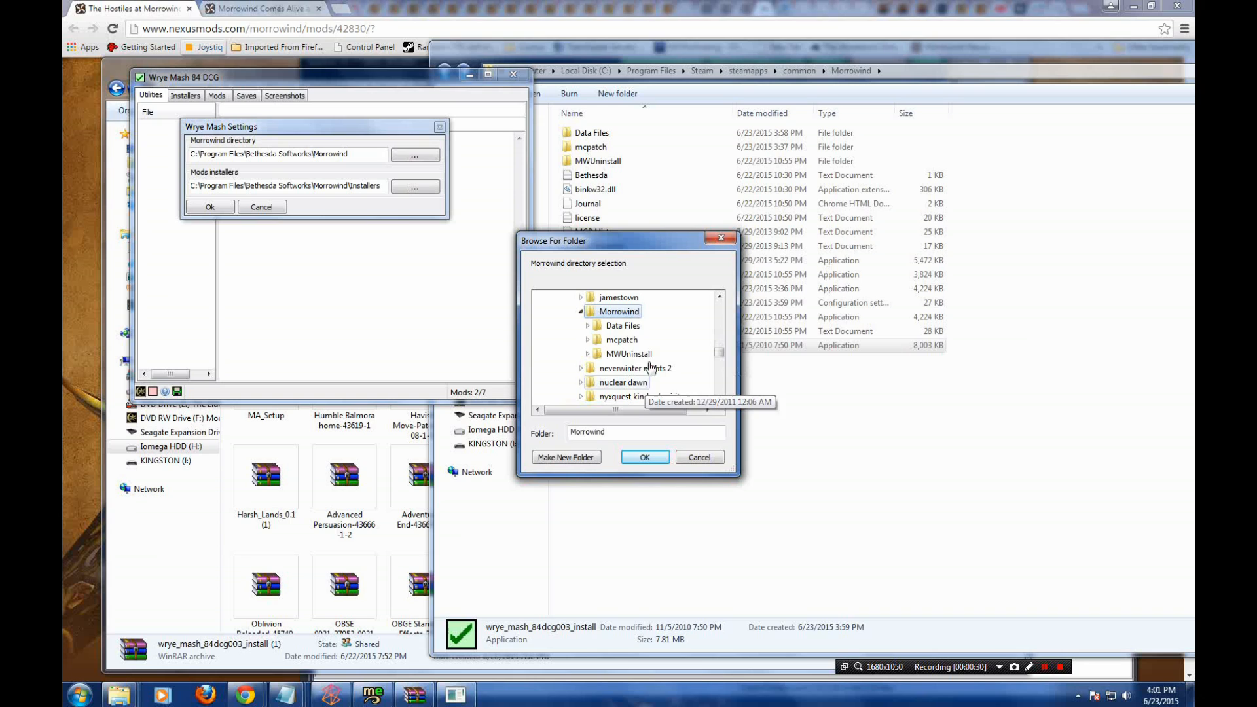
left_click(644, 456)
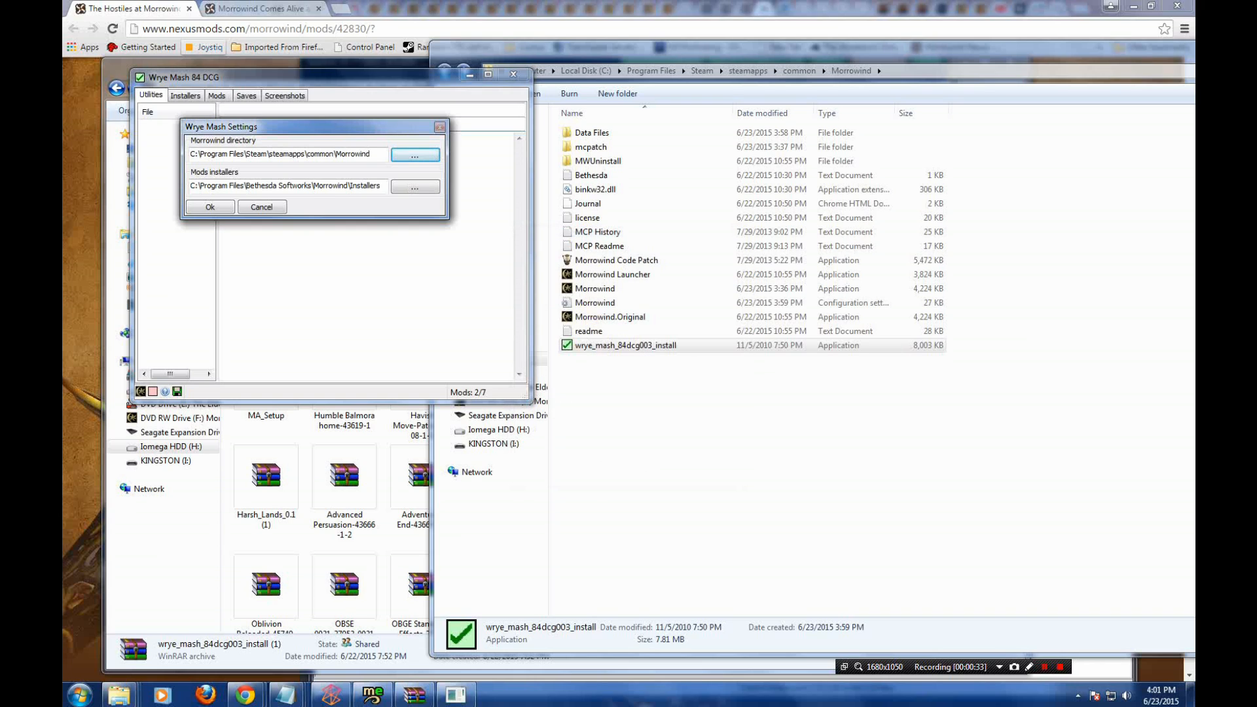
left_click(210, 208)
- Check which mods Wrye Mash lists for the chosen Morrowind directory
left_click(216, 96)
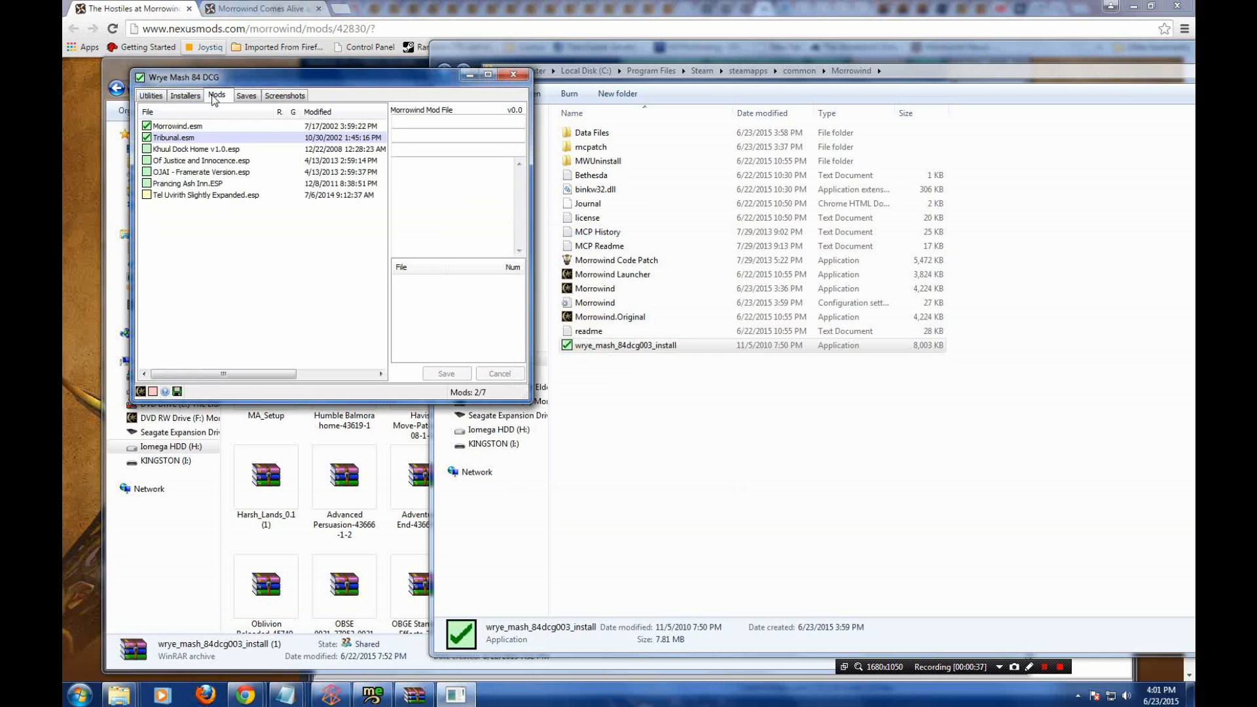
left_click(162, 96)
left_click(224, 98)
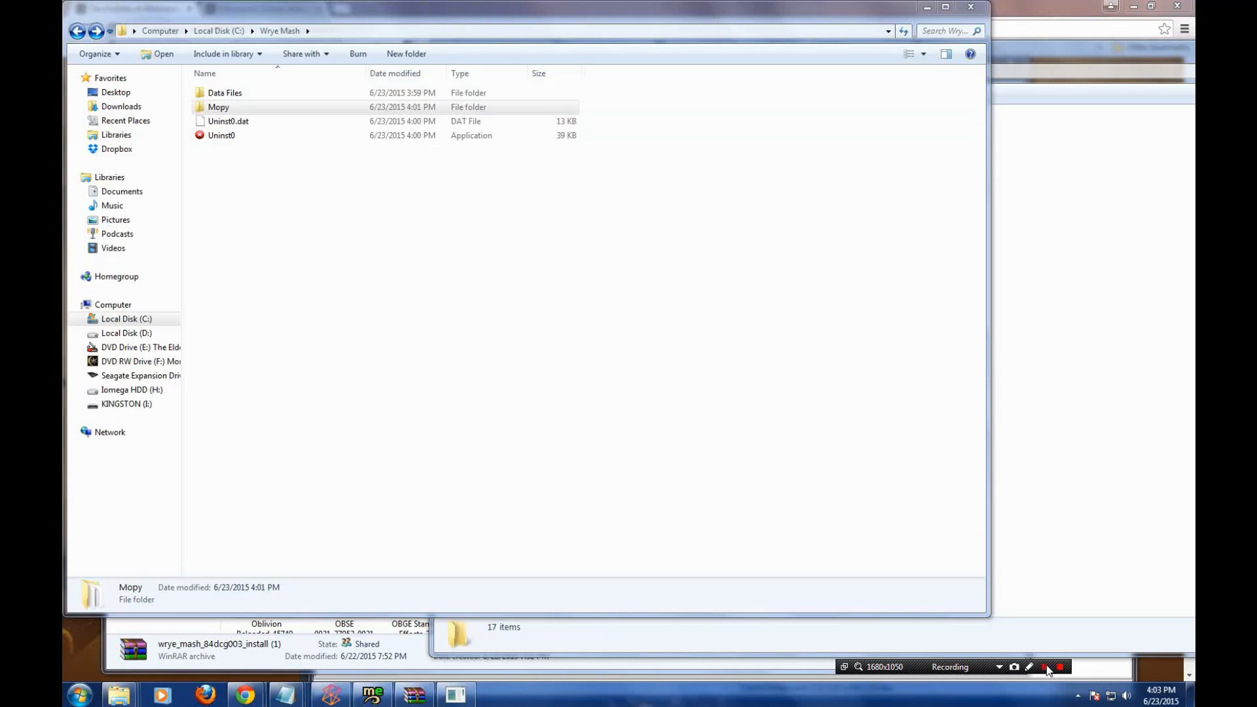
- Move the Mashed Lists plugin from Wrye Mash's Mopy\Extras folder into the Morrowind Data Files folder
left_click(622, 412)
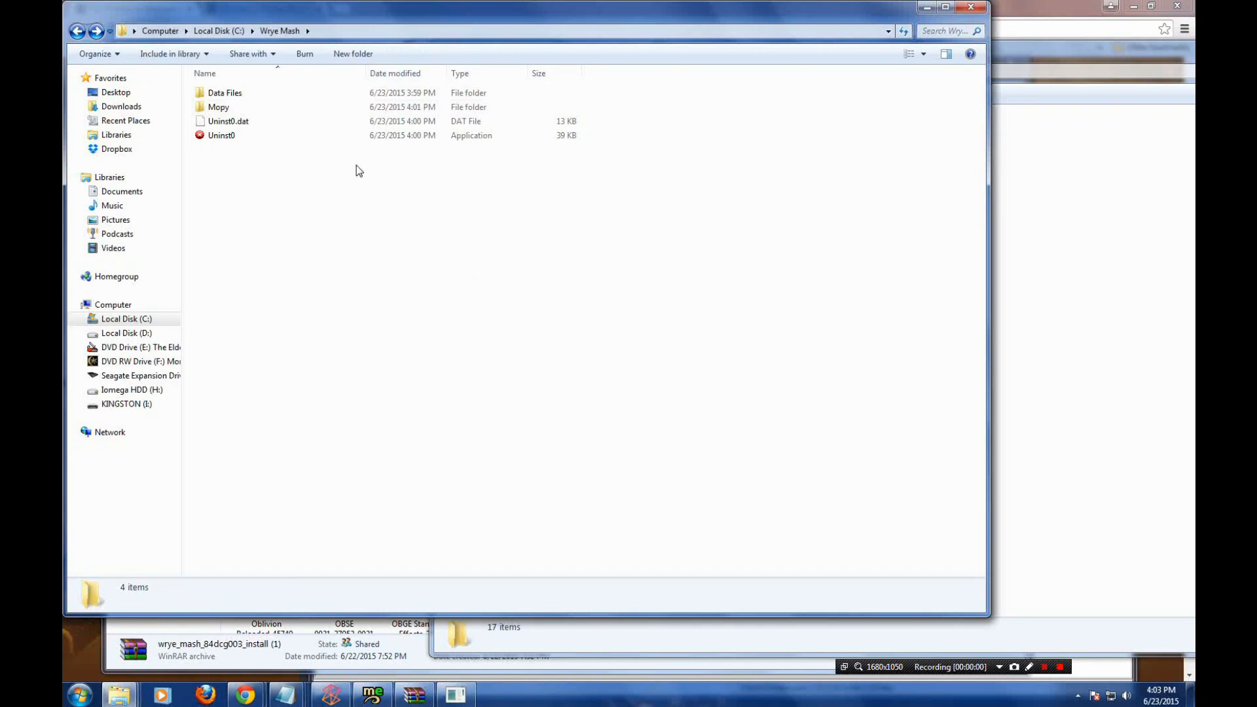
double_click(223, 108)
double_click(224, 109)
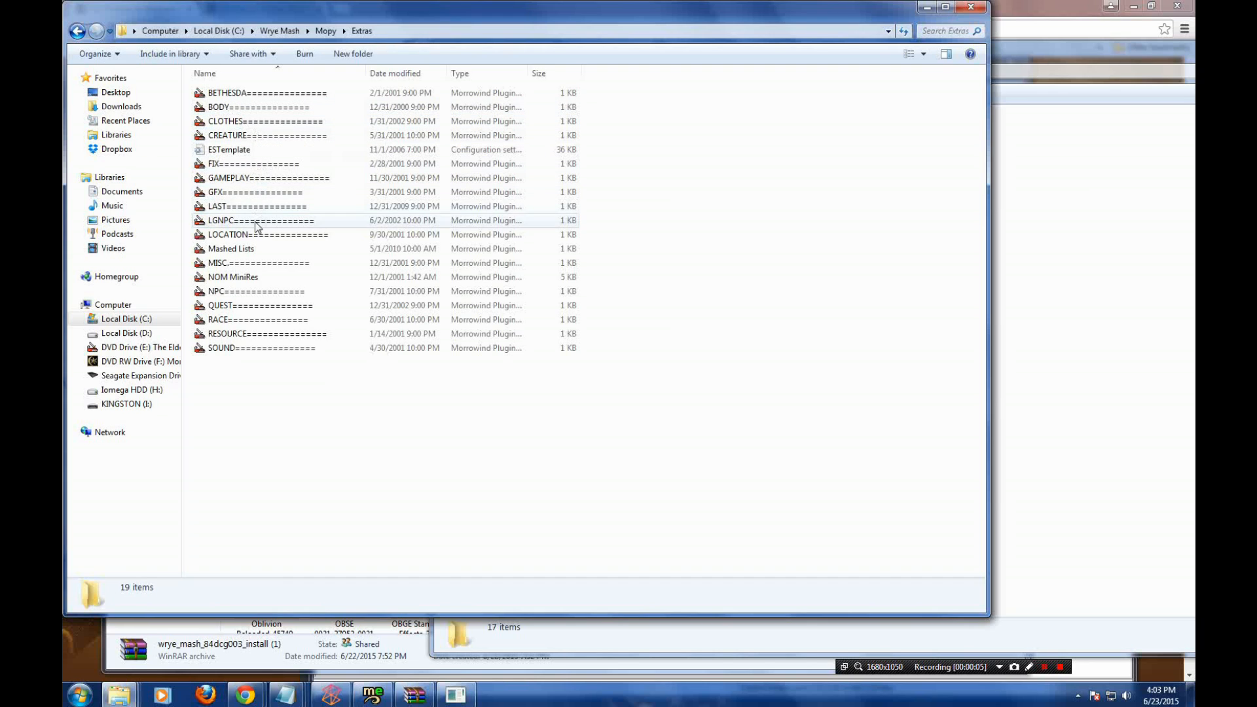
left_click(253, 252)
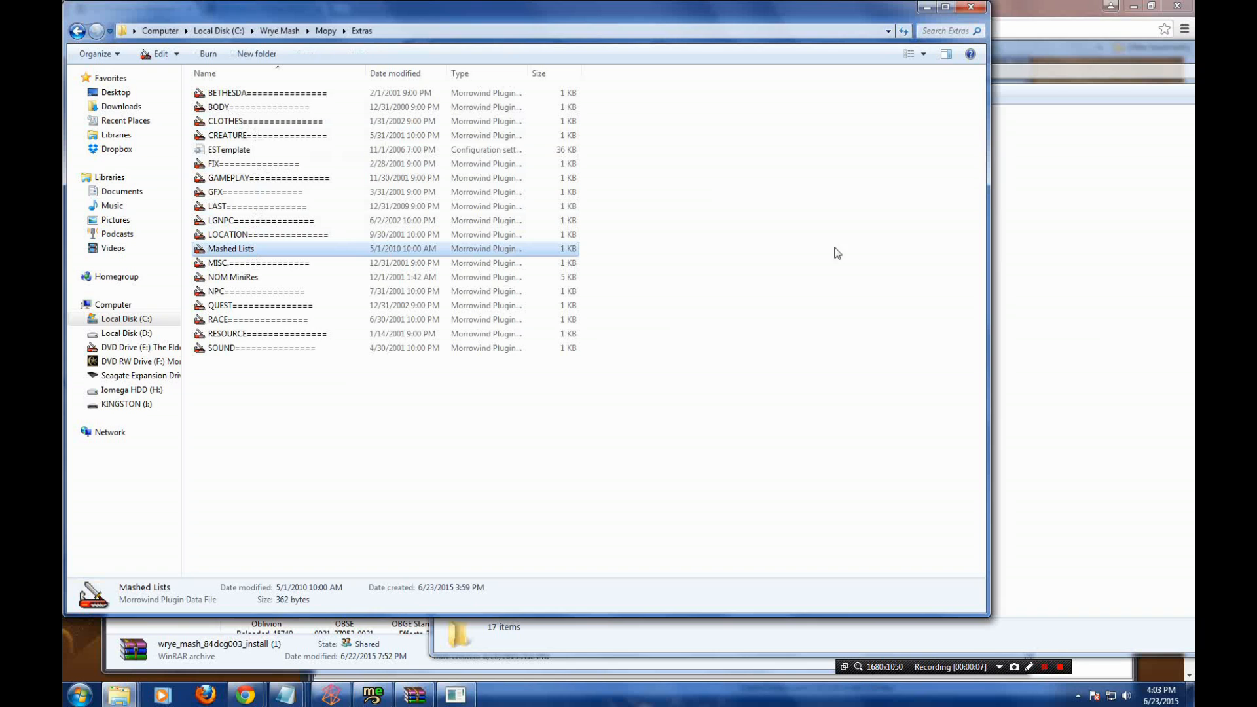
left_click(1077, 223)
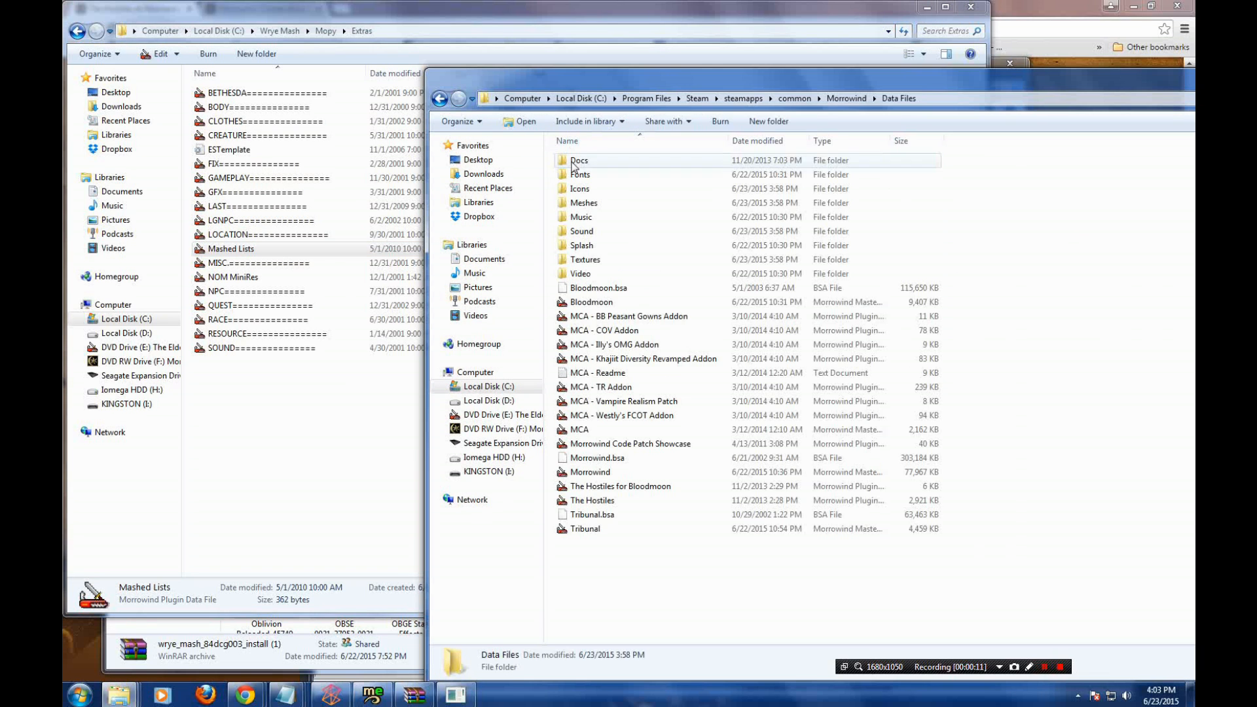
left_click_drag(235, 251, 1113, 273)
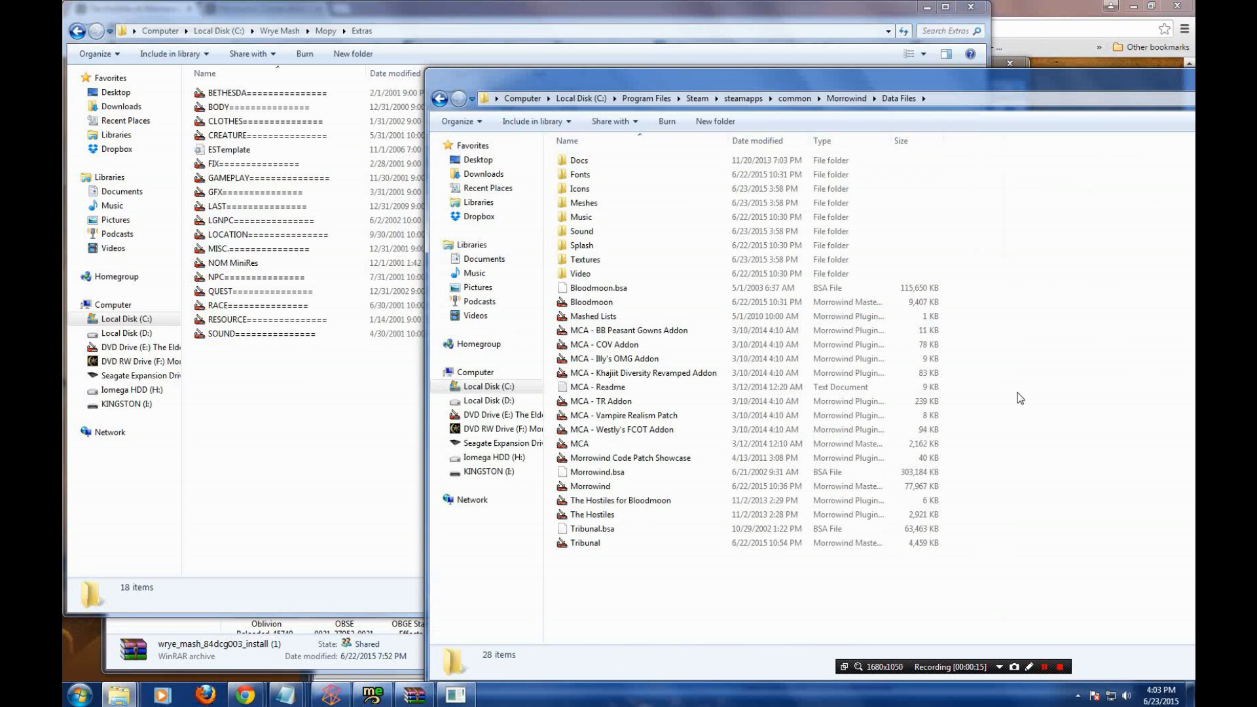
- Switch to Wrye Mash and enable the Mashed Lists.esp mod
left_click(456, 696)
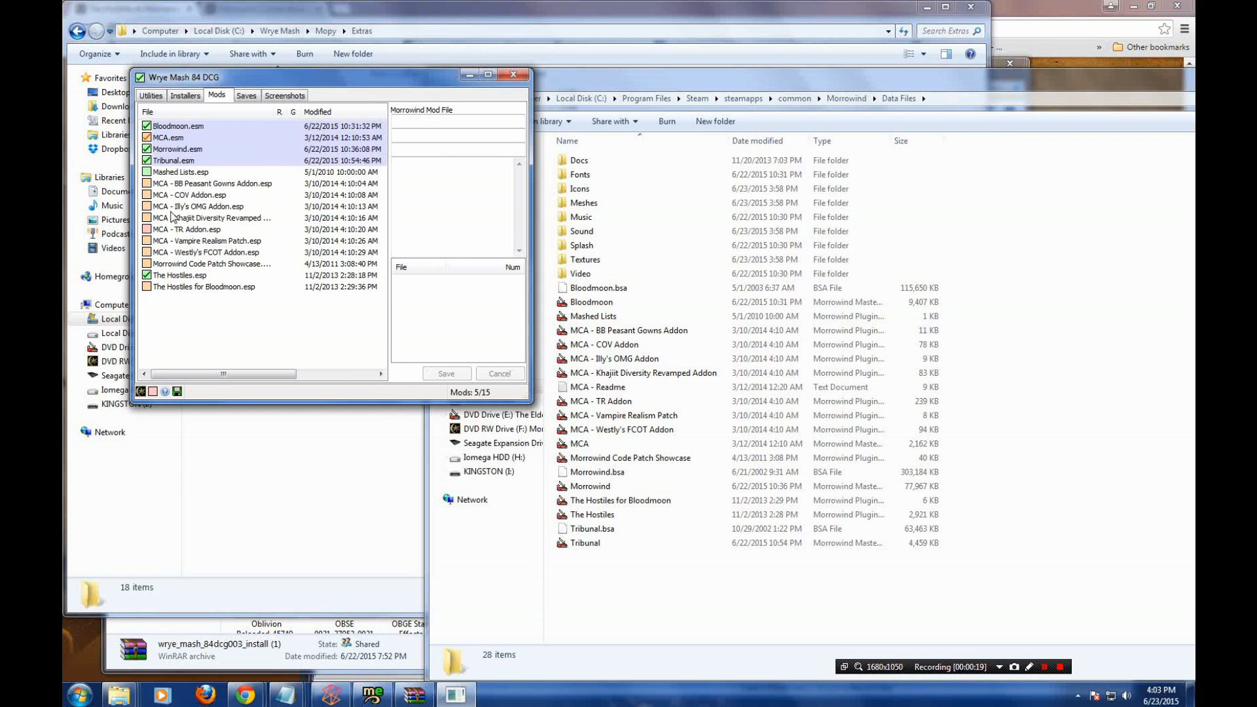
left_click(148, 173)
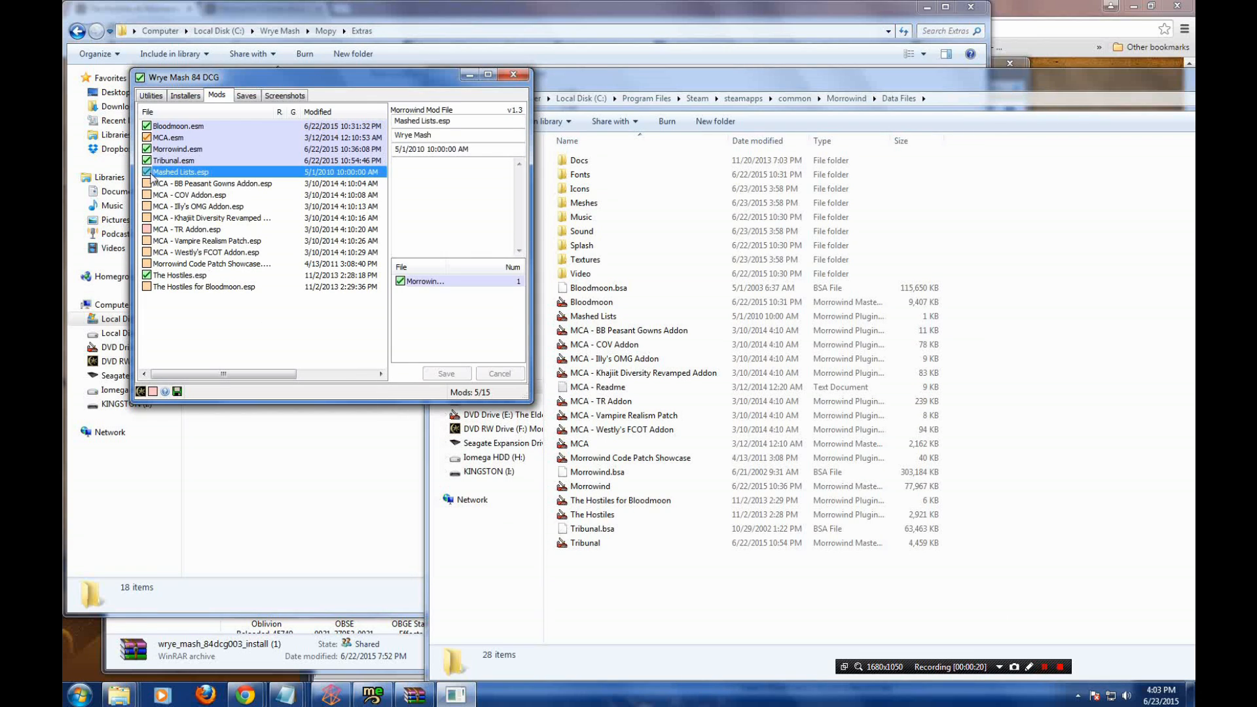
left_click(156, 140)
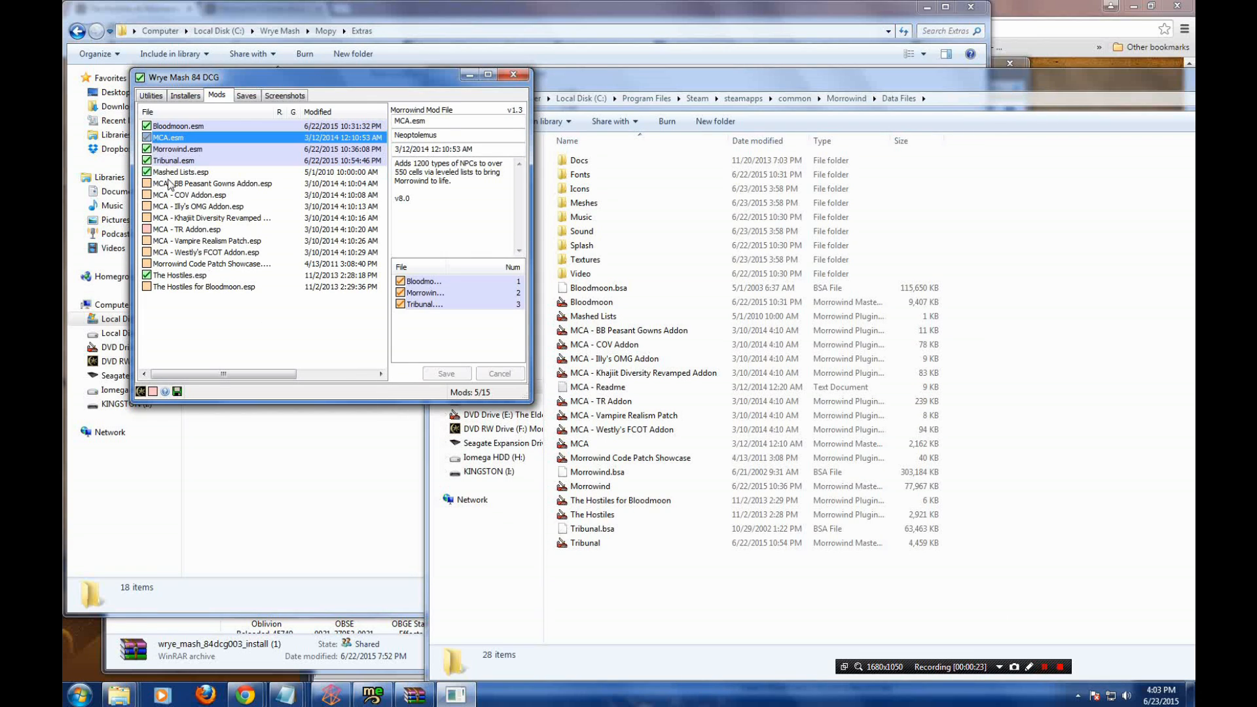
right_click(182, 144)
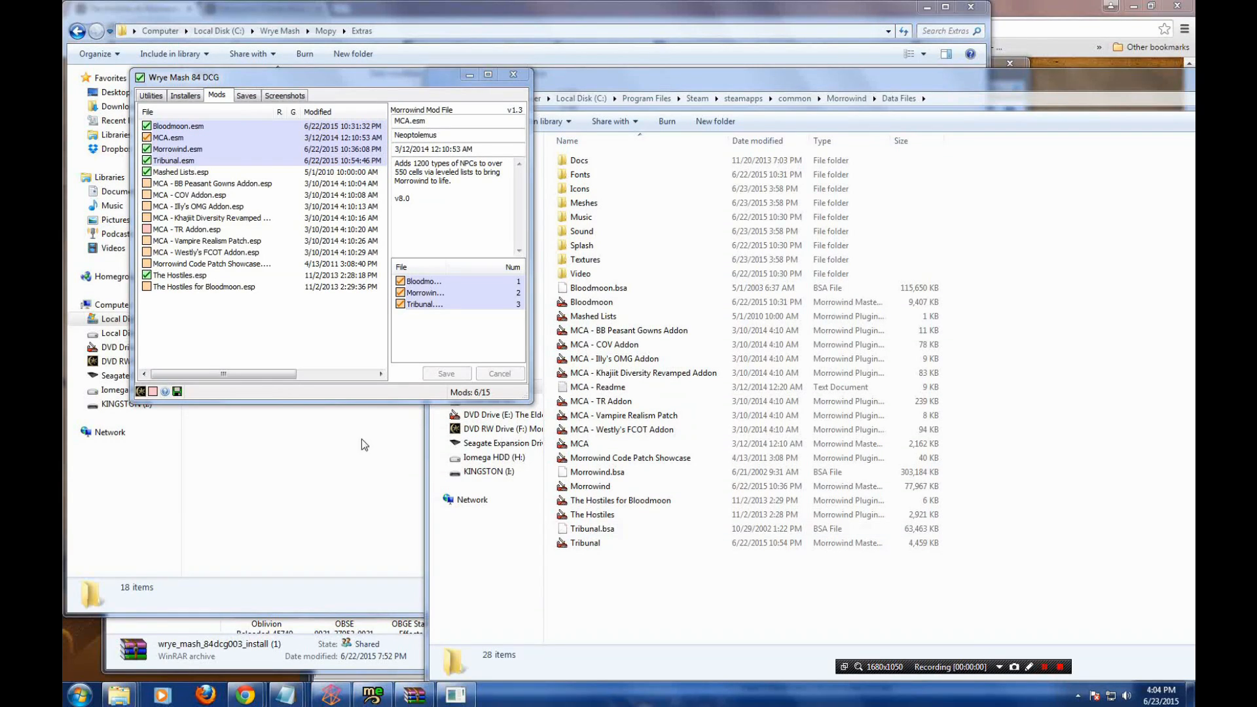
left_click(249, 325)
- Import the merged lists into Mashed Lists.esp, look through the merge report, and dismiss it
left_click(183, 174)
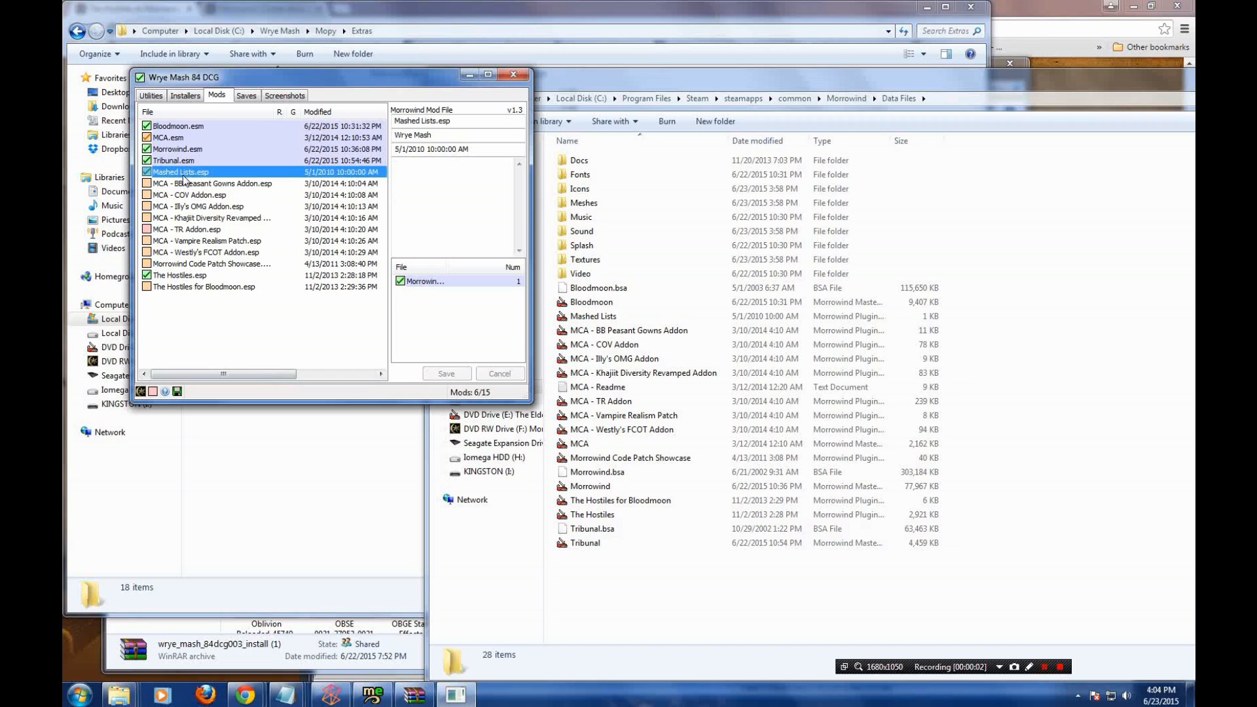
right_click(184, 180)
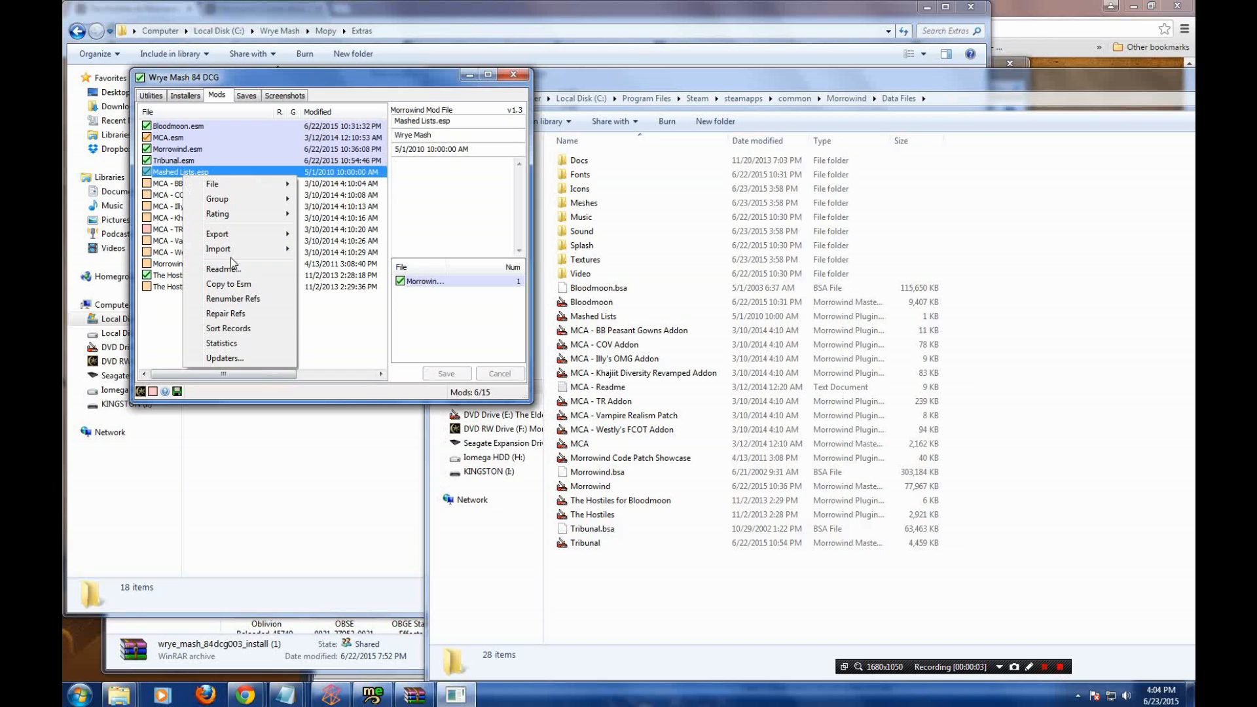
mouse_move(230, 253)
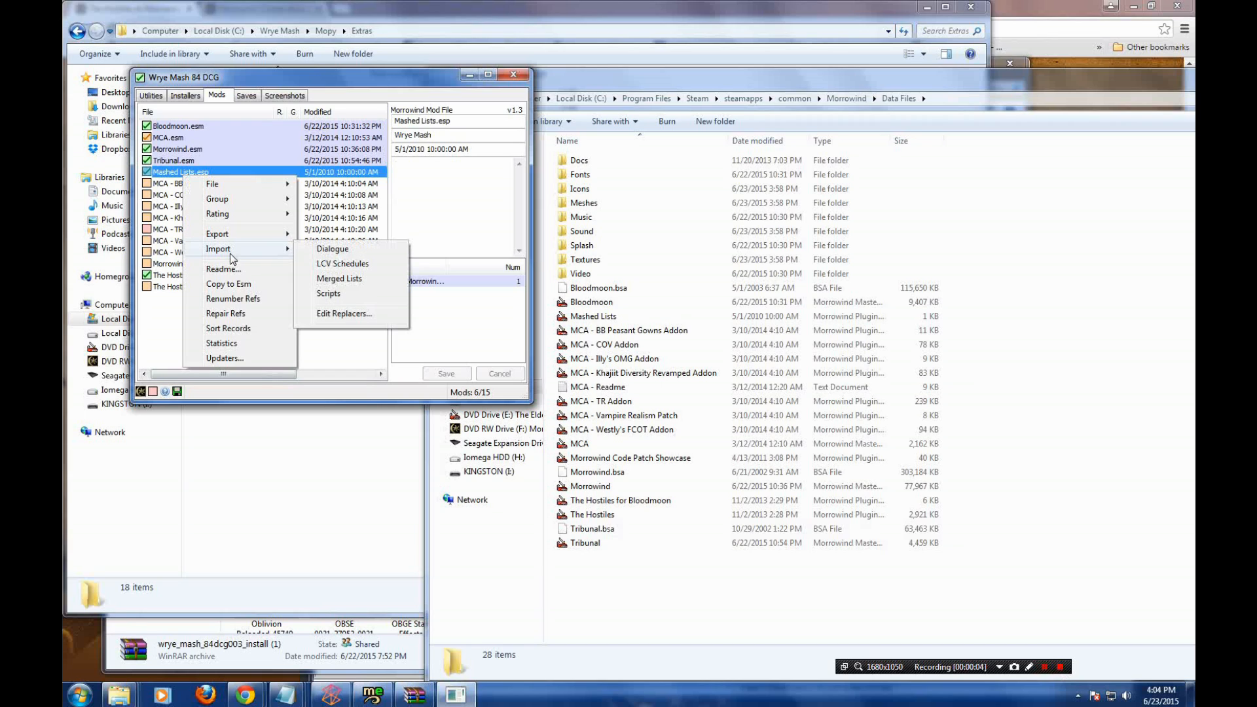
left_click(365, 281)
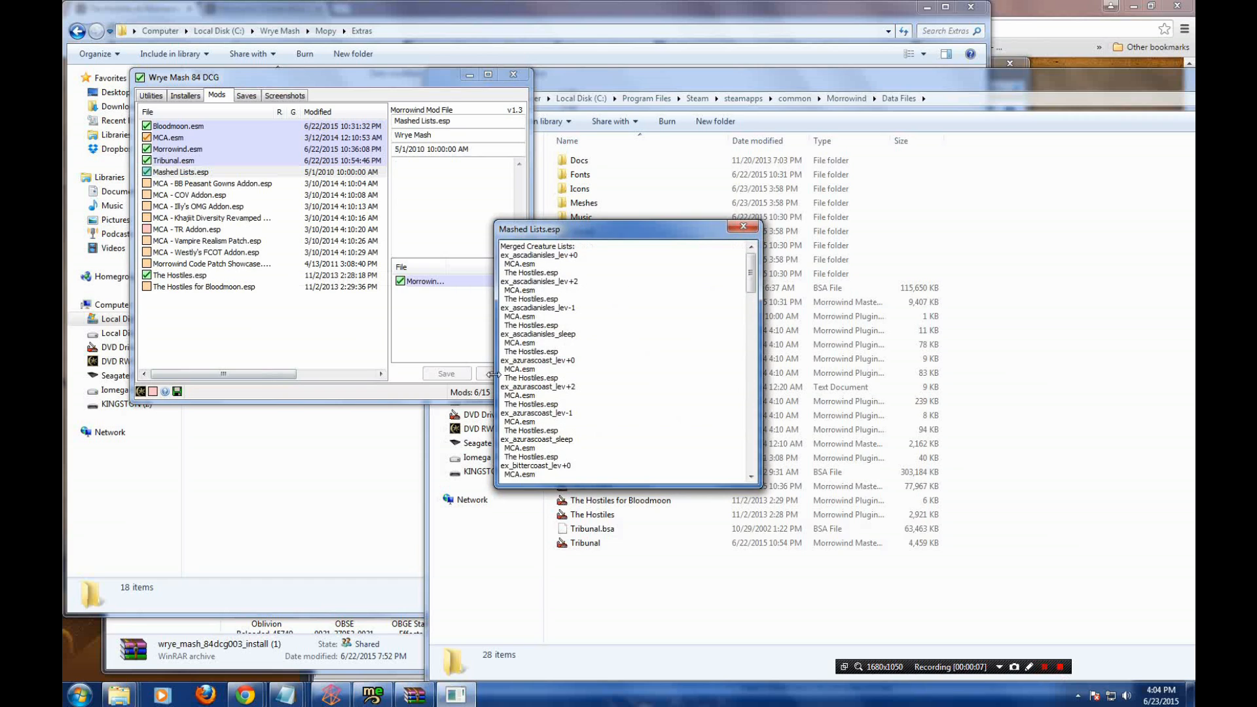
left_click_drag(751, 278, 752, 466)
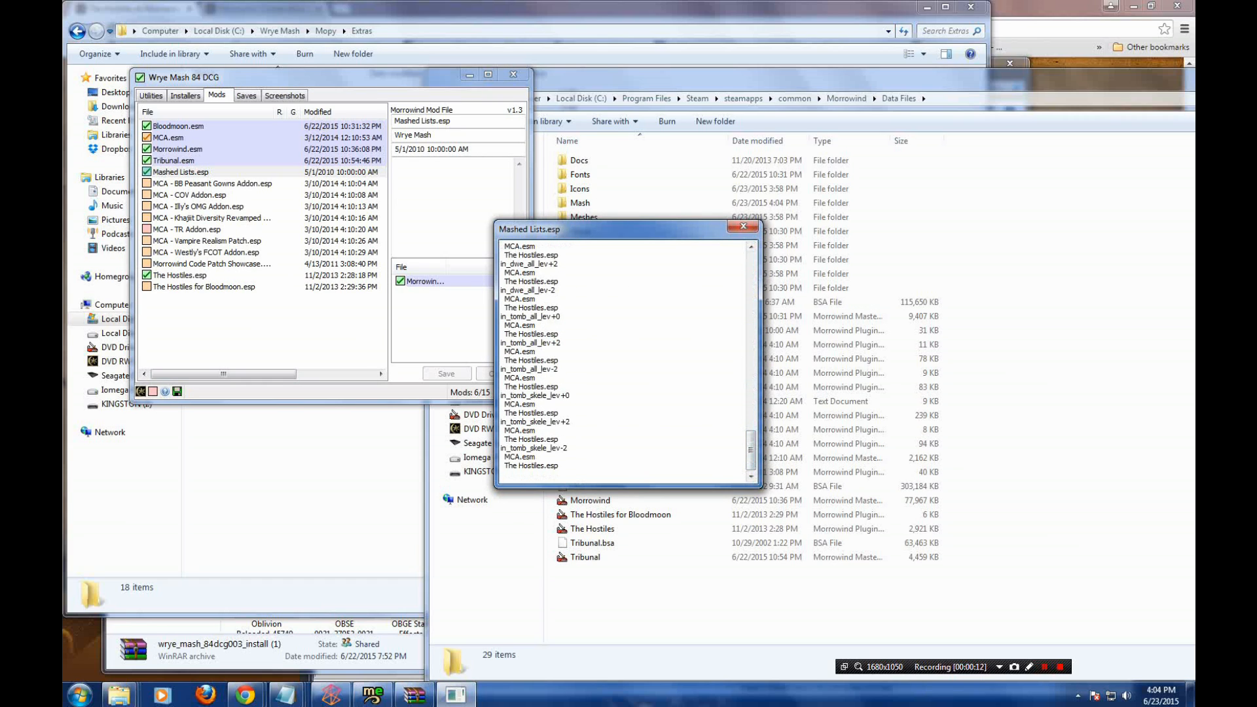
left_click(742, 225)
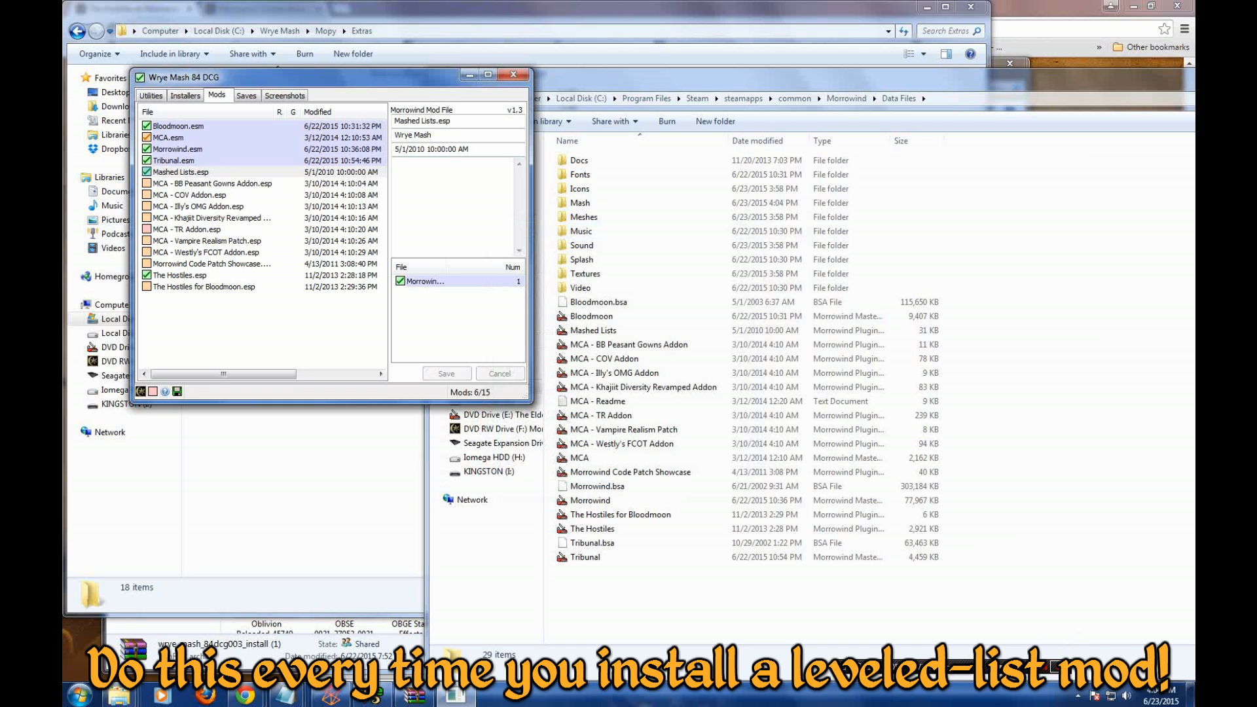
- Check in the Morrowind Launcher's data files whether Mashed Lists.esp is enabled, then exit the launcher without changing anything
left_click(846, 98)
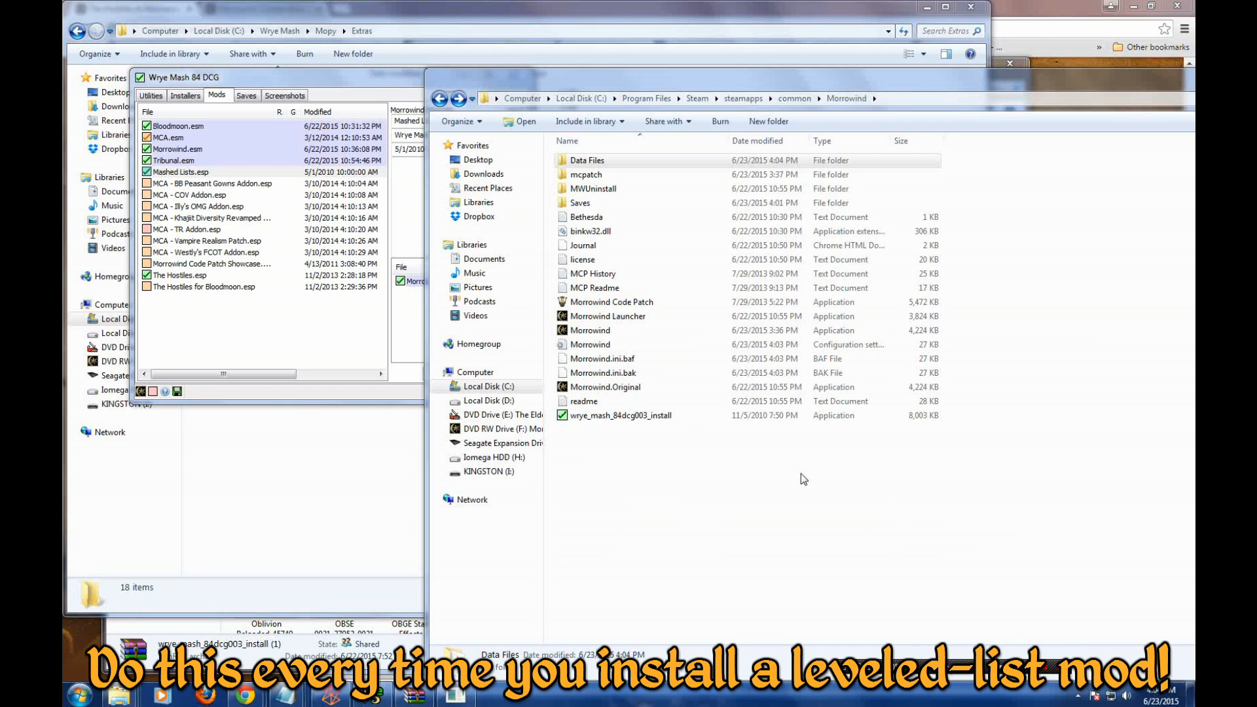
double_click(630, 317)
left_click(630, 317)
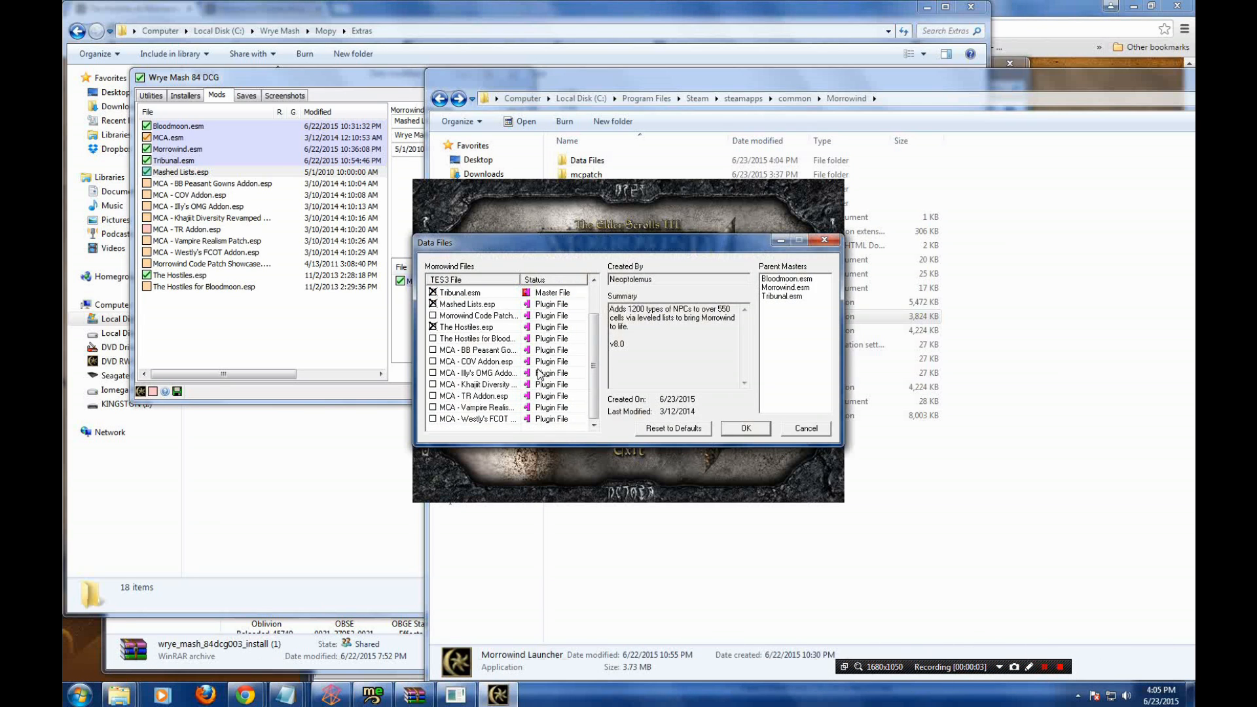
scroll(496, 336, "up", 1)
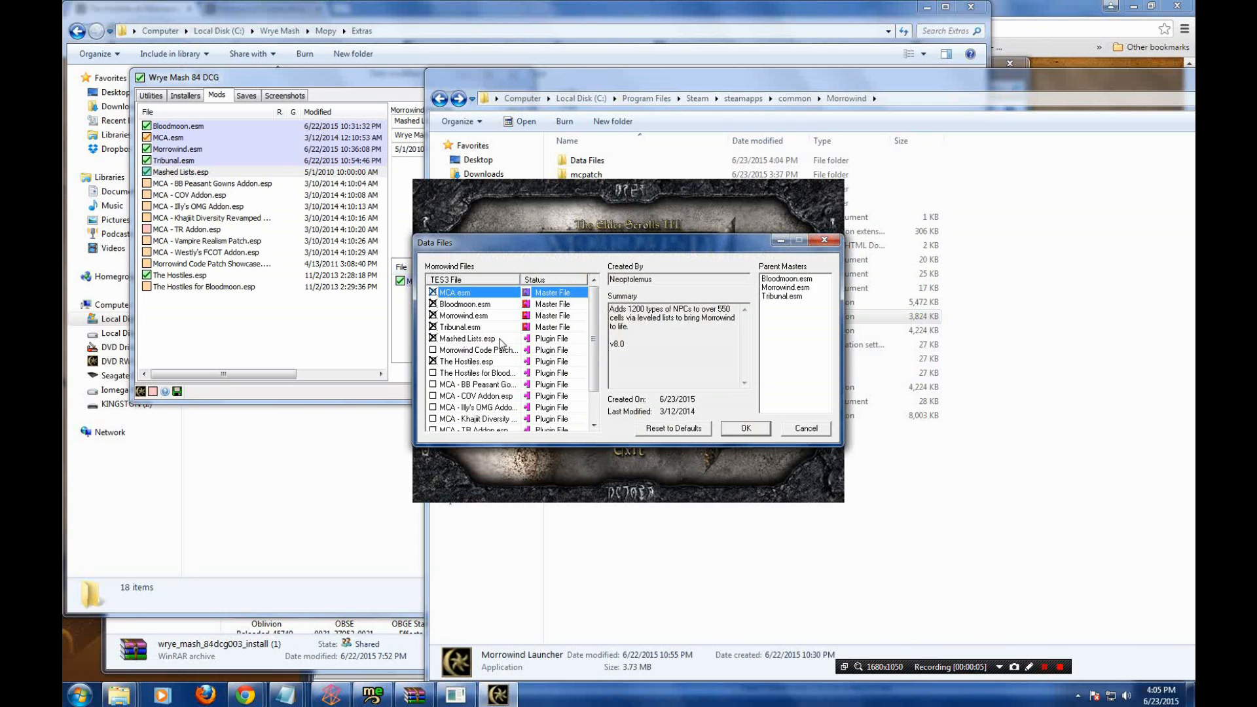
left_click(804, 429)
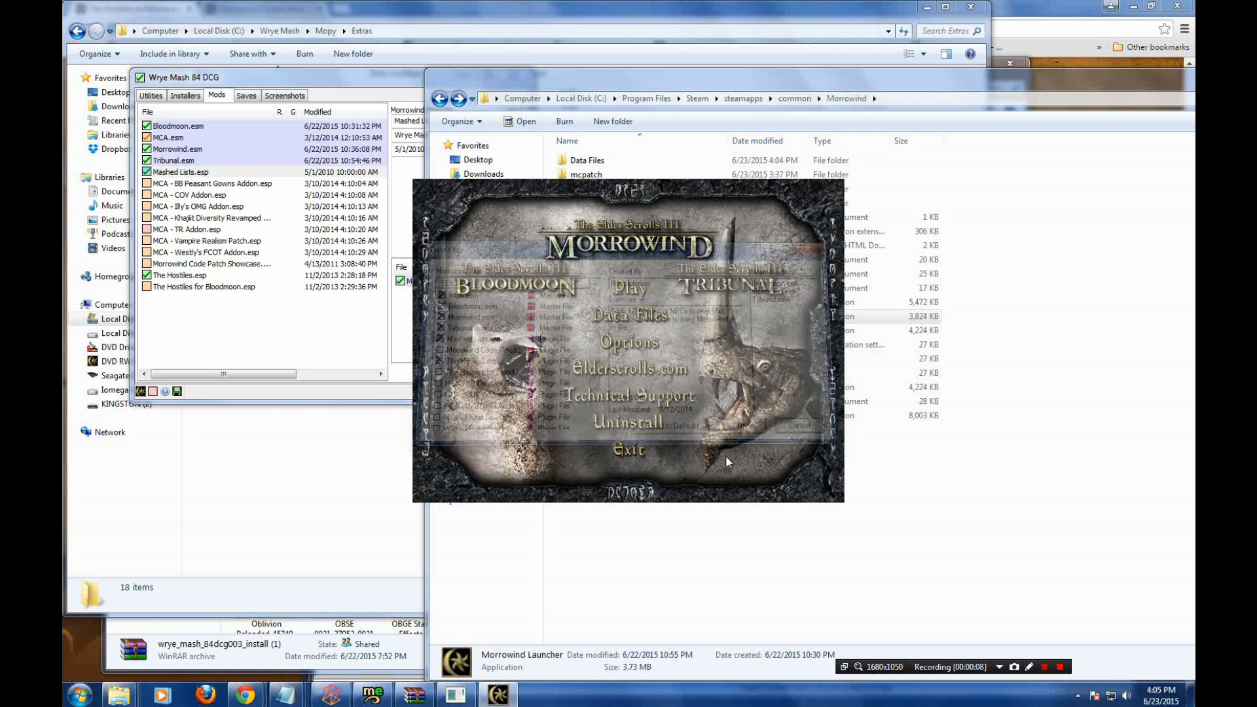
left_click(633, 457)
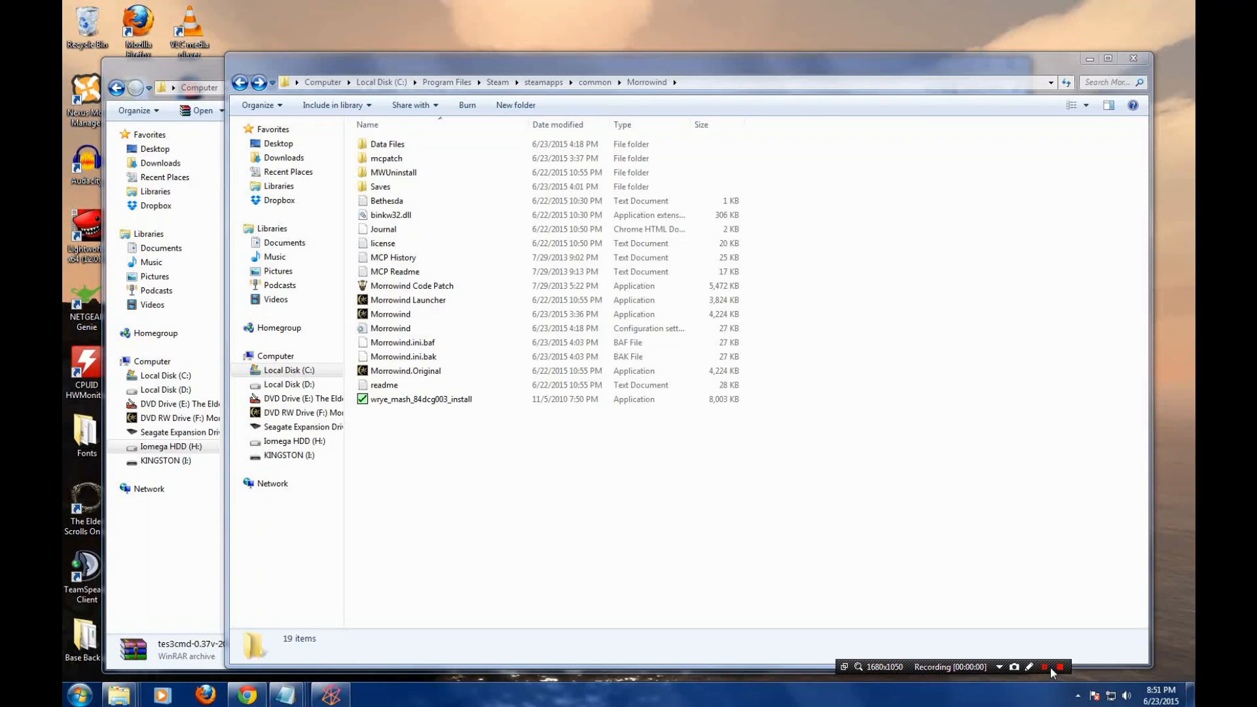
- Extract the tes3cmd-0.37v-2013.10.06 archive's files into Morrowind's Data Files folder, replacing the existing copies, and close the archive's source folder
left_click(384, 144)
double_click(384, 144)
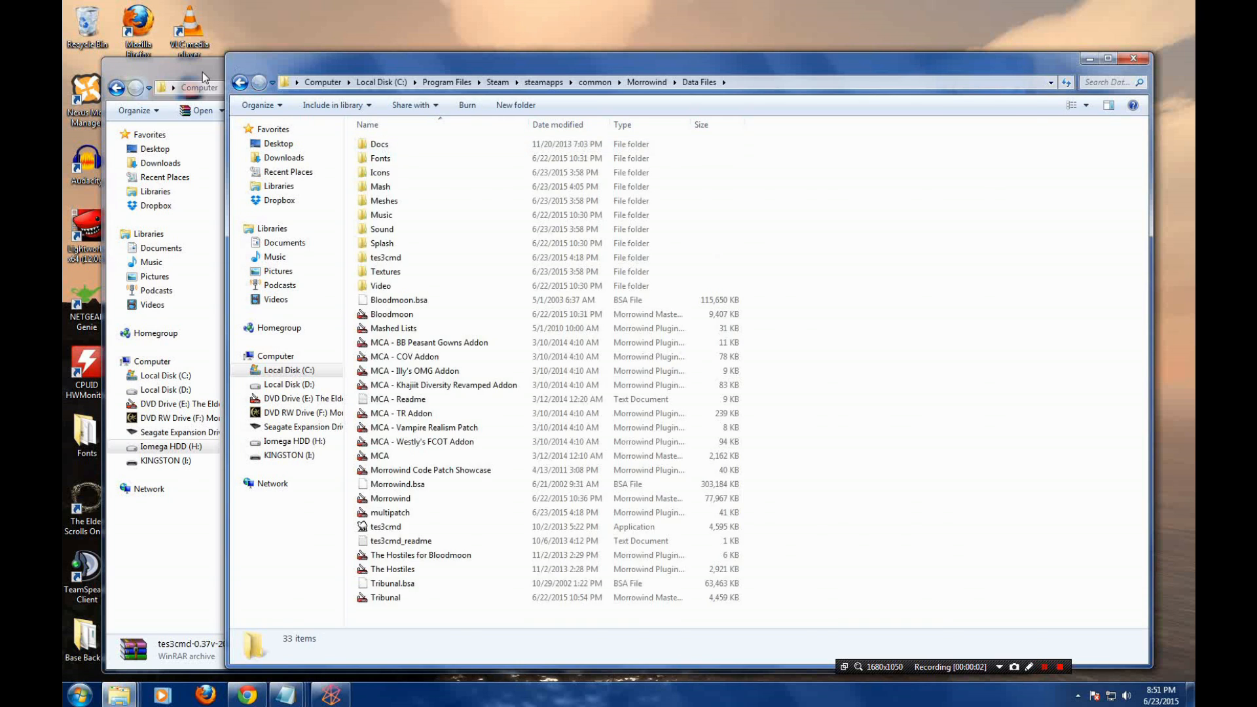
left_click(204, 77)
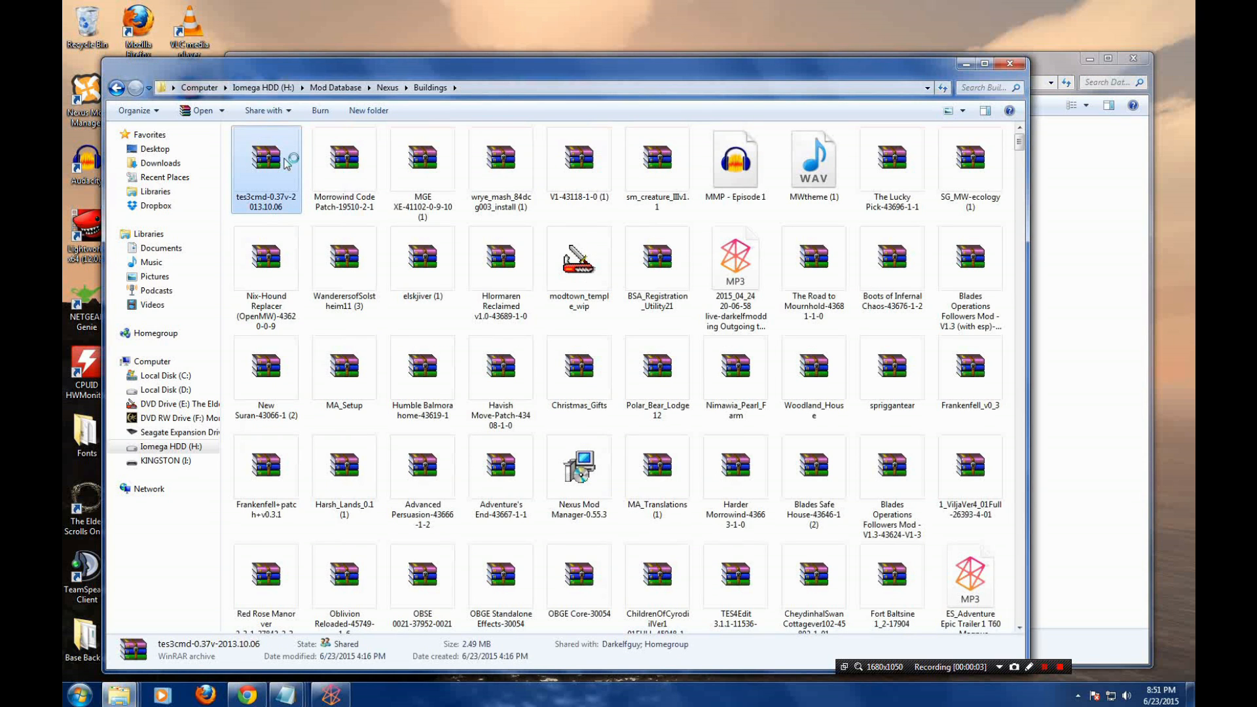
double_click(286, 163)
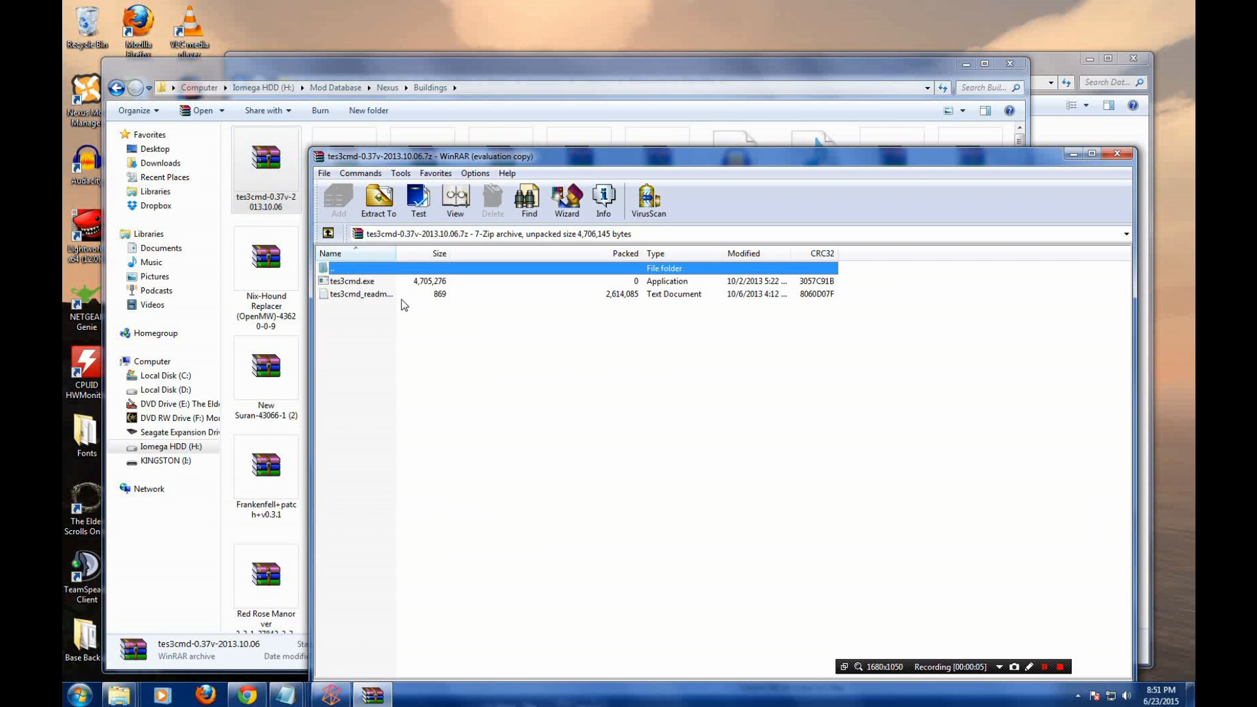
left_click(832, 367)
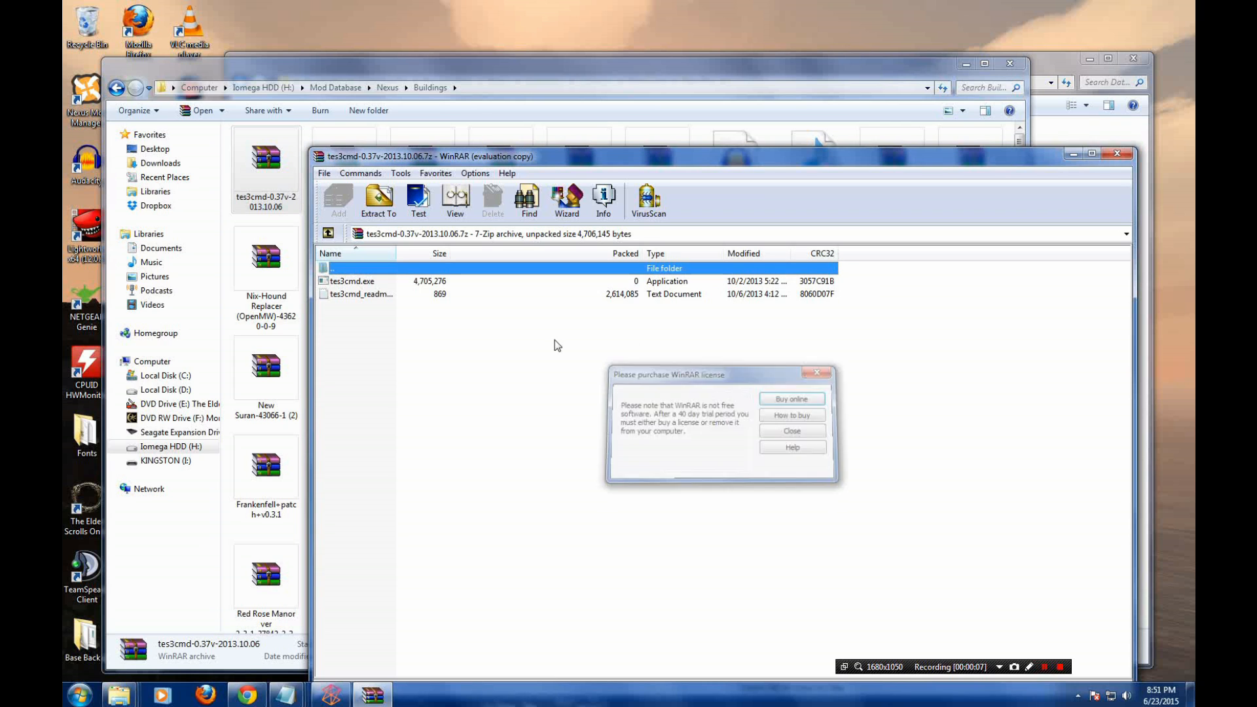
left_click_drag(407, 308, 1081, 138)
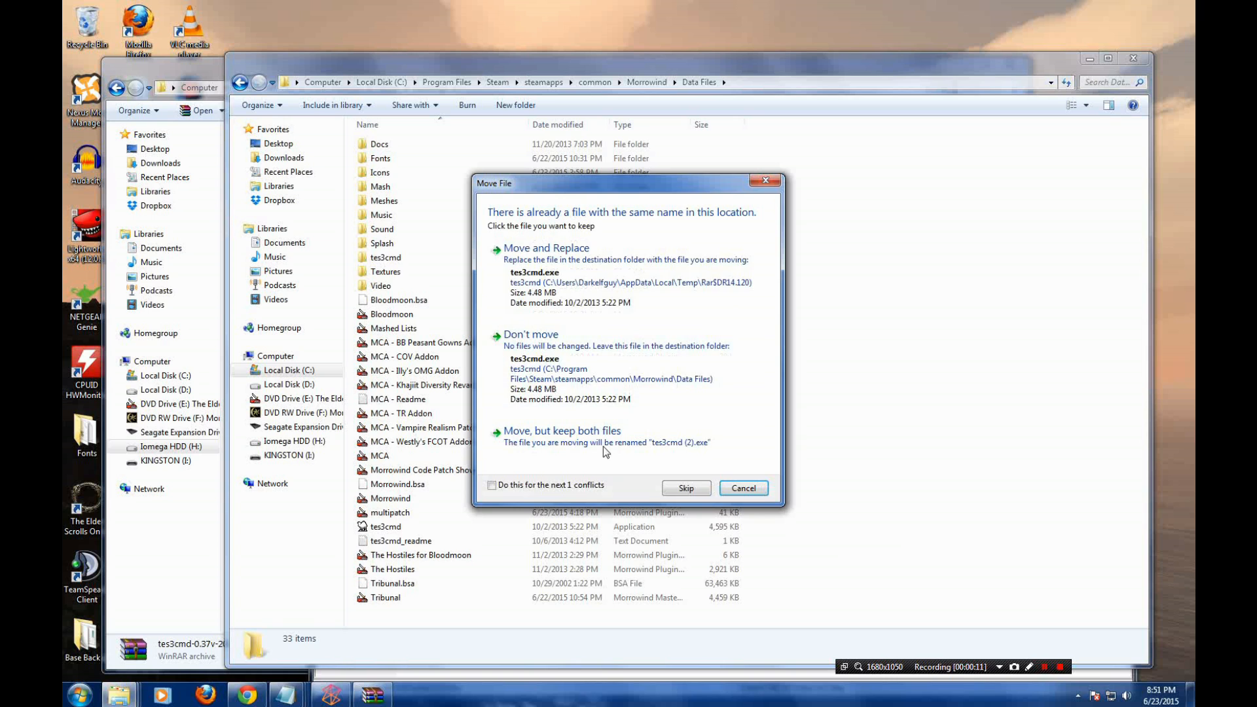
left_click(556, 289)
left_click(555, 289)
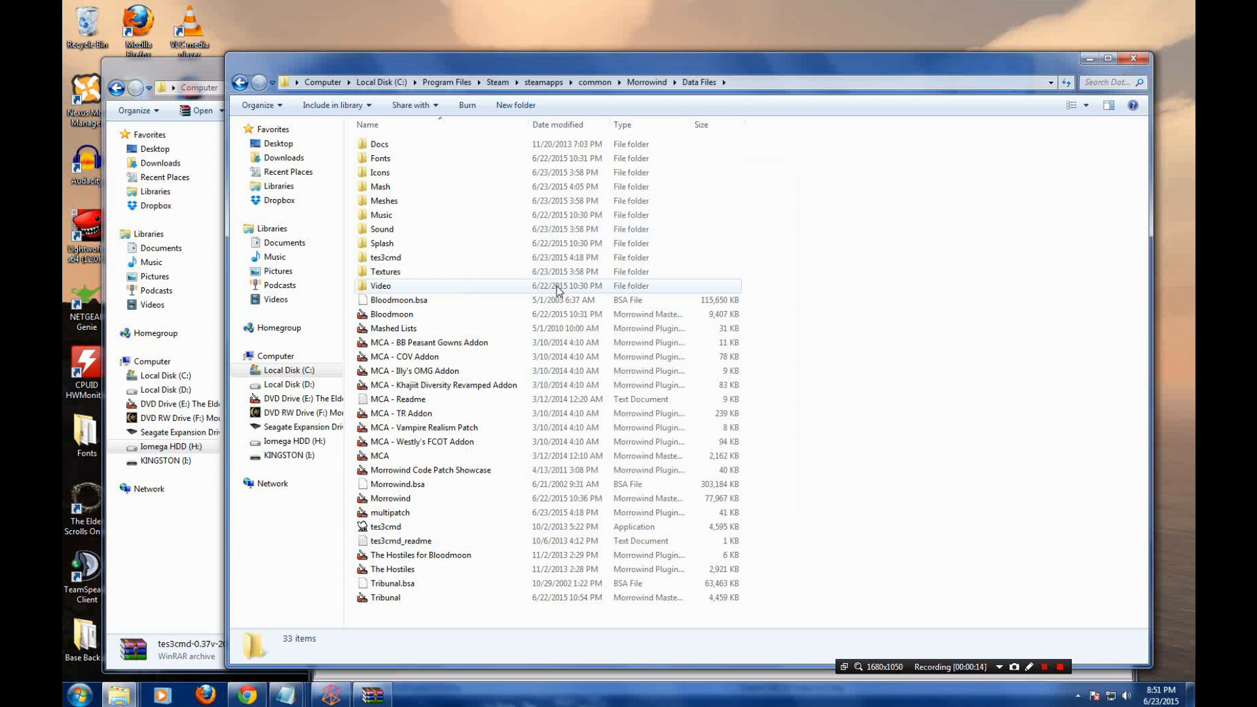
left_click(186, 68)
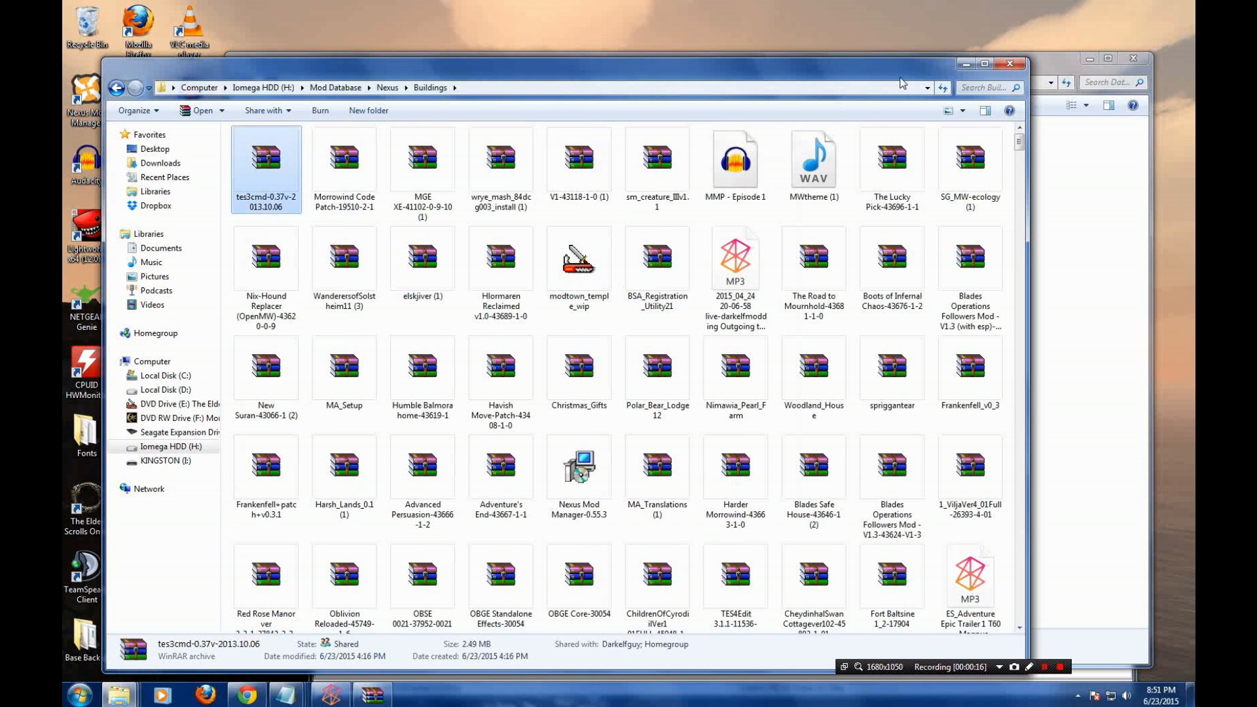
left_click(1010, 64)
- Return to the Morrowind folder and open a command window on Data Files
left_click(240, 82)
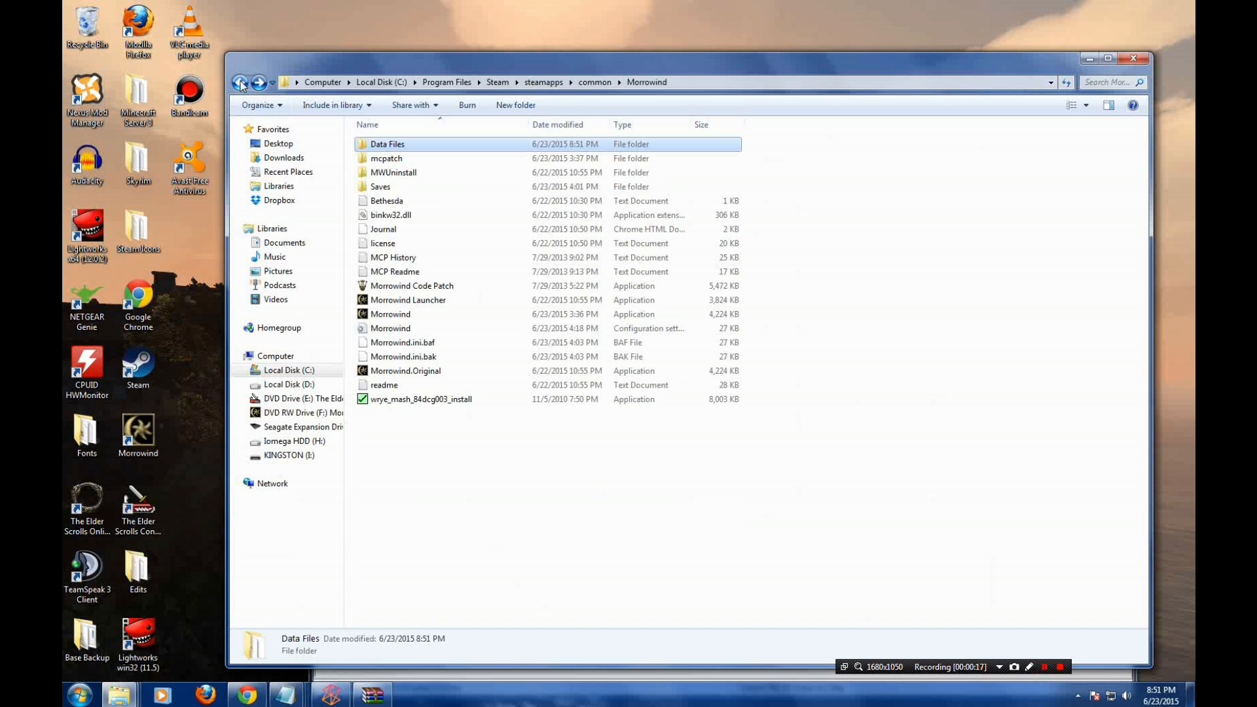
right_click(422, 144)
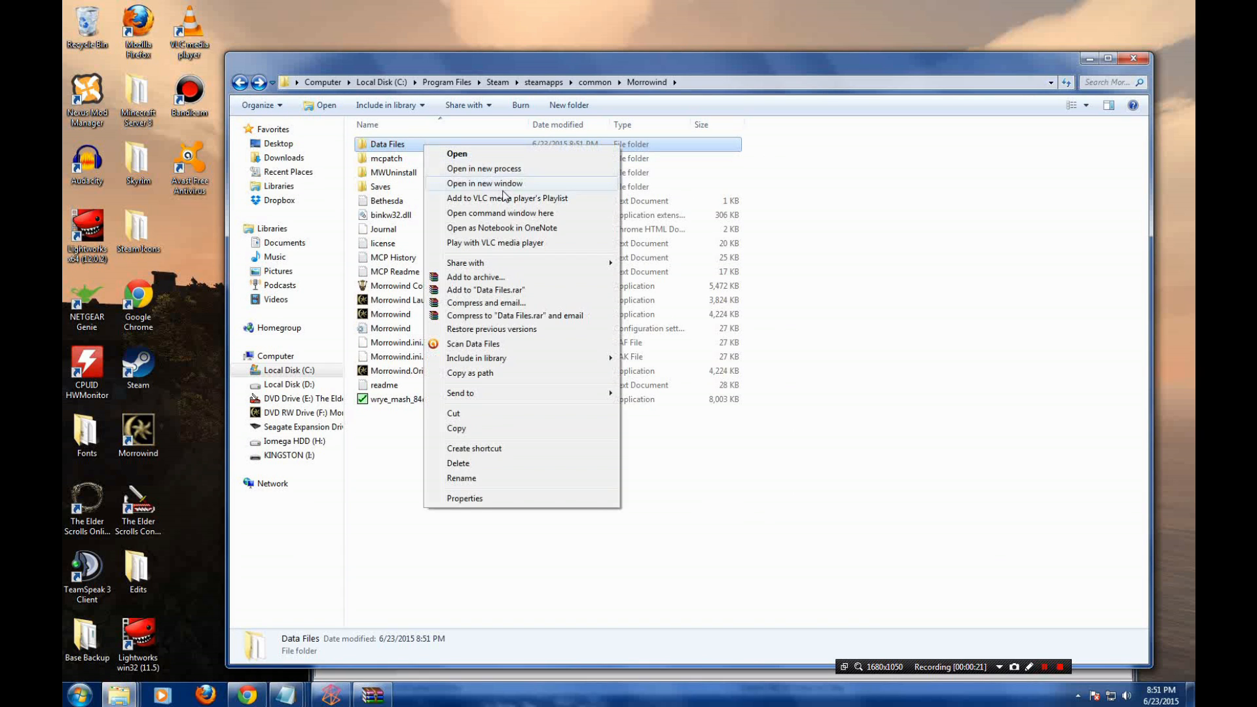
left_click(501, 213)
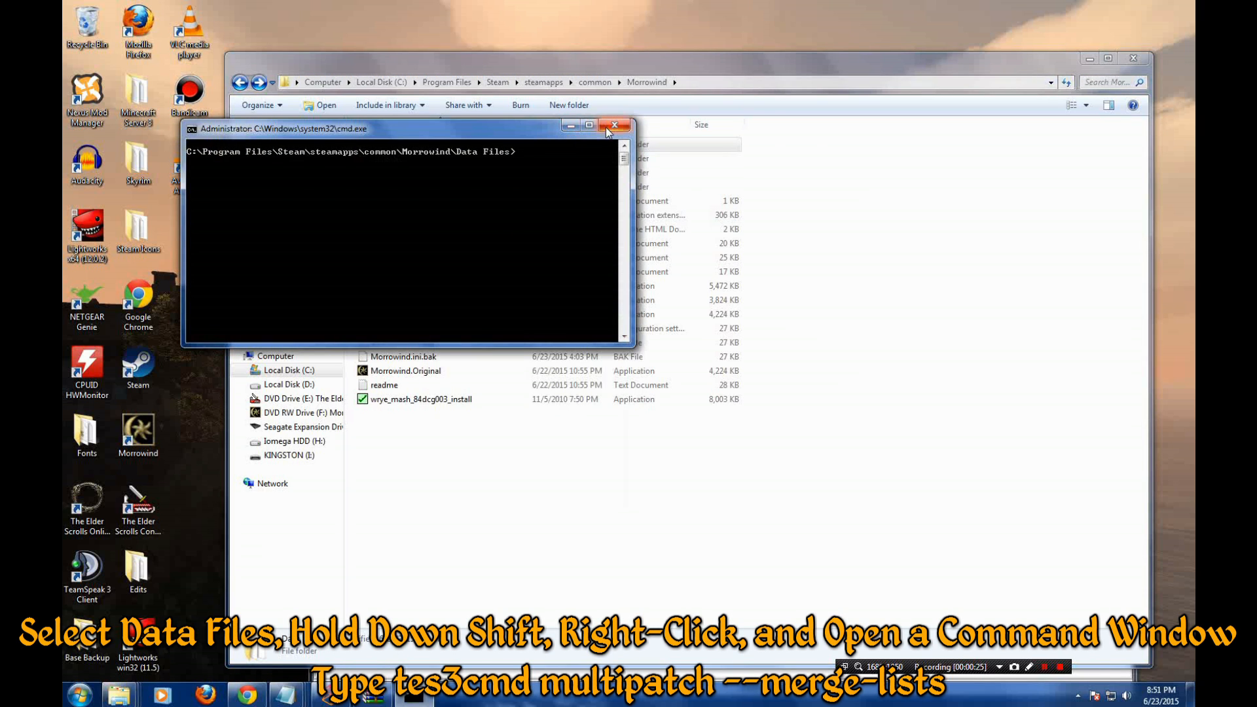
left_click(572, 127)
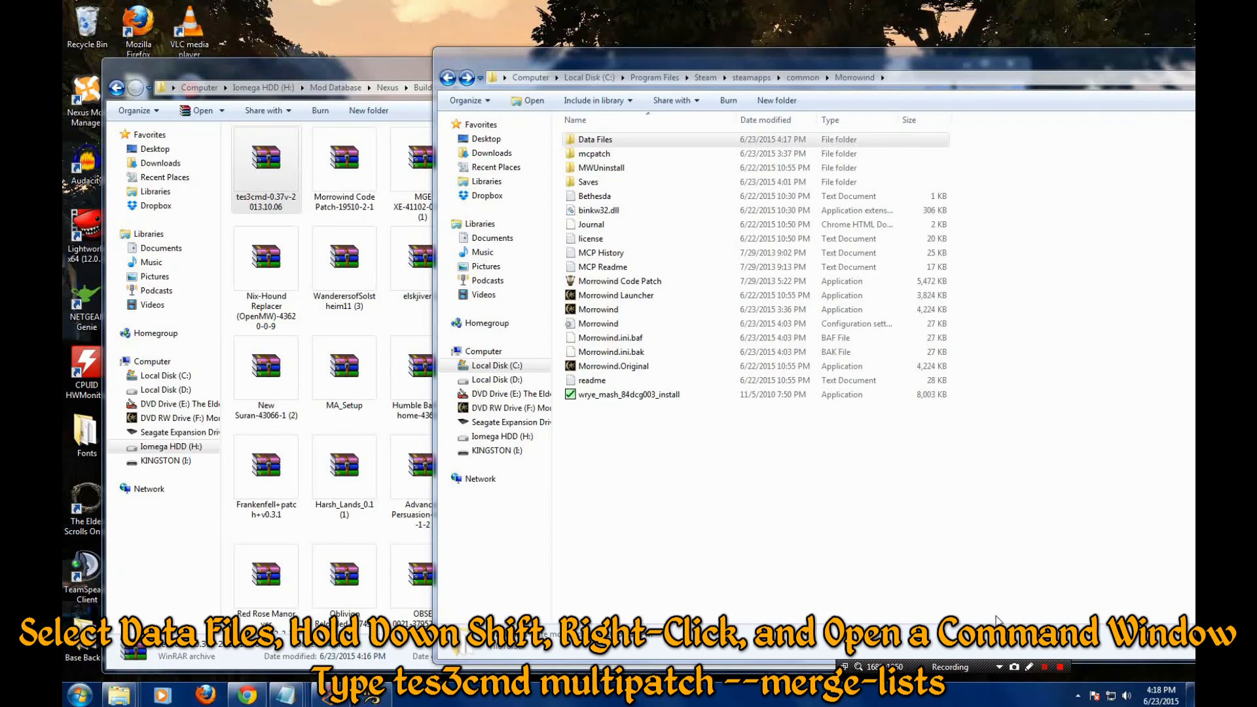
- Run tes3cmd multipatch --merge-lists from a command window opened on the Data Files folder
left_click(845, 556)
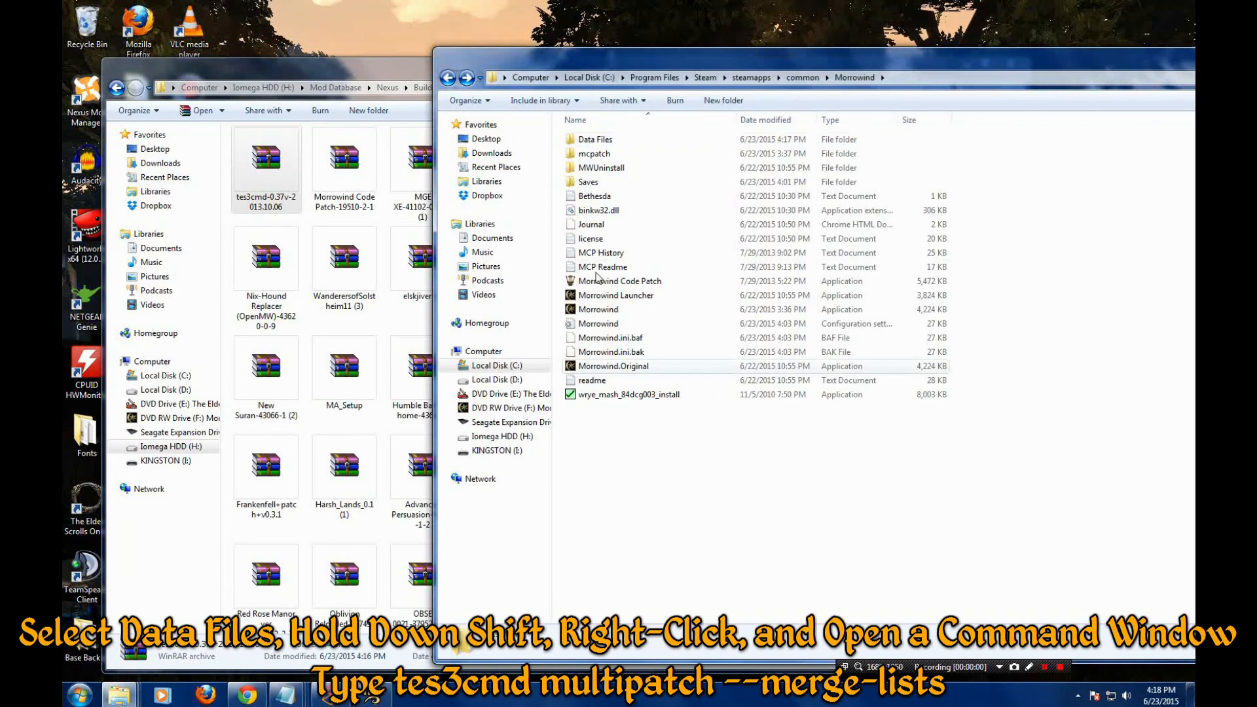
right_click(599, 143, "shift")
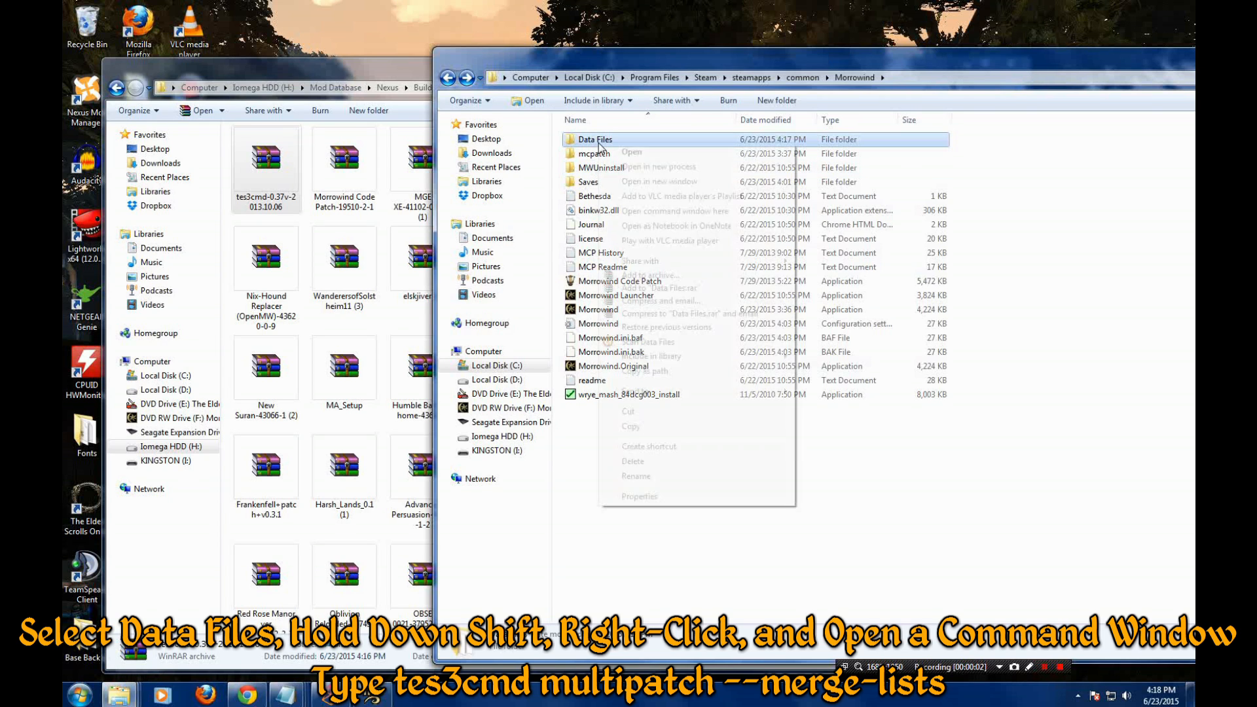
left_click(676, 212)
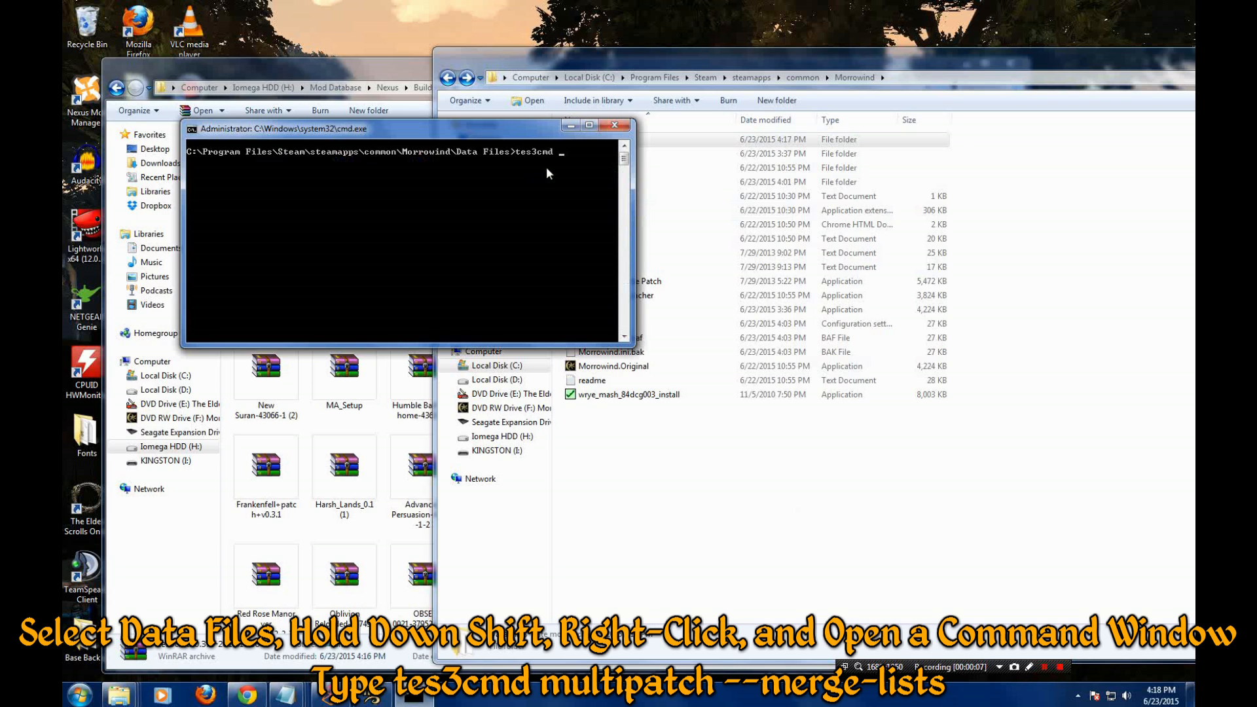
type("tes3cmd multipatch --merge-lists")
key("Return")
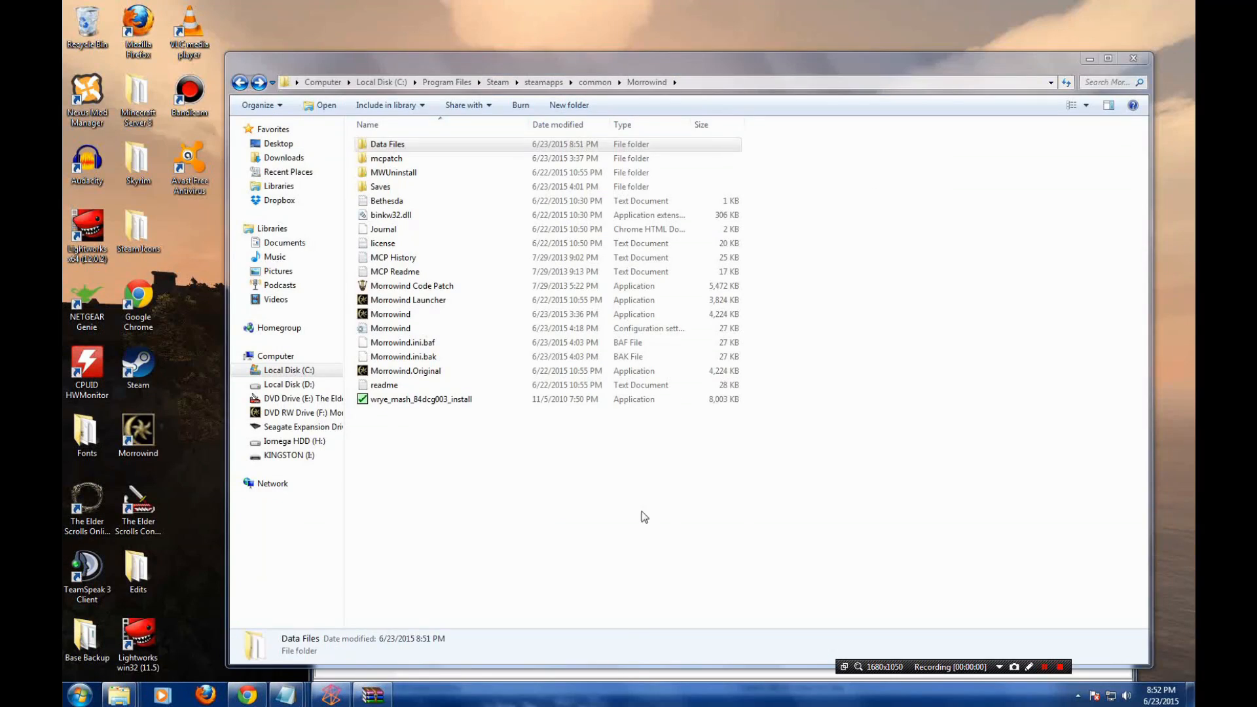
- Open a command window on Morrowind's Data Files folder and run tes3cmd multipatch
left_click(393, 146)
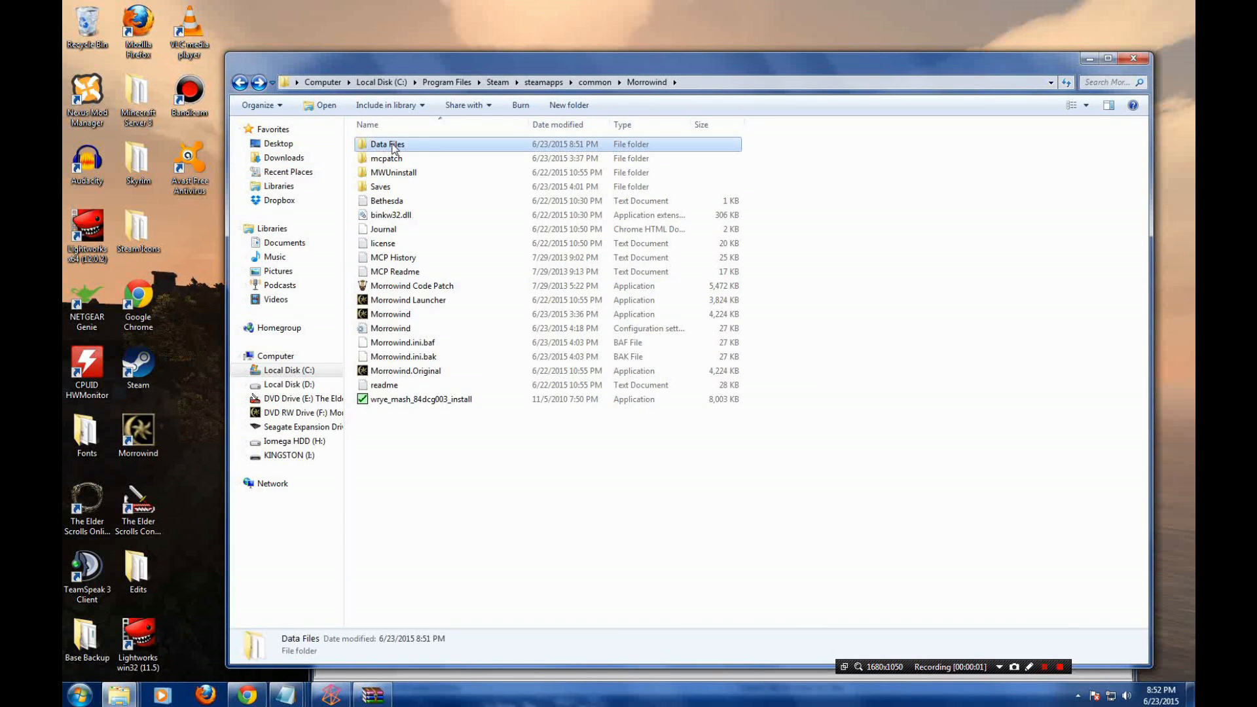
right_click(393, 147, "shift")
left_click(465, 213)
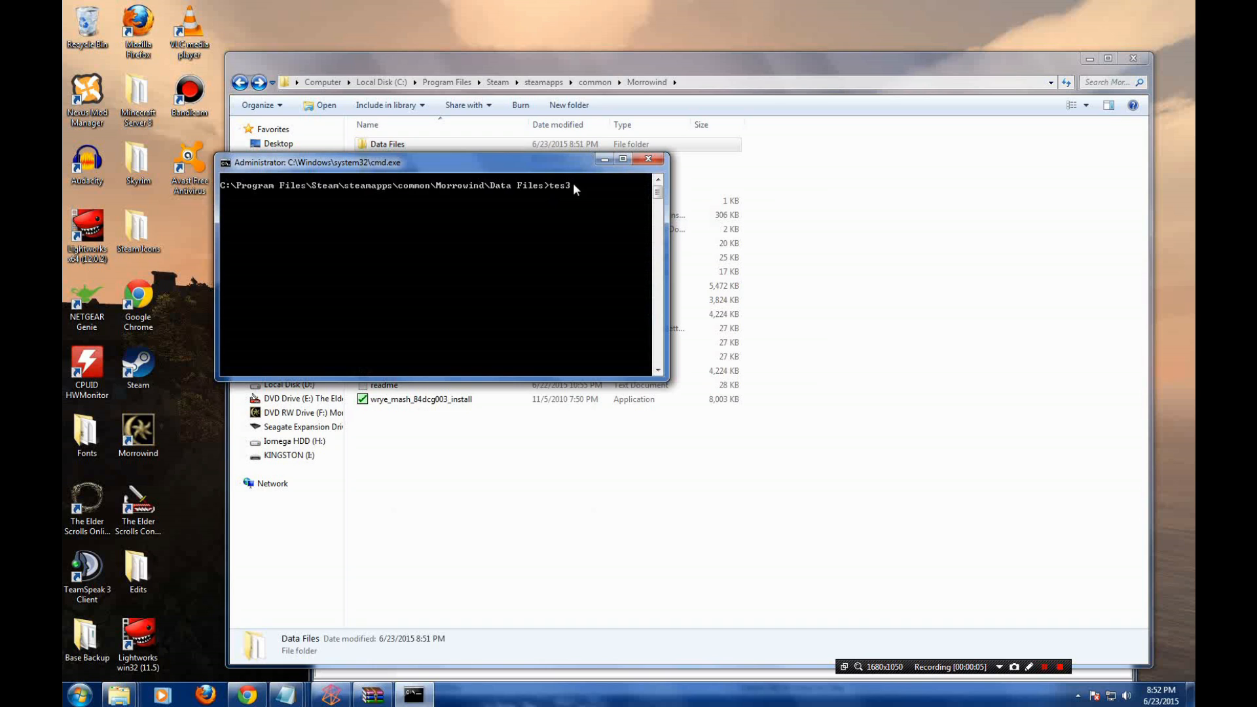
type("tes3cmd multipatch")
key("Return")
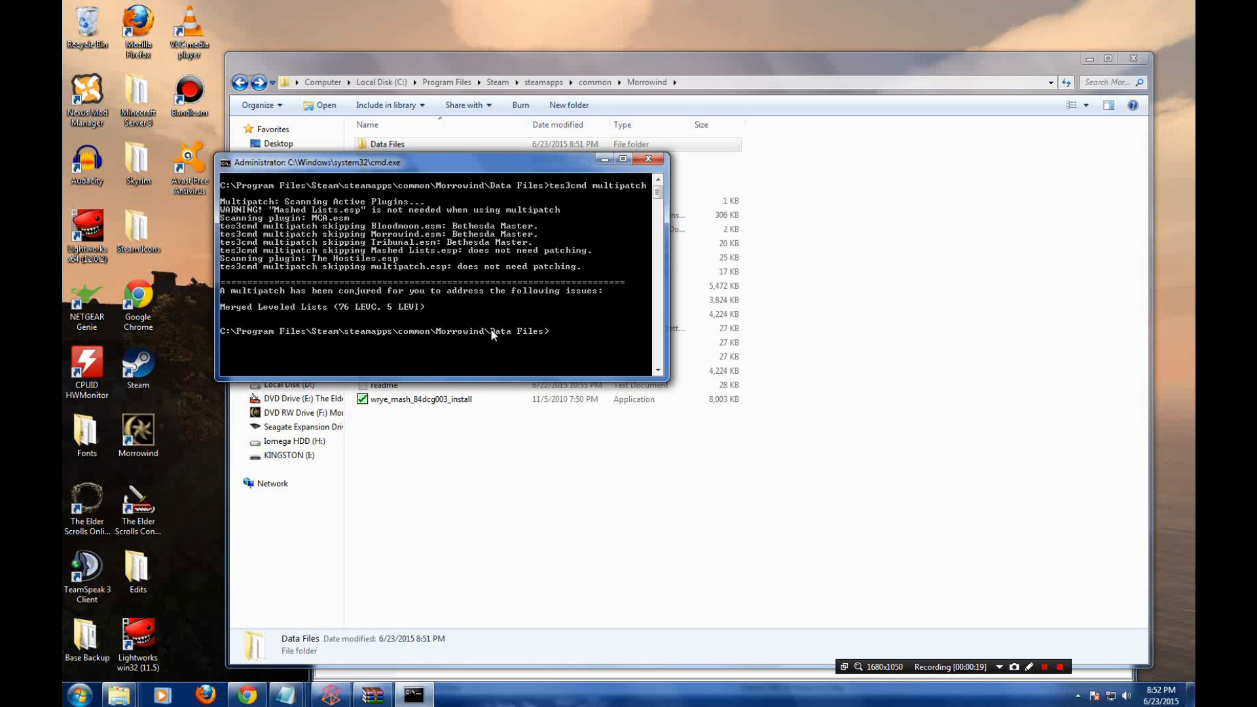
left_click(1059, 666)
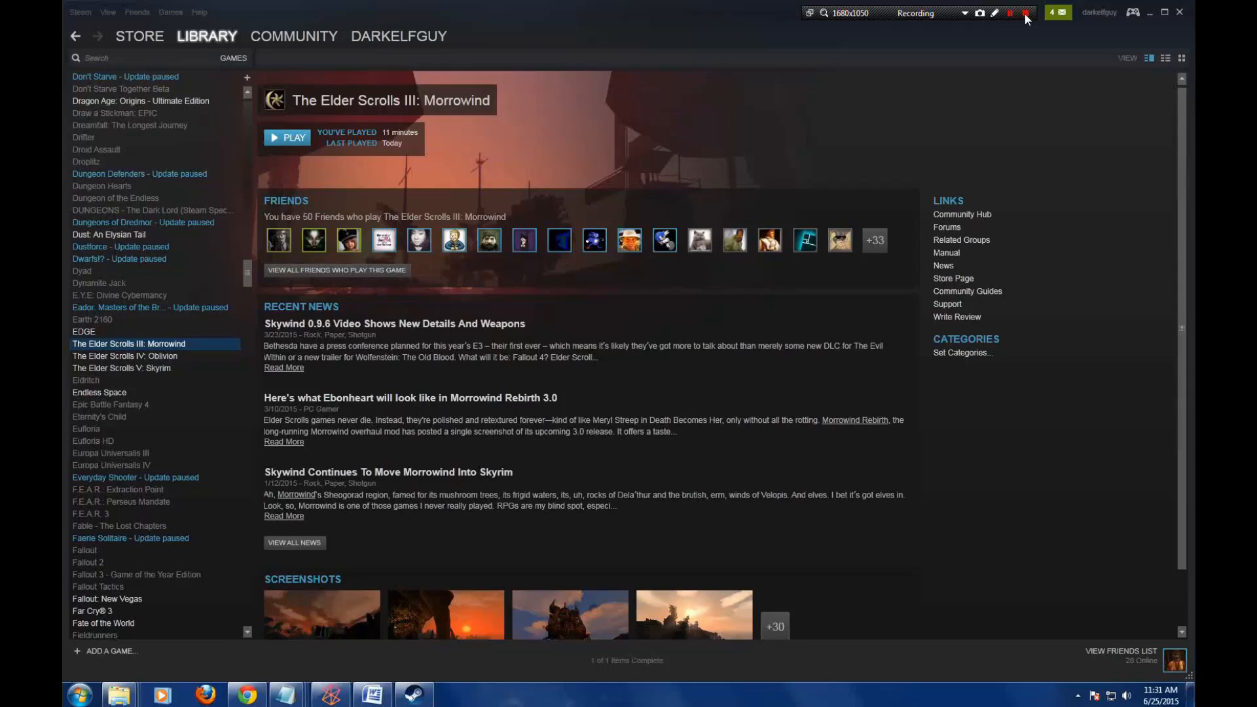
- Switch to Steam and disable the in-game Steam Overlay in the properties of The Elder Scrolls III: Morrowind
left_click(1026, 18)
right_click(165, 350)
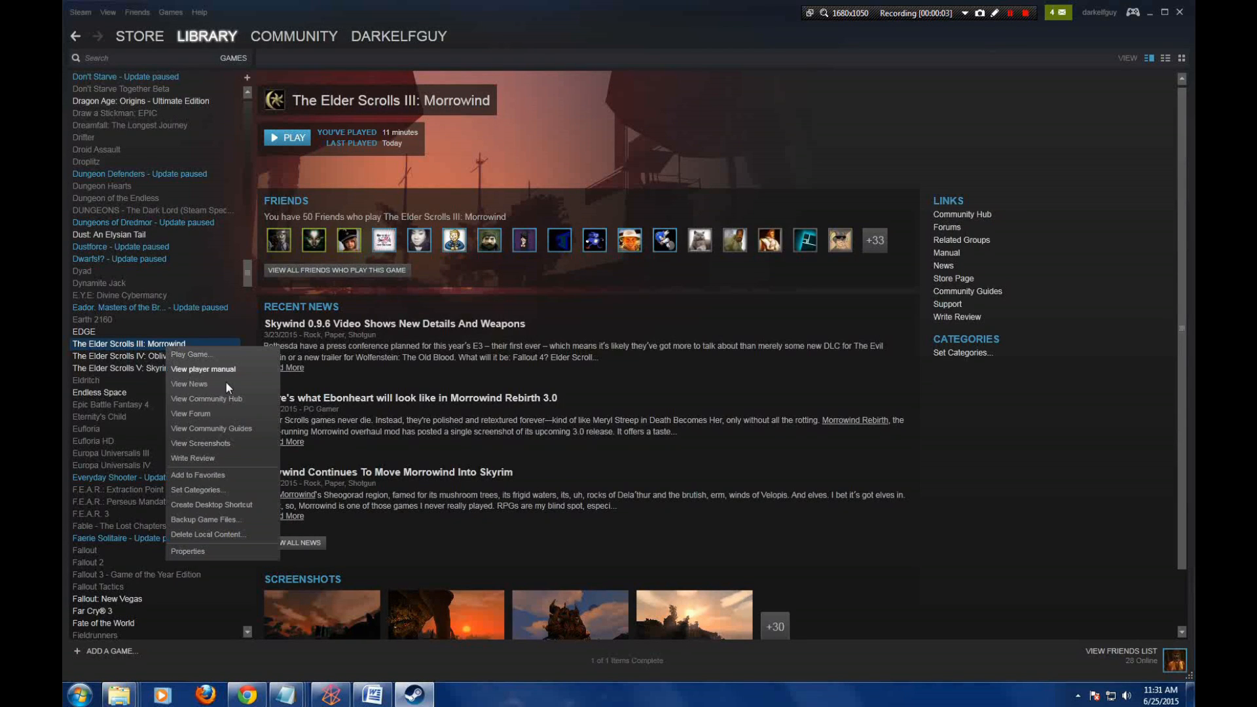
left_click(257, 550)
left_click(448, 280)
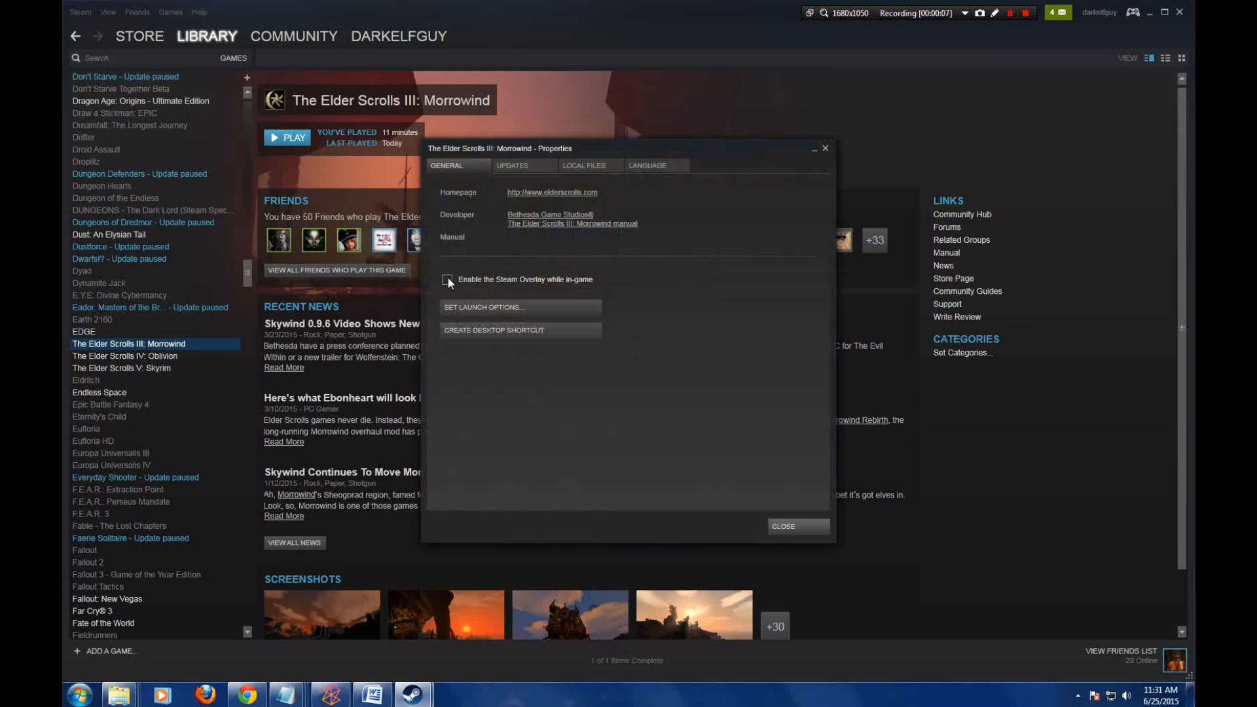
left_click(792, 532)
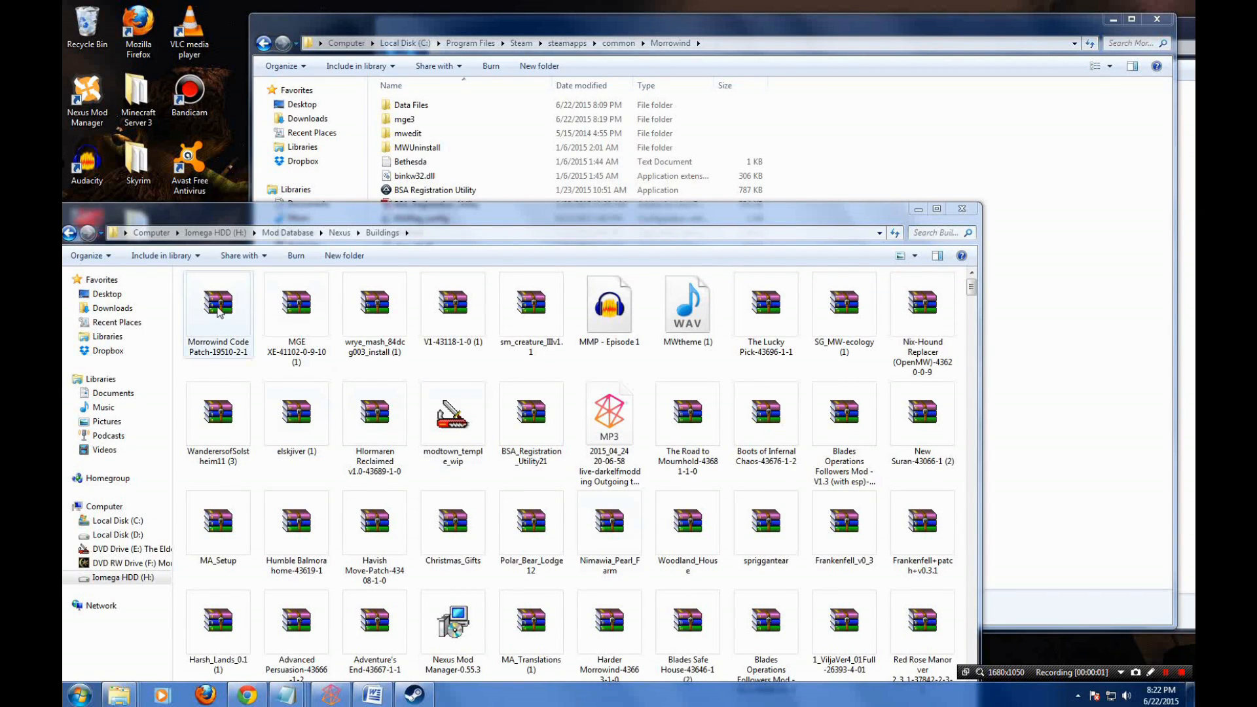
- Extract everything from the Morrowind Code Patch-19510-2-1 archive into the Morrowind folder, merging Data Files, and close the archive
left_click(218, 313)
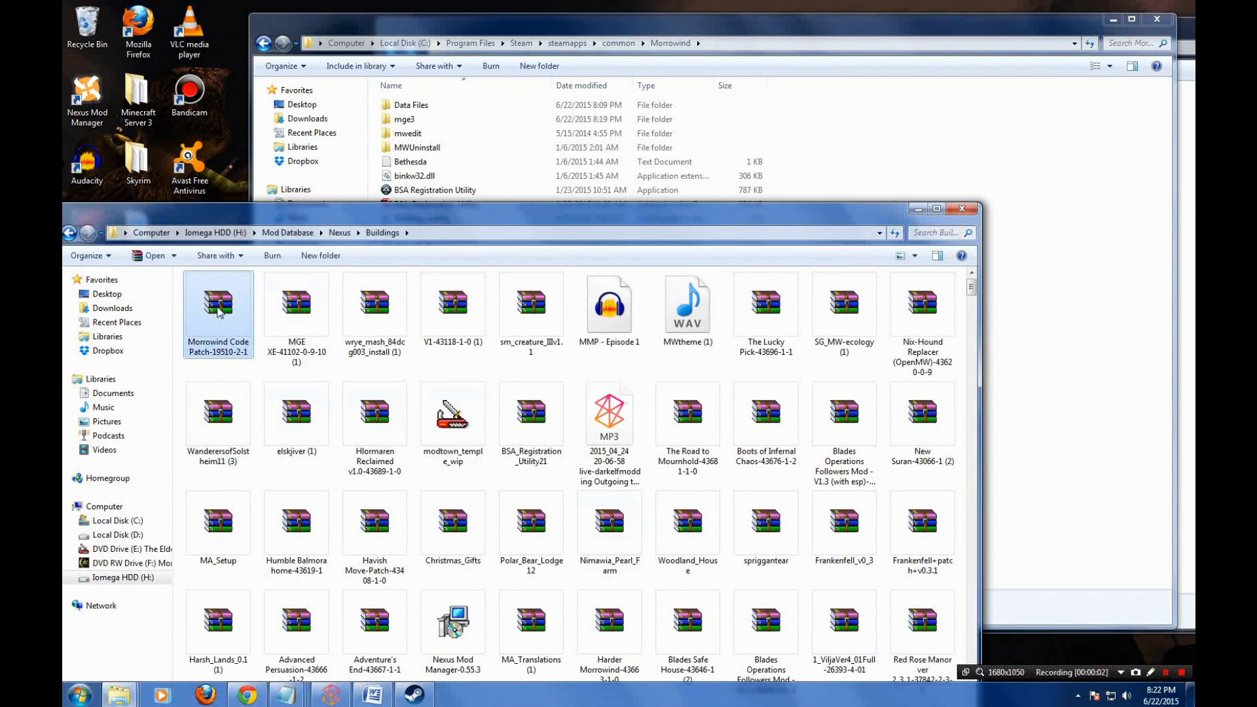
double_click(218, 313)
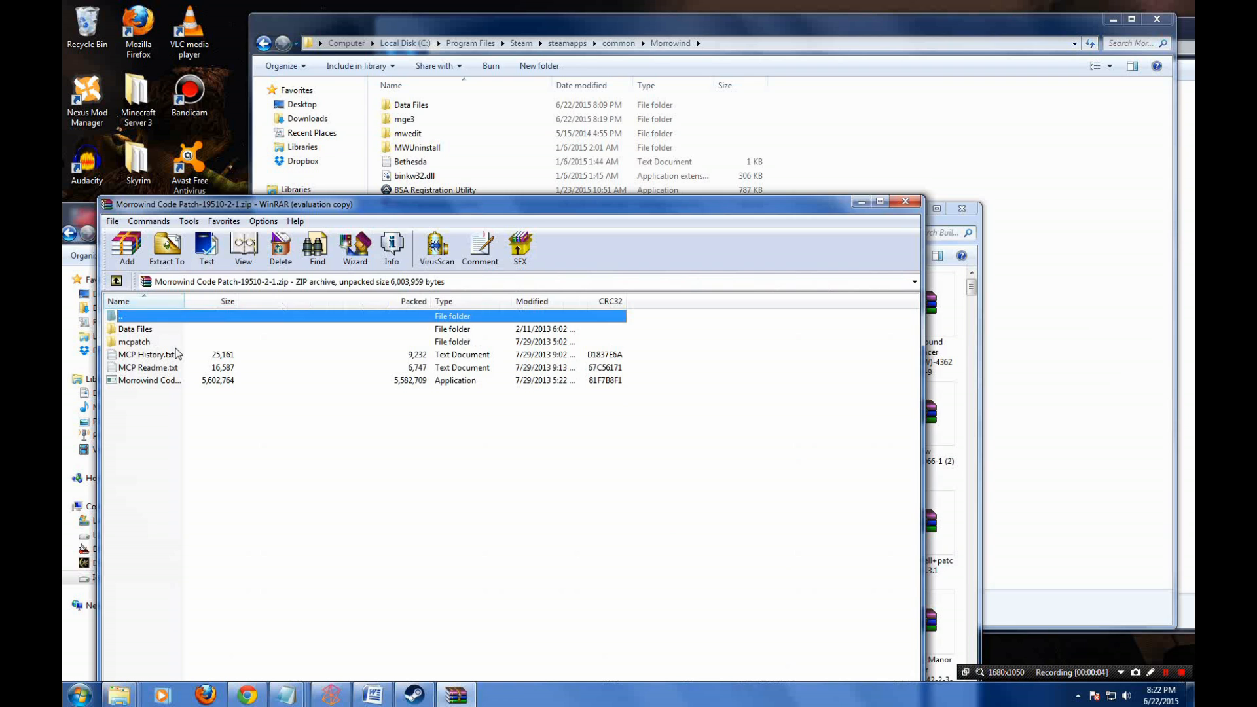
left_click(611, 421)
left_click_drag(178, 414, 1096, 285)
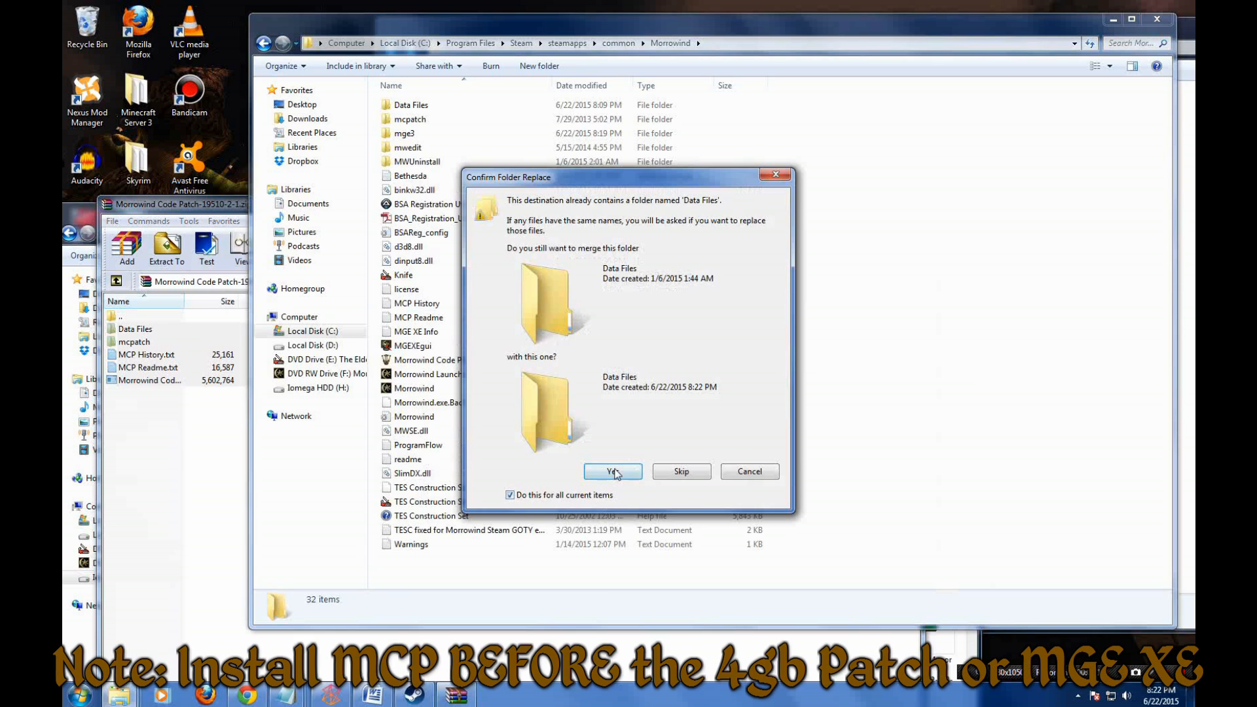
left_click(613, 472)
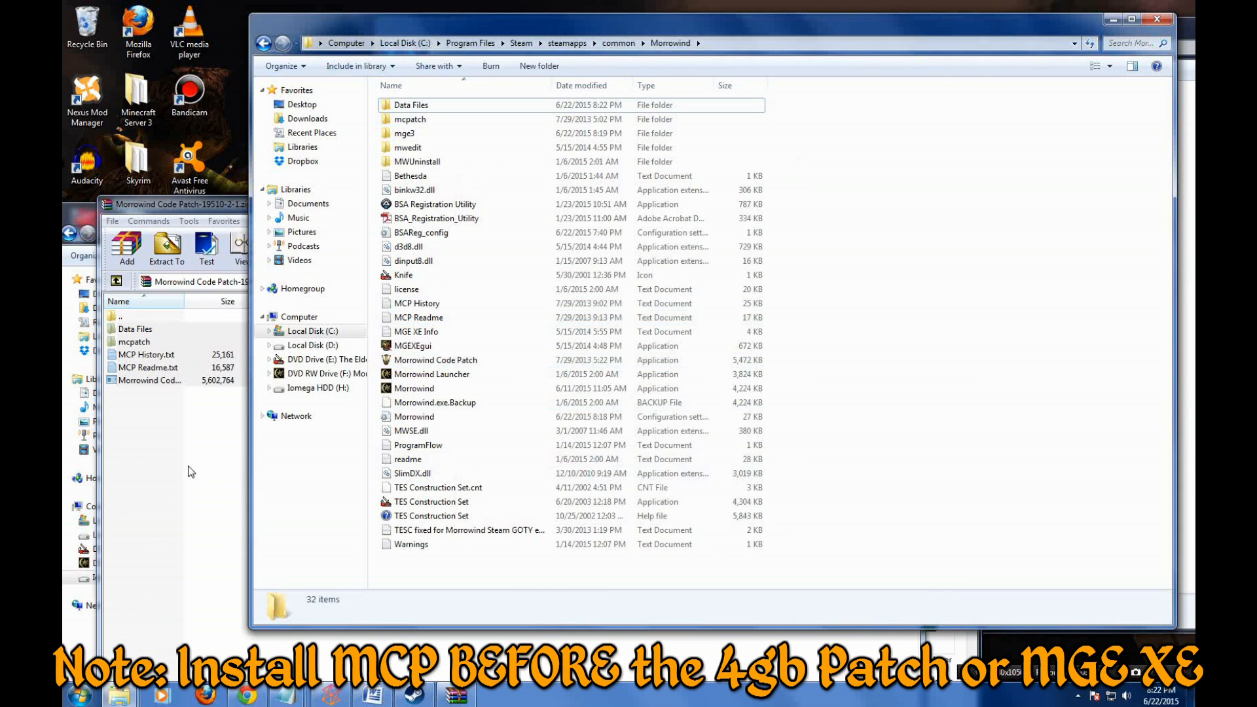
left_click(191, 472)
left_click(912, 201)
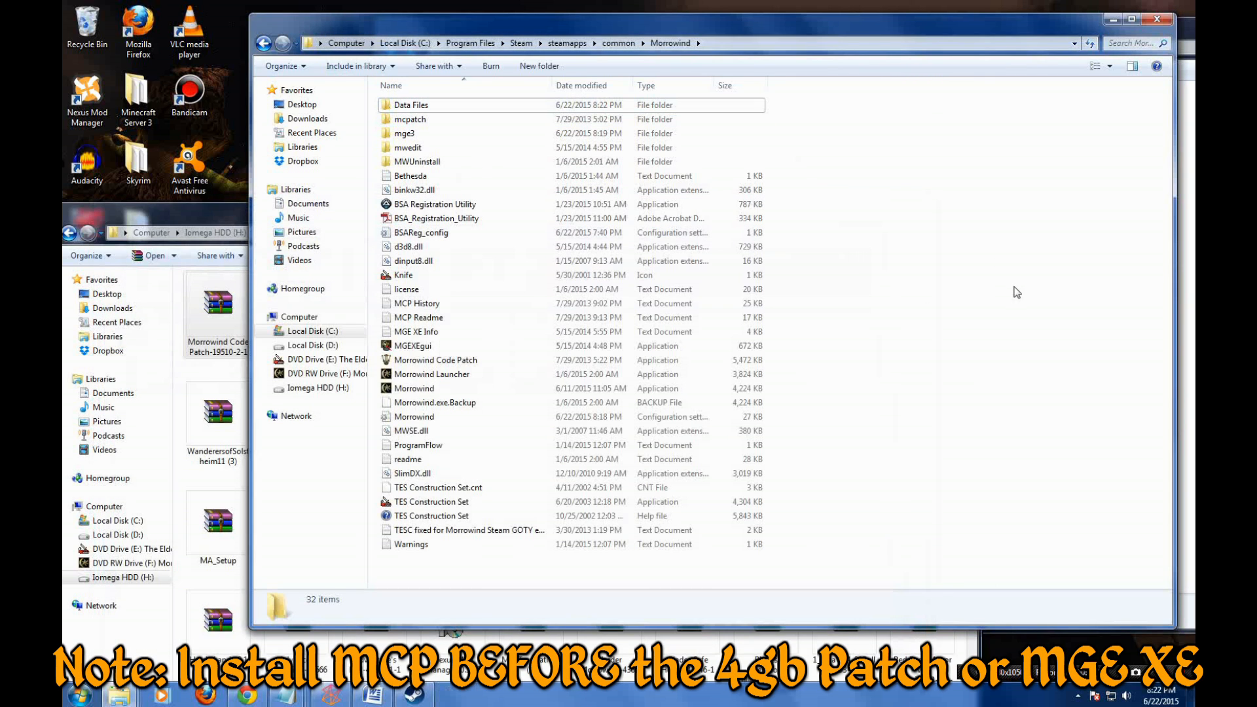
- Launch Morrowind Code Patch from the Morrowind folder and enable the Hidden traps, Hidden locks and Map expansion patches
double_click(465, 362)
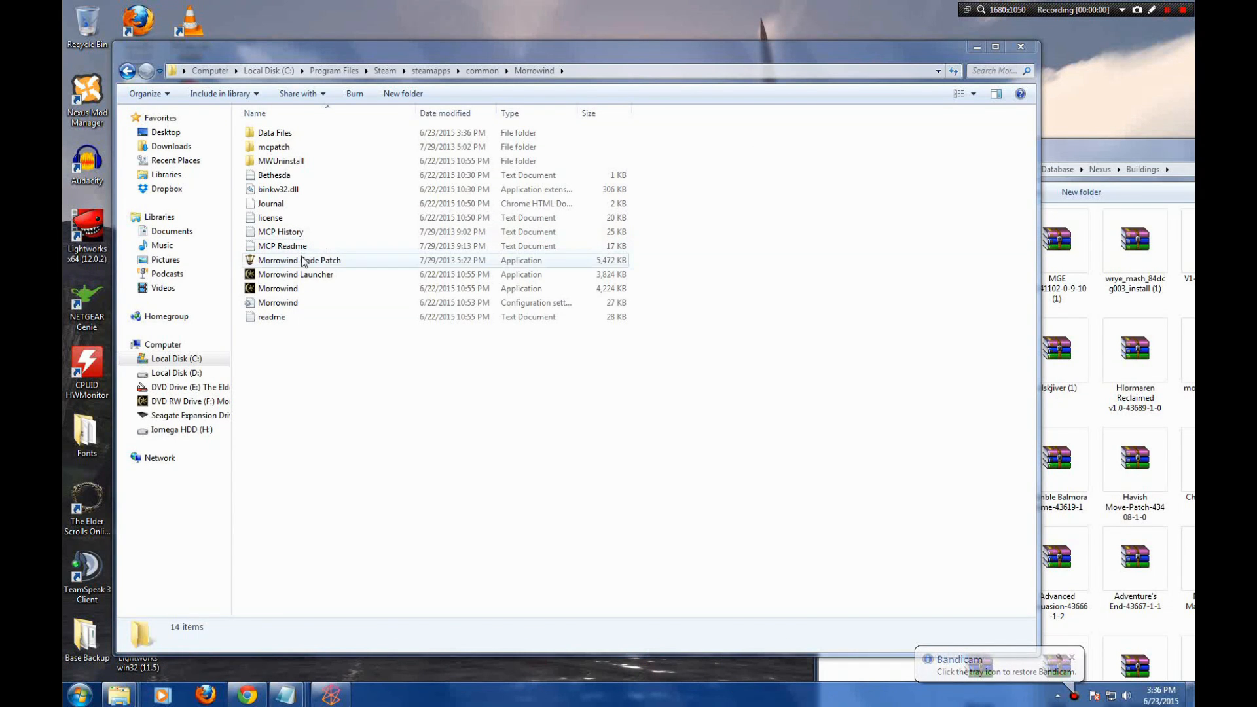
left_click(301, 262)
double_click(302, 262)
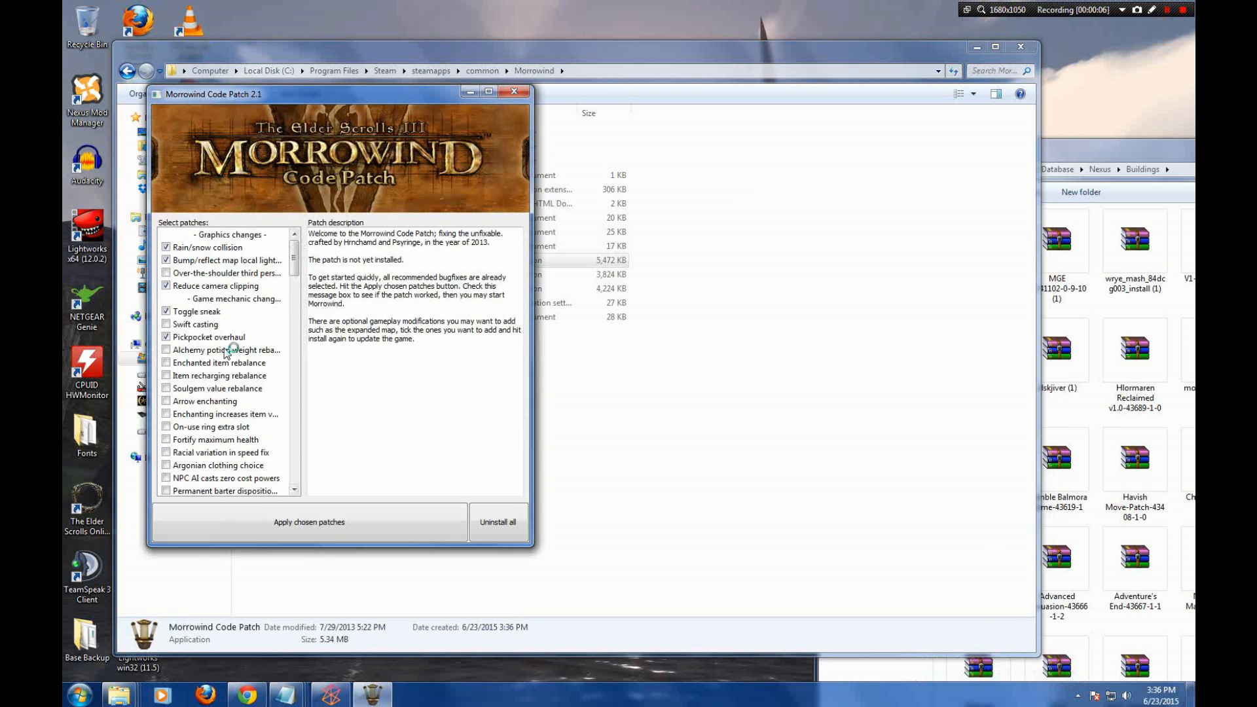
left_click_drag(294, 261, 293, 274)
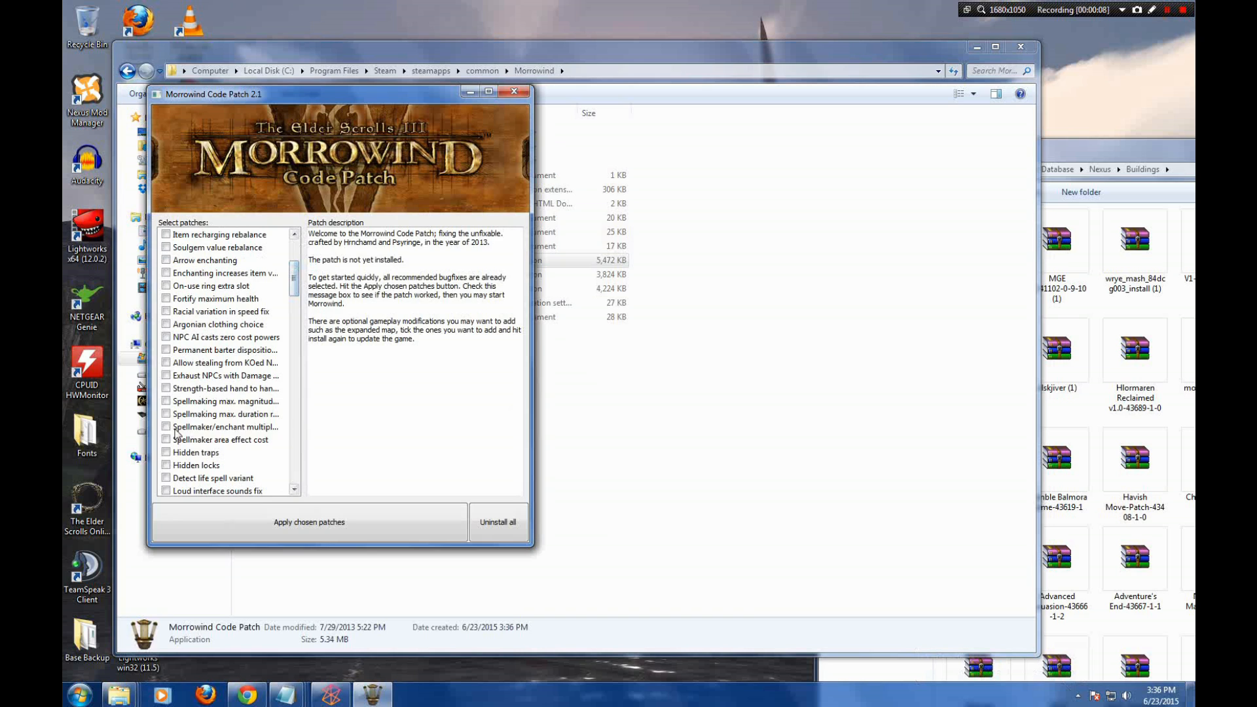
left_click(166, 452)
left_click(166, 466)
left_click_drag(294, 287, 295, 320)
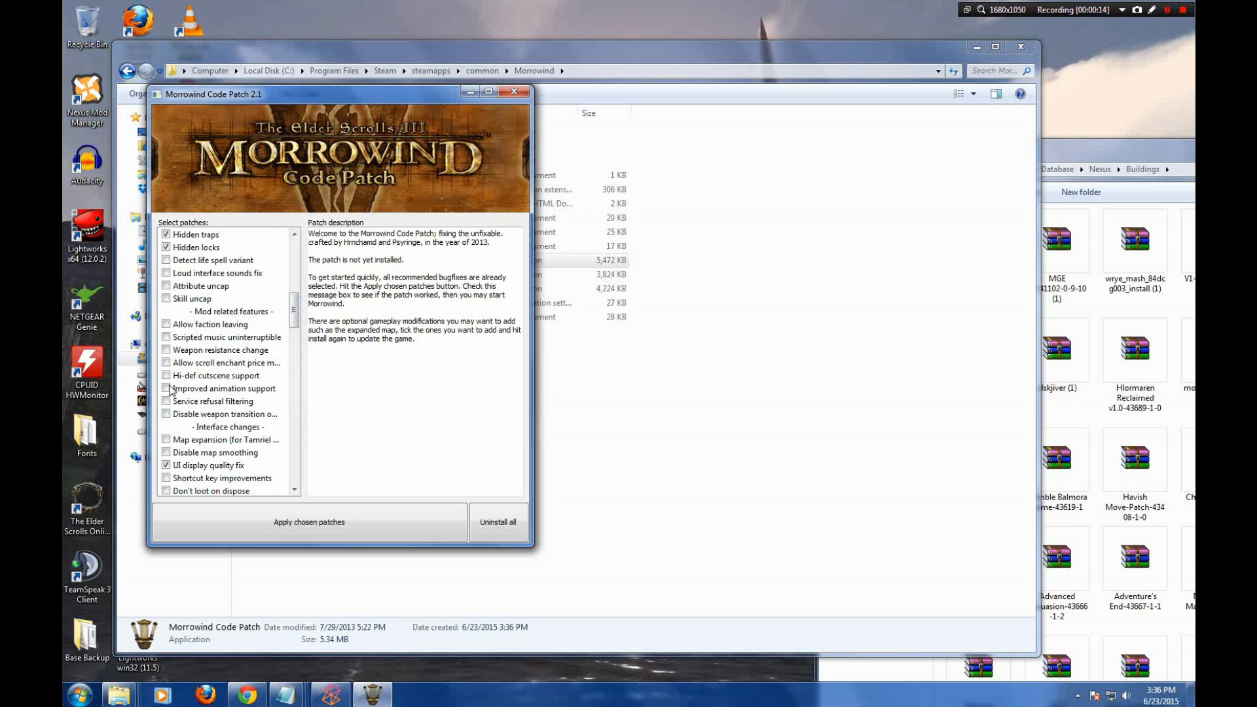
scroll(169, 412, "down", 3)
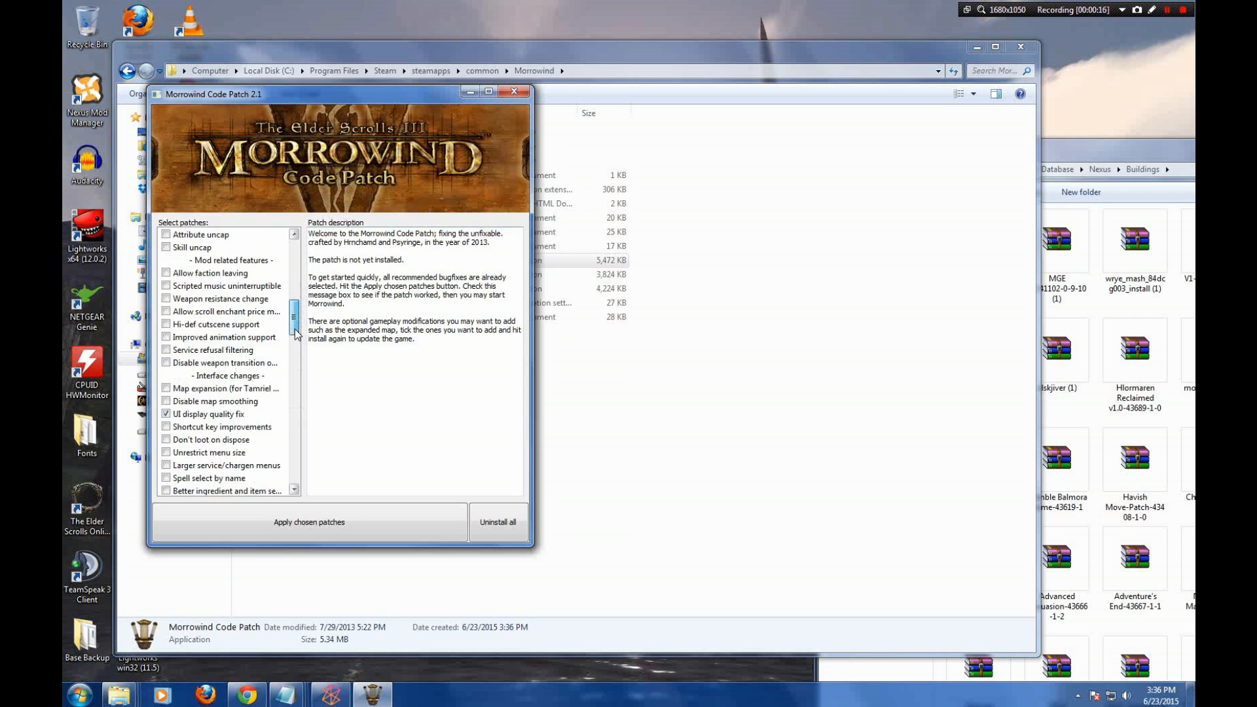
left_click(168, 339)
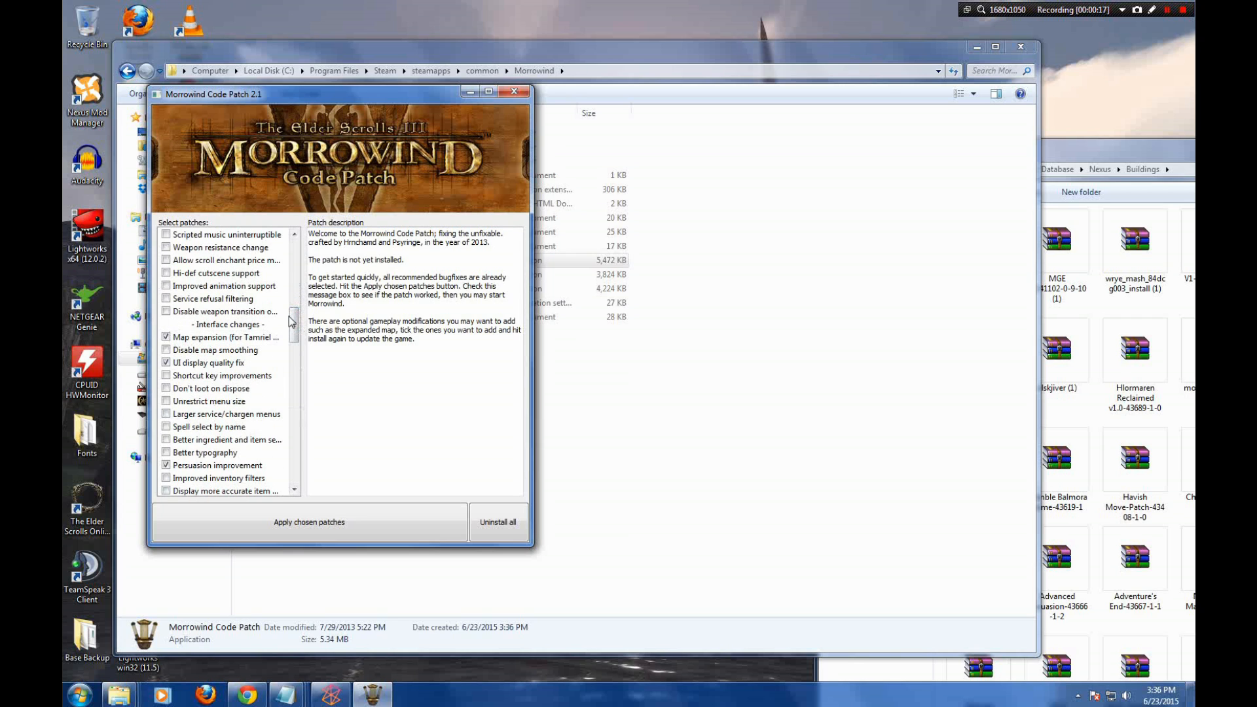
- Apply the chosen patches to Morrowind and exit Morrowind Code Patch
left_click_drag(295, 320, 295, 465)
left_click(306, 523)
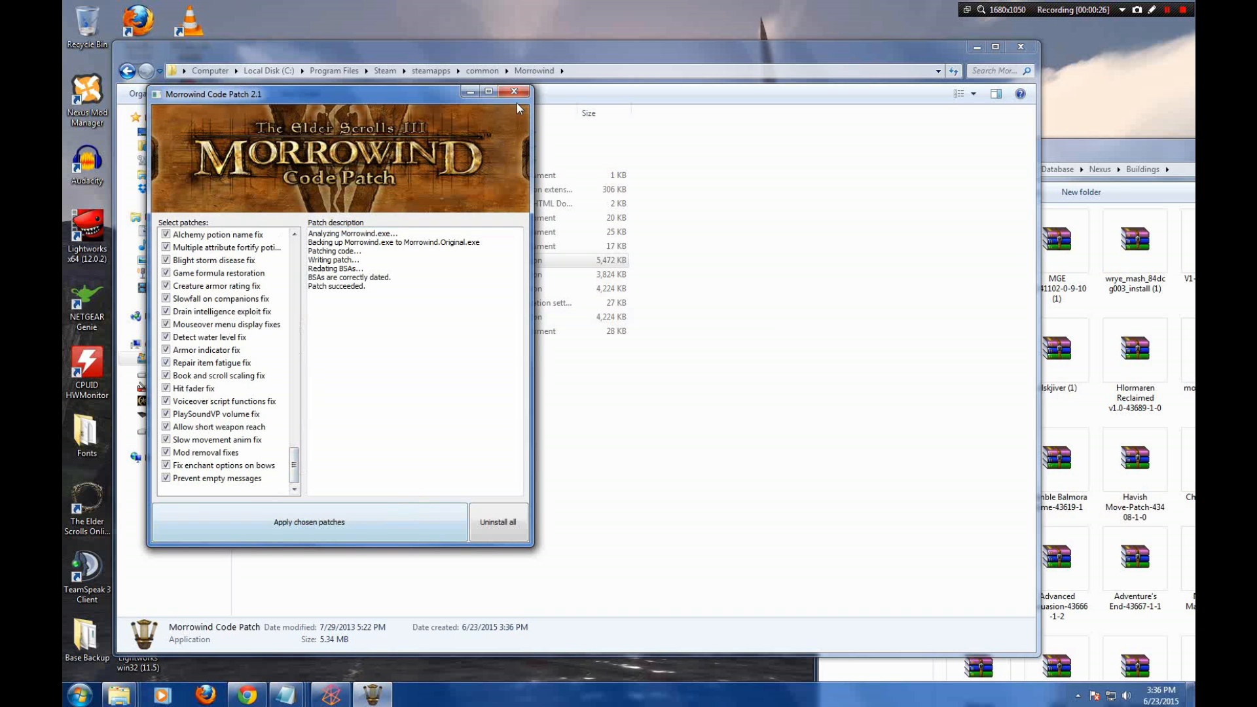
left_click(514, 92)
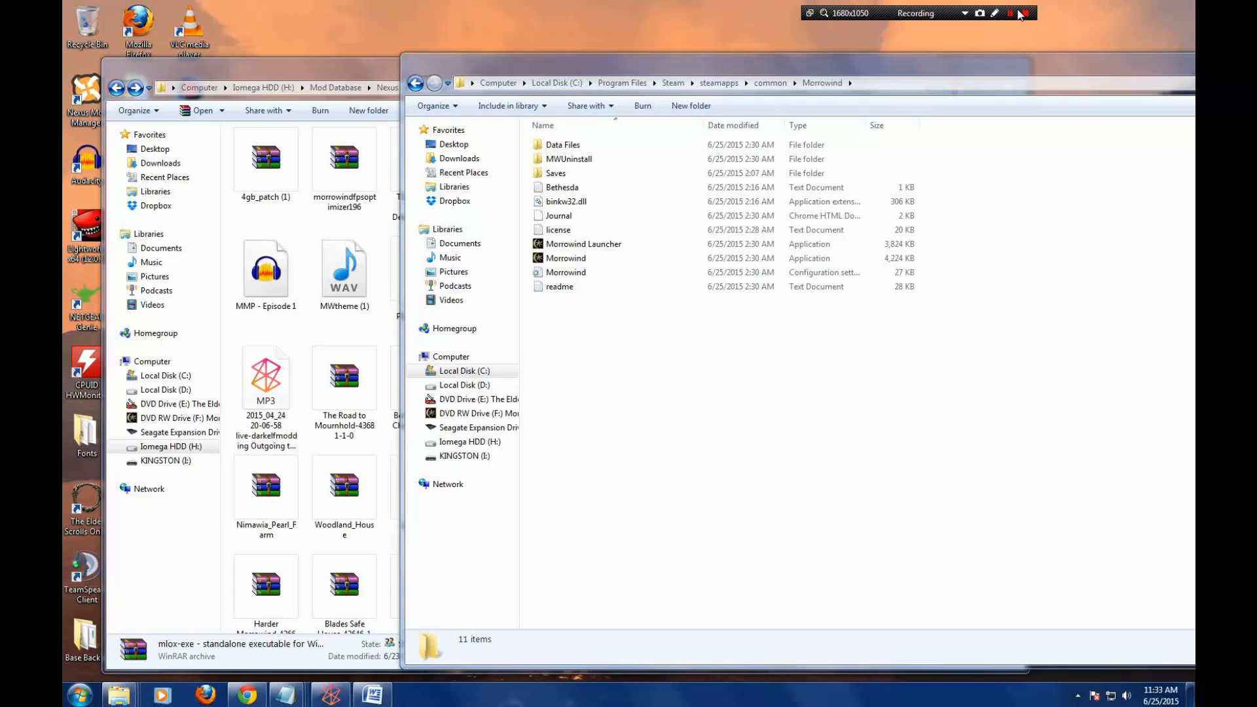
- Extract 4gb_patch.exe from the 4gb_patch (1) archive into the Morrowind folder and close the archive
left_click(262, 172)
double_click(262, 171)
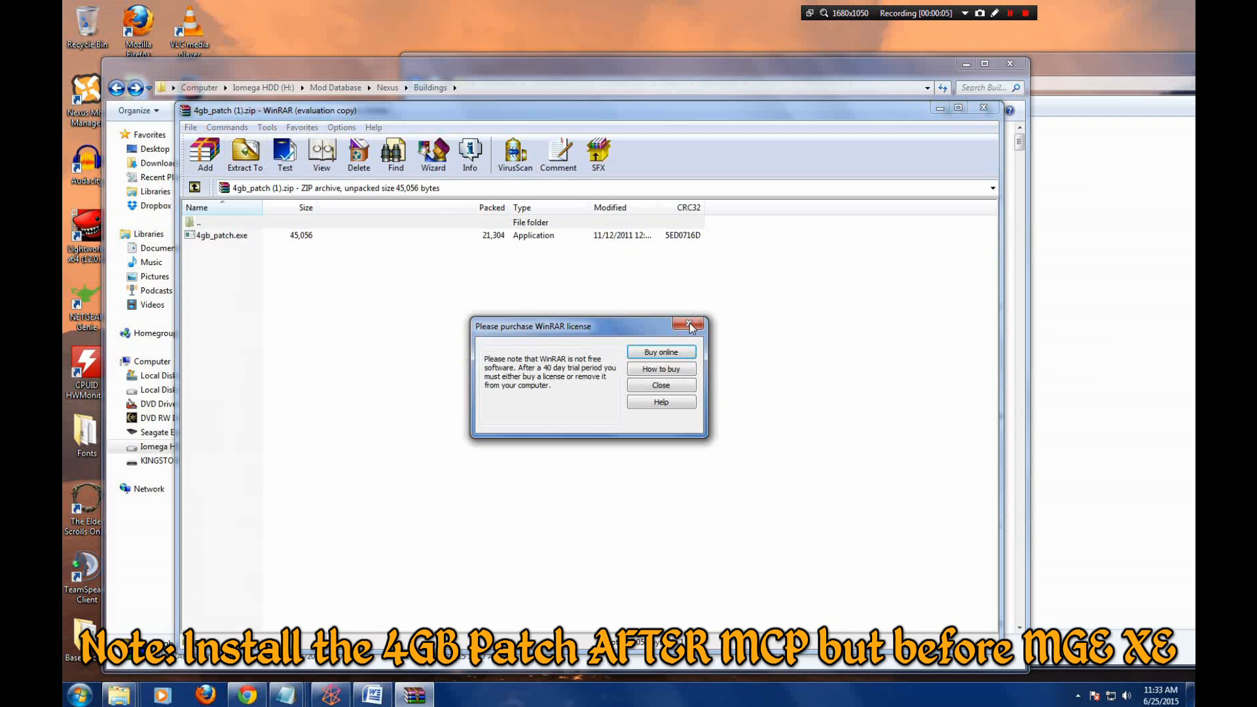
left_click(689, 323)
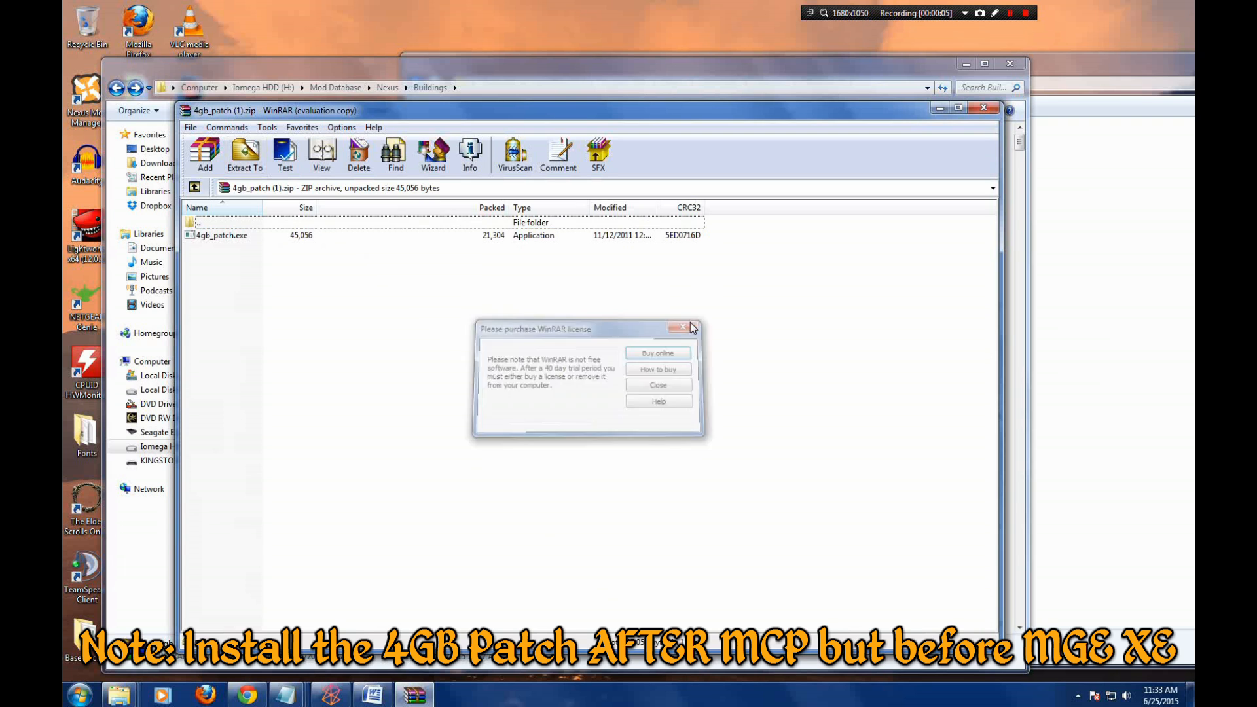
left_click_drag(200, 237, 1074, 267)
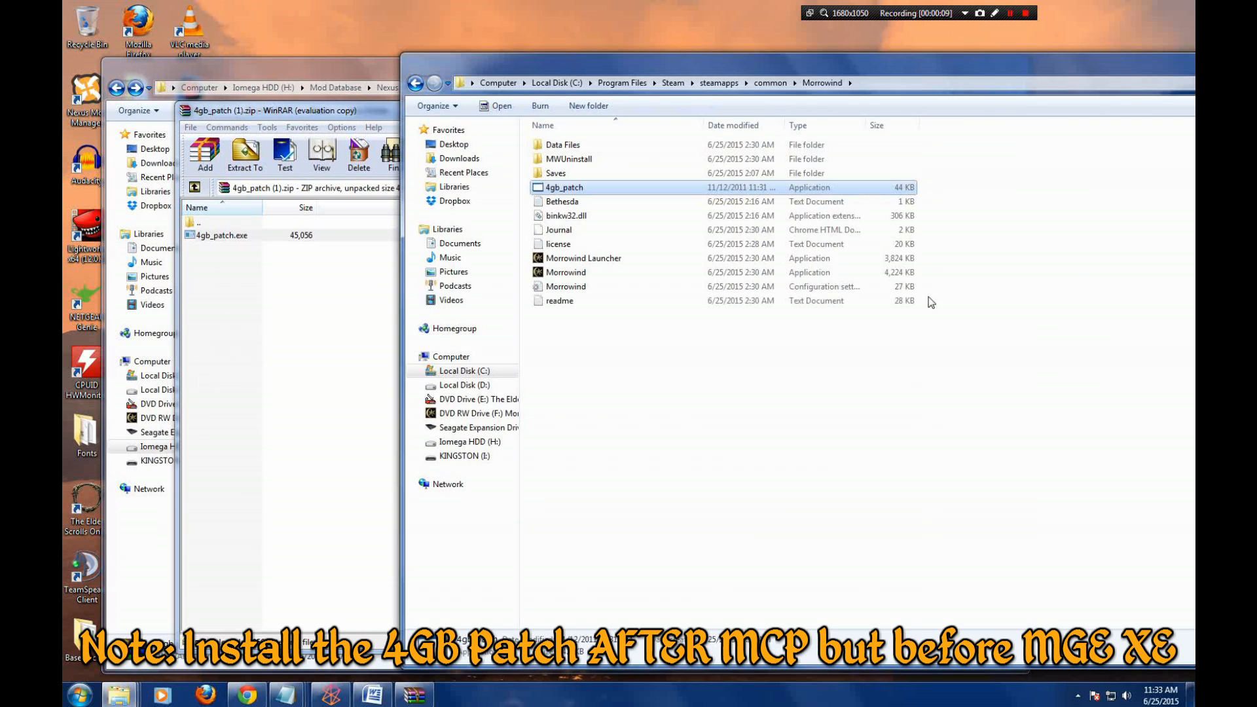
left_click(288, 343)
left_click(983, 108)
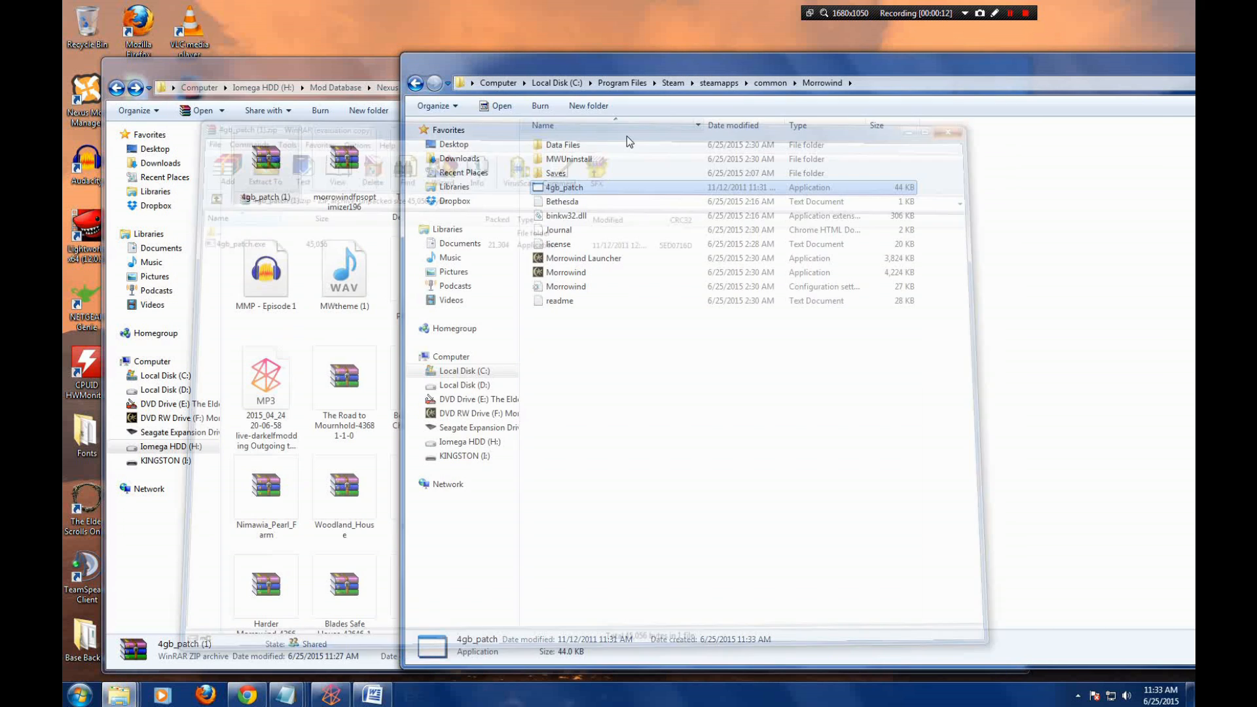
- Minimize the Buildings folder window and use 4gb_patch to patch the Morrowind application
left_click(332, 70)
left_click(966, 64)
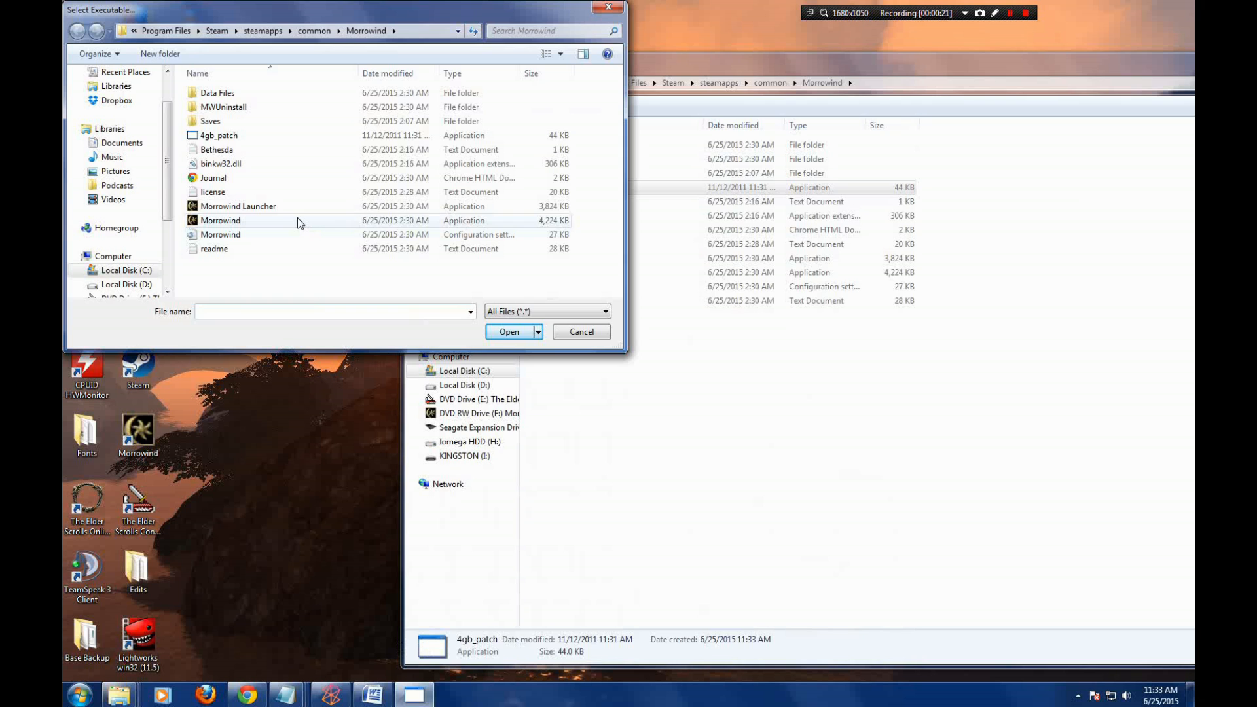
left_click(298, 220)
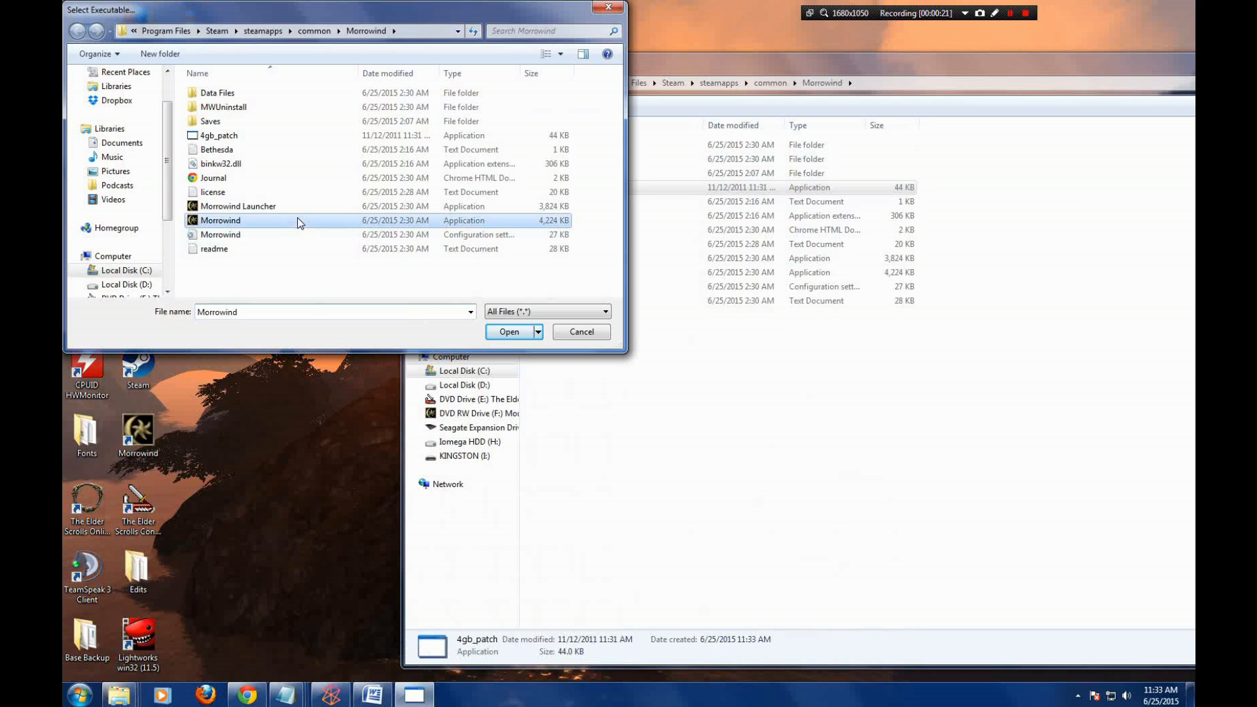
left_click(503, 332)
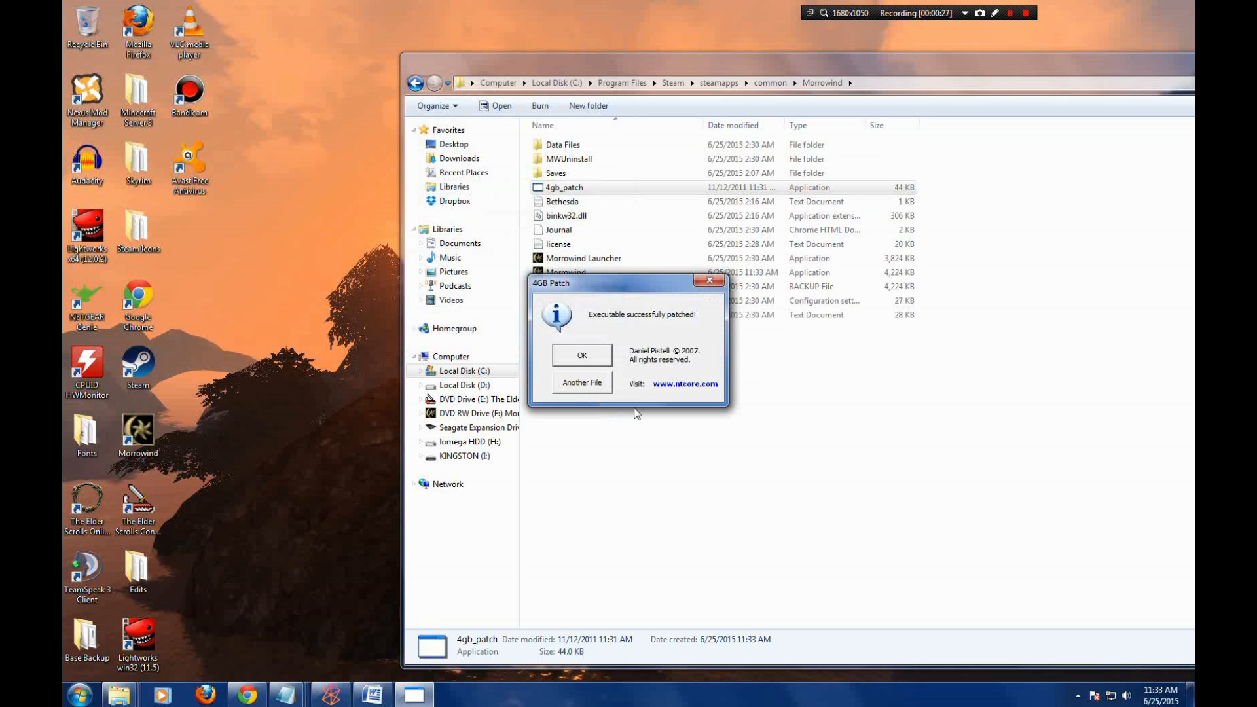
left_click(581, 355)
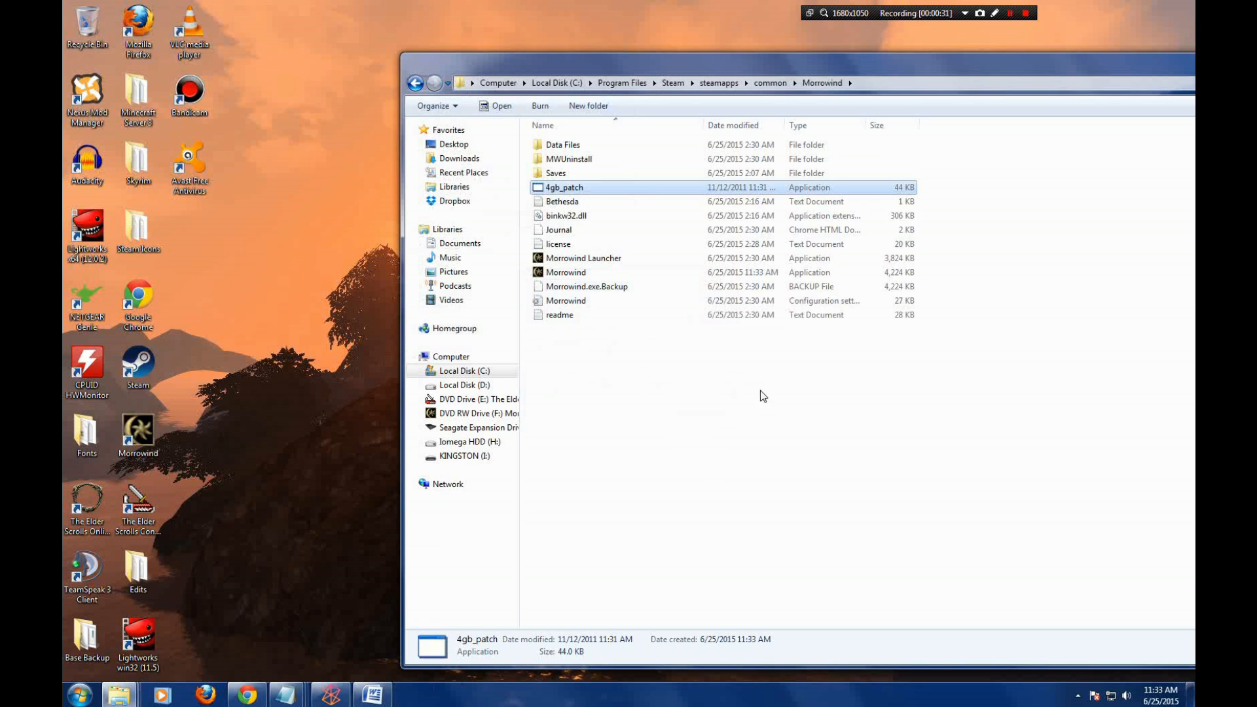
left_click(733, 367)
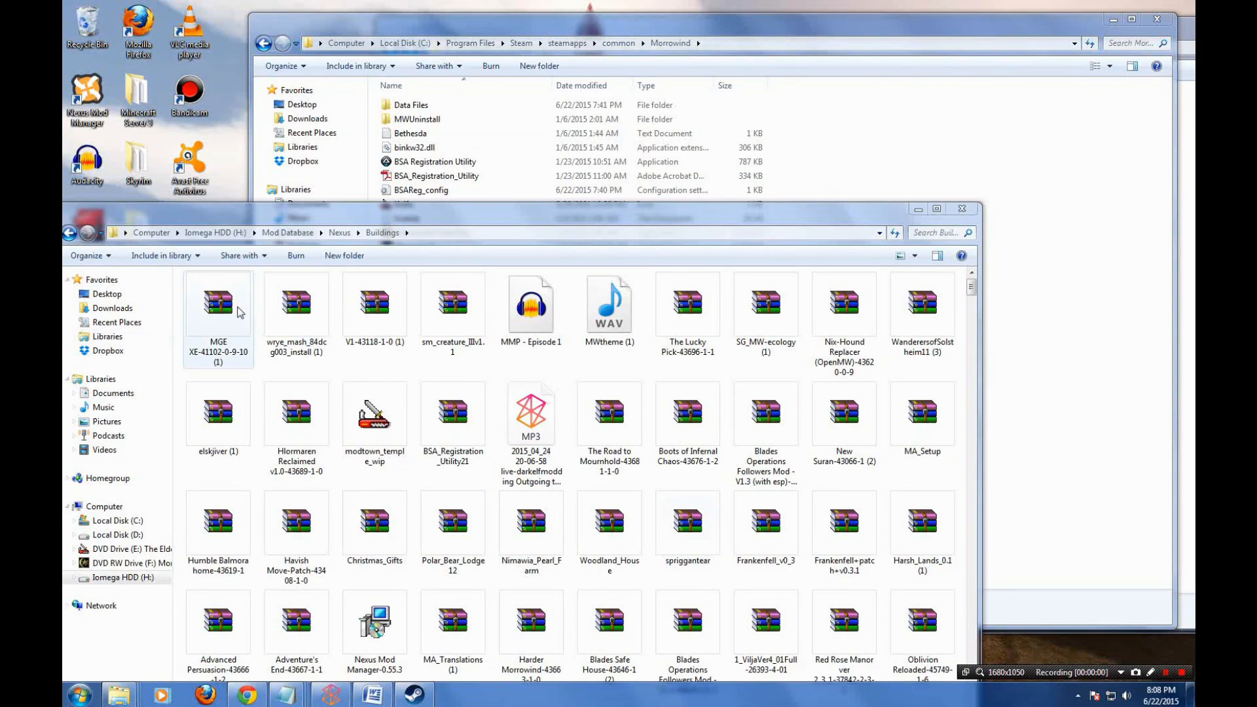
double_click(238, 311)
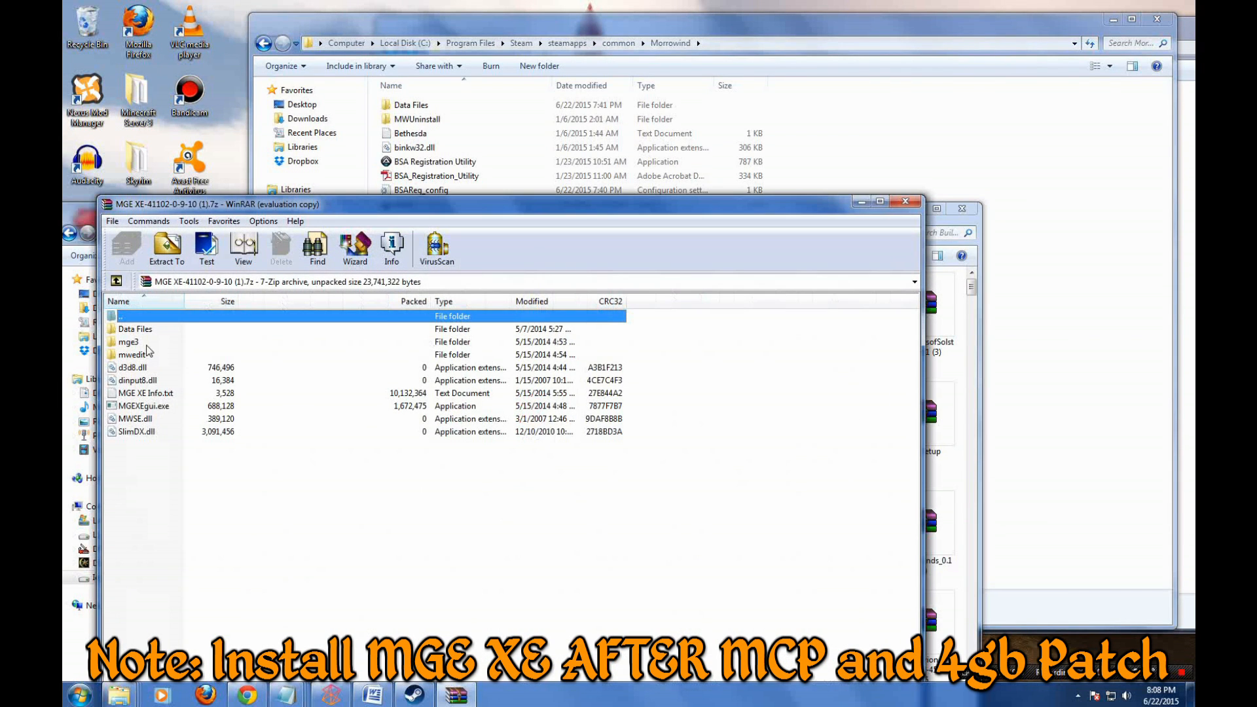
left_click(612, 418)
left_click_drag(171, 452, 139, 334)
left_click_drag(143, 330, 1017, 188)
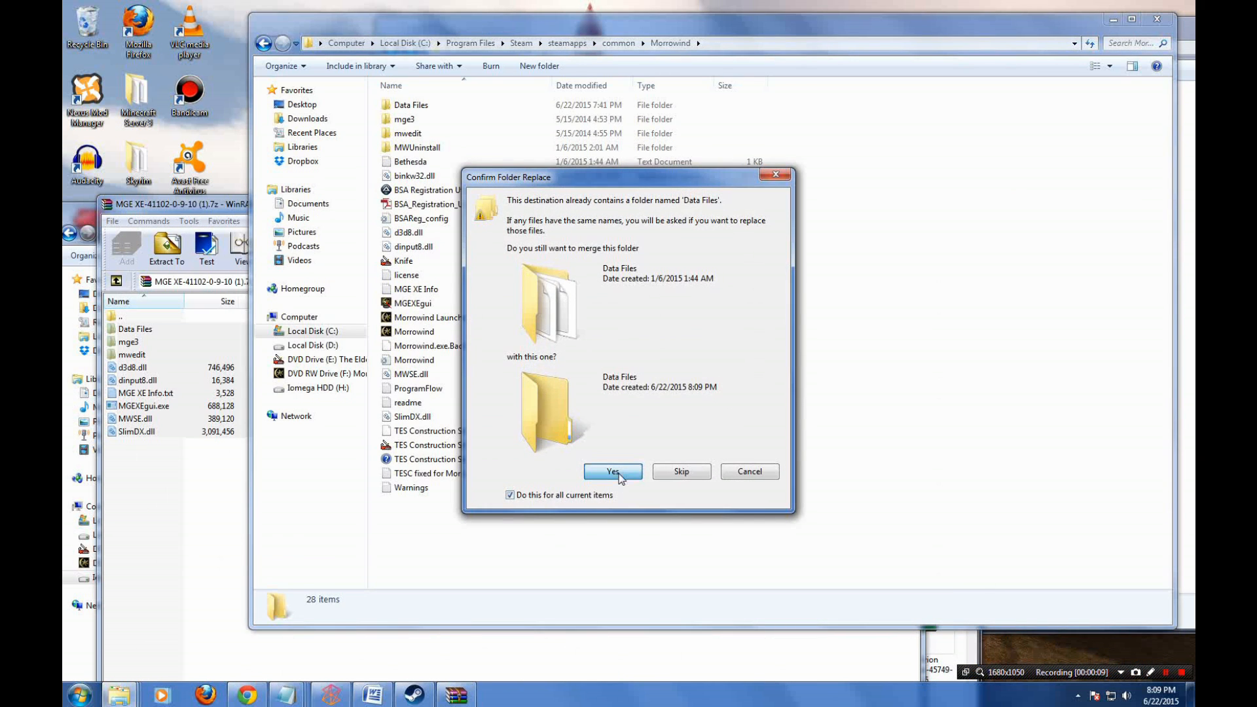
left_click(610, 472)
left_click(599, 530)
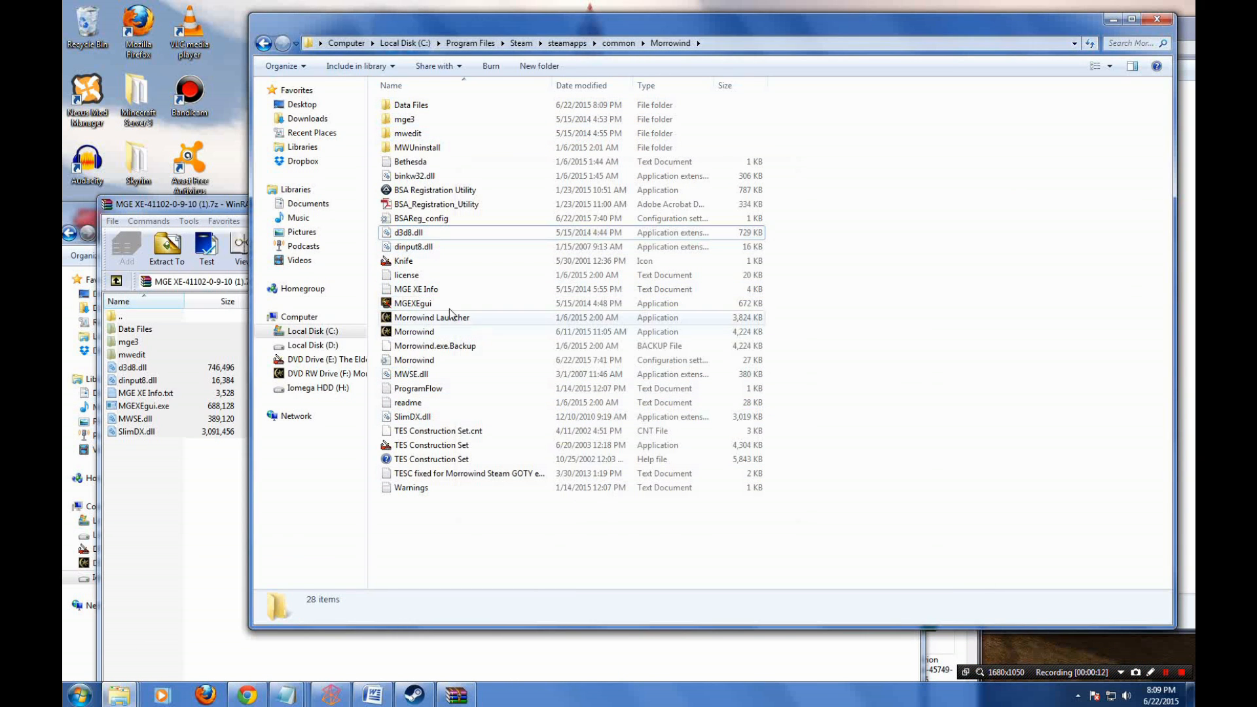
- Launch MGEXEgui from the Morrowind folder and try to enable Use Distant Land
left_click(429, 307)
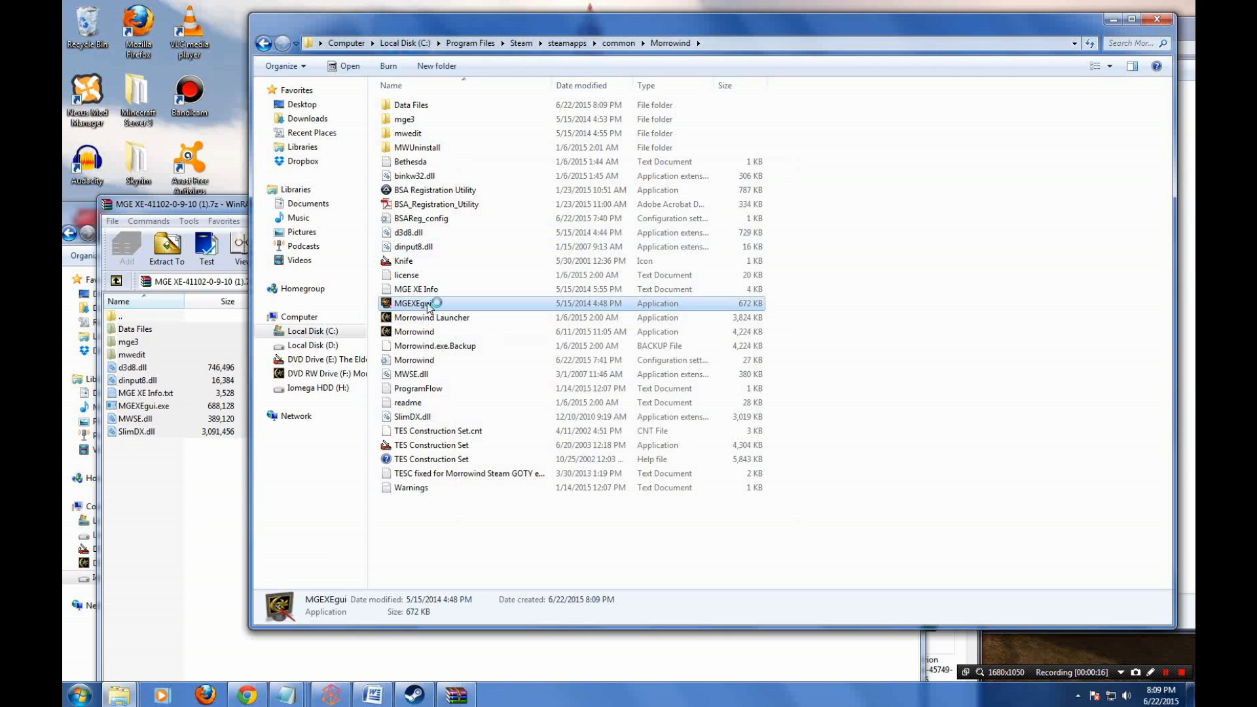
double_click(429, 305)
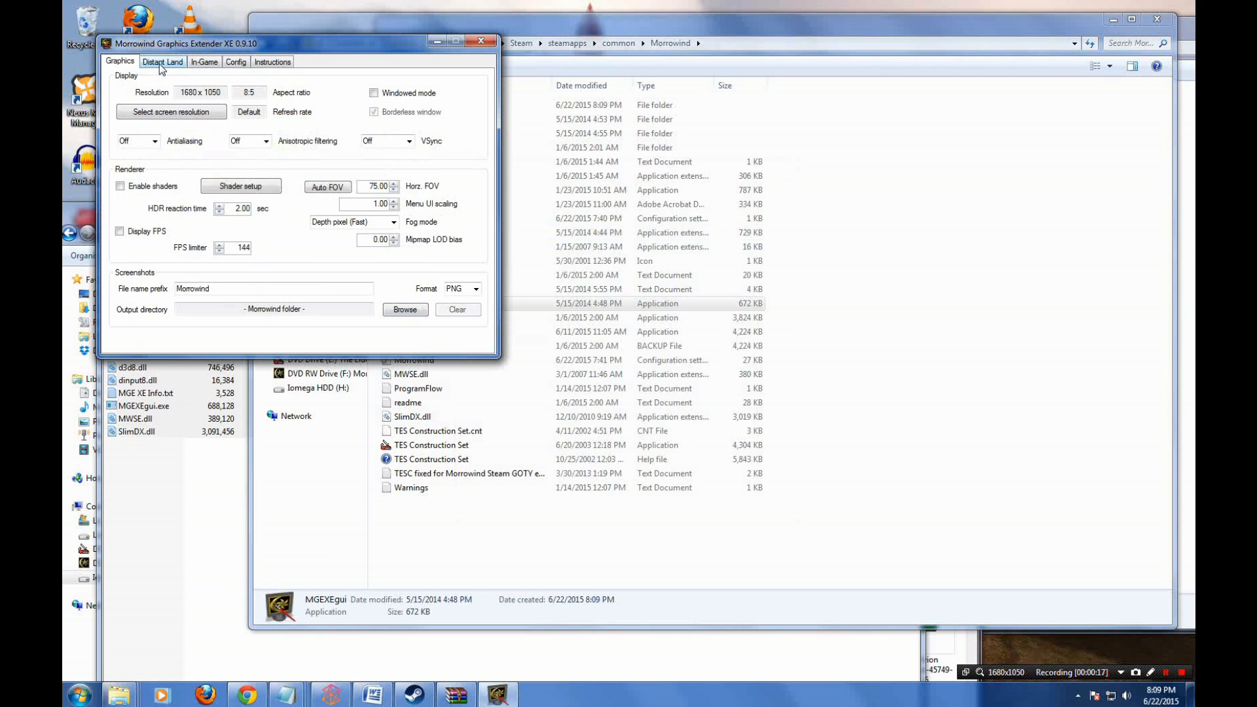
left_click(162, 64)
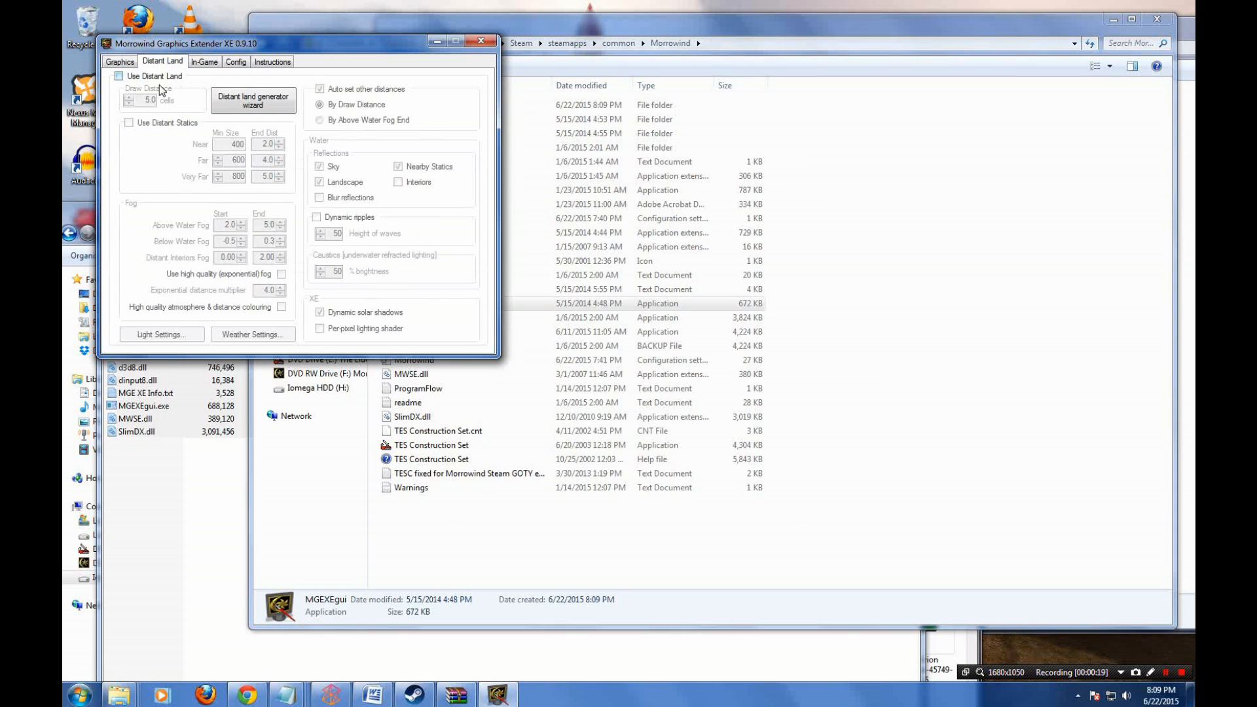
left_click(120, 76)
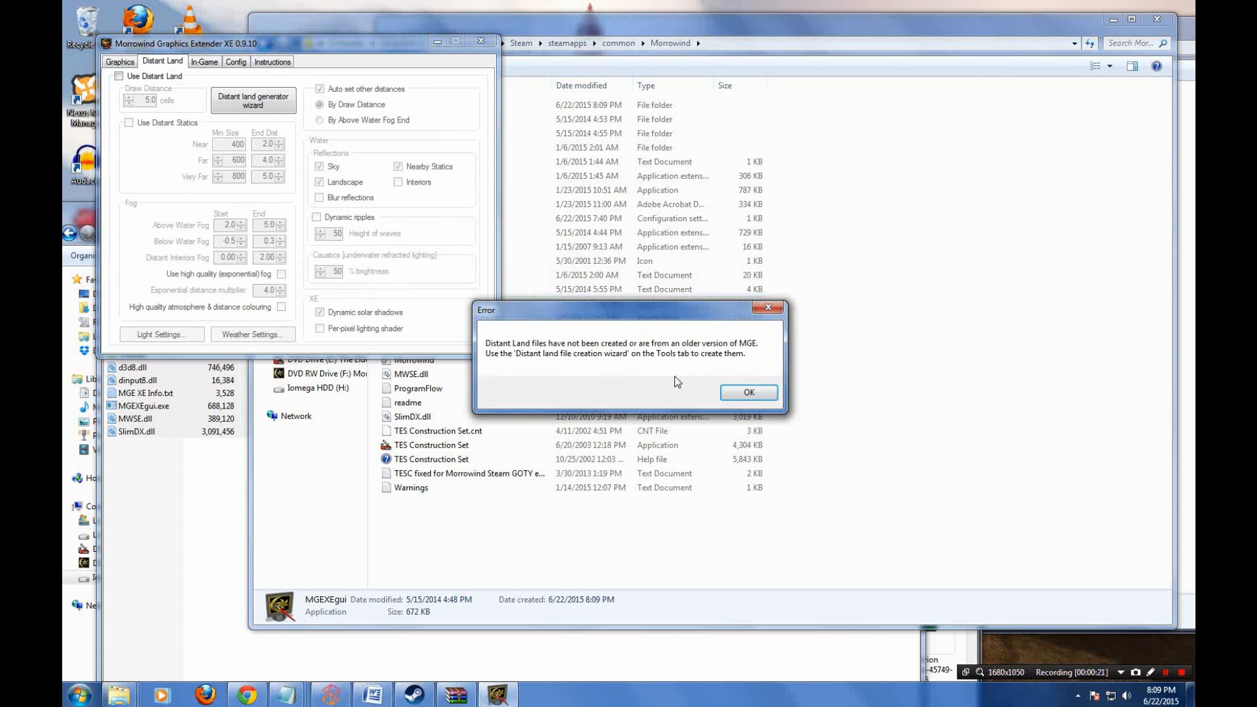
left_click(751, 395)
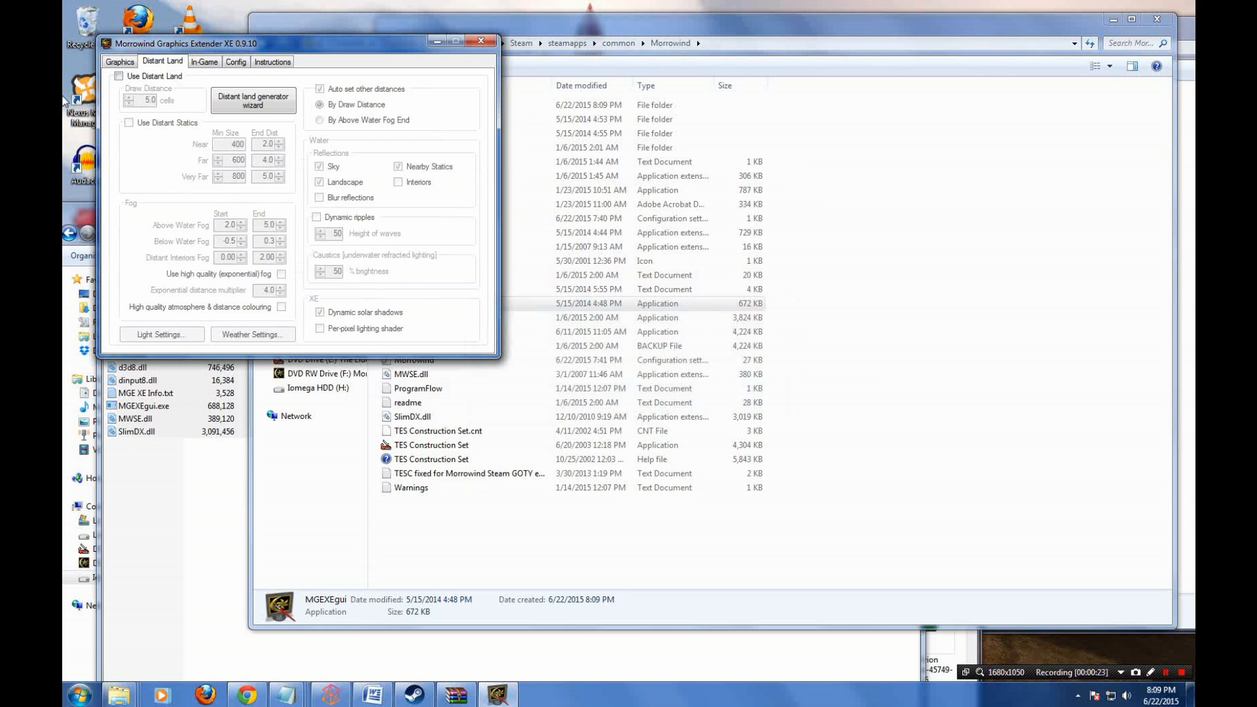
- Start the distant land generator wizard and select its plugins from the current load order
left_click(221, 100)
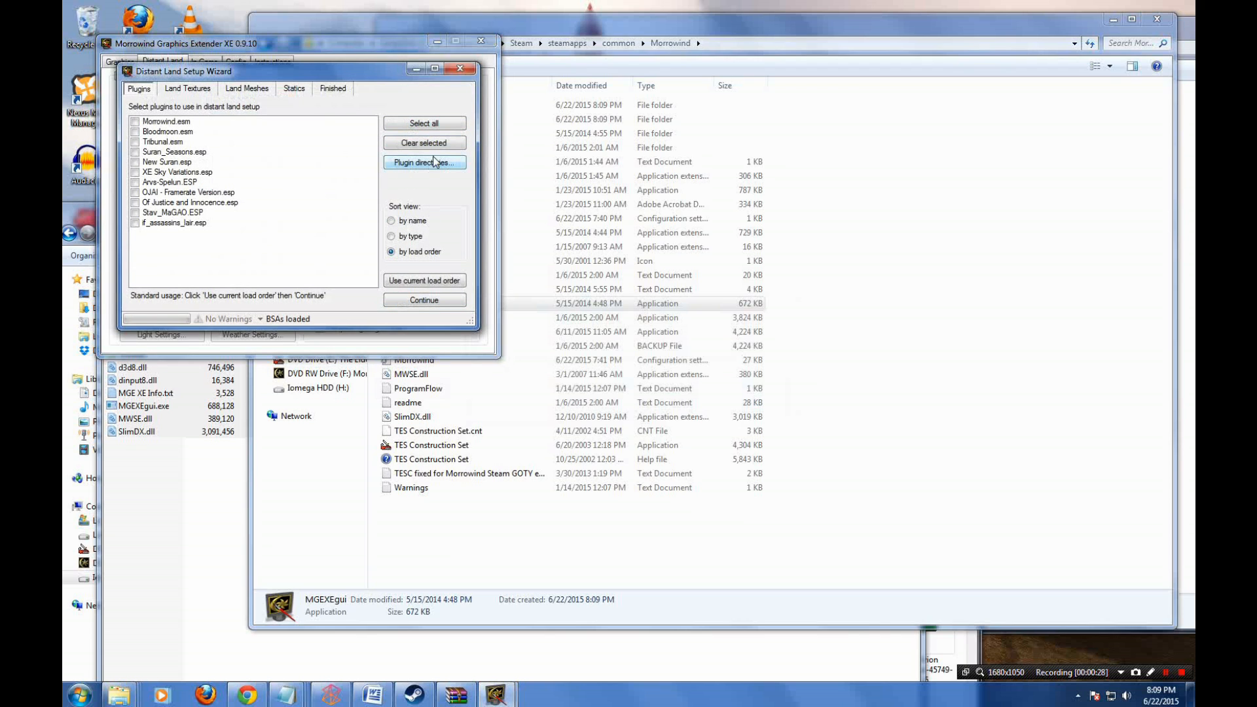
left_click(443, 277)
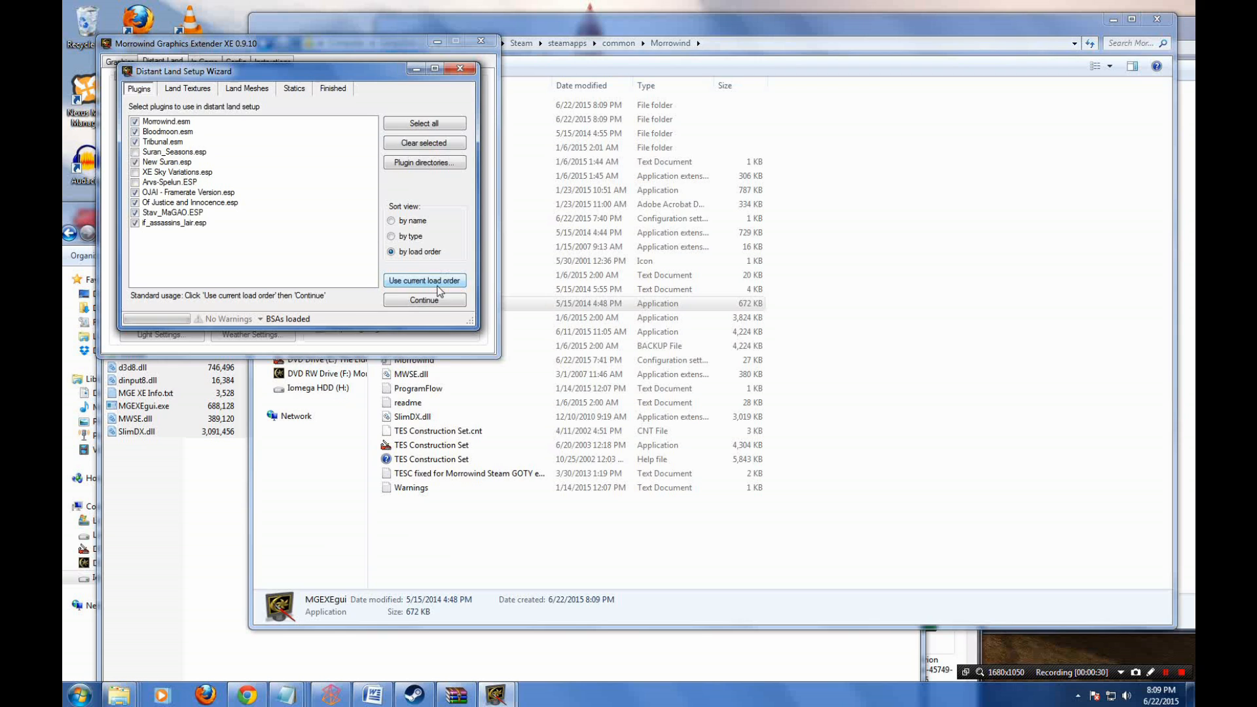
left_click(423, 301)
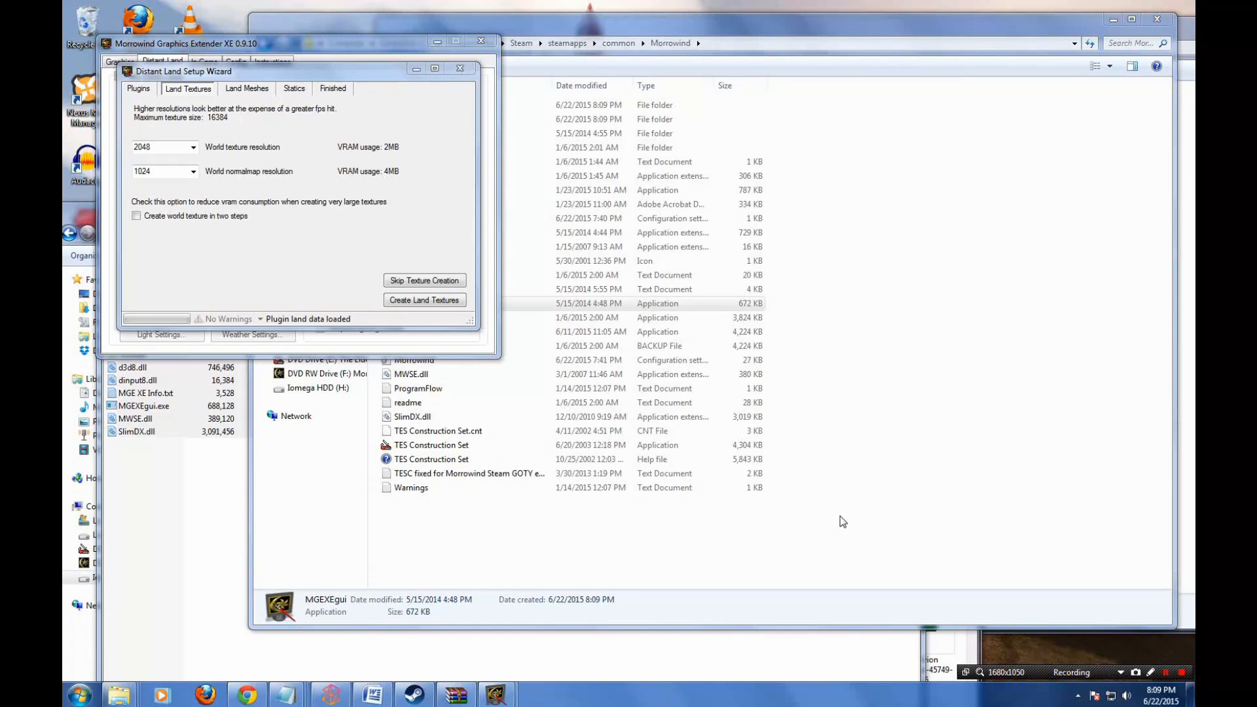
- Set both the world texture and world normalmap resolution to 4096 and create the land textures
left_click(193, 171)
left_click(151, 228)
left_click(193, 148)
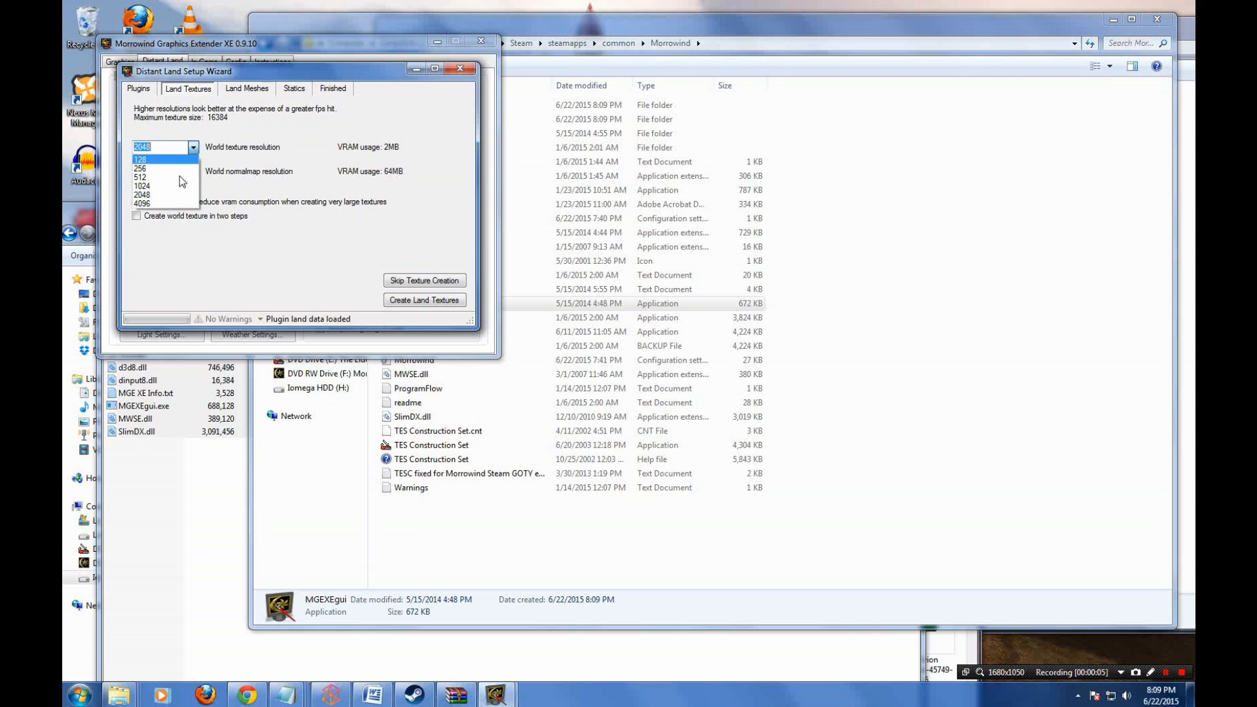
left_click(157, 209)
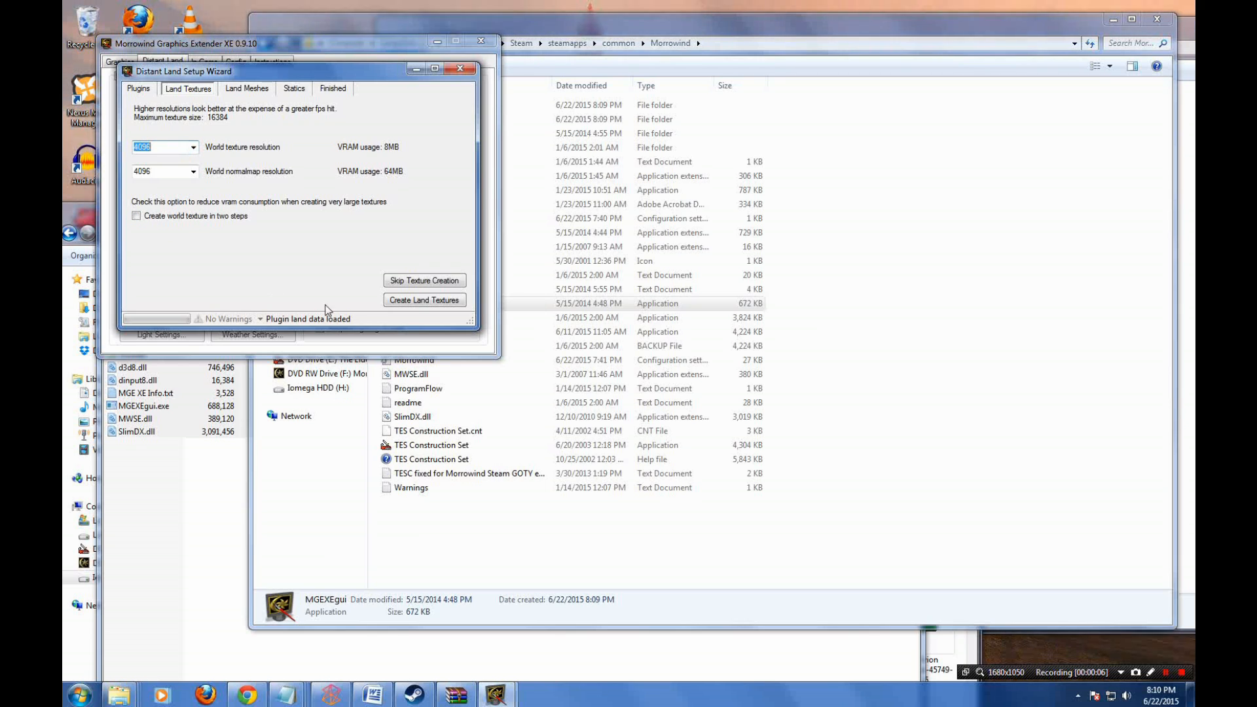
left_click(423, 301)
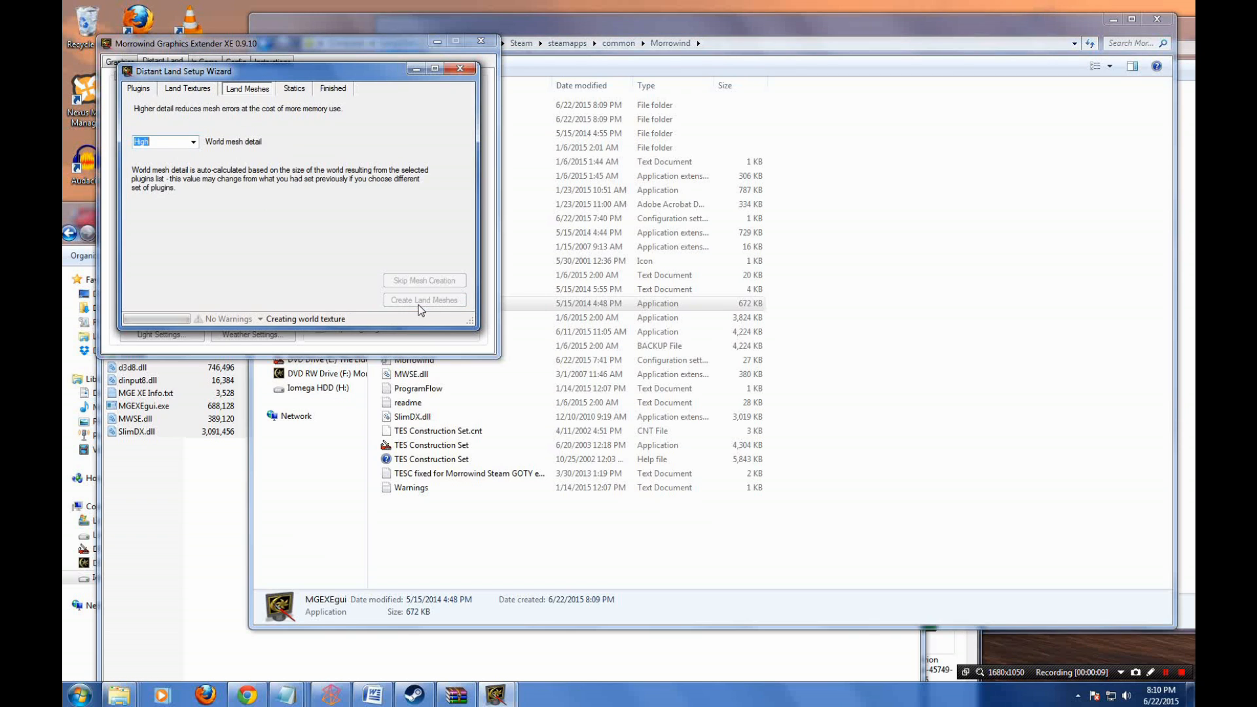
- Set the world mesh detail to Ultra High and create the land meshes
left_click(193, 141)
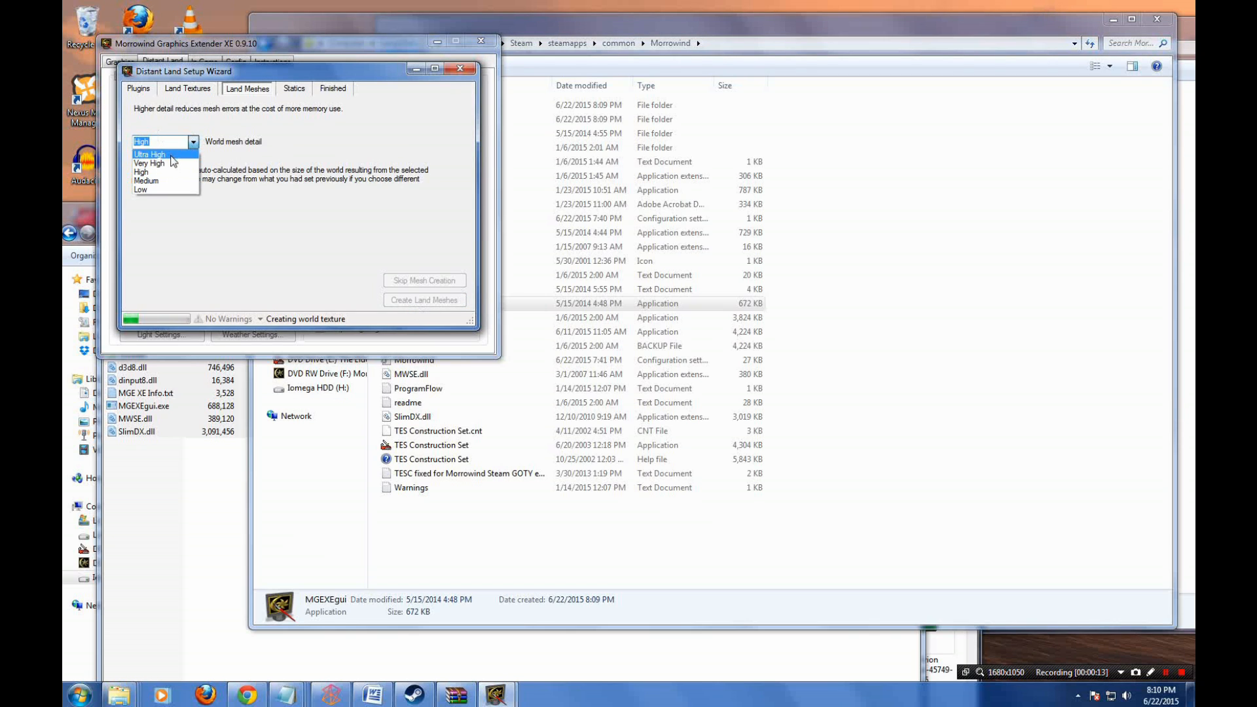
left_click(170, 155)
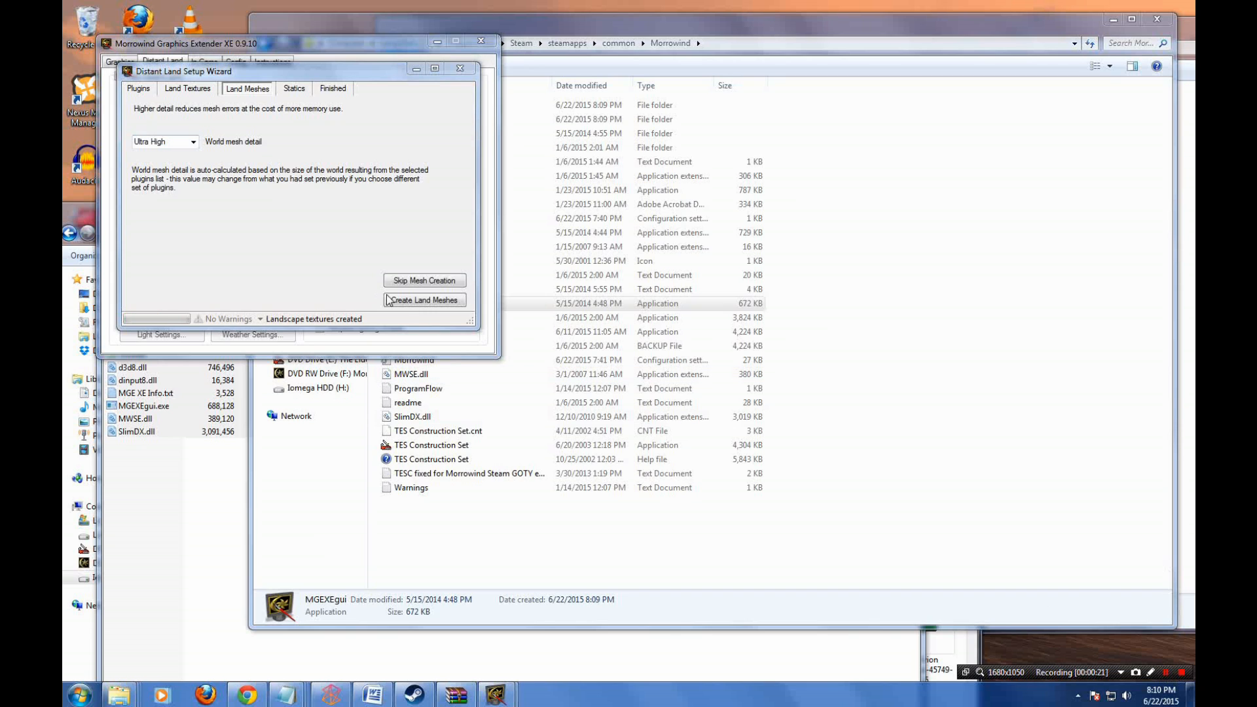
left_click(431, 308)
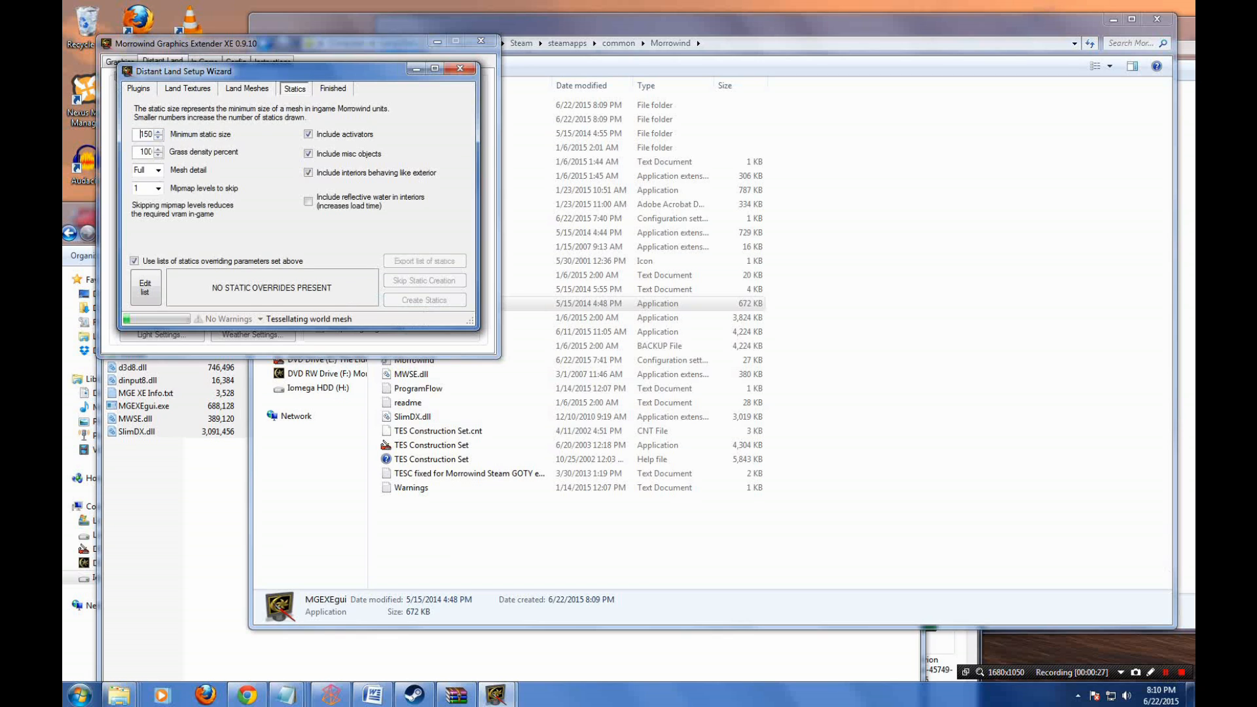
- Create the statics with minimum size 100, Full mesh detail, 2 mipmap levels skipped and reflective water in interiors included
left_click(158, 131)
left_click(158, 189)
left_click(155, 219)
left_click(157, 171)
left_click(157, 183)
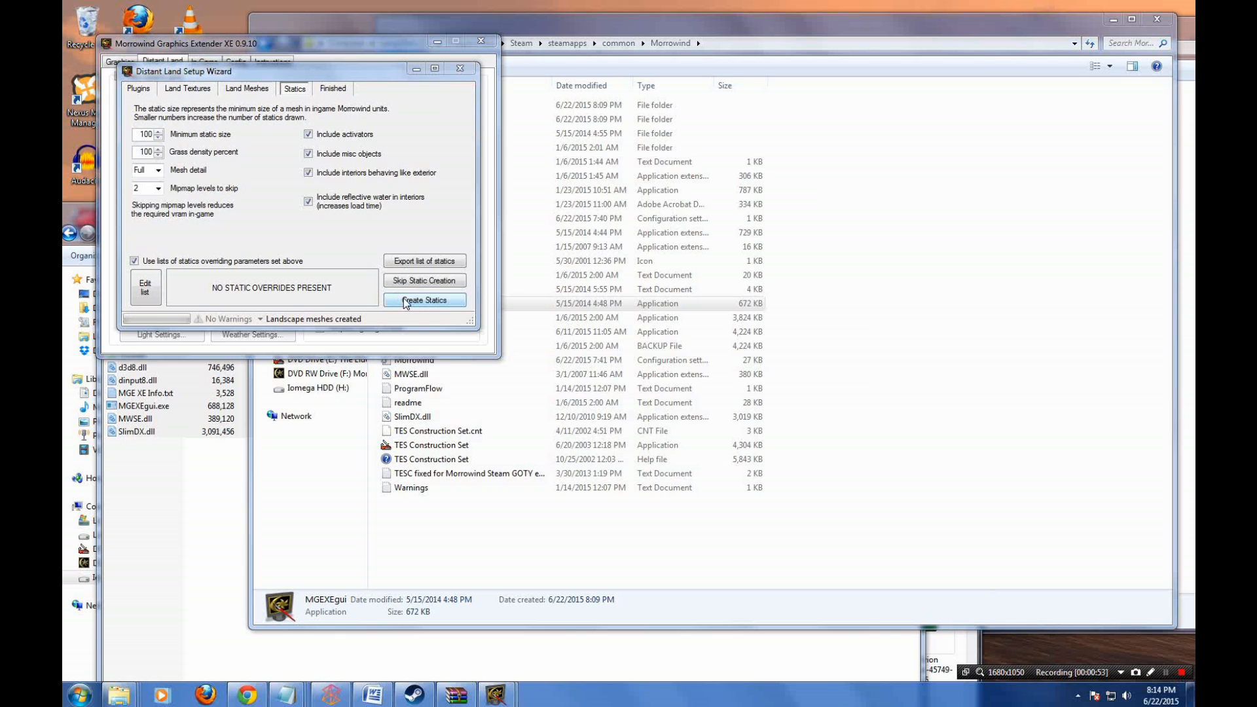
left_click(406, 301)
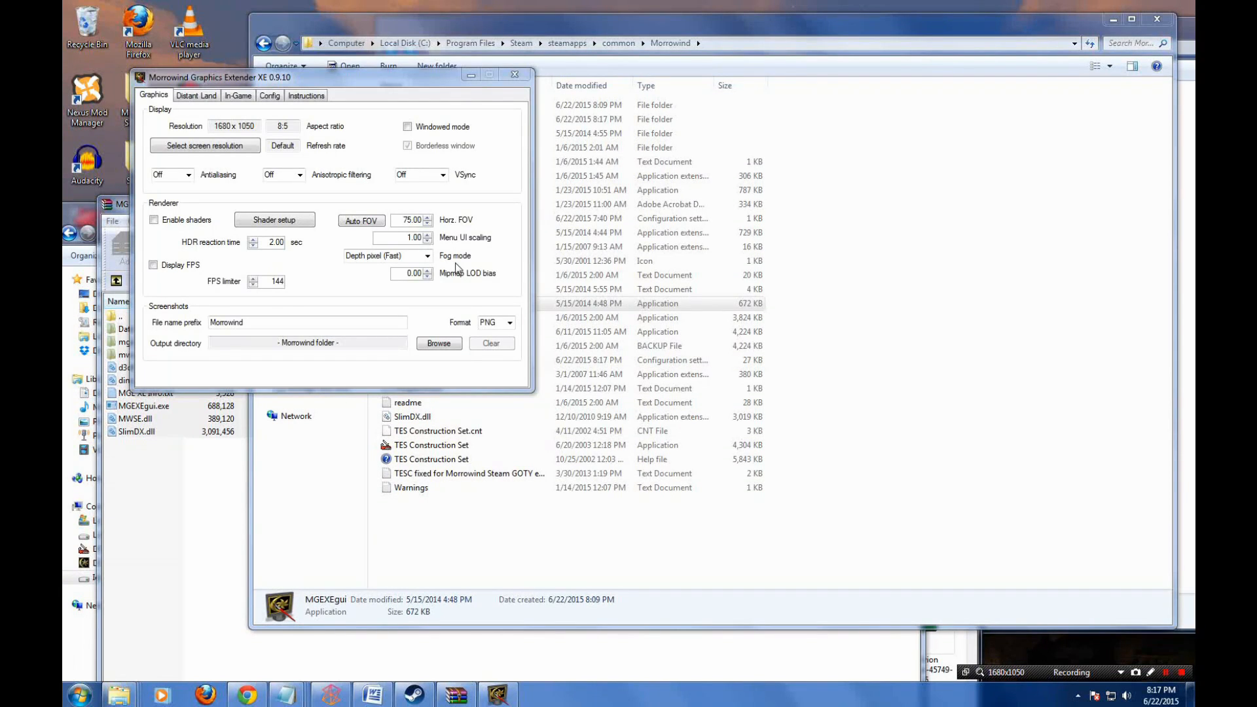
- In the distant land settings, enable blur reflections, high quality exponential fog and high quality atmosphere, and set the wave height to 68
left_click(196, 96)
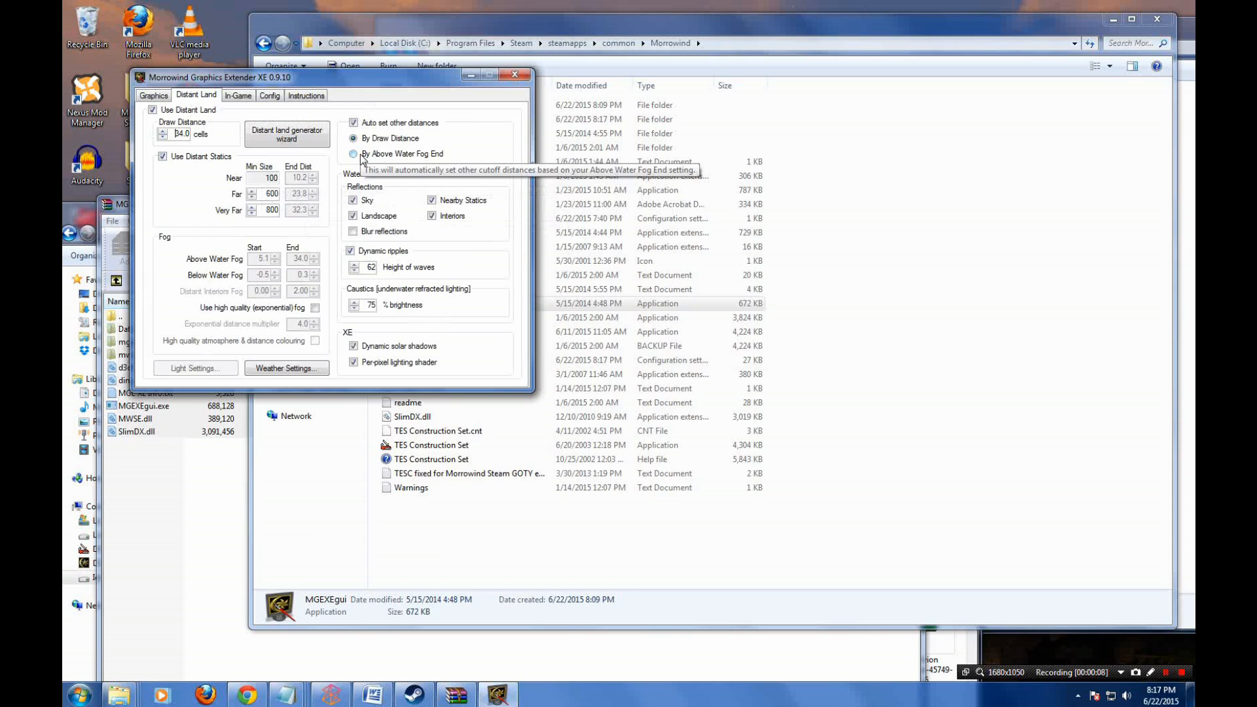
left_click(353, 233)
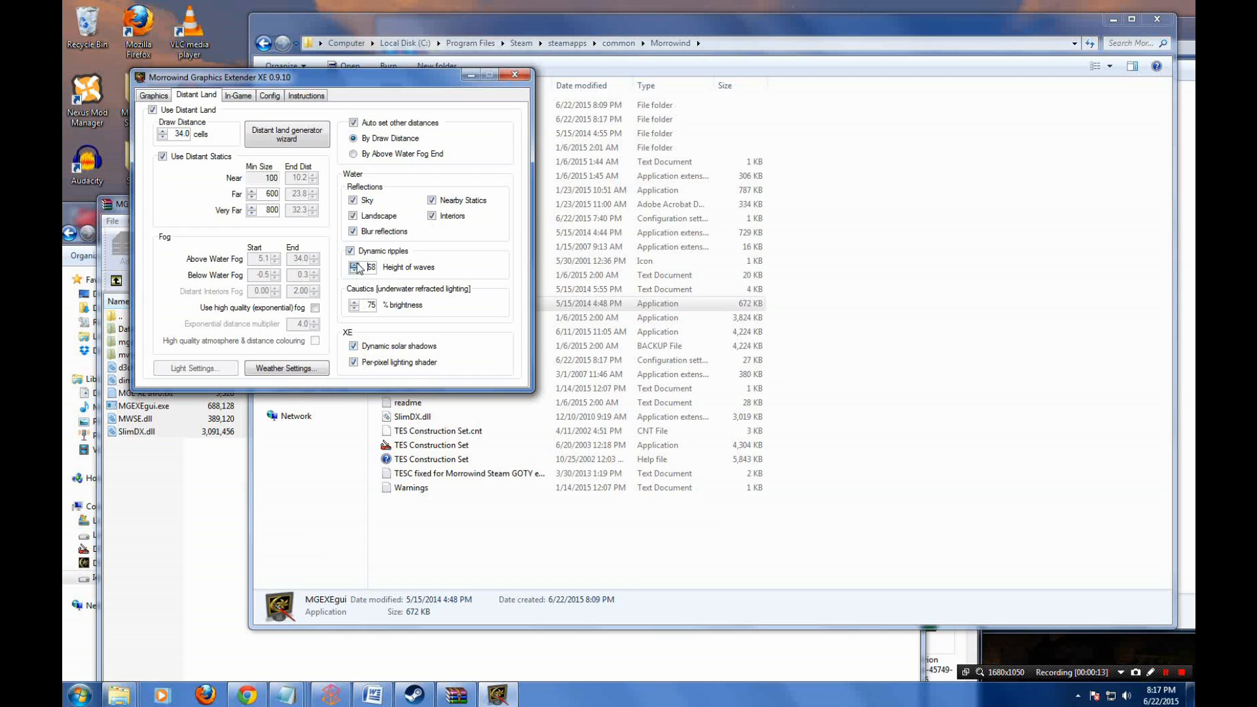
left_click(313, 310)
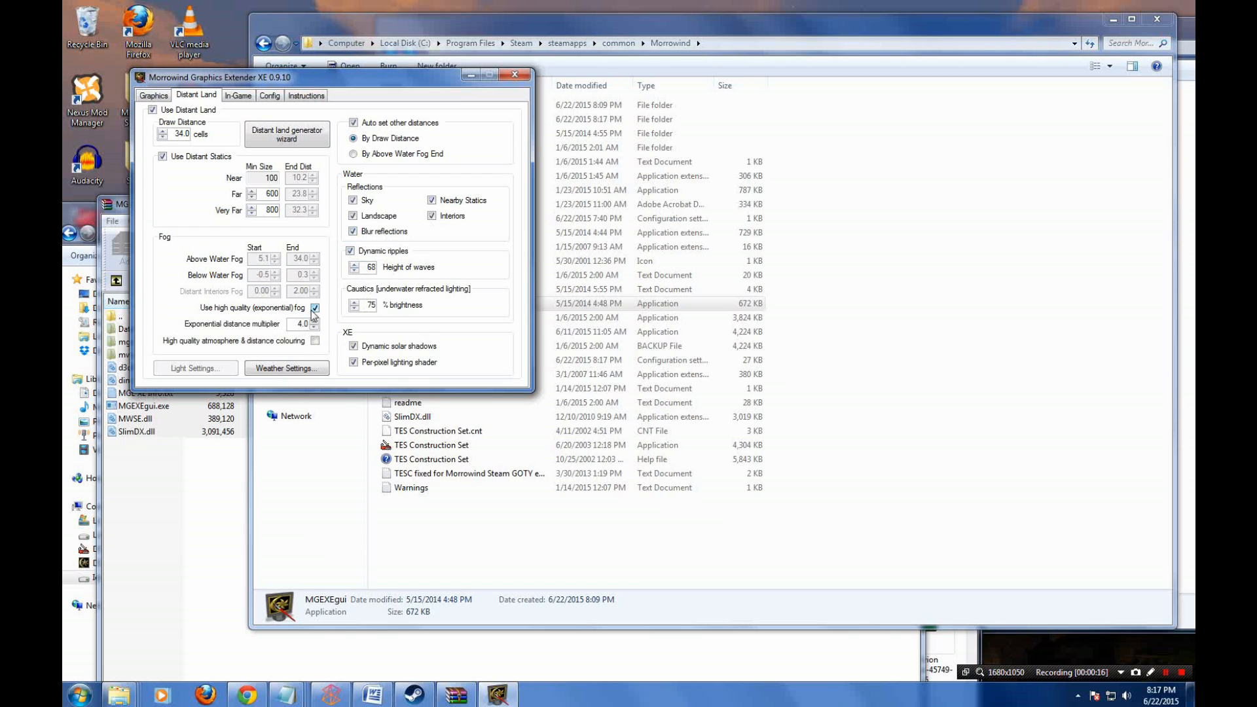
left_click(316, 343)
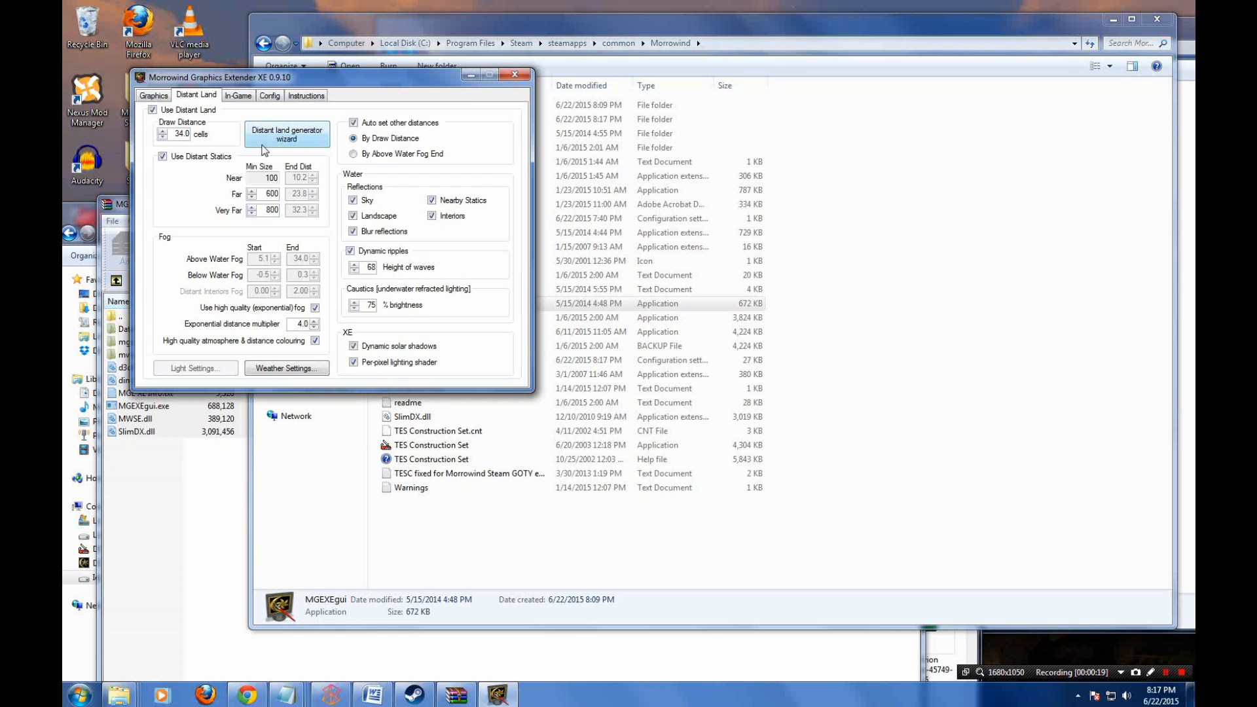
left_click(146, 97)
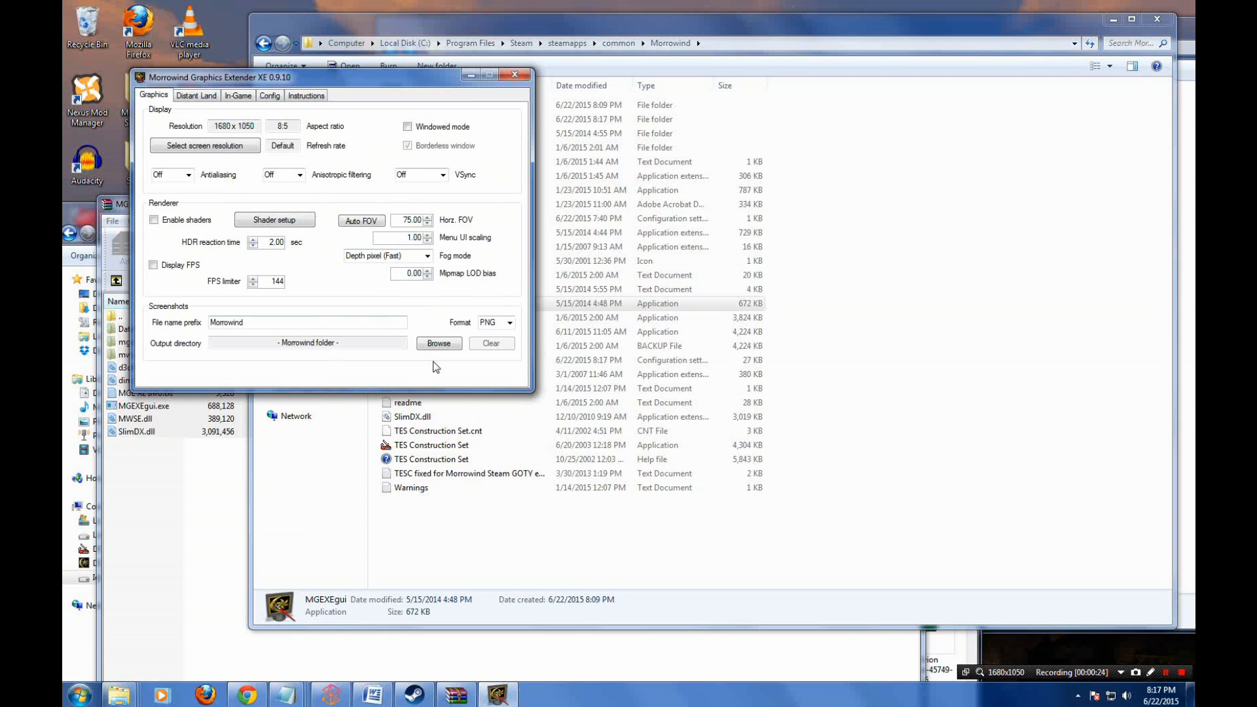
left_click(1165, 672)
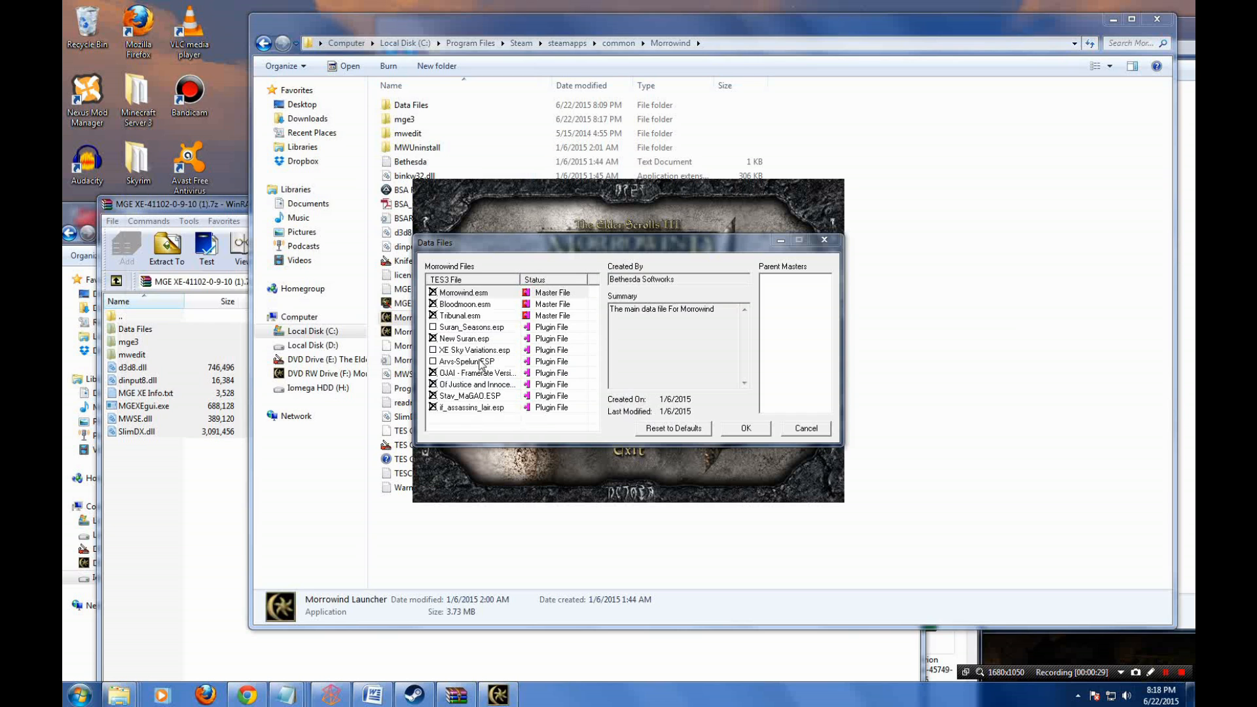
- Enable the Arvs-Spelun.ESP plugin in the Morrowind data files and exit the launcher
double_click(481, 365)
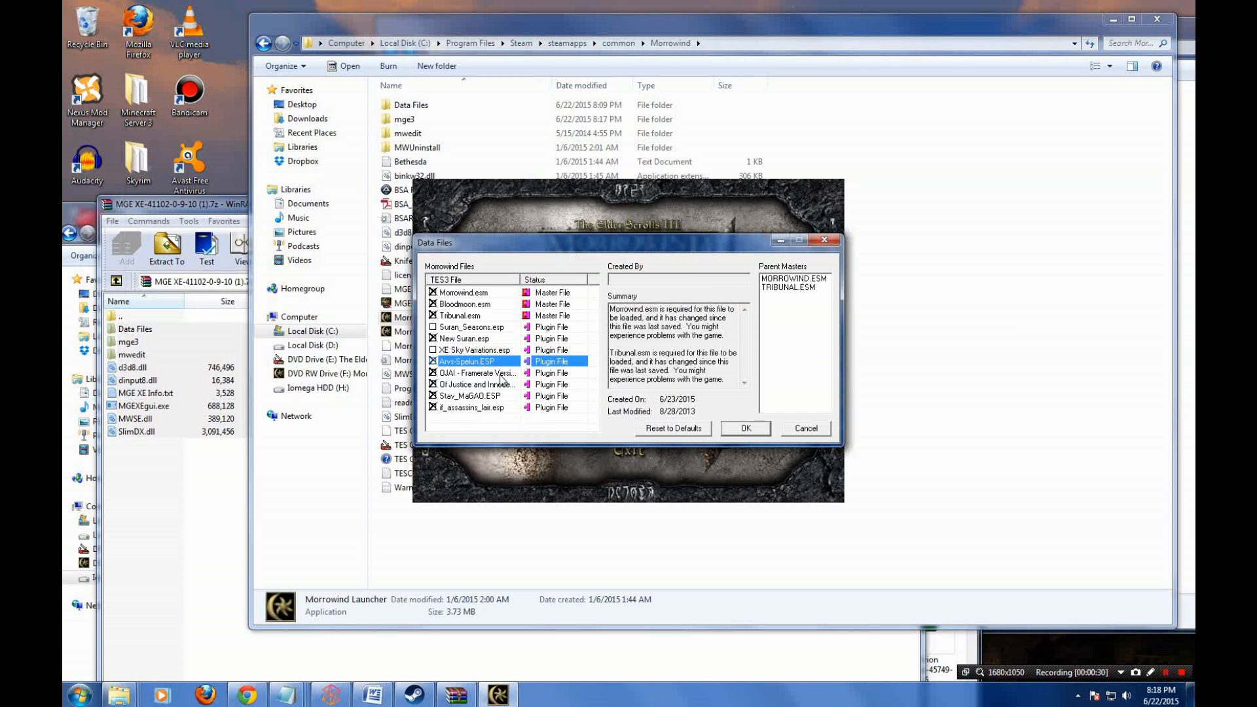
left_click(745, 429)
left_click(634, 451)
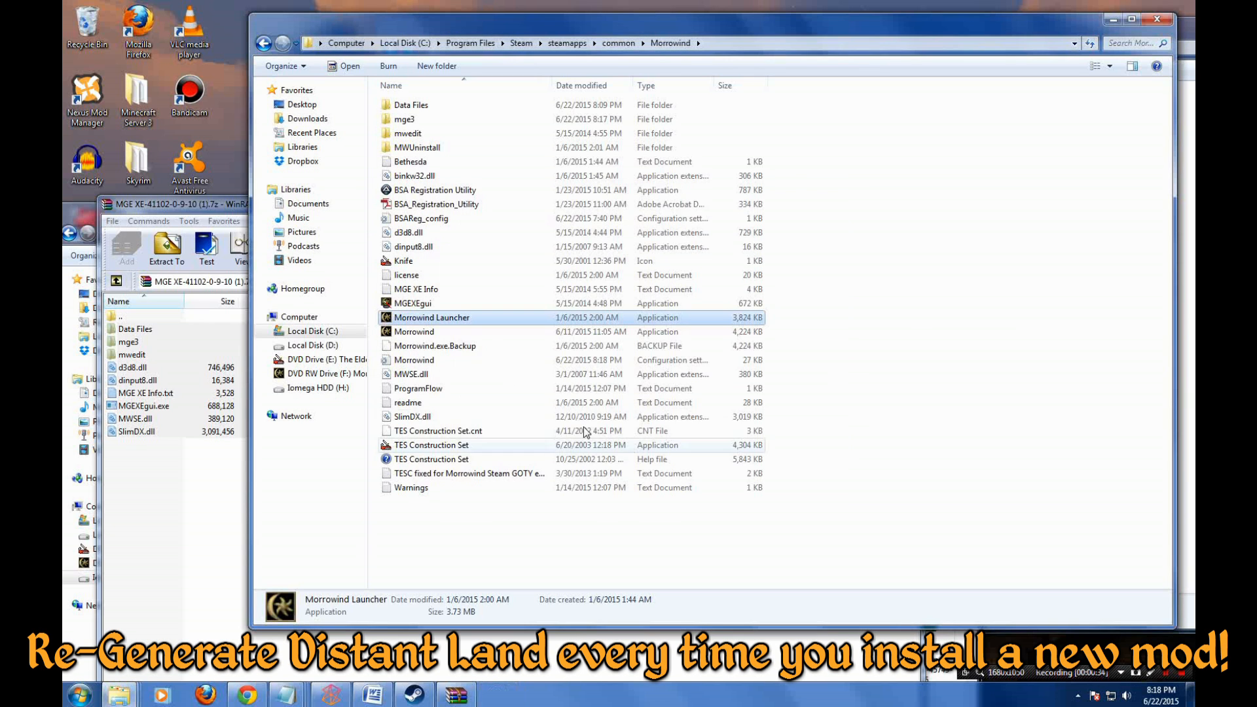
- Reopen MGEXEgui and regenerate distant land from the current load order, running all creation steps with the saved settings
double_click(447, 305)
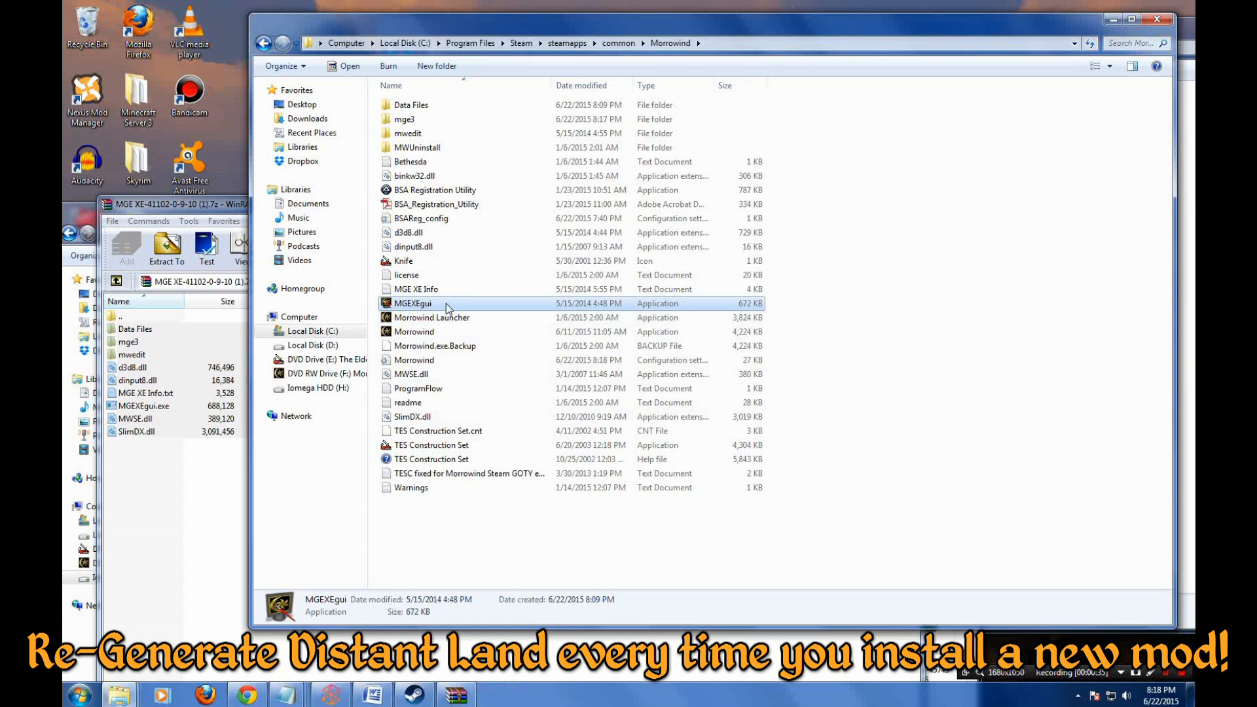
left_click(232, 130)
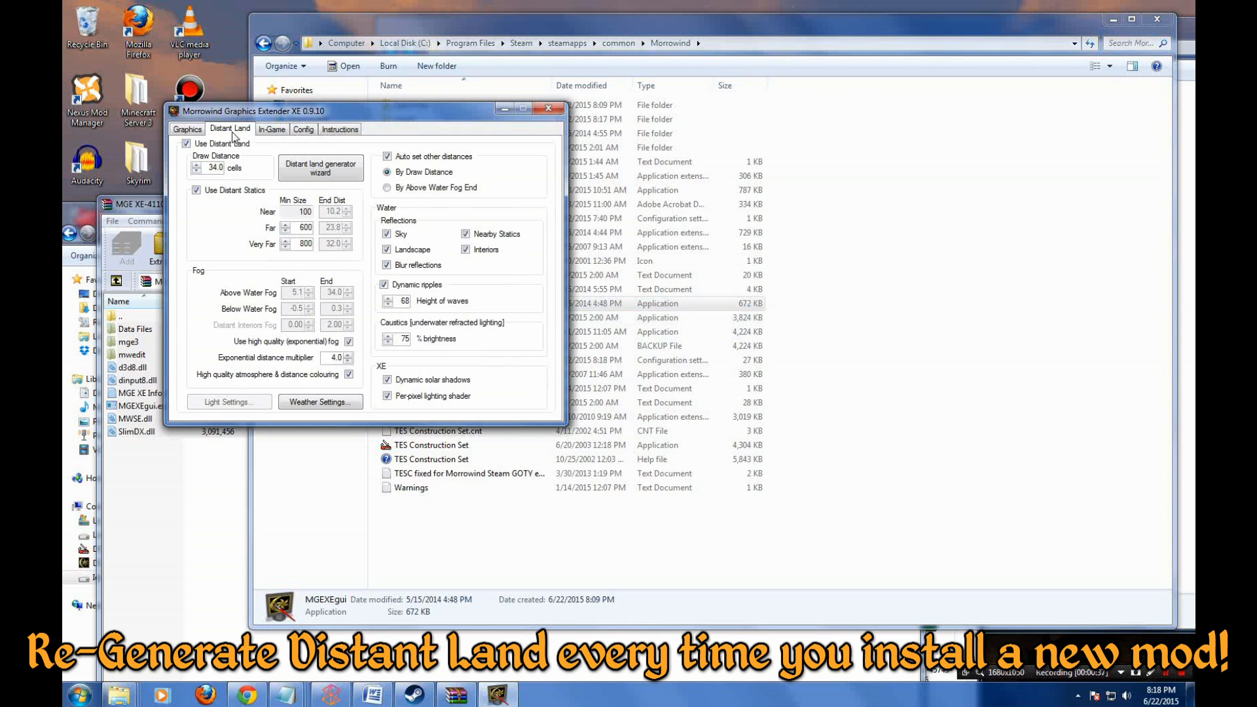
left_click(328, 178)
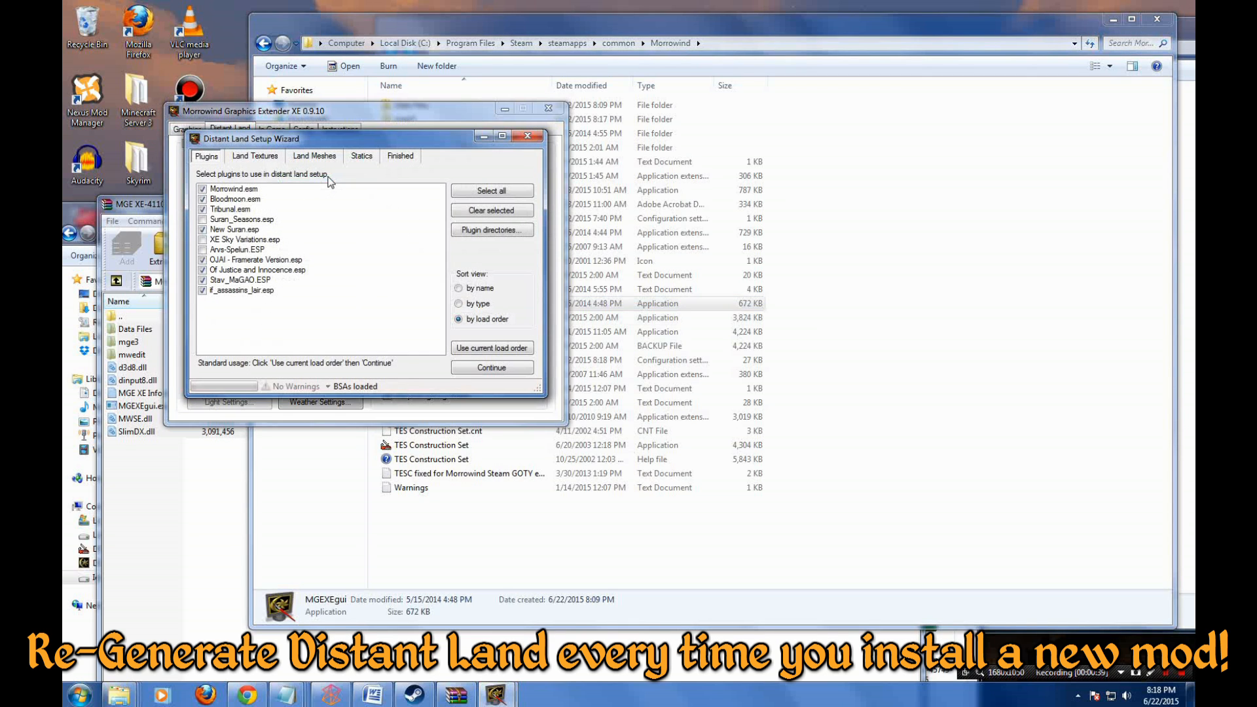
left_click(532, 347)
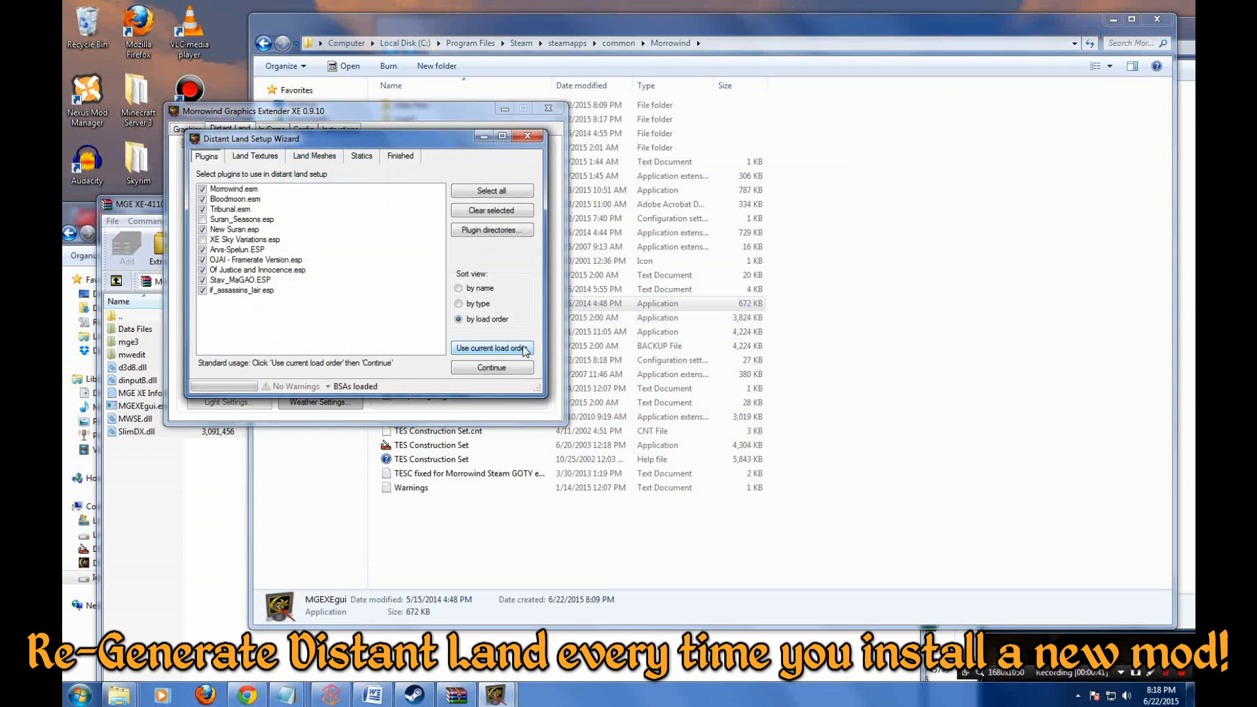
left_click(493, 370)
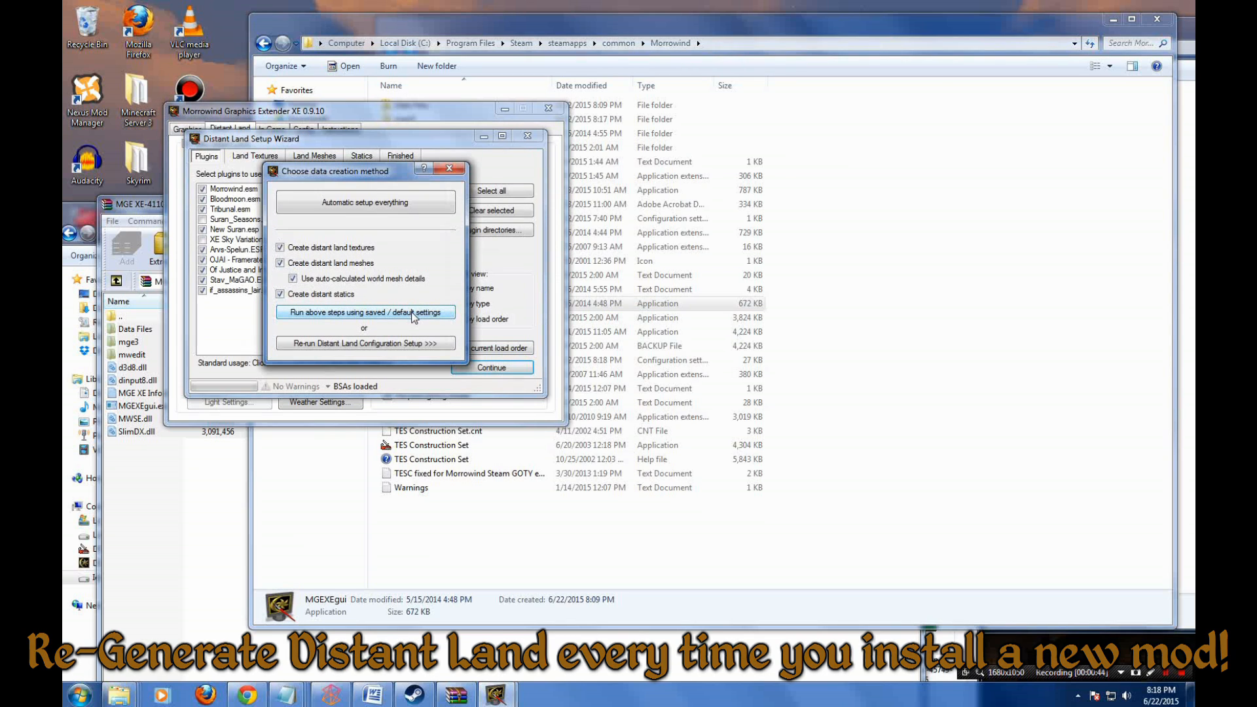
left_click(412, 314)
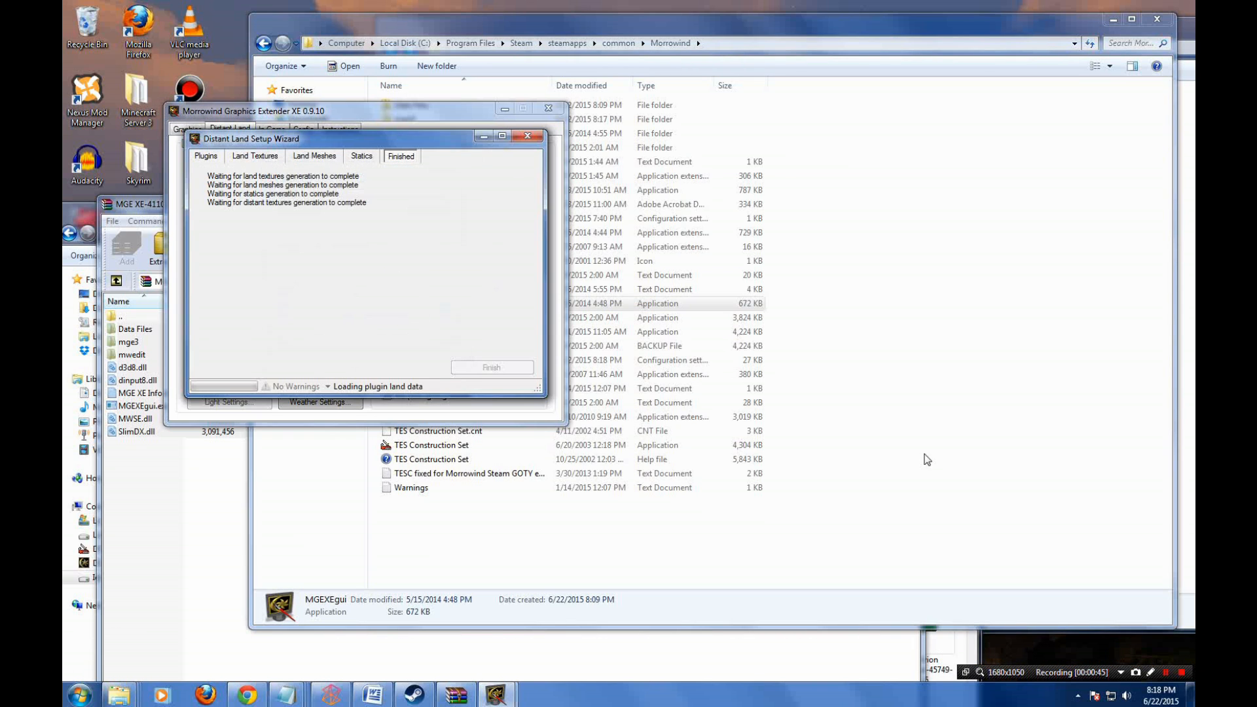
left_click(1166, 672)
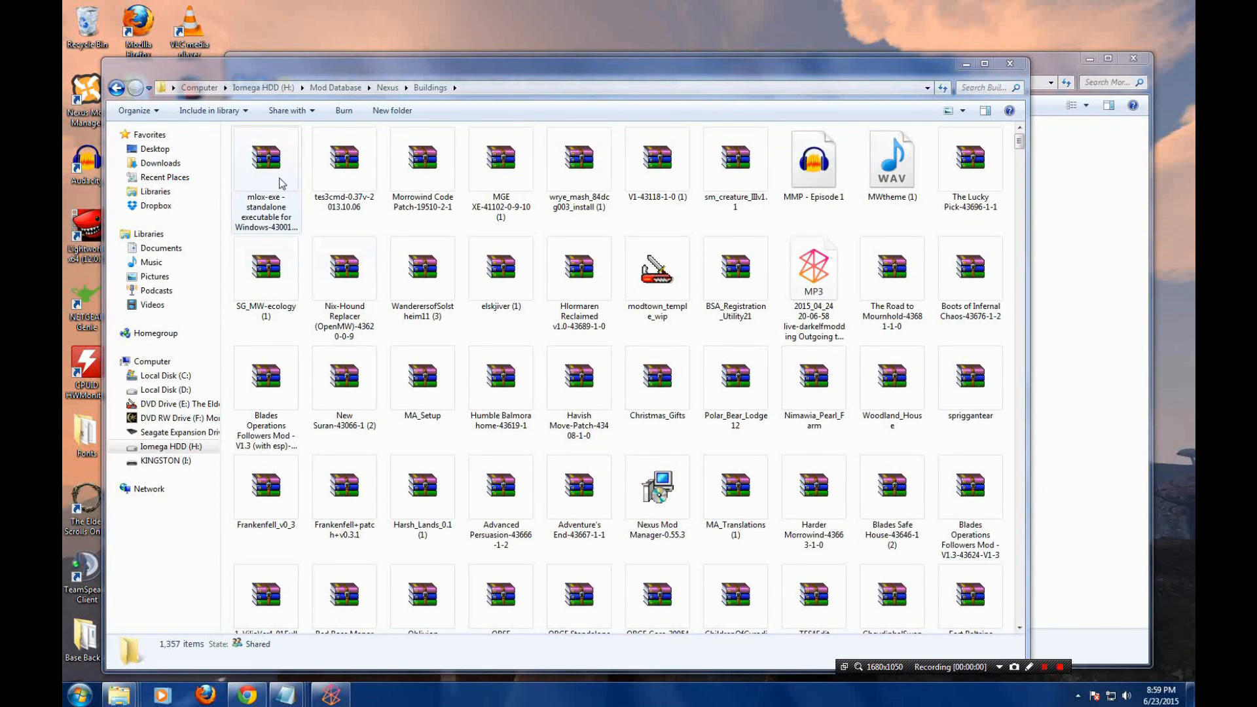
- Open the mlox-exe standalone archive in the Buildings folder and extract its mlox folder into the Morrowind folder
left_click(282, 184)
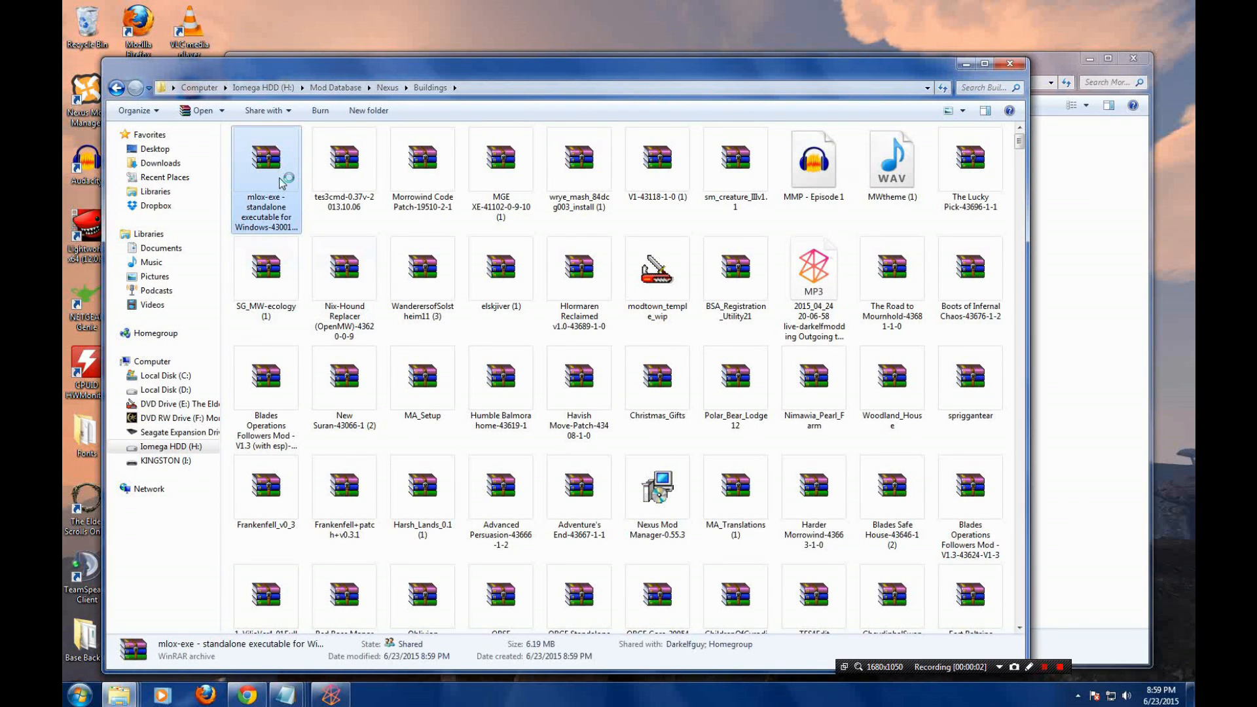
double_click(283, 183)
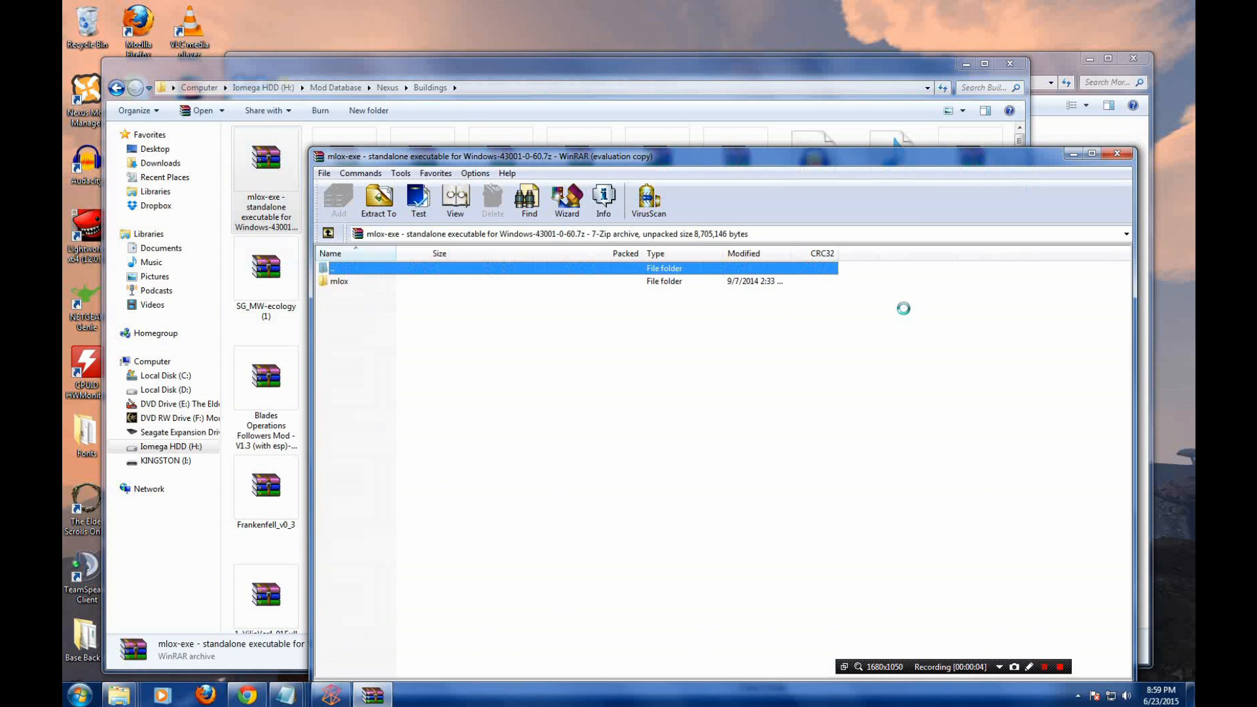
left_click(830, 372)
double_click(729, 282)
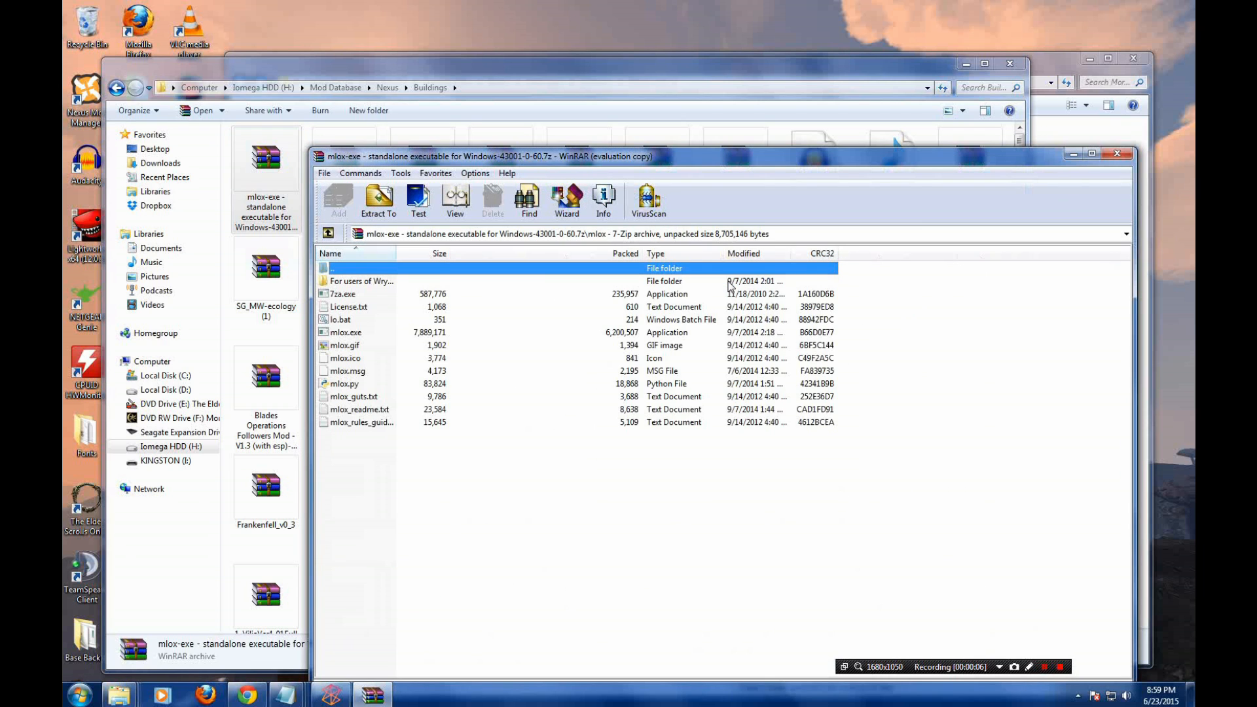
double_click(384, 269)
left_click_drag(1134, 140, 1135, 140)
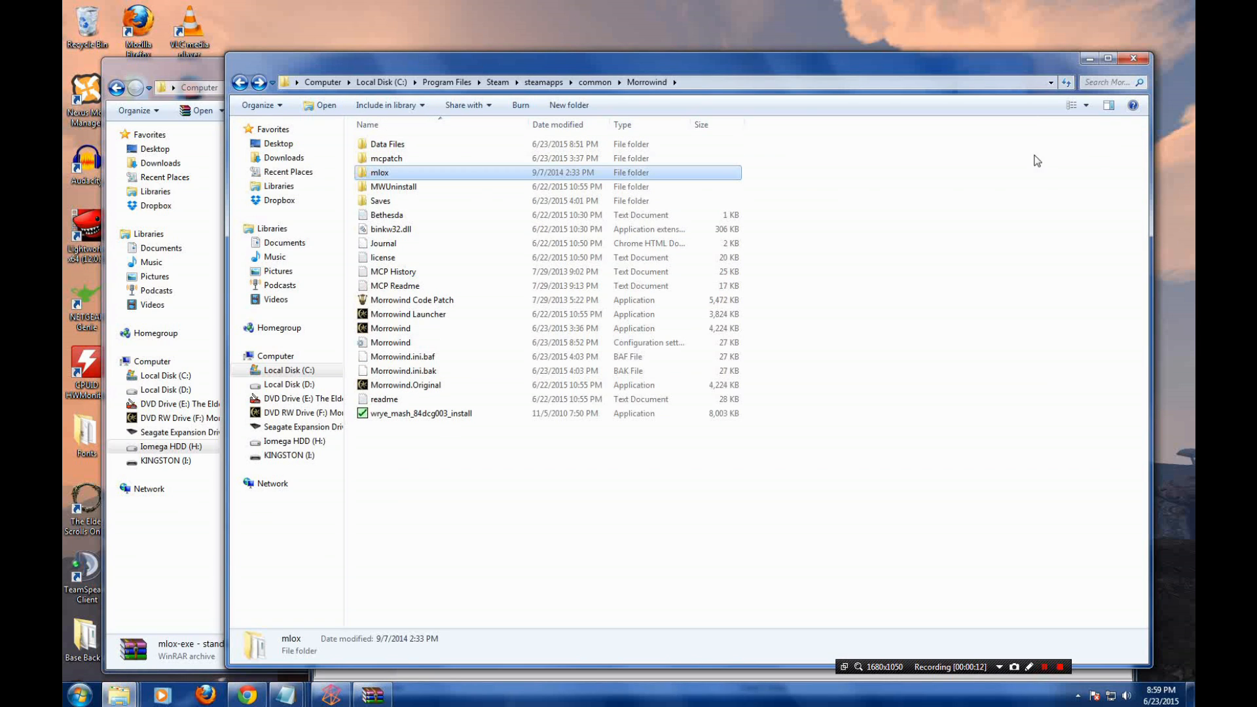
- Run the mlox application from the mlox folder, update the plugin load order to its proposed sorting, and quit it
double_click(563, 173)
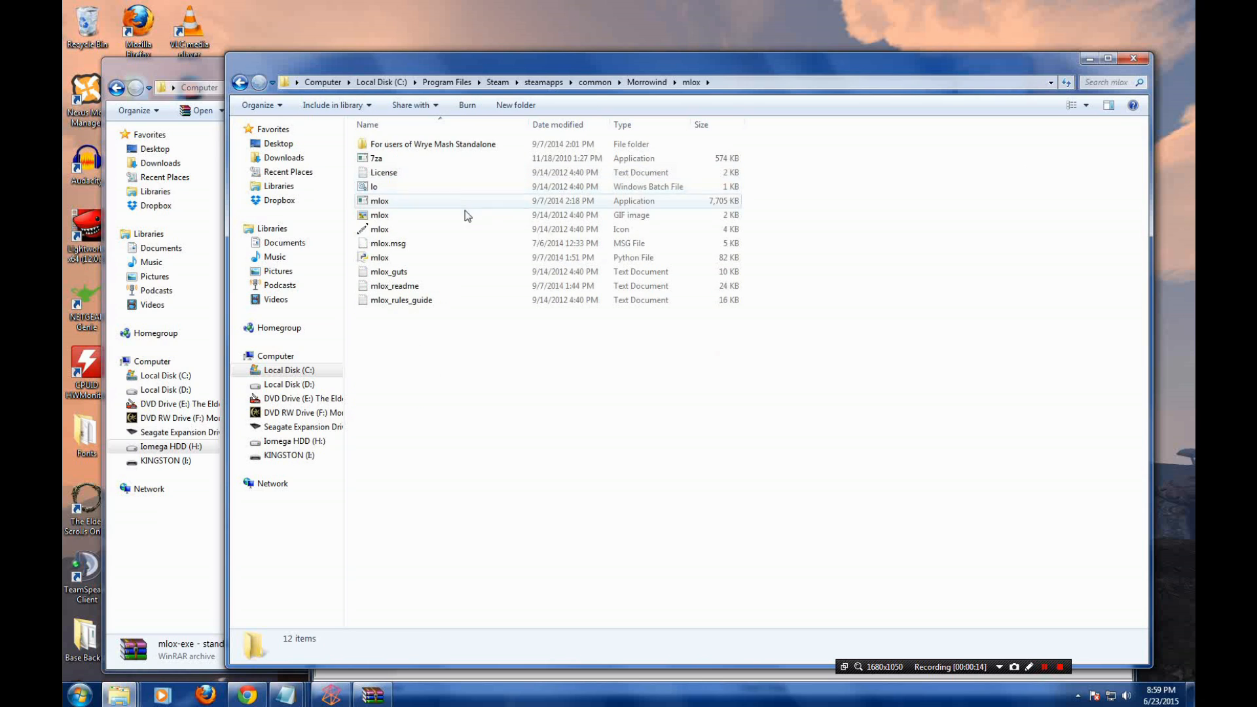
left_click(396, 204)
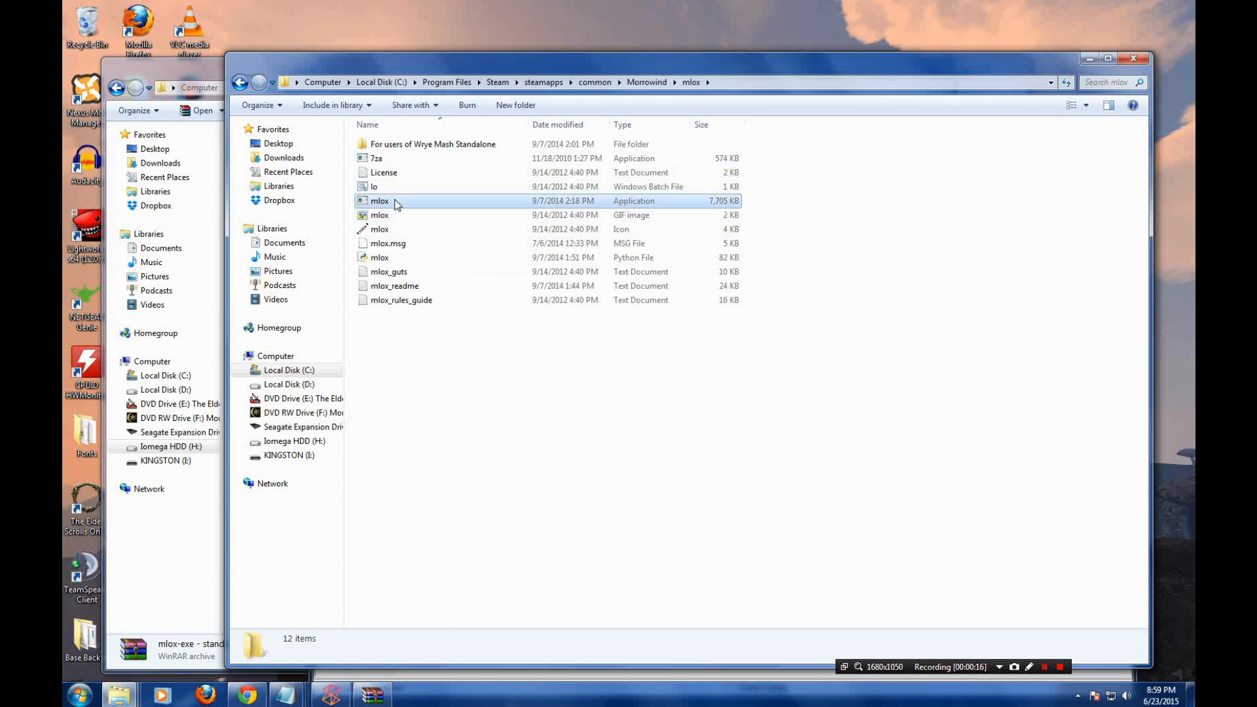
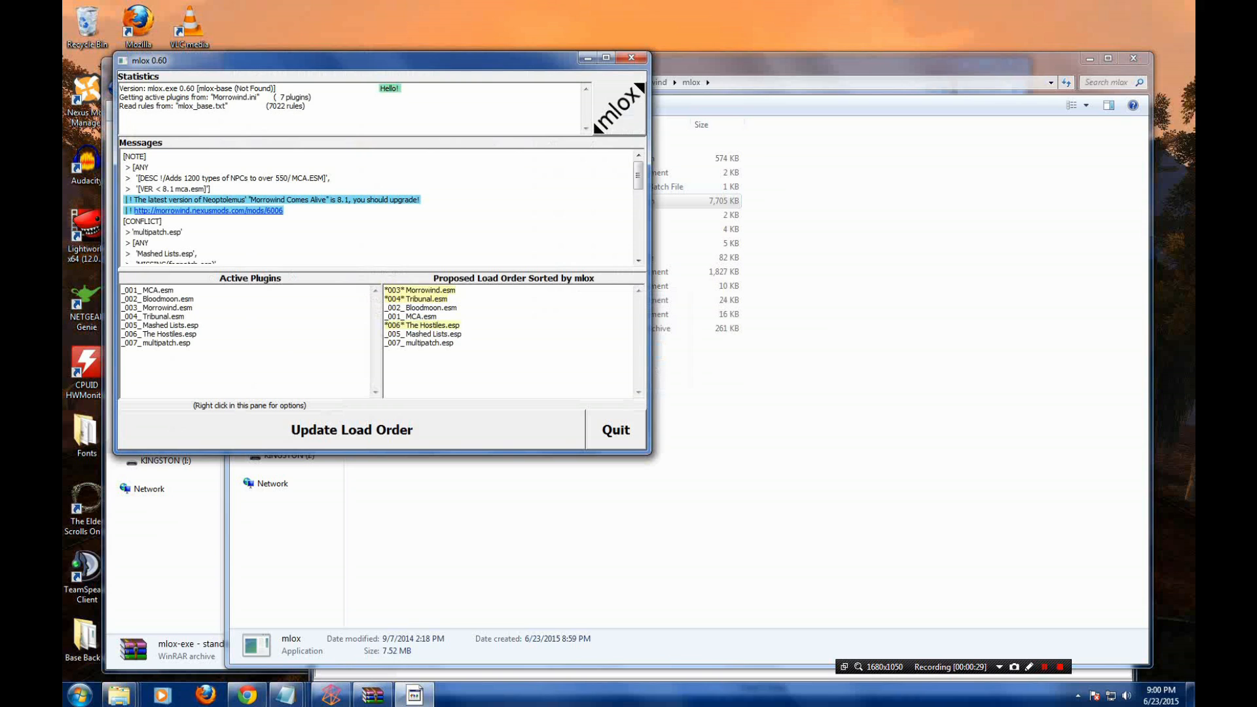
left_click(268, 440)
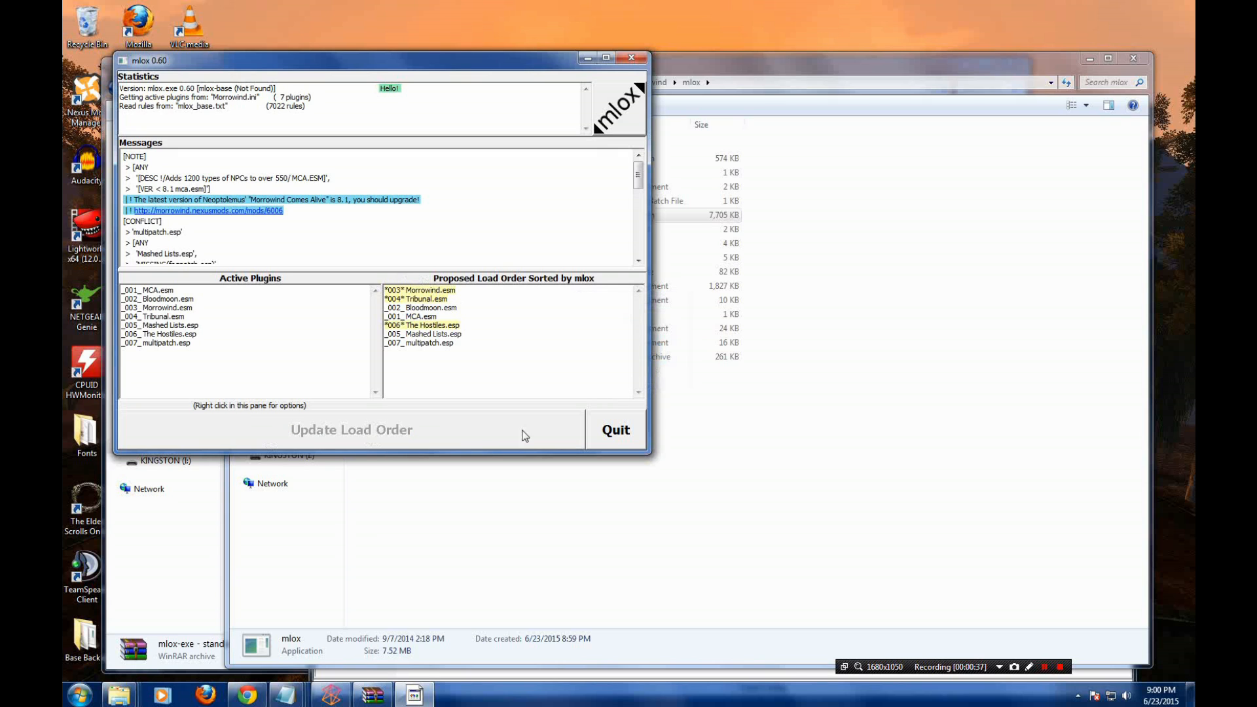
left_click(615, 432)
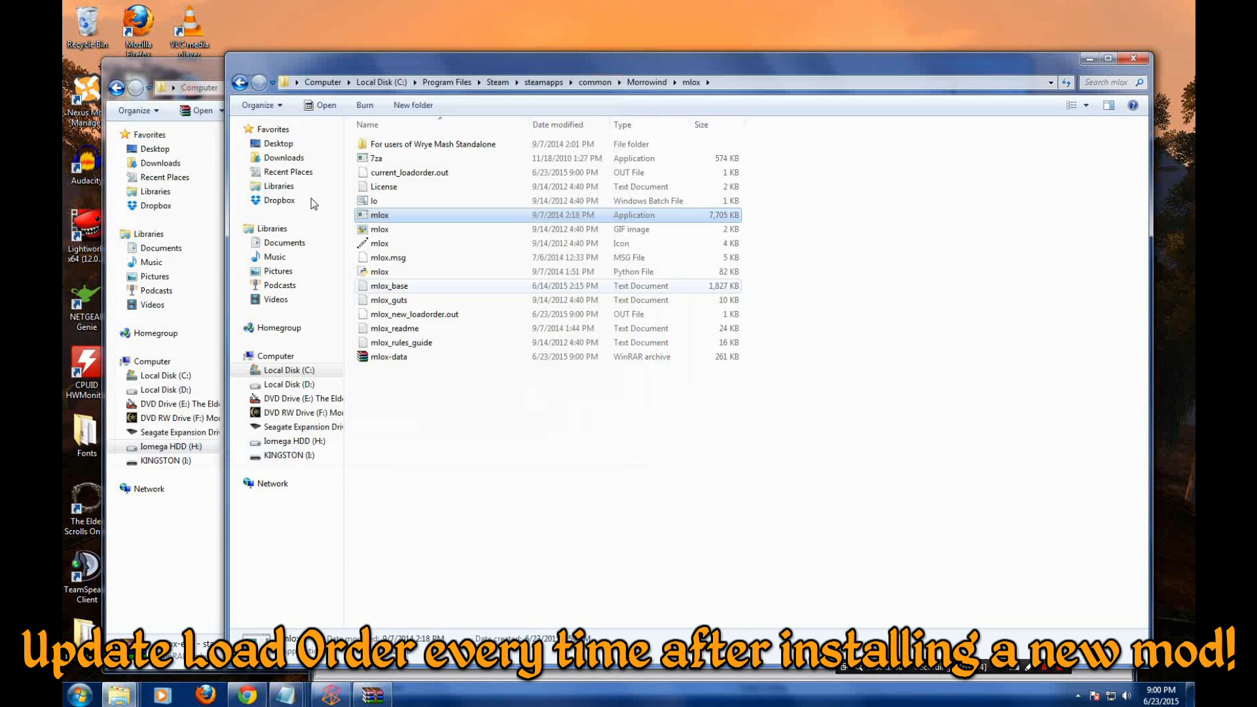
- Check the order of the data files in the Morrowind Launcher, and exit the launcher without changes
left_click(238, 85)
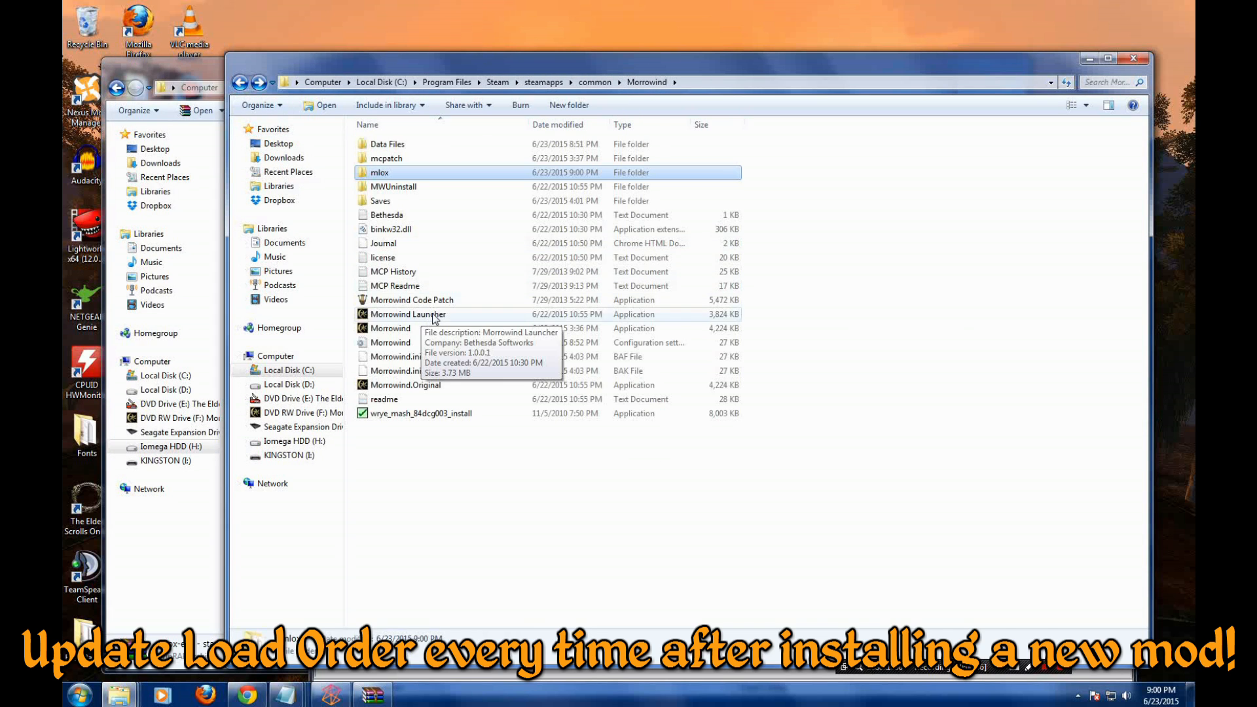
double_click(433, 316)
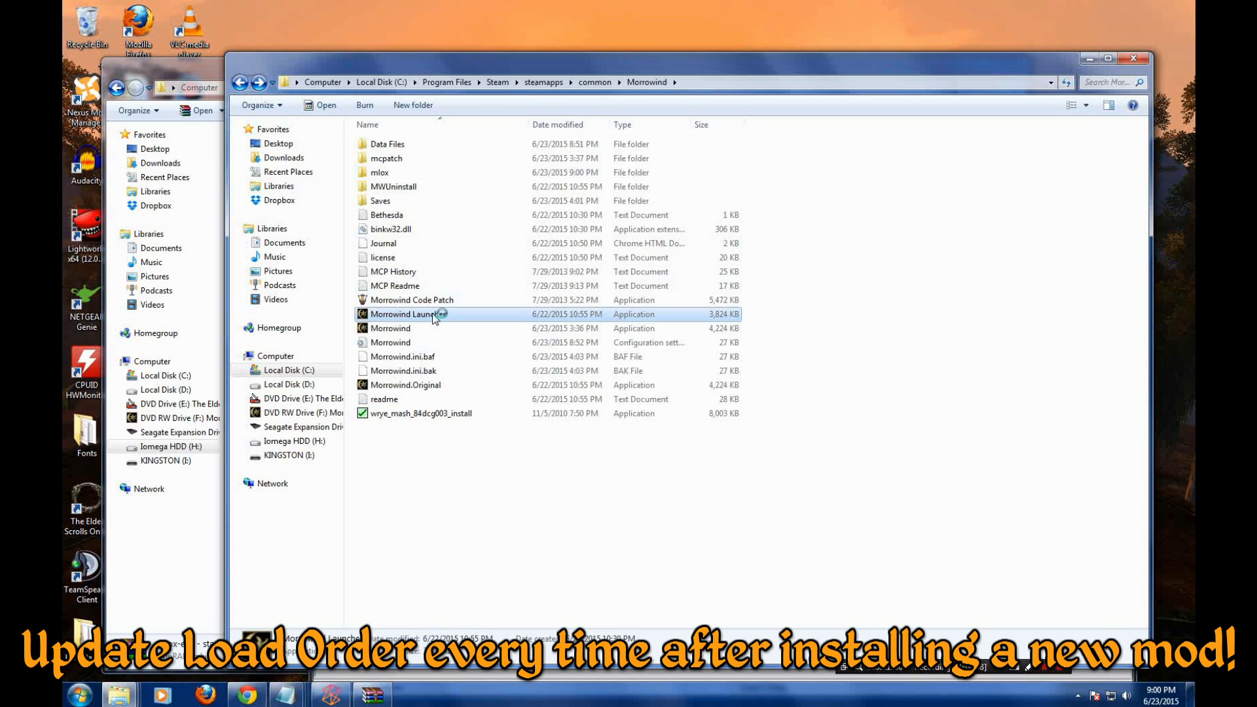
left_click(608, 324)
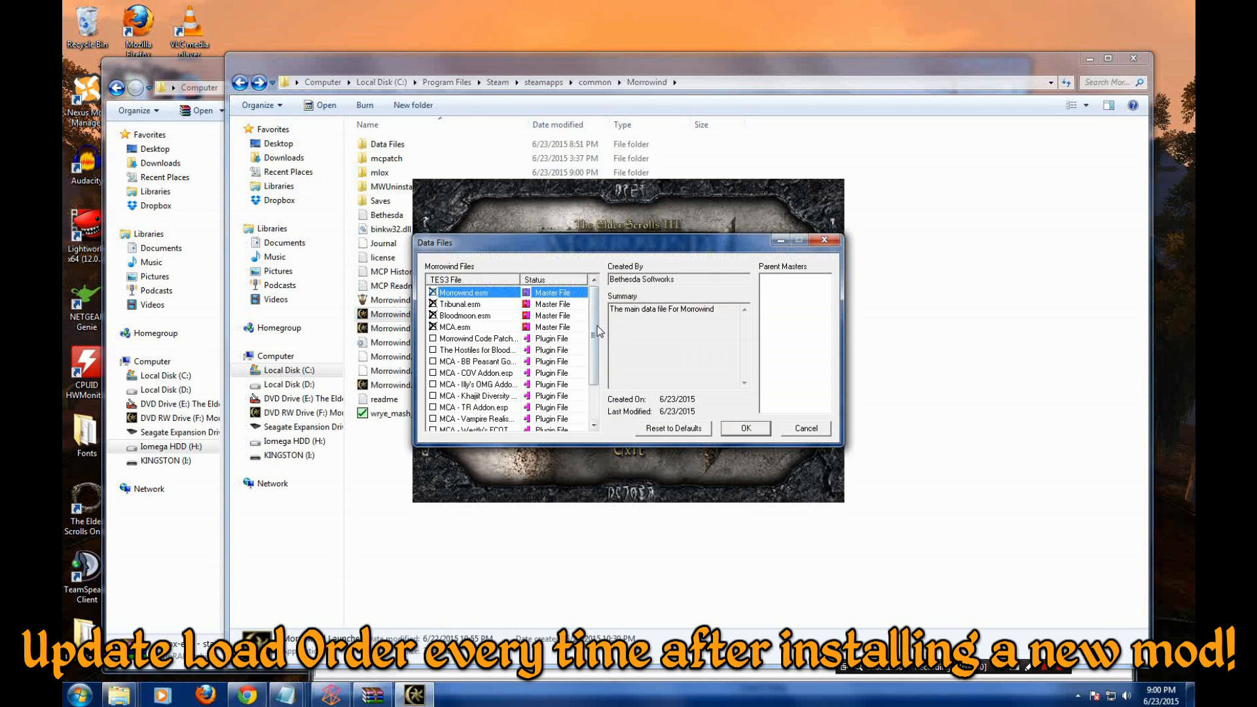
mouse_move(597, 327)
left_mouse_down()
mouse_move(596, 368)
mouse_move(597, 314)
left_mouse_up()
left_click(815, 431)
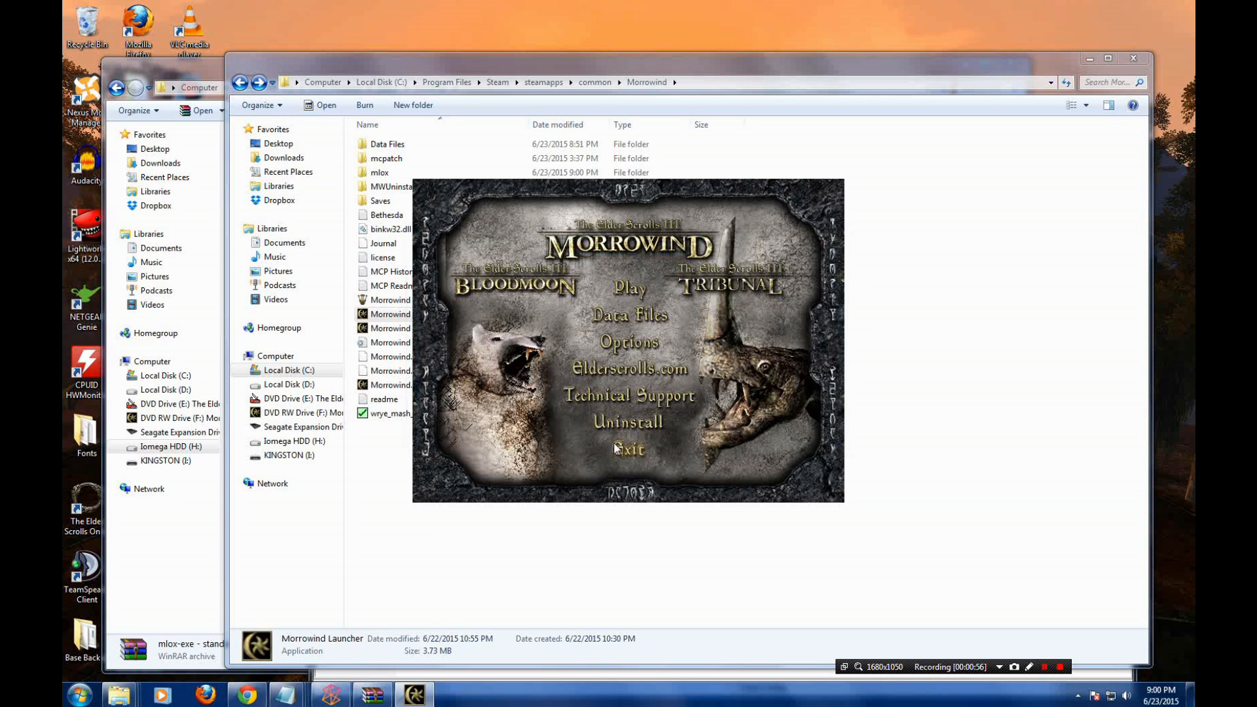
left_click(617, 448)
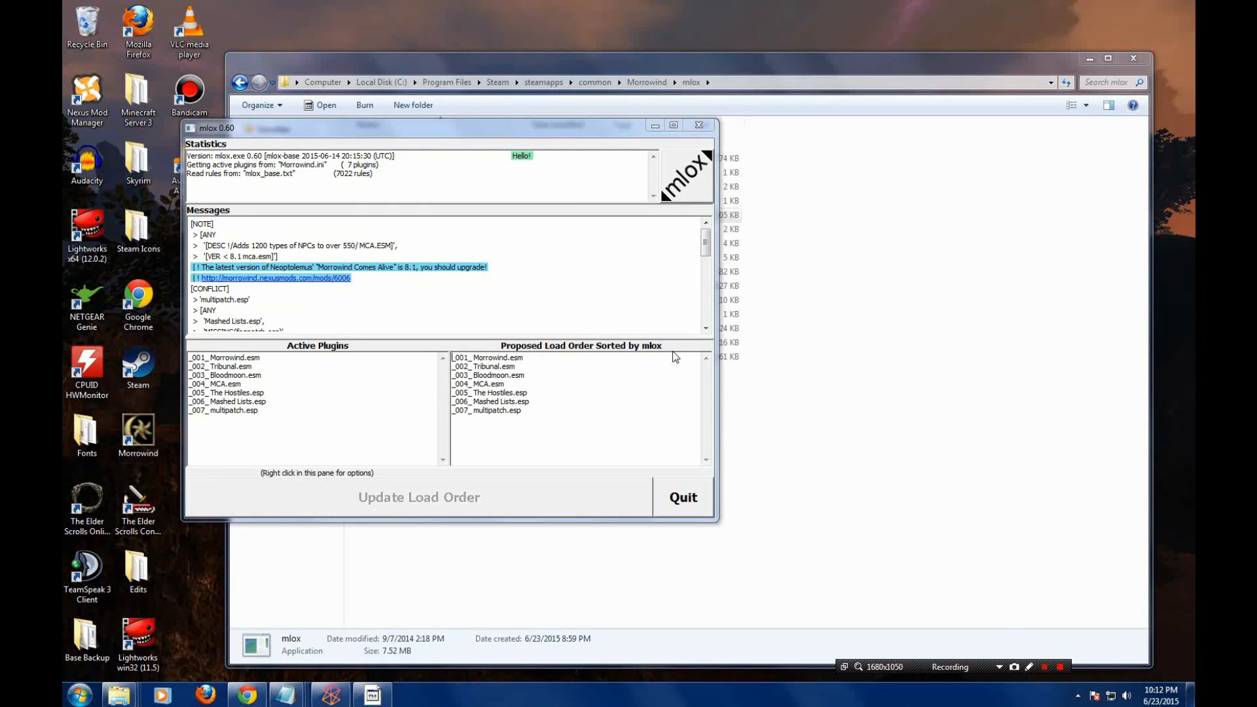
- Read through the mlox messages for the Morrowind Comes Alive upgrade note and the multipatch.esp conflict
left_click(488, 267)
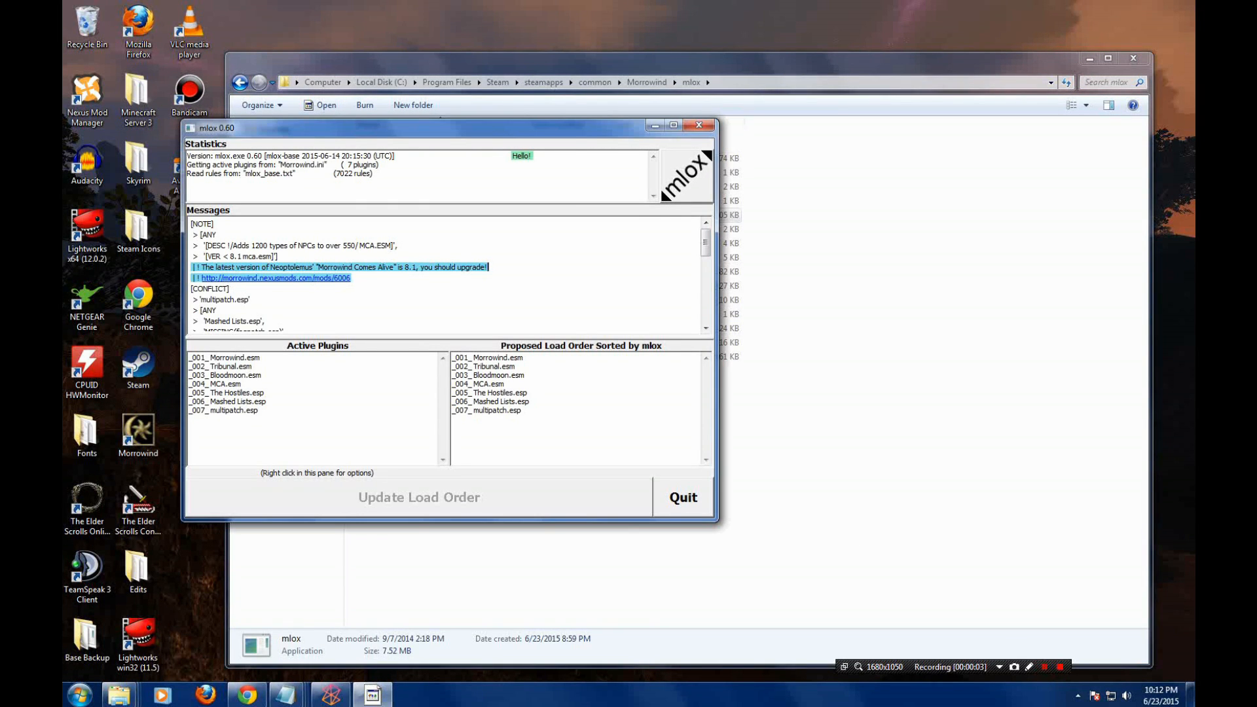
left_click_drag(705, 242, 705, 256)
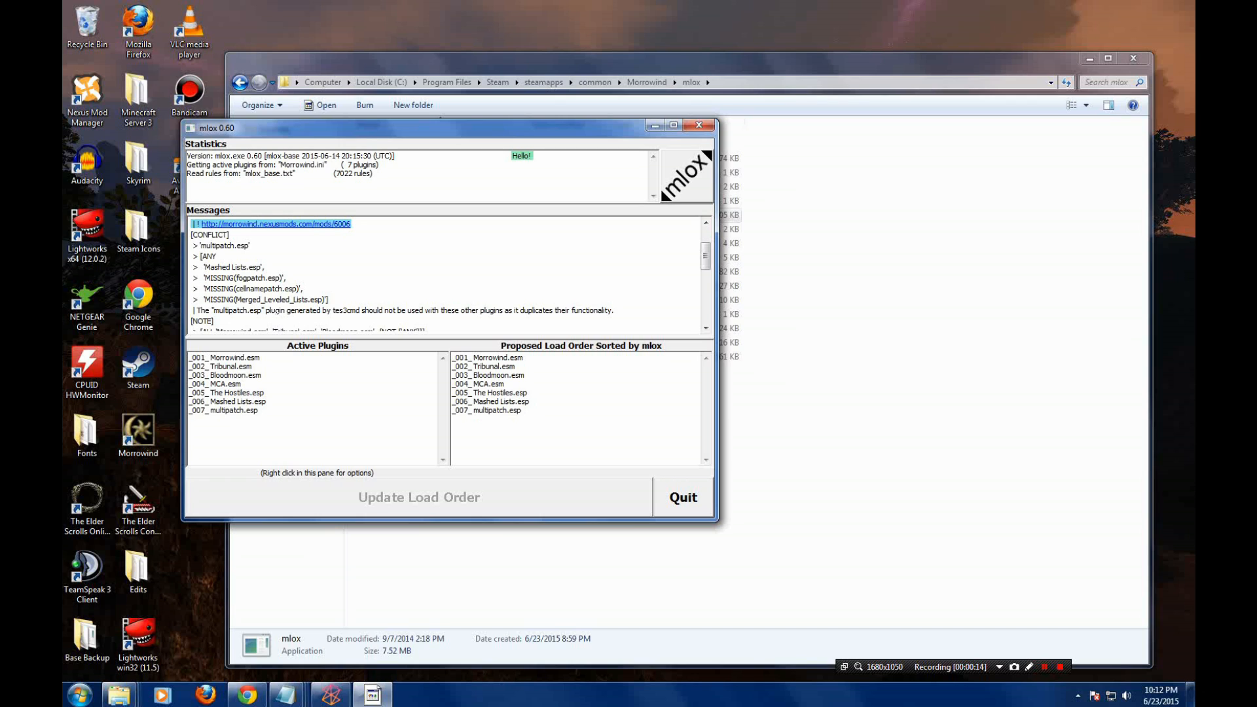
mouse_move(705, 253)
left_mouse_down()
mouse_move(692, 276)
mouse_move(686, 238)
left_mouse_up()
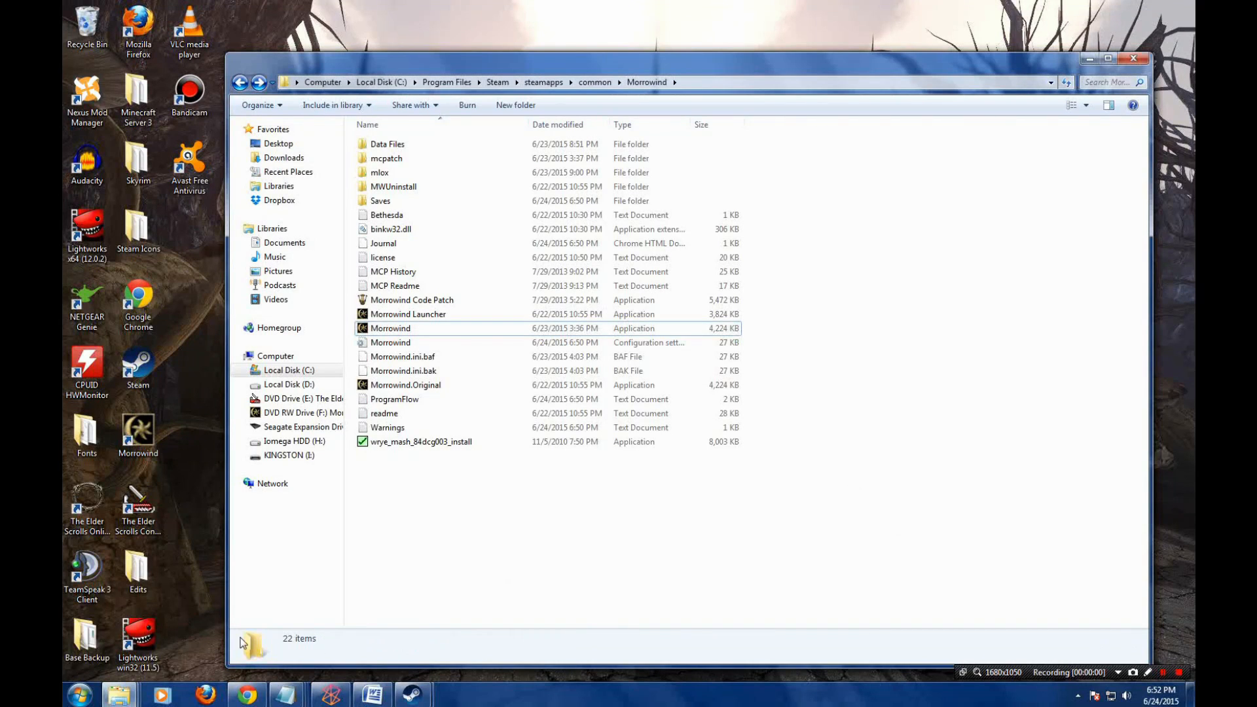
- Open Wrye Mash and run Repair All on the save file Dunmerin0000.ess
left_click(78, 694)
left_click(140, 530)
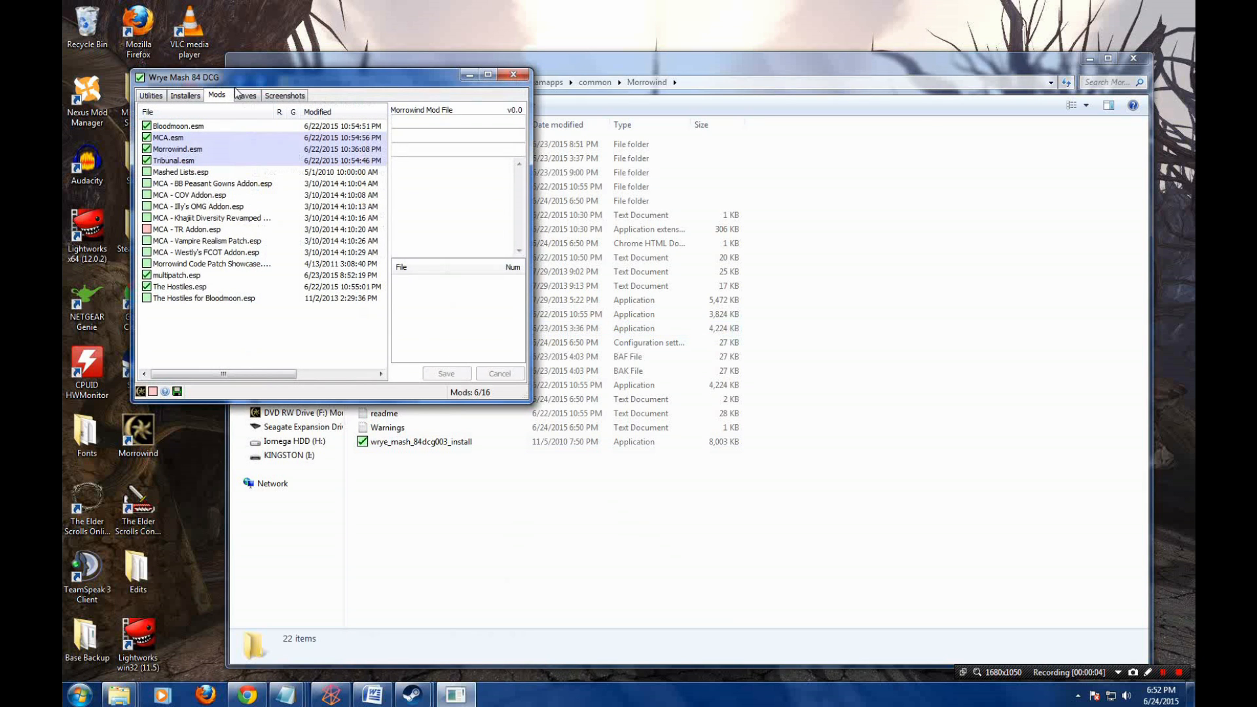
left_click(240, 98)
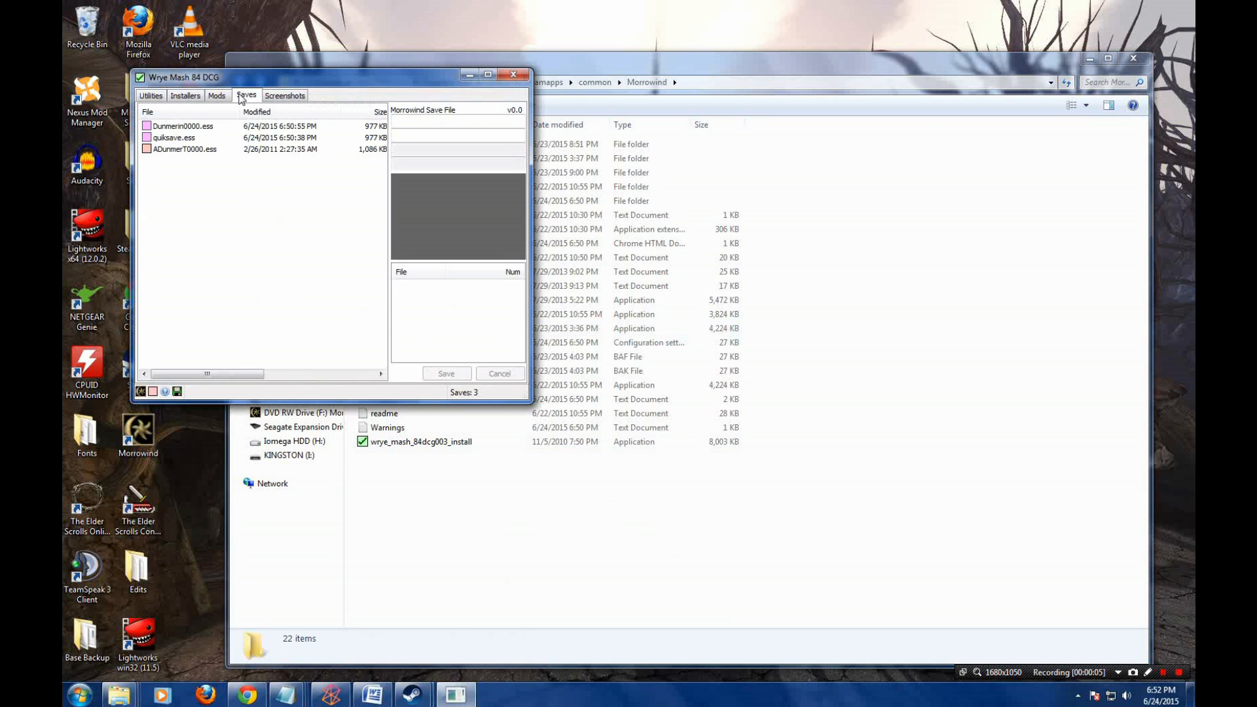
left_click(194, 129)
right_click(191, 130)
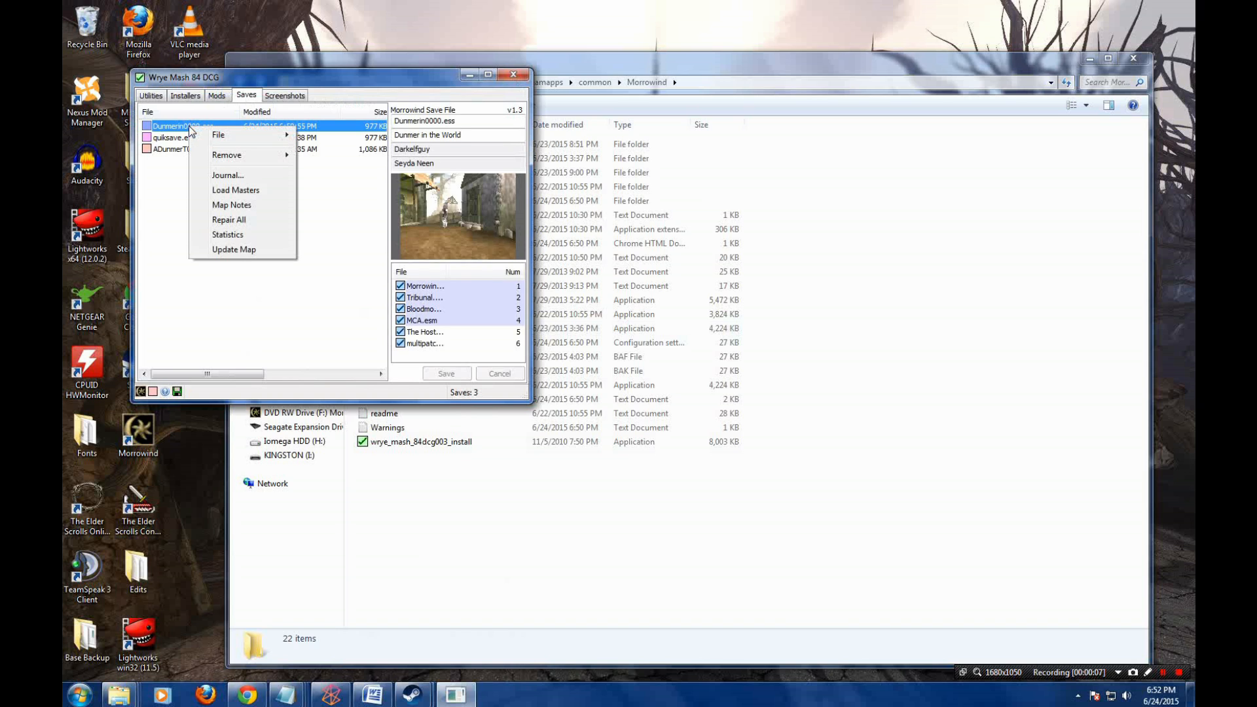
left_click(229, 220)
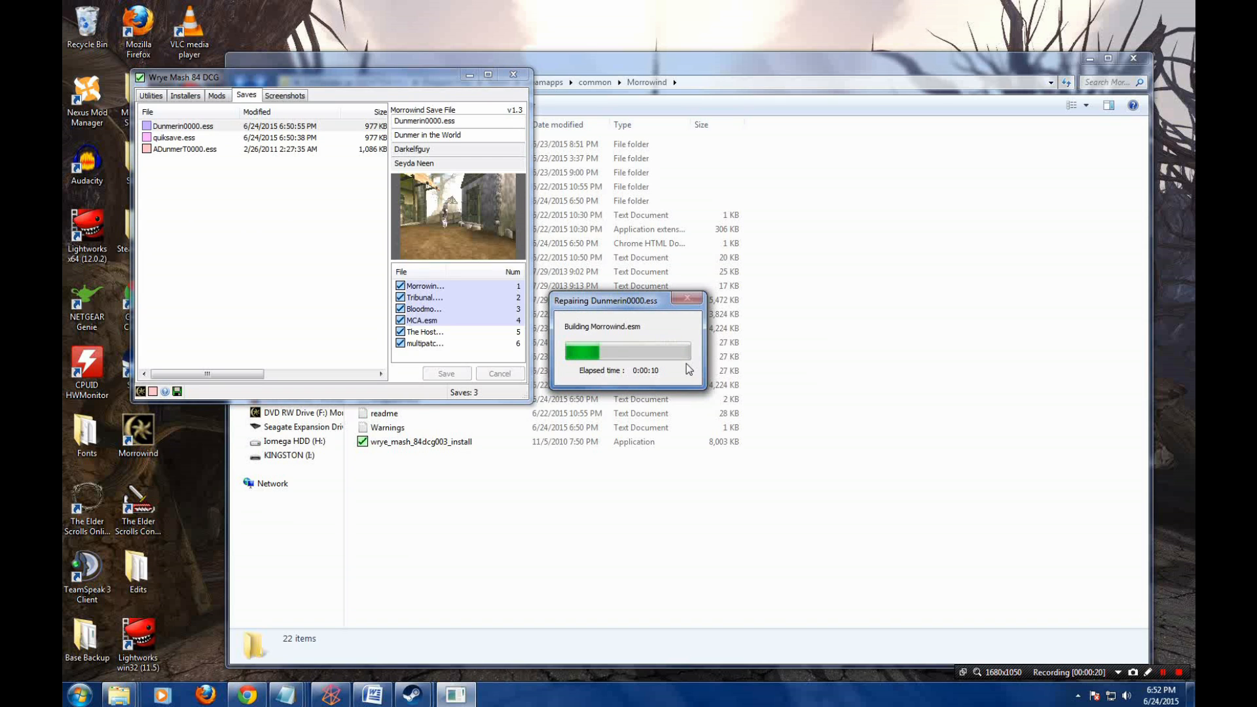
left_click(662, 392)
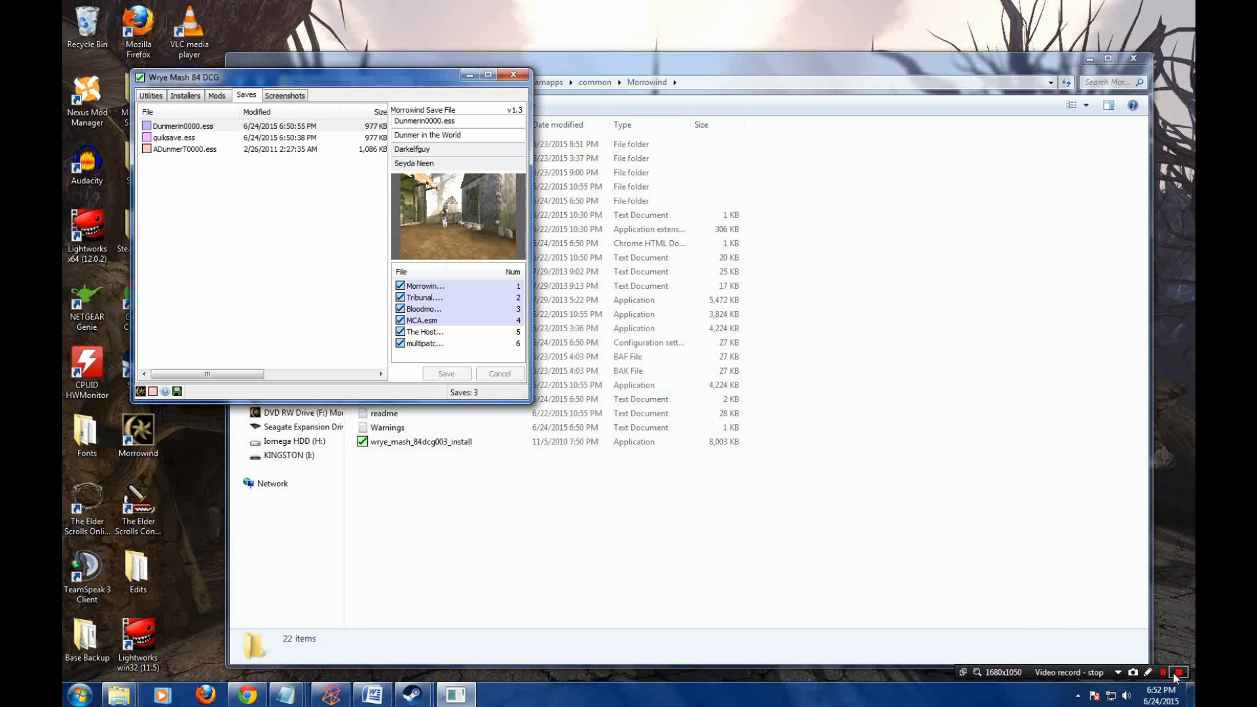
left_click(1164, 673)
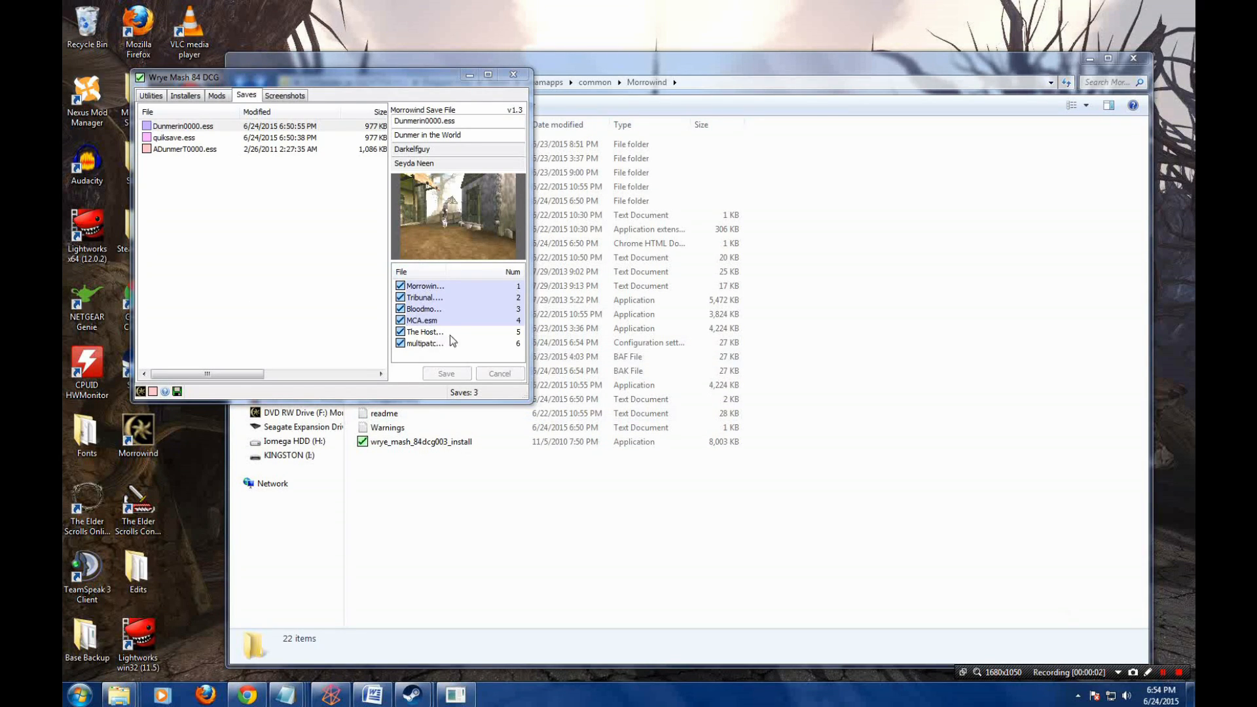
- Disable MCA.esm and The Hostiles.esp in the Wrye Mash mod list
left_click(215, 95)
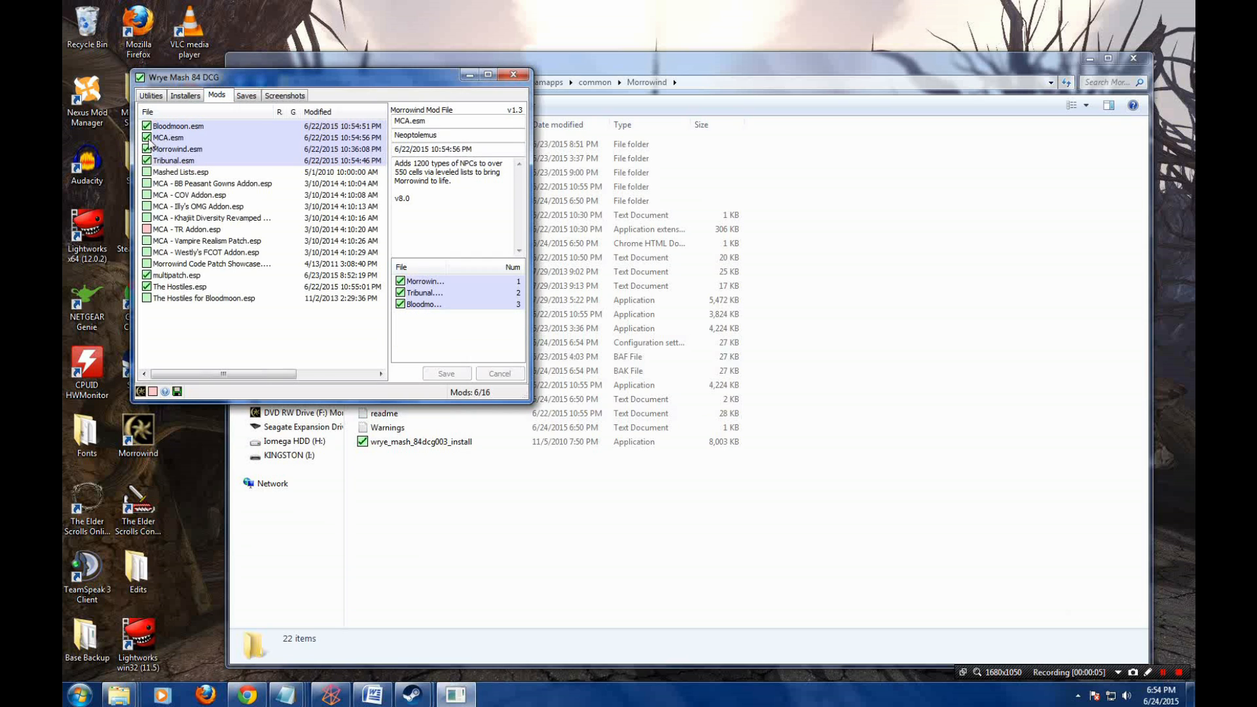
left_click(154, 138)
left_click(149, 288)
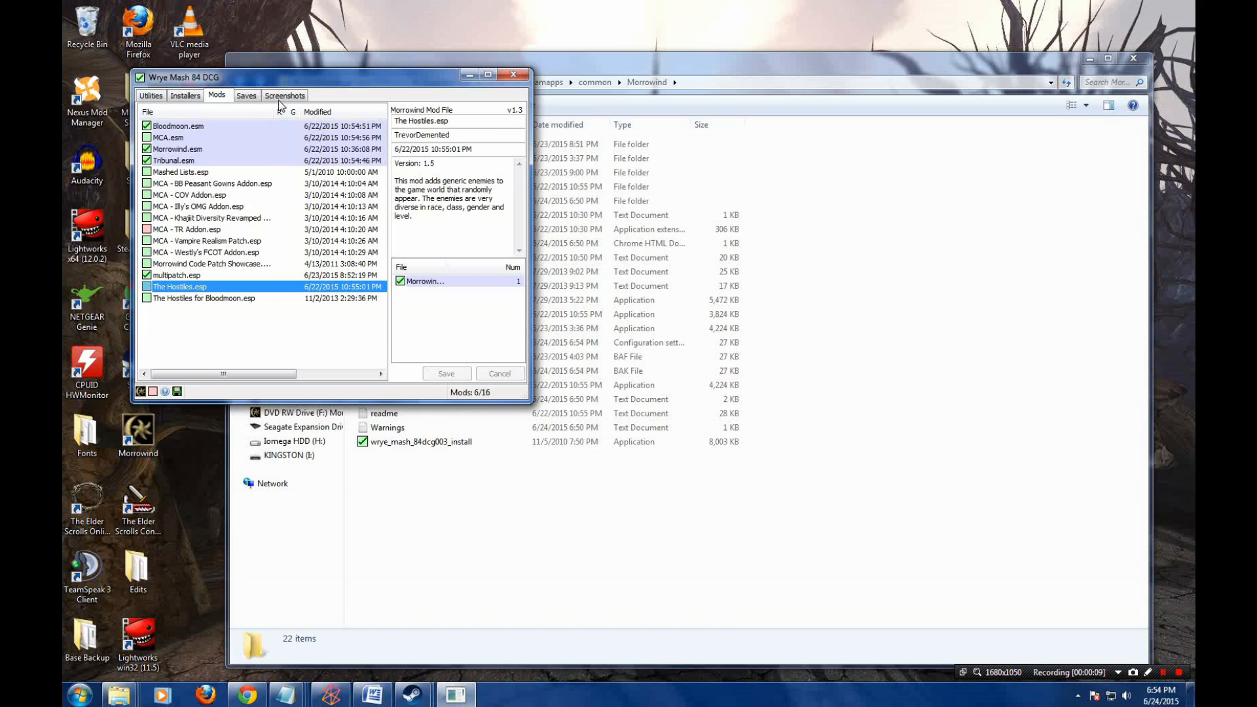
- Sync the masters of Dunmerin0000.ess to the current load list and save the change
left_click(248, 97)
left_click(147, 128)
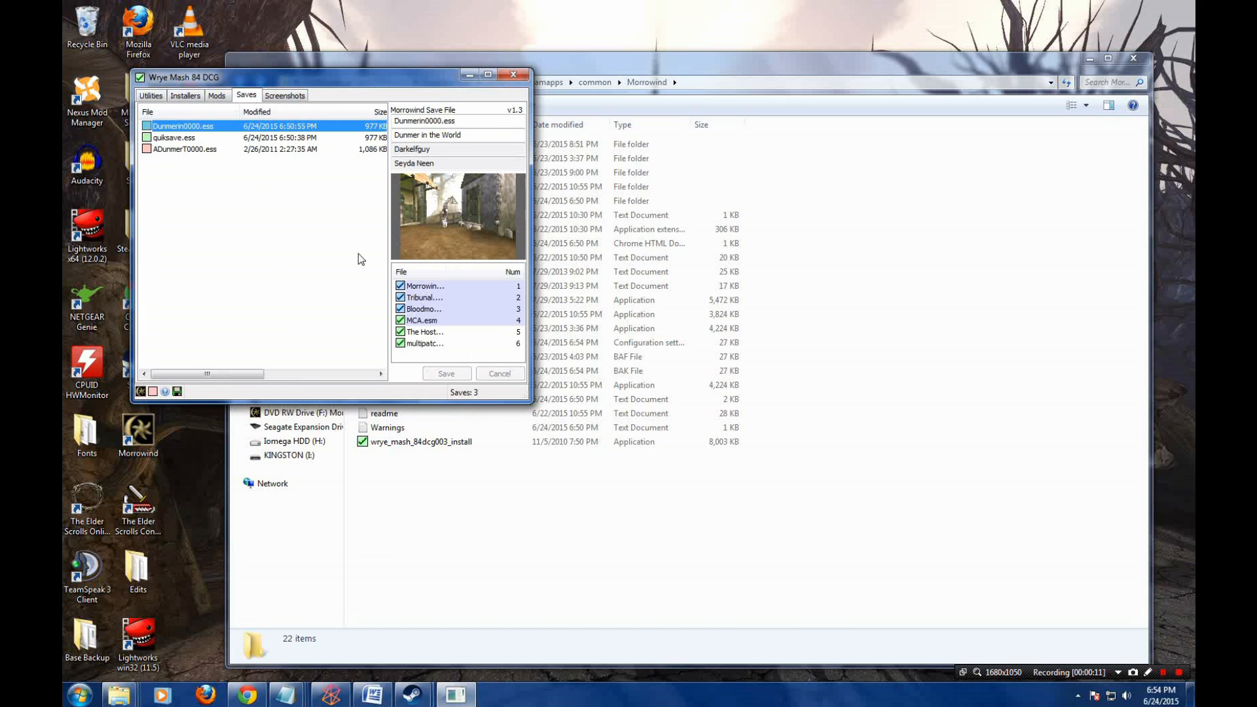
right_click(406, 275)
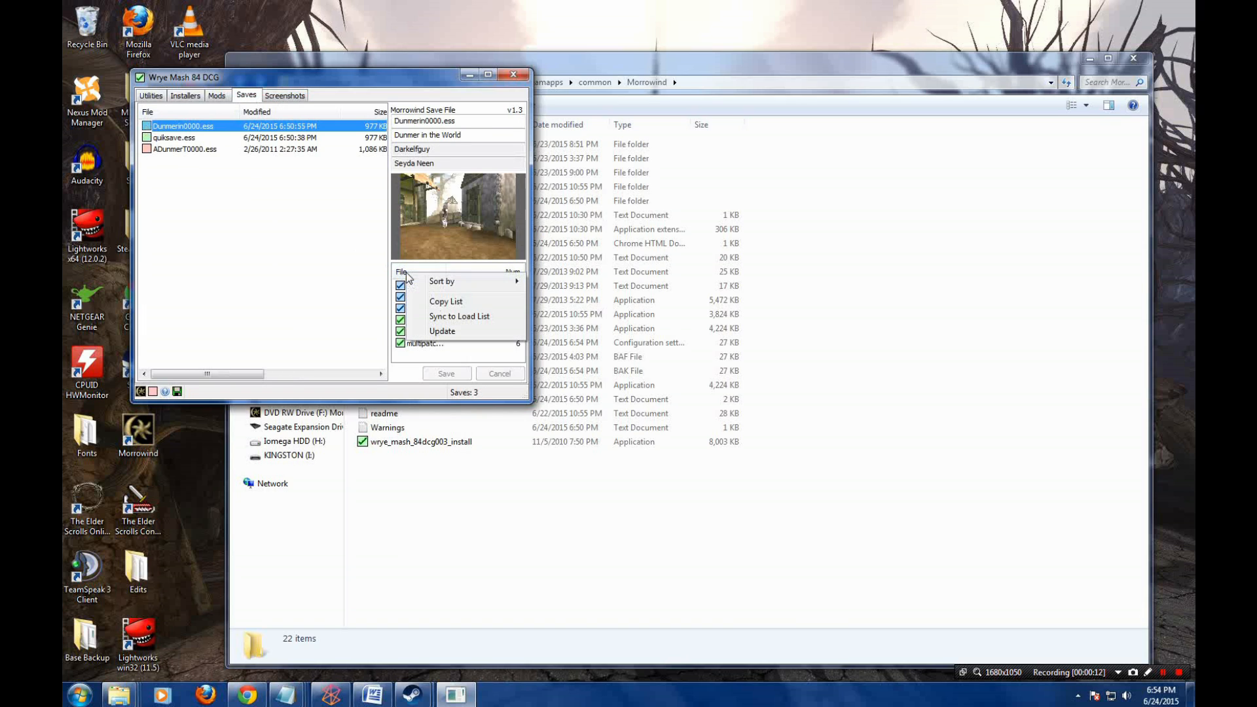
left_click(465, 316)
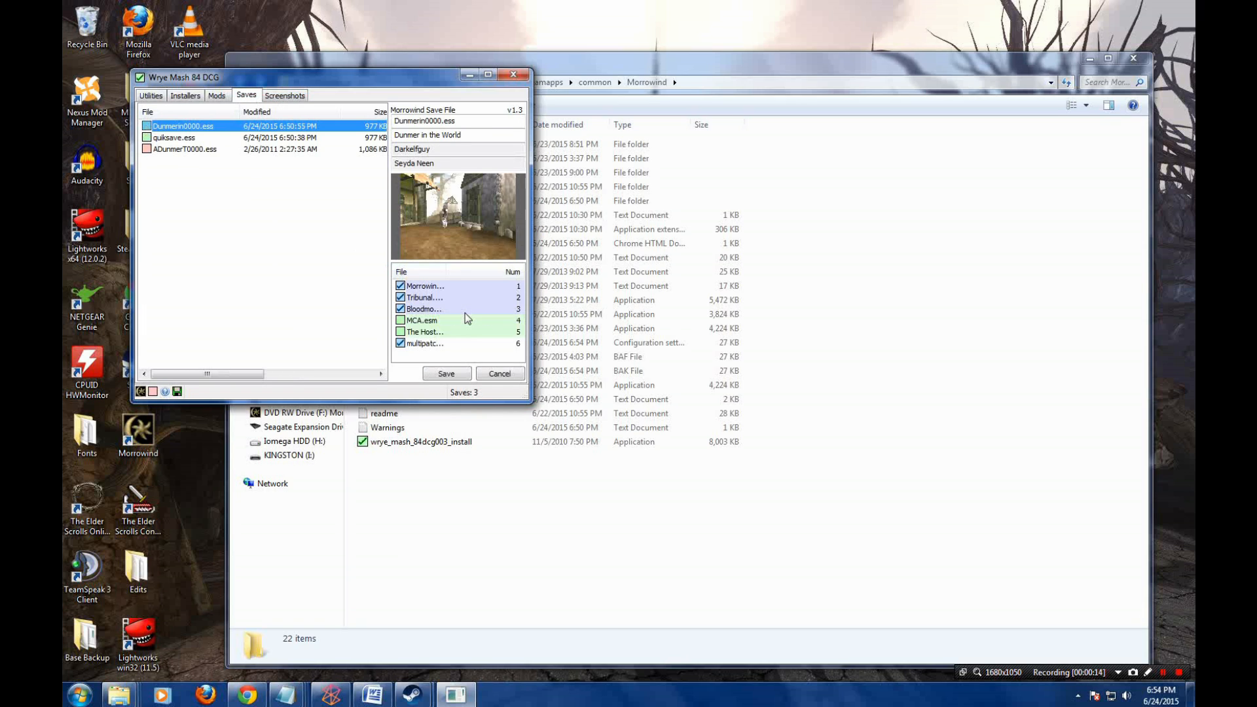
left_click(446, 376)
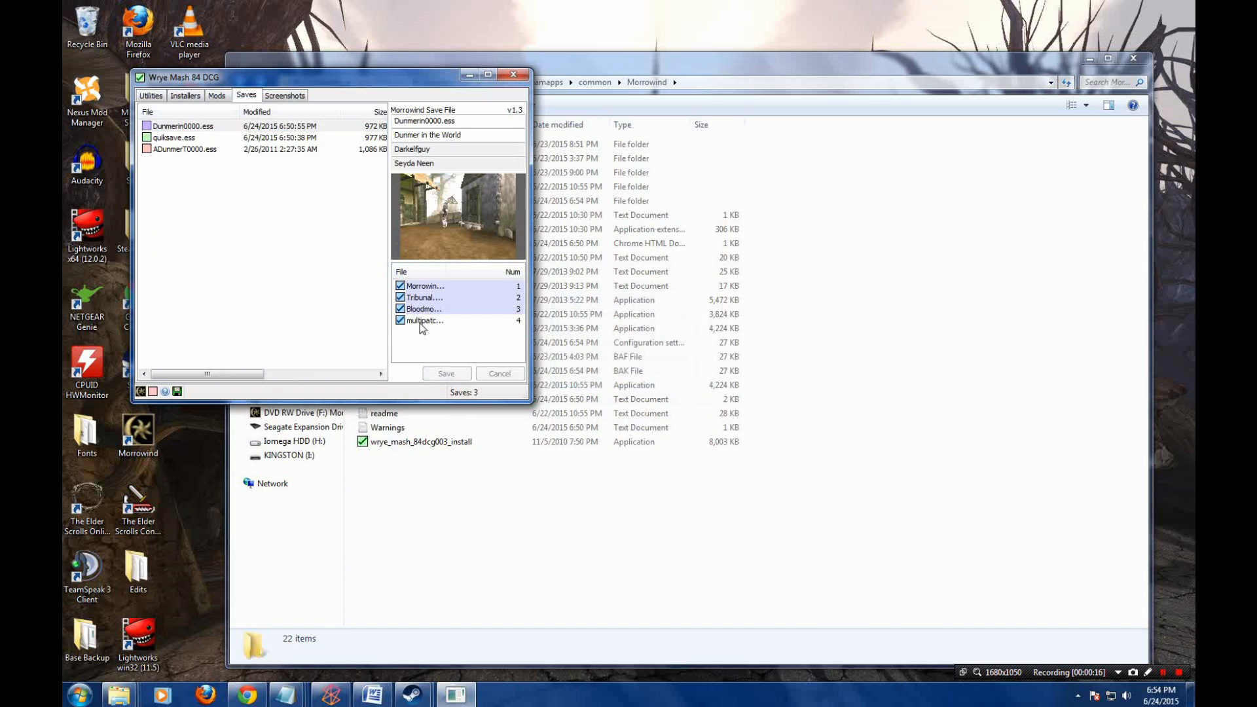
left_click(214, 96)
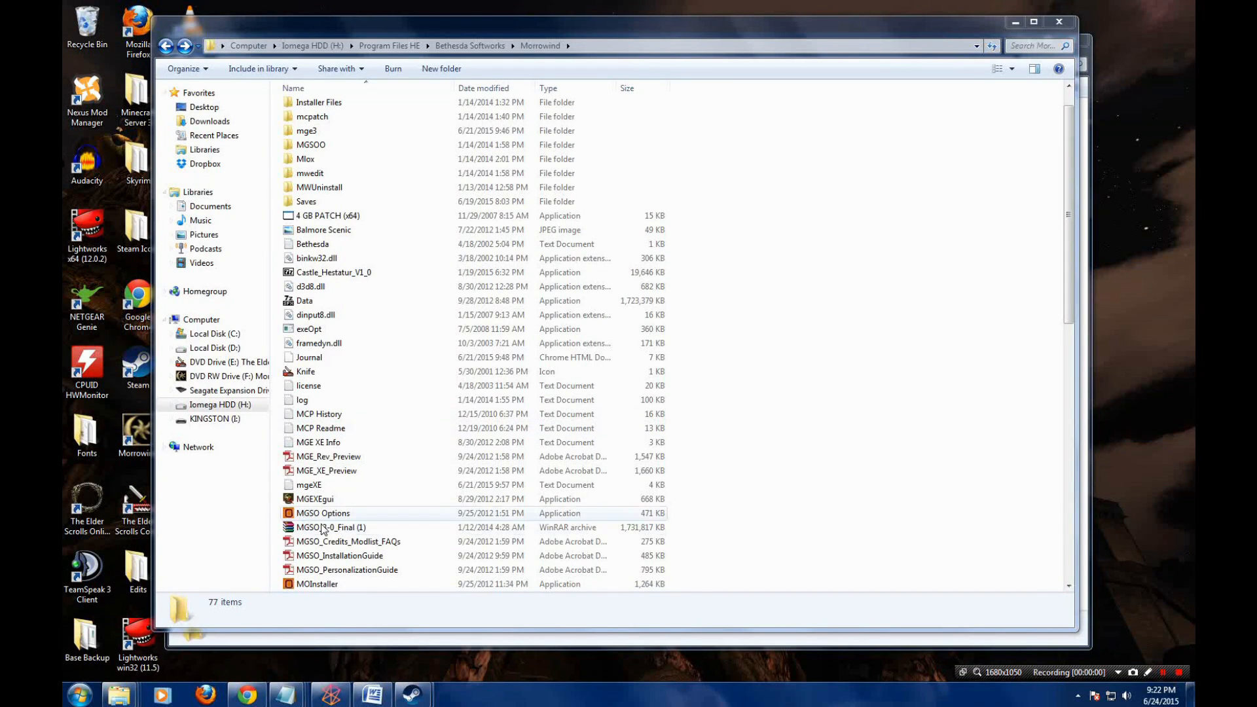
- Copy the MGSO_3-0_Final (1) archive from the Iomega HDD's Morrowind folder into the Steam Morrowind folder
left_click(325, 528)
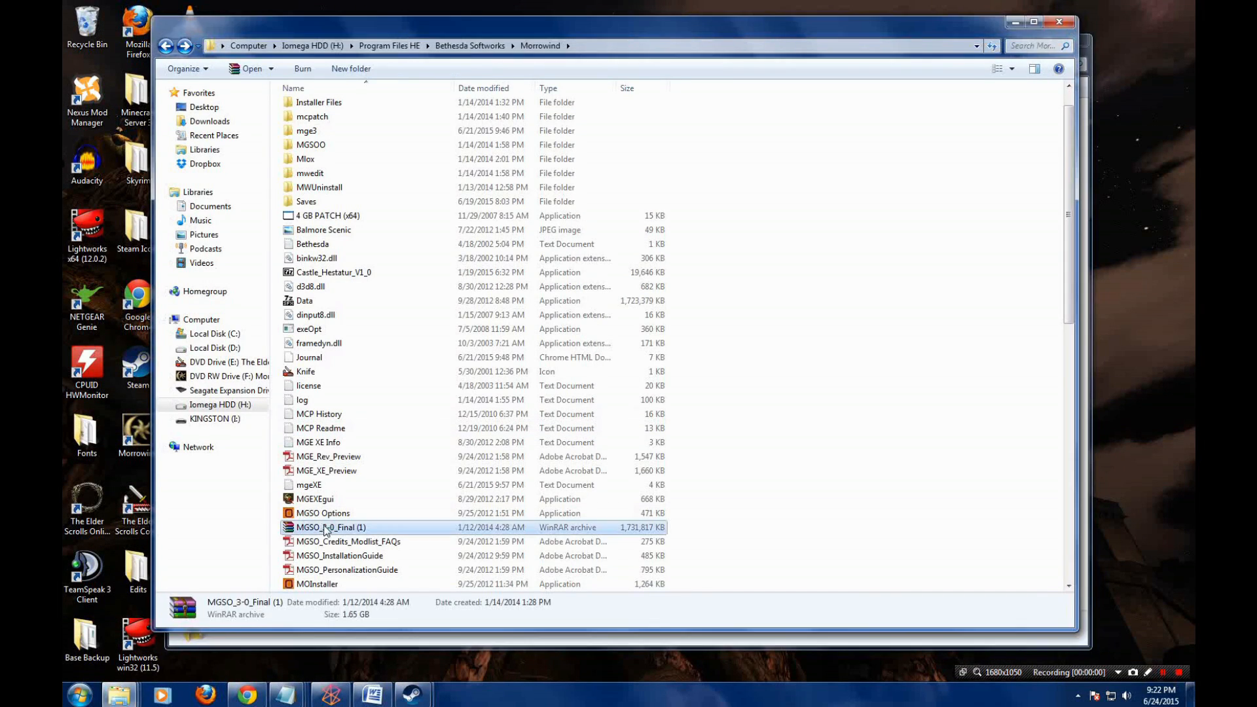
right_click(332, 531)
left_click(370, 447)
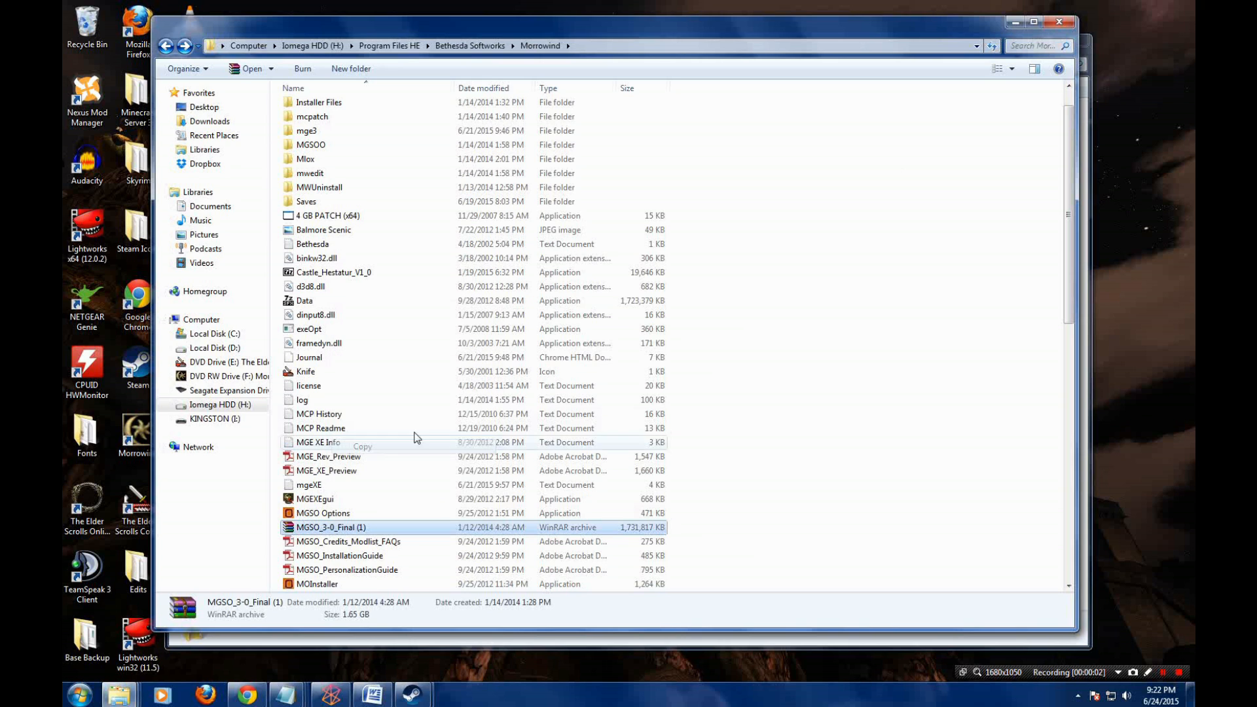
left_click(1015, 22)
right_click(930, 205)
left_click(960, 315)
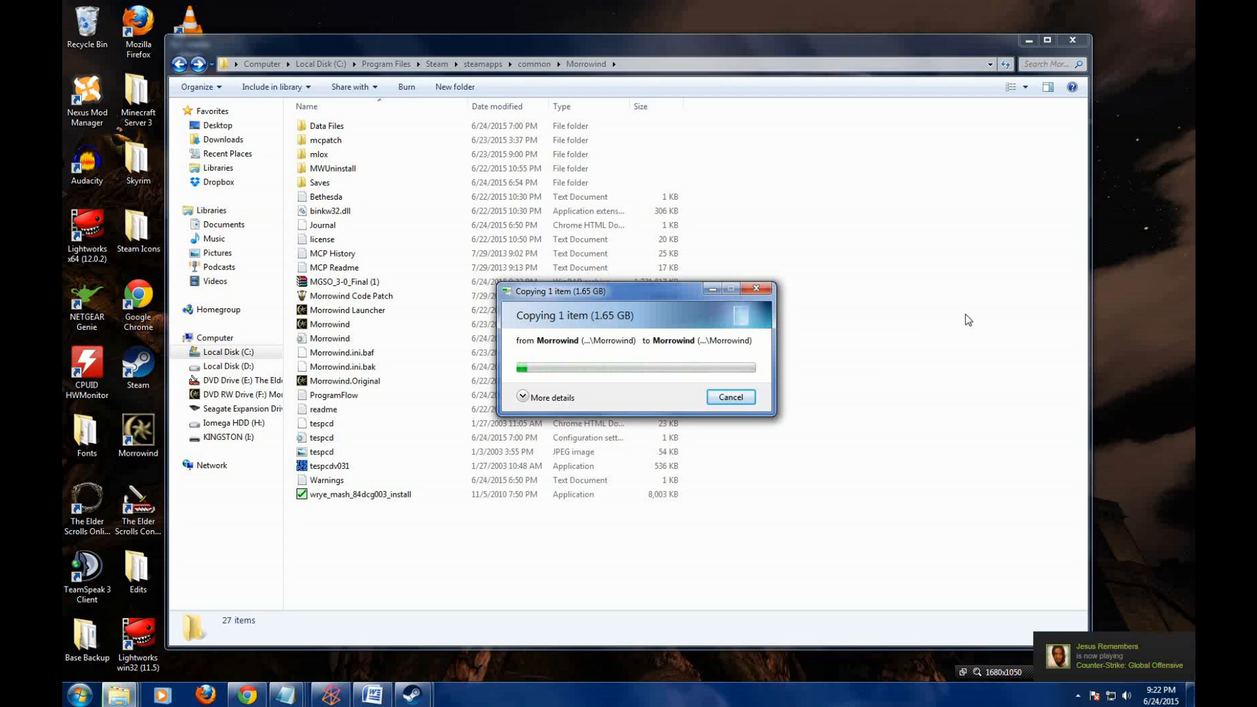
left_click(1025, 674)
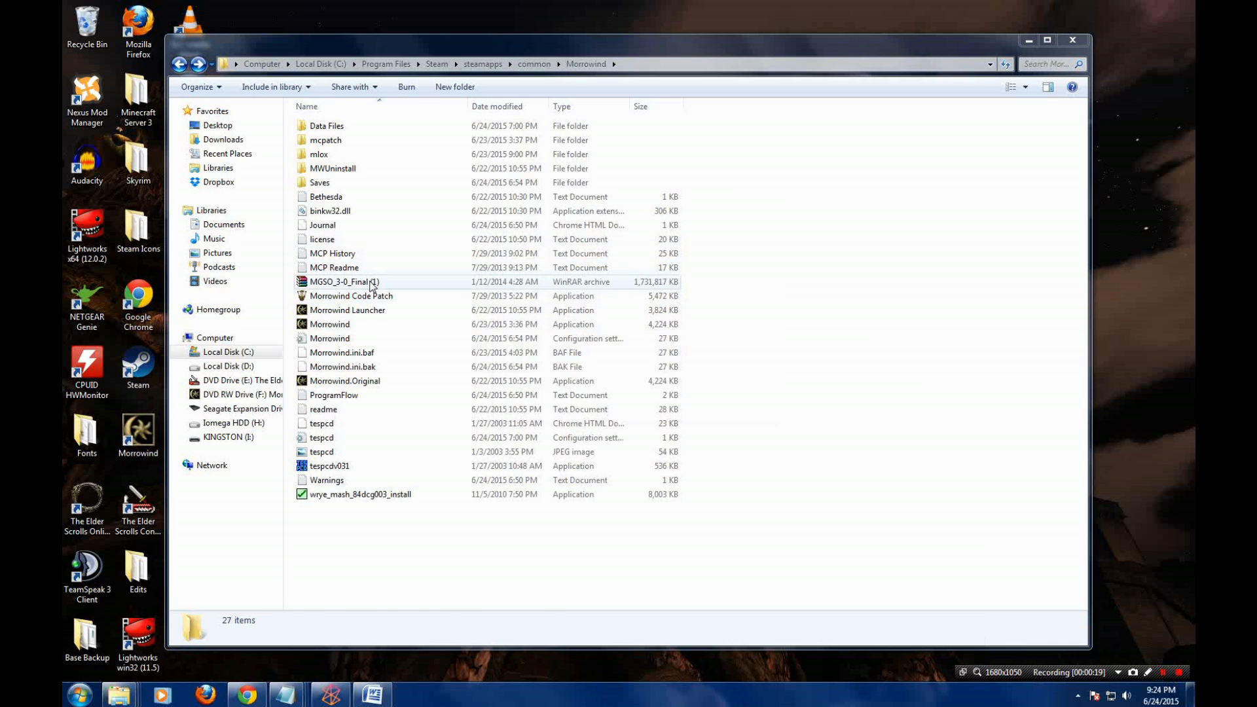
- Open the MGSO_3-0_Final (1) archive and extract all its contents into the Steam Morrowind folder
left_click(372, 285)
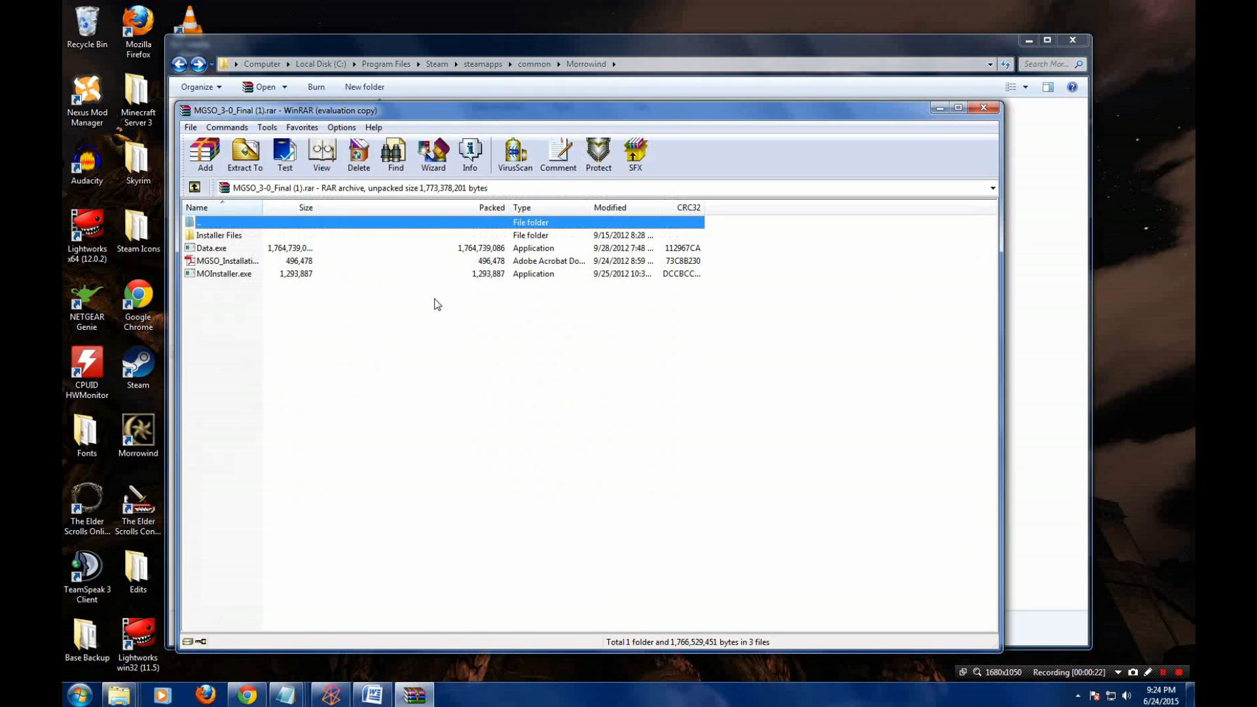
left_click(689, 328)
left_click_drag(305, 321, 216, 231)
left_click_drag(309, 252, 1043, 230)
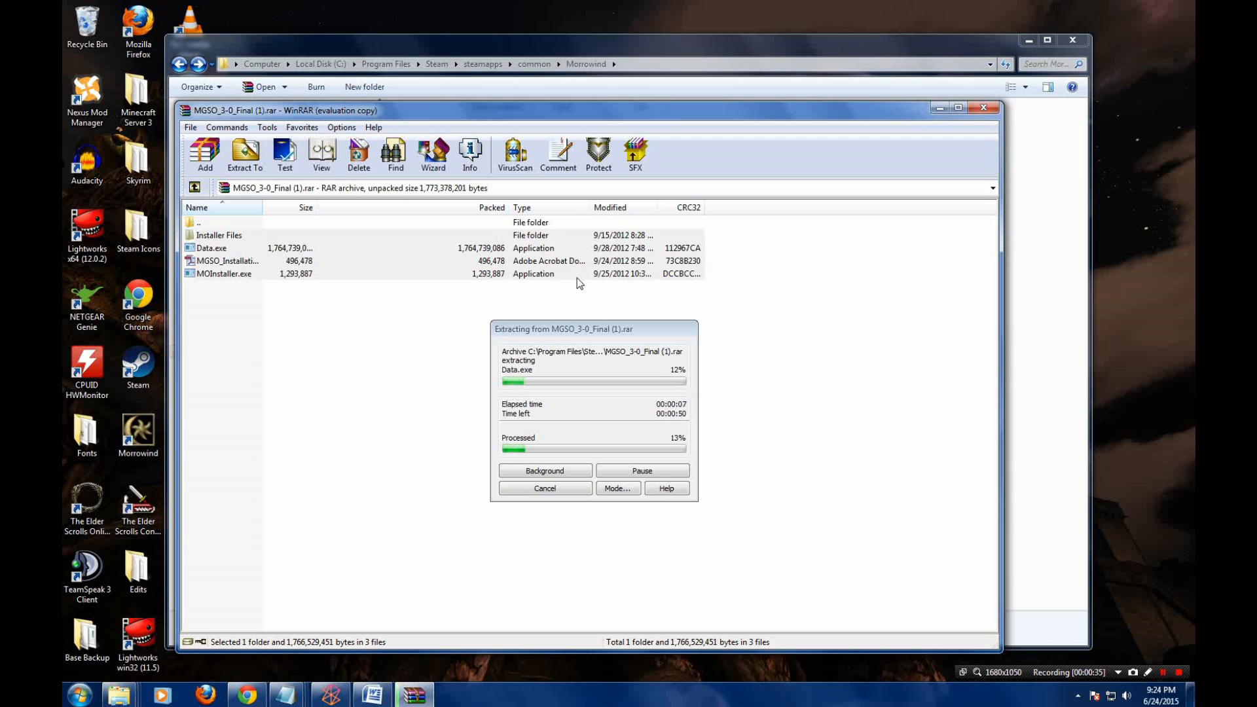
left_click(1169, 674)
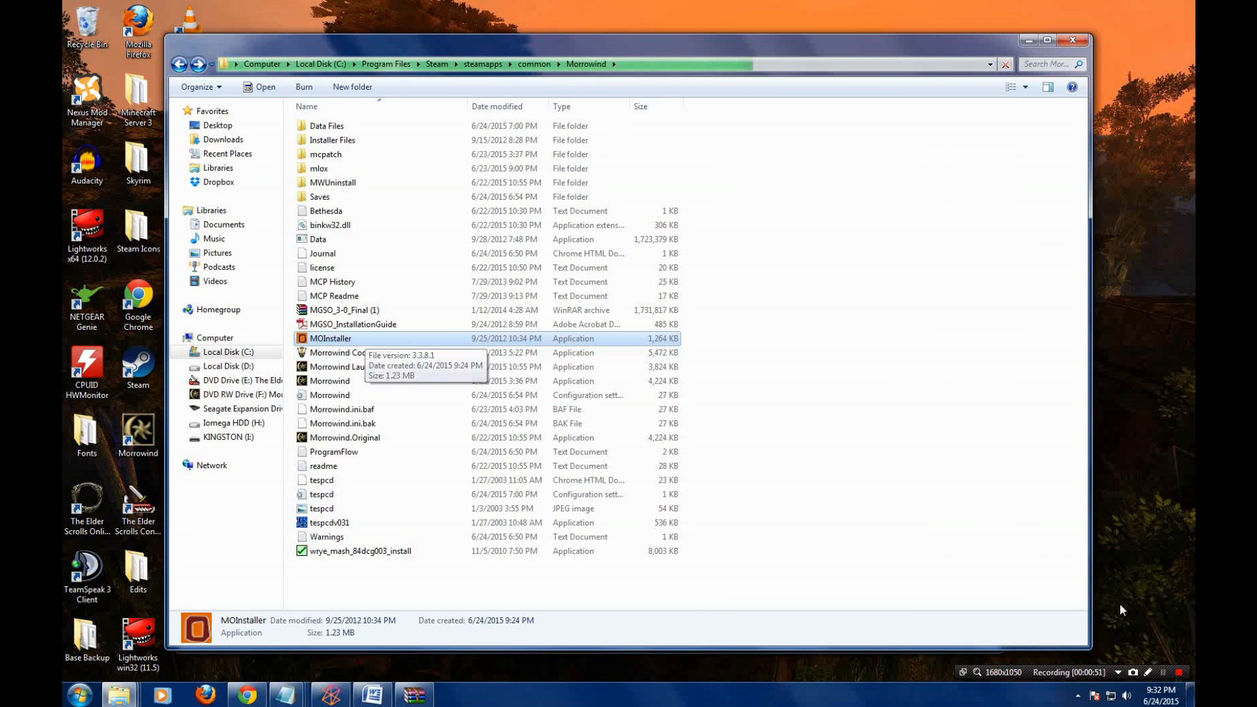
- Run MOInstaller and advance MGSO Setup to the DirectX 9.0c page, continuing despite the outdated video card drivers
double_click(330, 409)
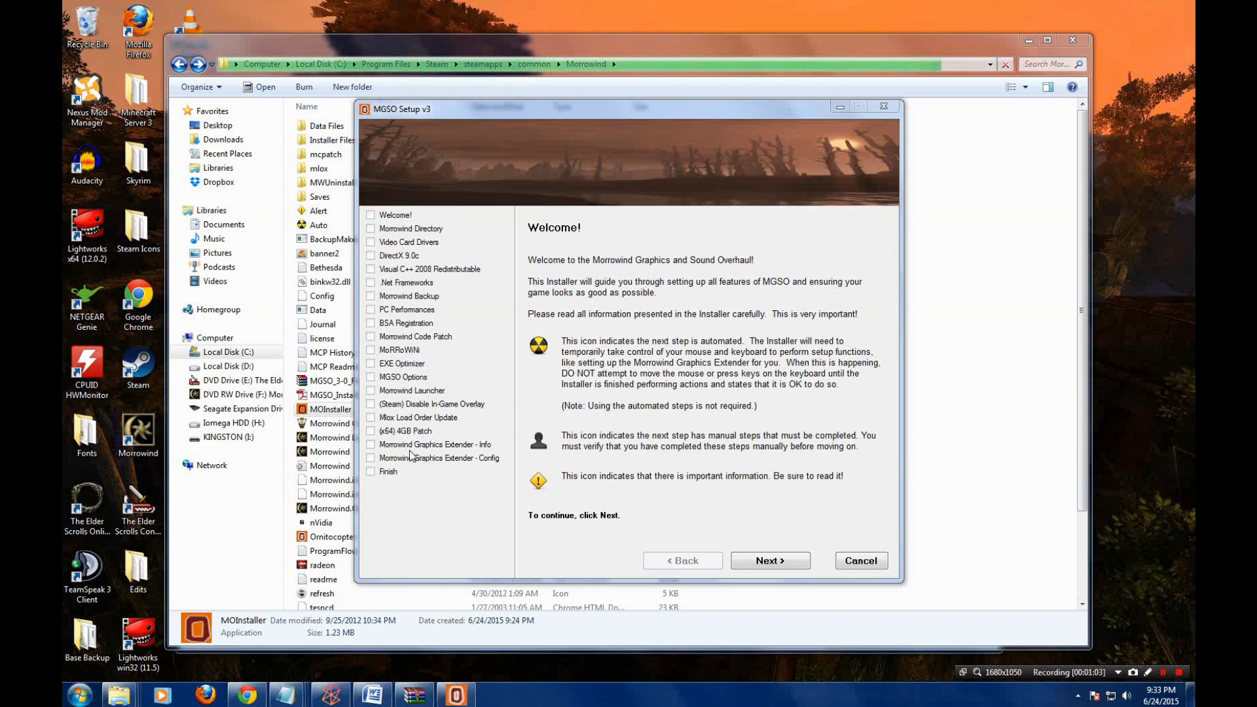
left_click(798, 567)
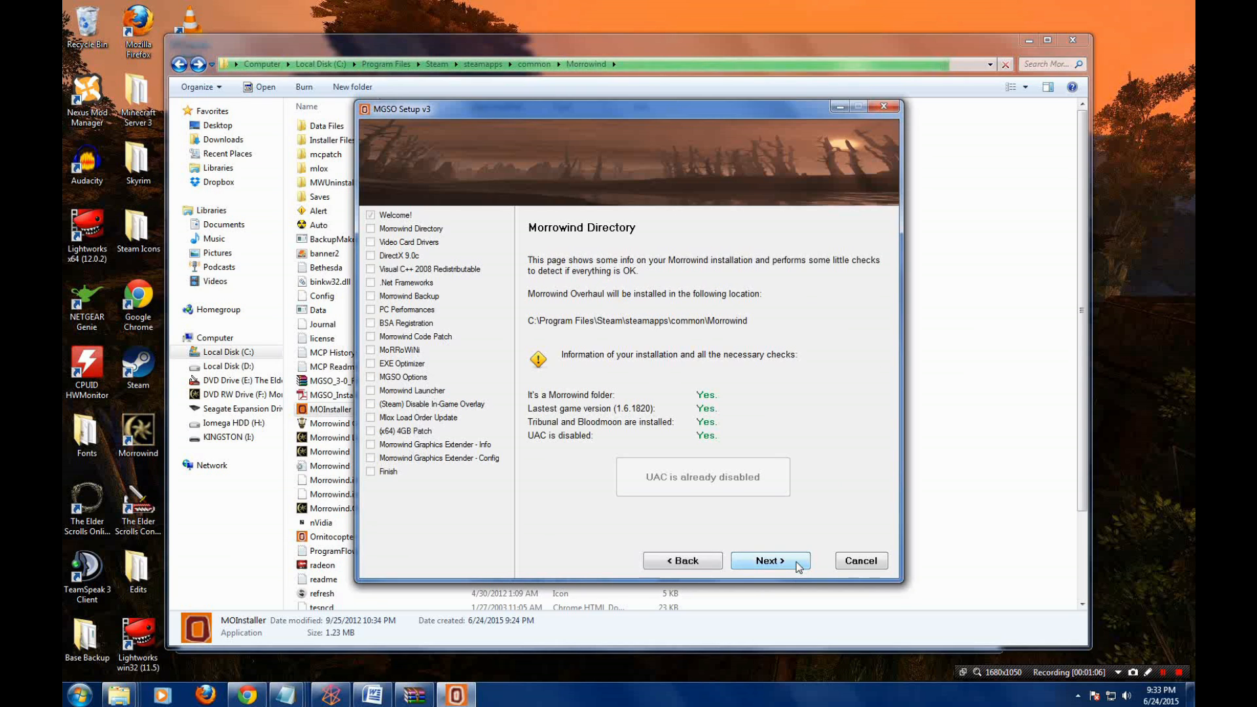
left_click(799, 567)
left_click(798, 566)
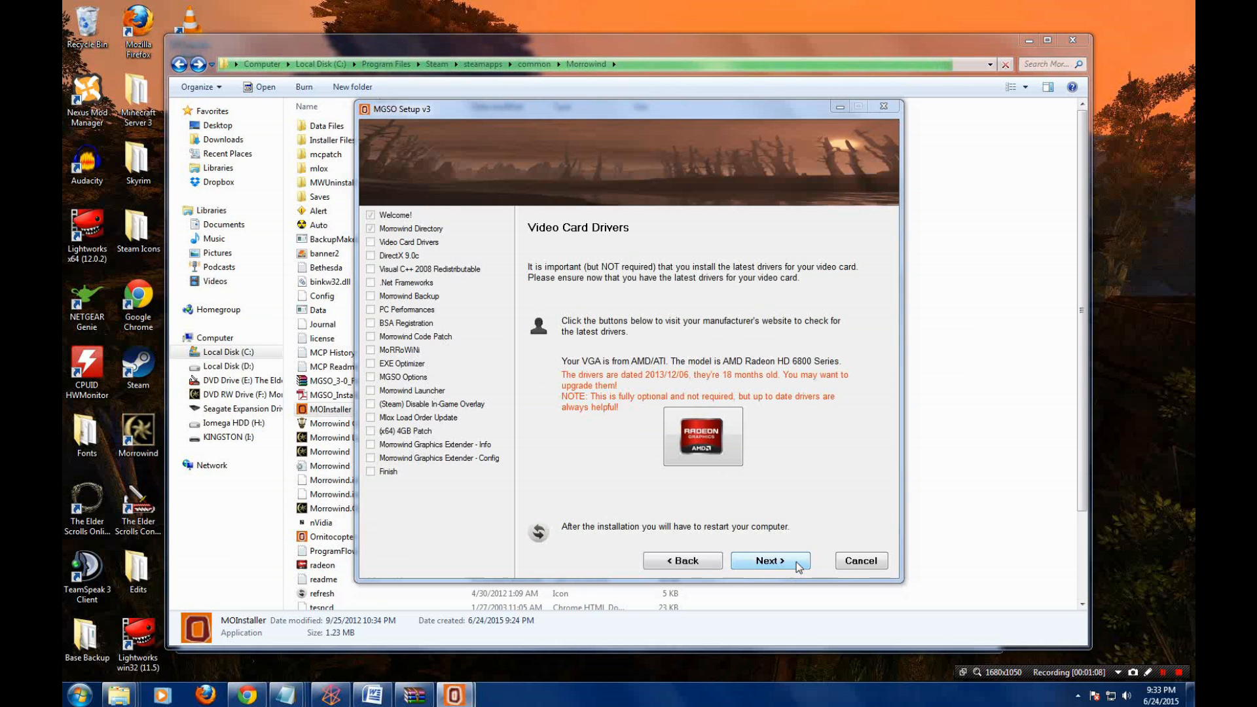
left_click(689, 392)
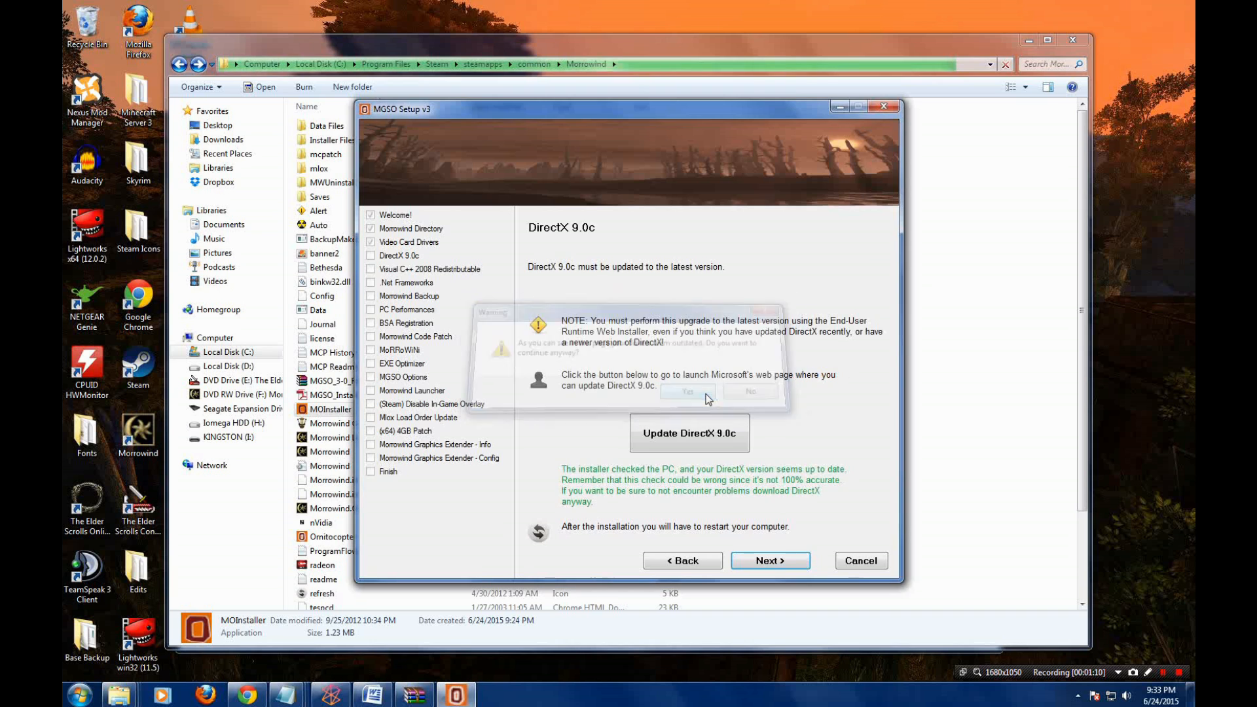
left_click(1162, 672)
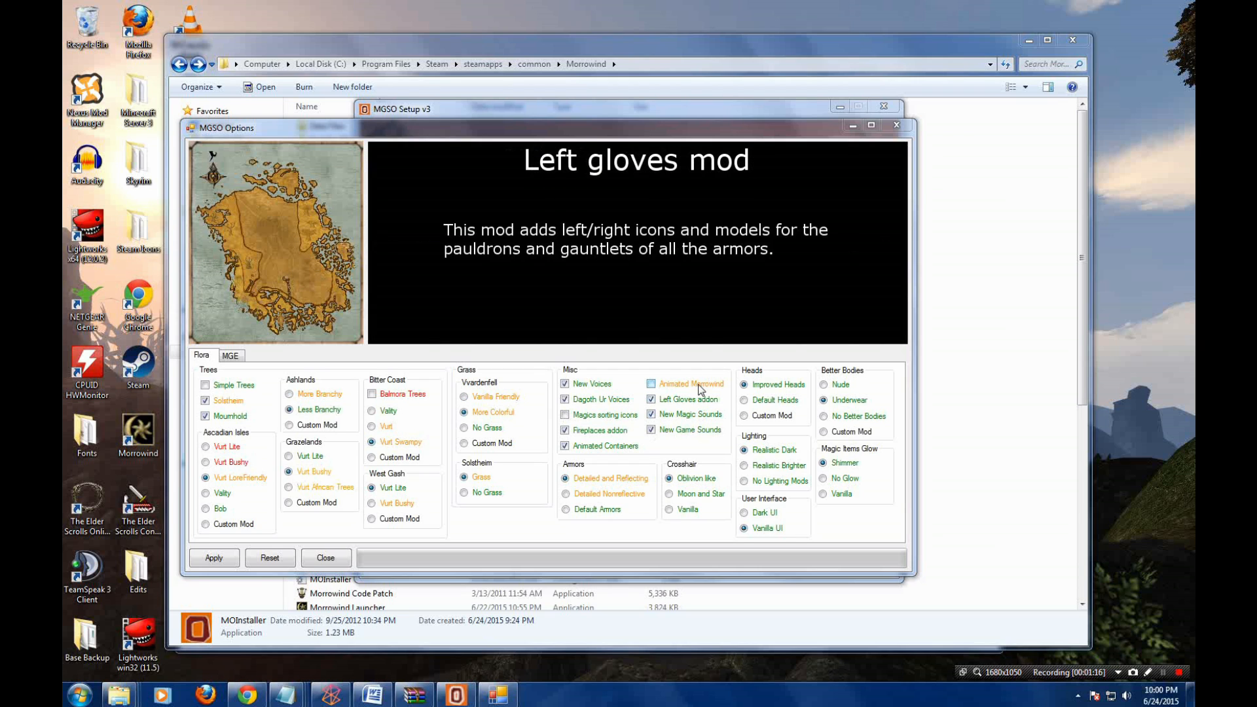
- In the MGSO options, enable Animated Morrowind, disable Fireplaces addon and Animated Containers, and choose No Grass for Vvardenfell
left_click(648, 385)
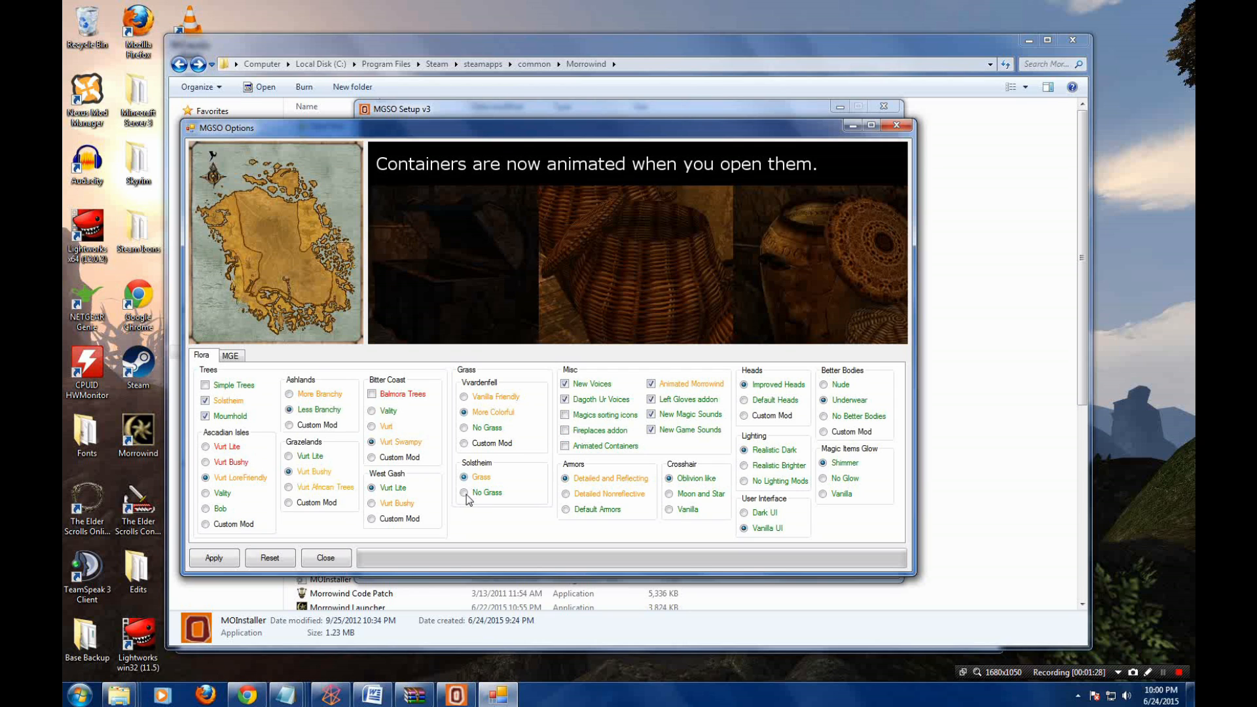
left_click(465, 427)
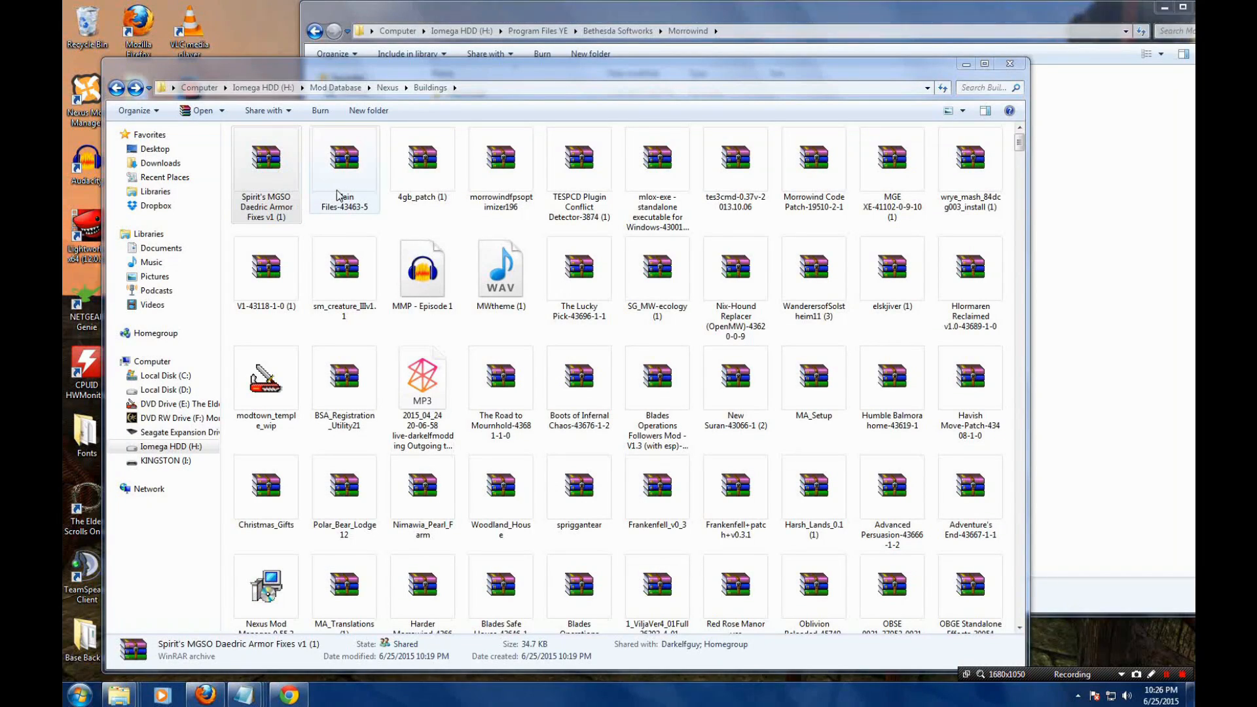
- Extract everything from the Main Files-43463-5 archive into the Iomega HDD's Morrowind folder, merging folders and replacing conflicting files, and close the archive
left_click(352, 178)
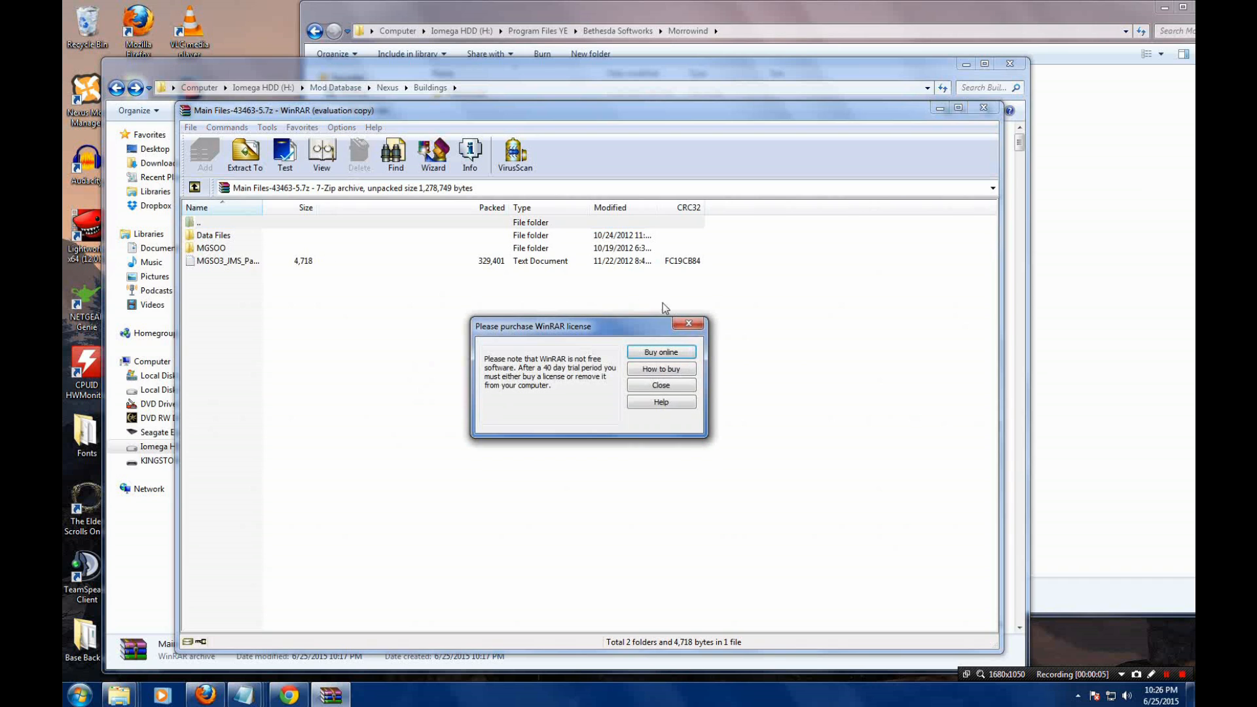
left_click(694, 328)
left_click_drag(269, 307, 1080, 268)
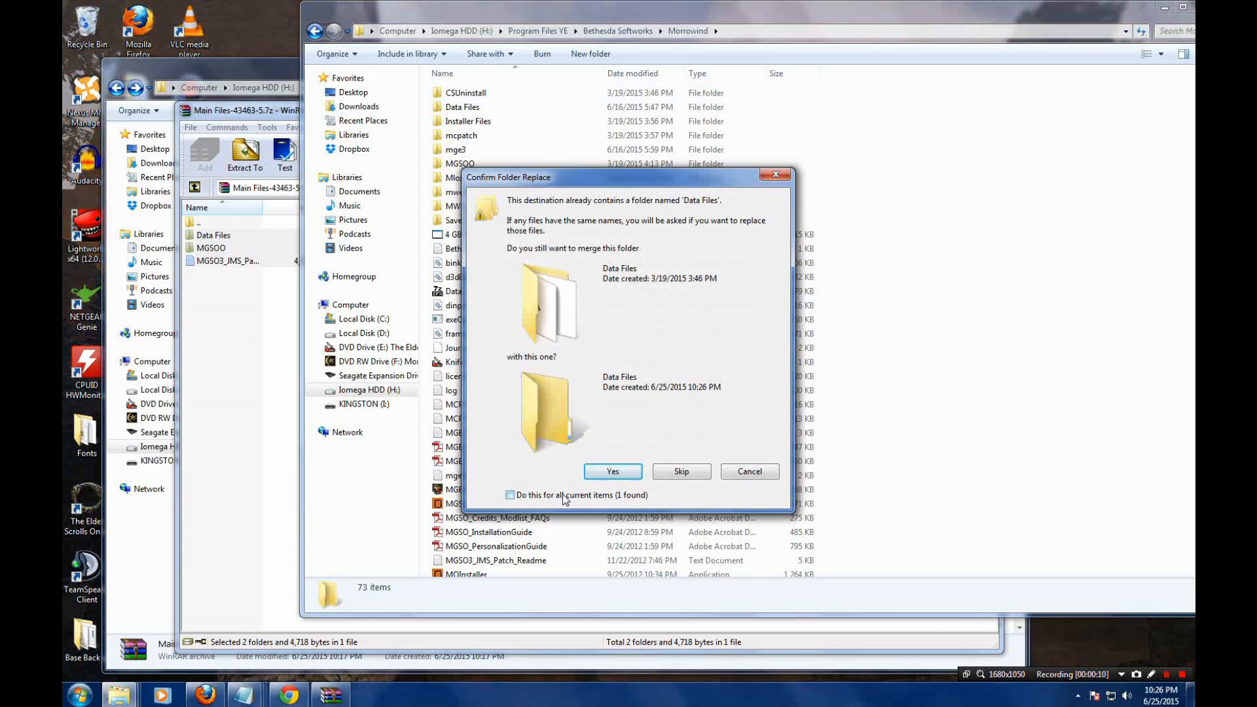
left_click(611, 472)
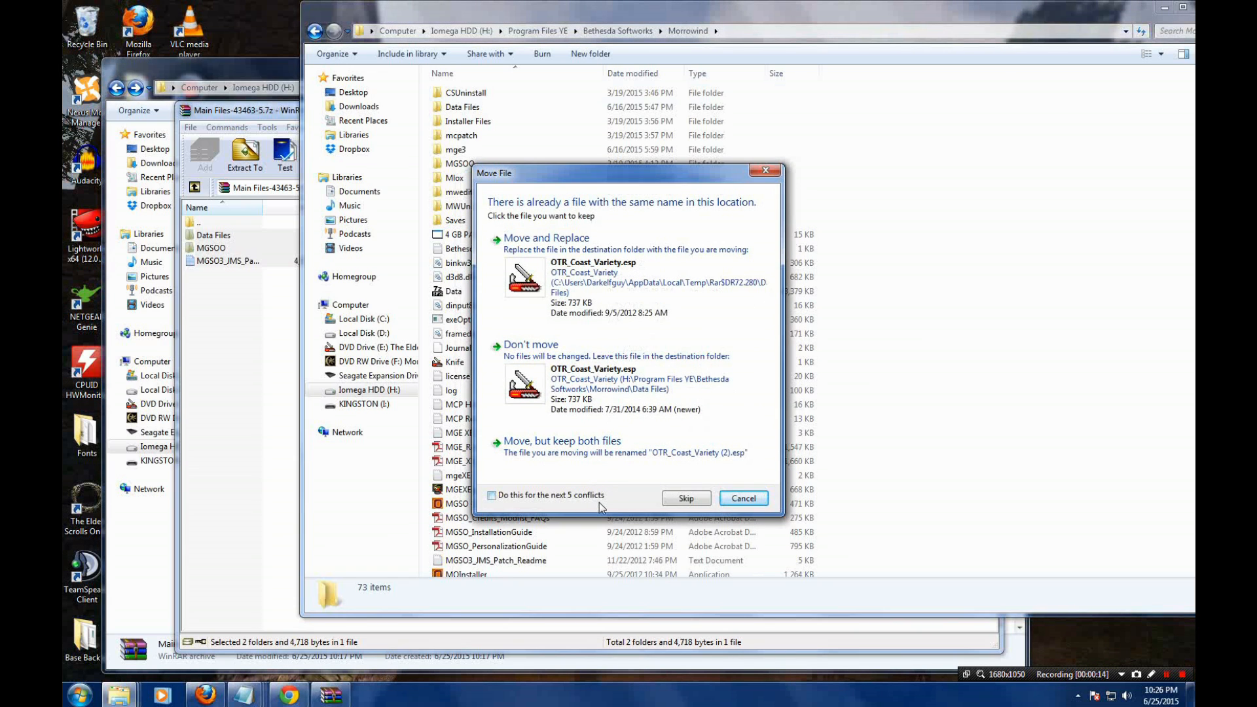
left_click(599, 501)
left_click(615, 275)
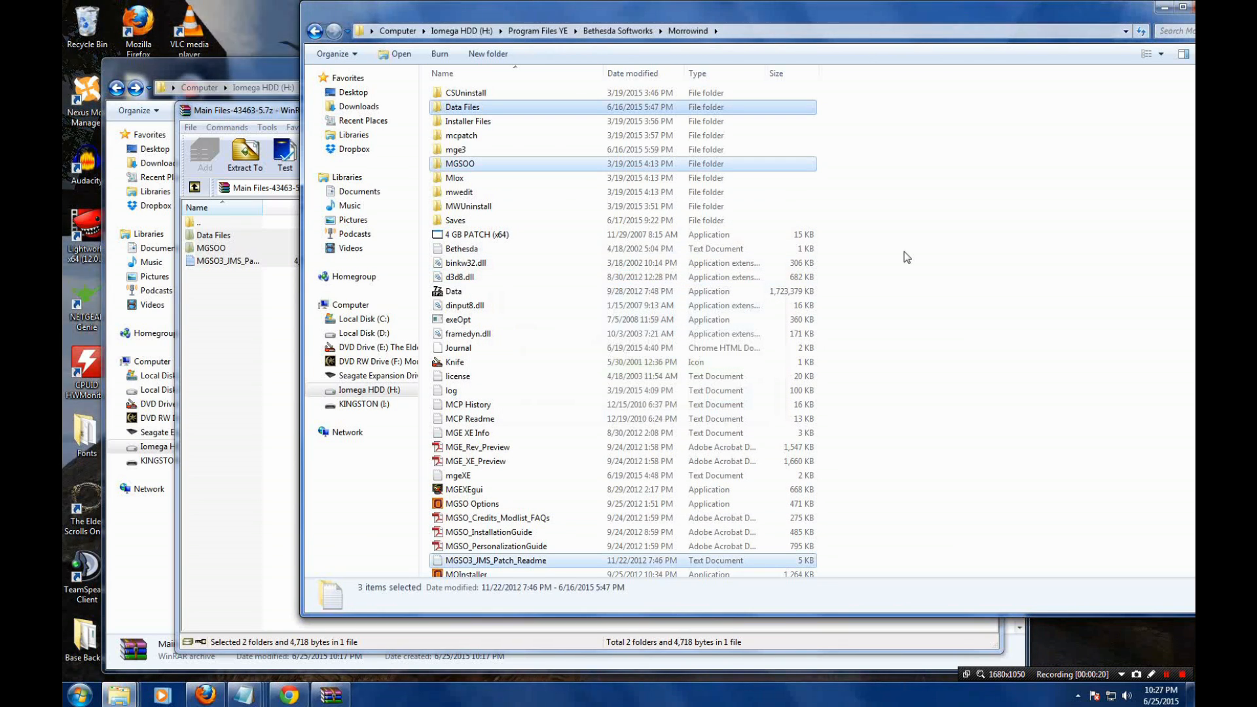
left_click(246, 281)
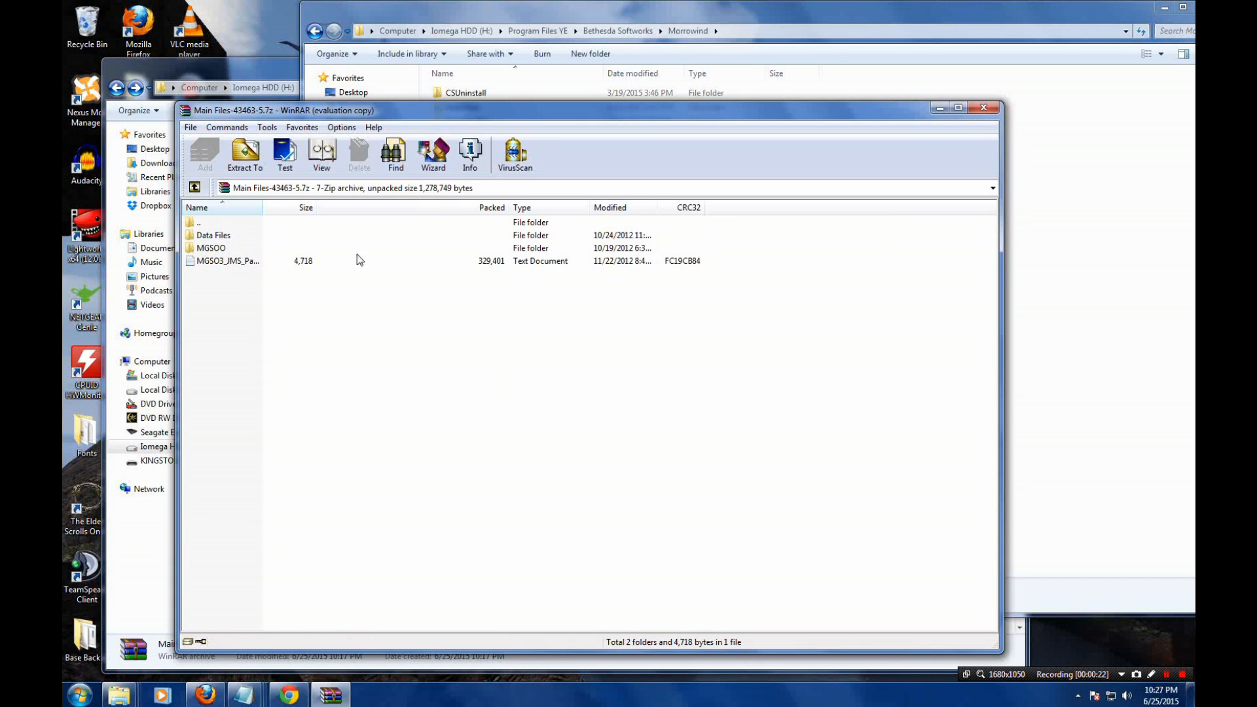
left_click(983, 107)
- Extract all of the Spirit's MGSO Daedric Armor Fixes v1 (1) archive into Morrowind's Data Files folder, merging and replacing existing files, and close the archive
left_click(282, 193)
double_click(283, 193)
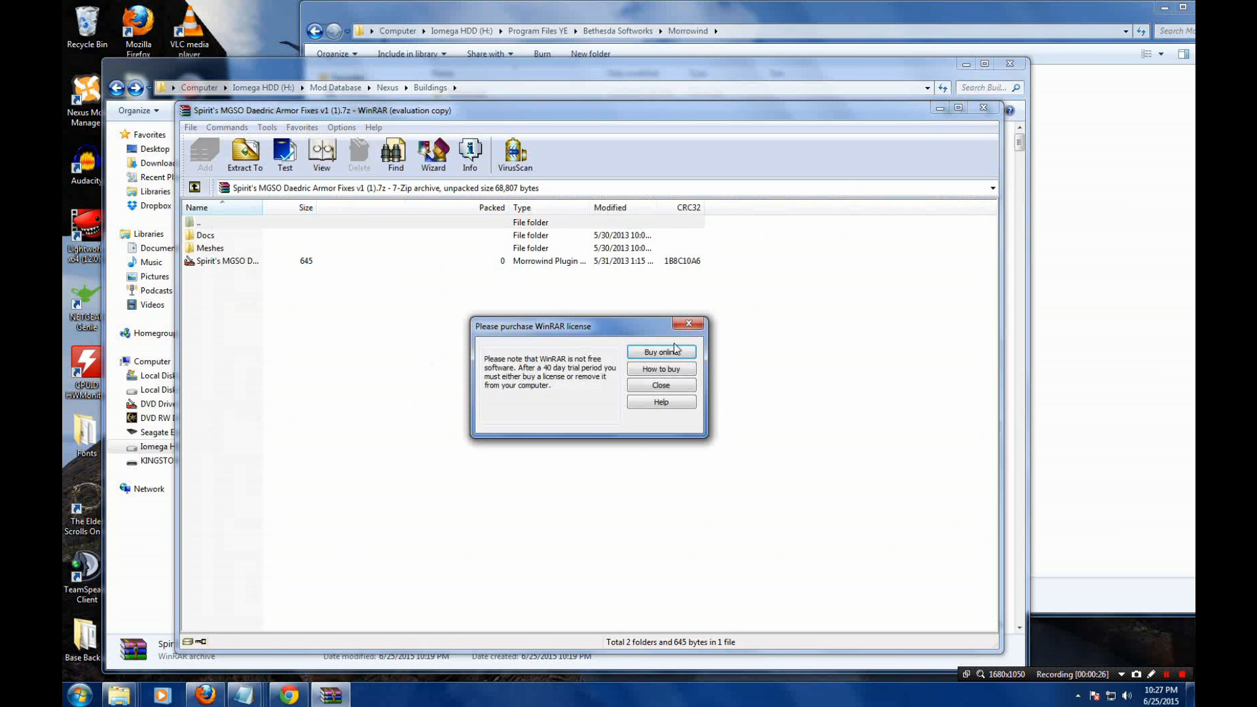
left_click(690, 328)
left_click(1175, 271)
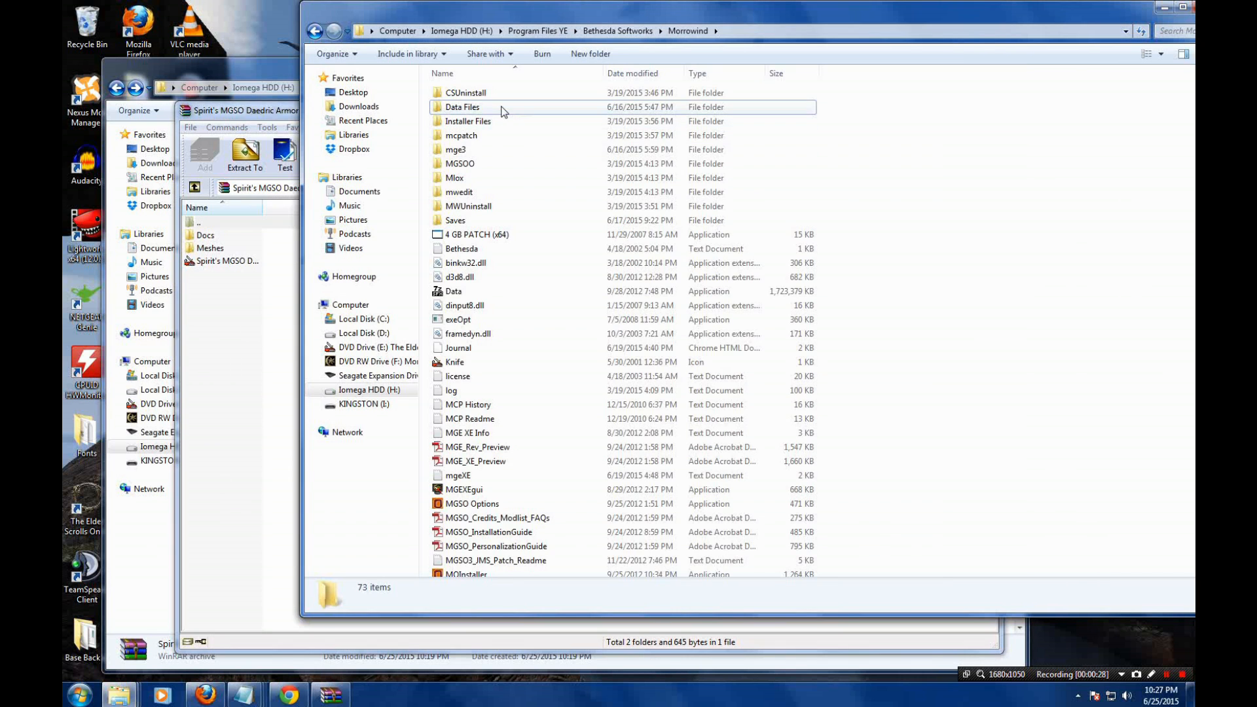
double_click(587, 121)
left_click_drag(248, 323, 1047, 280)
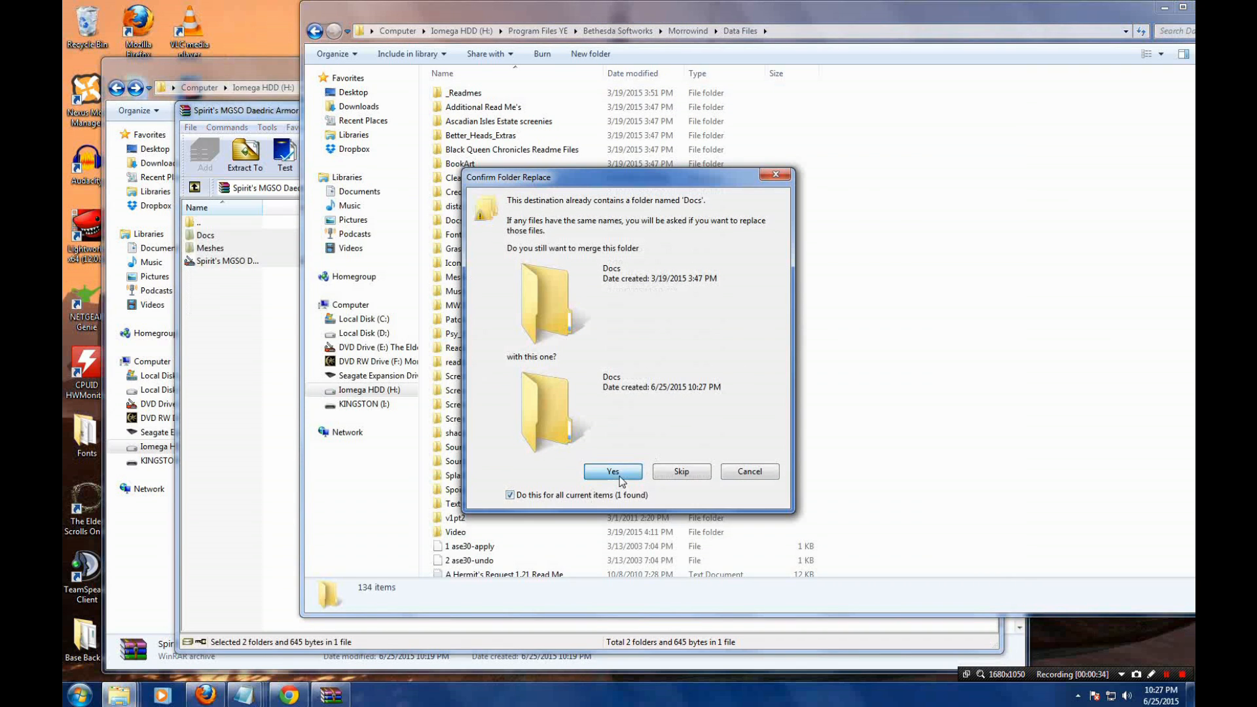
left_click(615, 472)
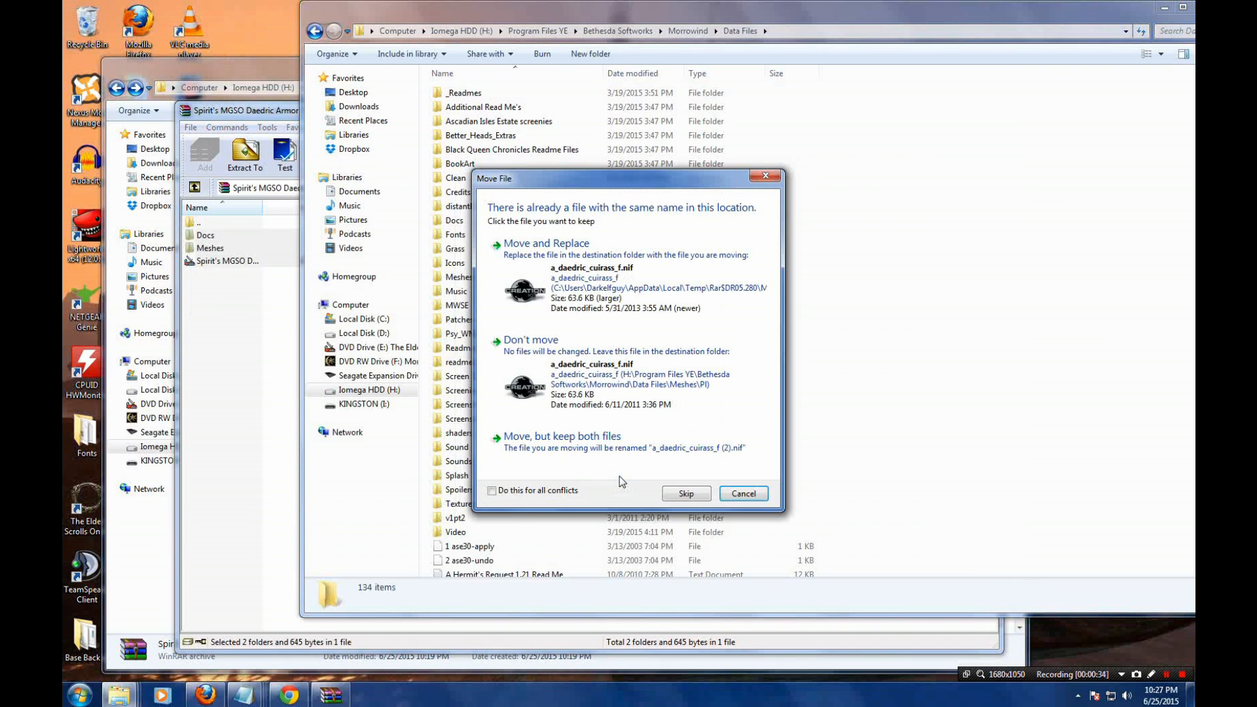
left_click(621, 288)
left_click(244, 328)
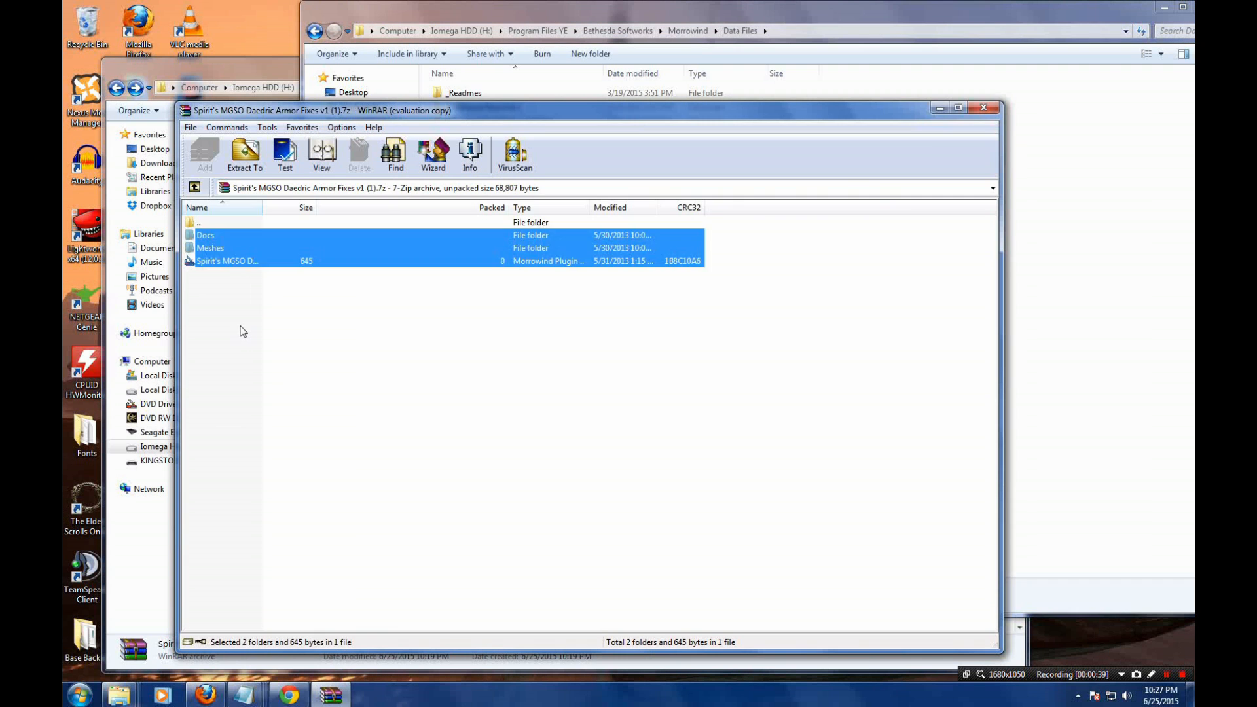
left_click(989, 115)
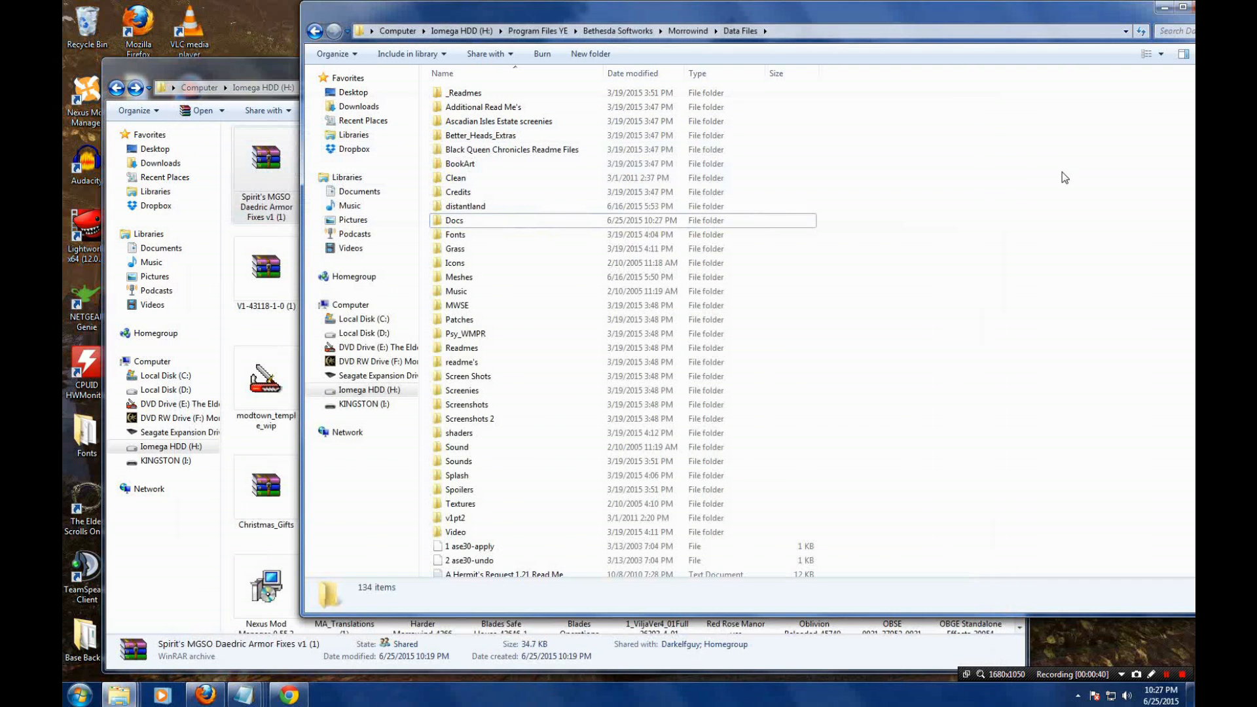
- Minimize the Buildings folder window and go back from Data Files to the Morrowind folder
left_click(279, 177)
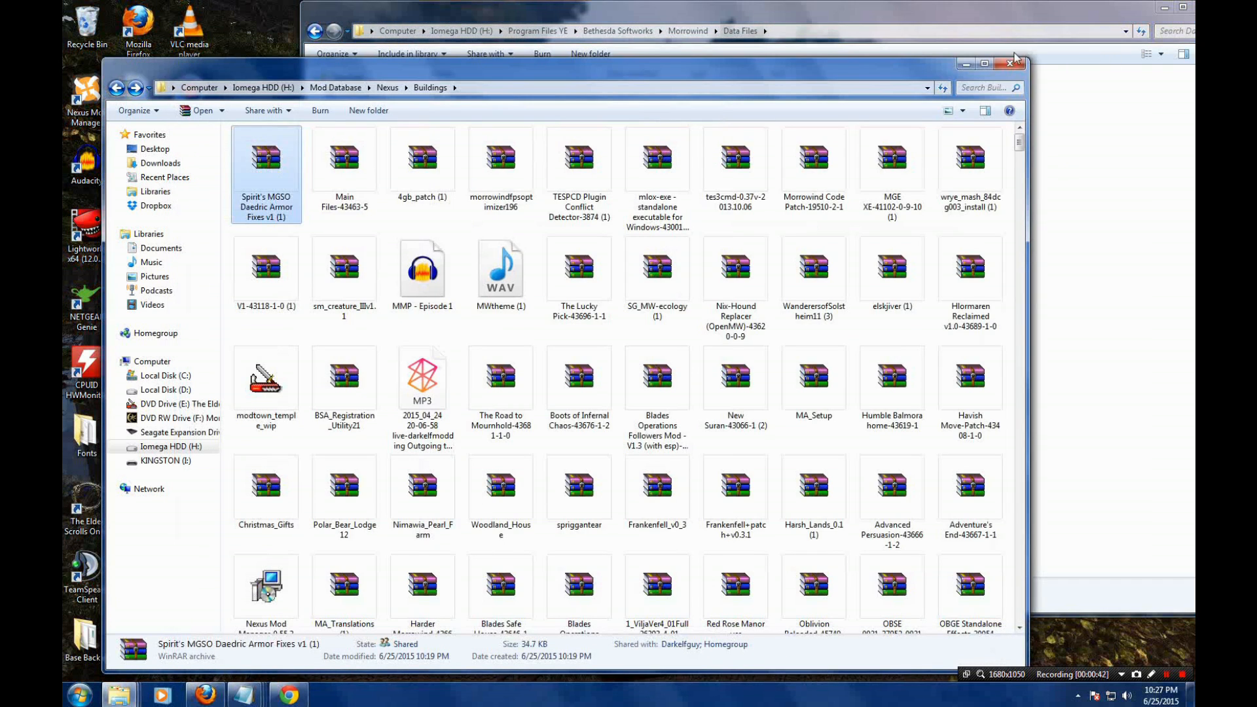
left_click(966, 64)
left_click(314, 31)
scroll(655, 288, "down", 1)
left_click(1000, 347)
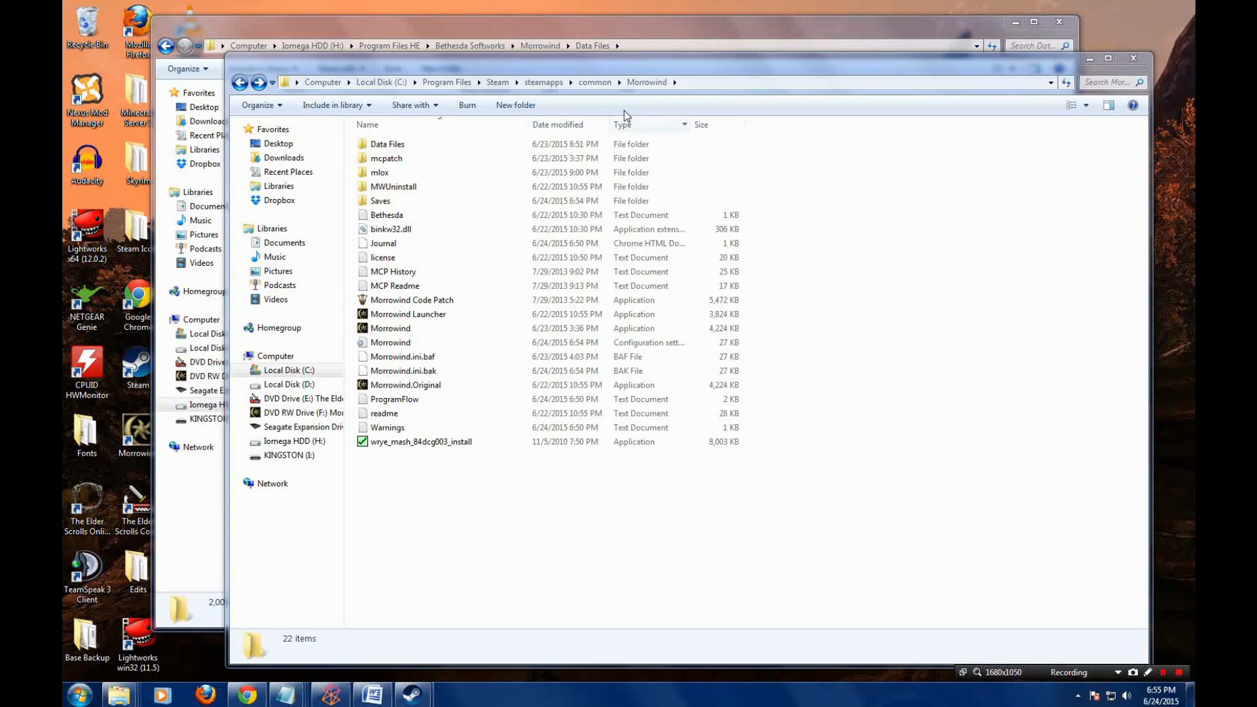
- Copy the ModTown 2015, Daedric Dungeon 01 plugin from the Iomega HDD's Data Files folder into the Steam Morrowind Data Files folder
left_click_drag(693, 53, 732, 40)
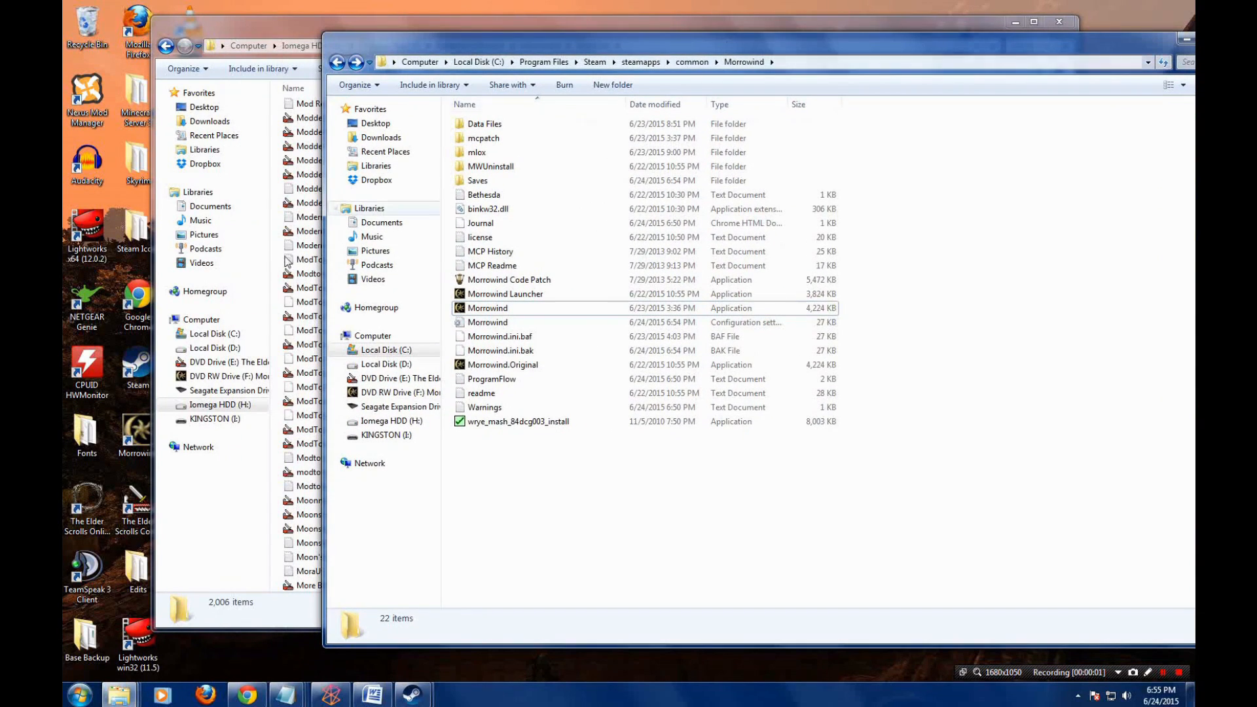
left_click(291, 302)
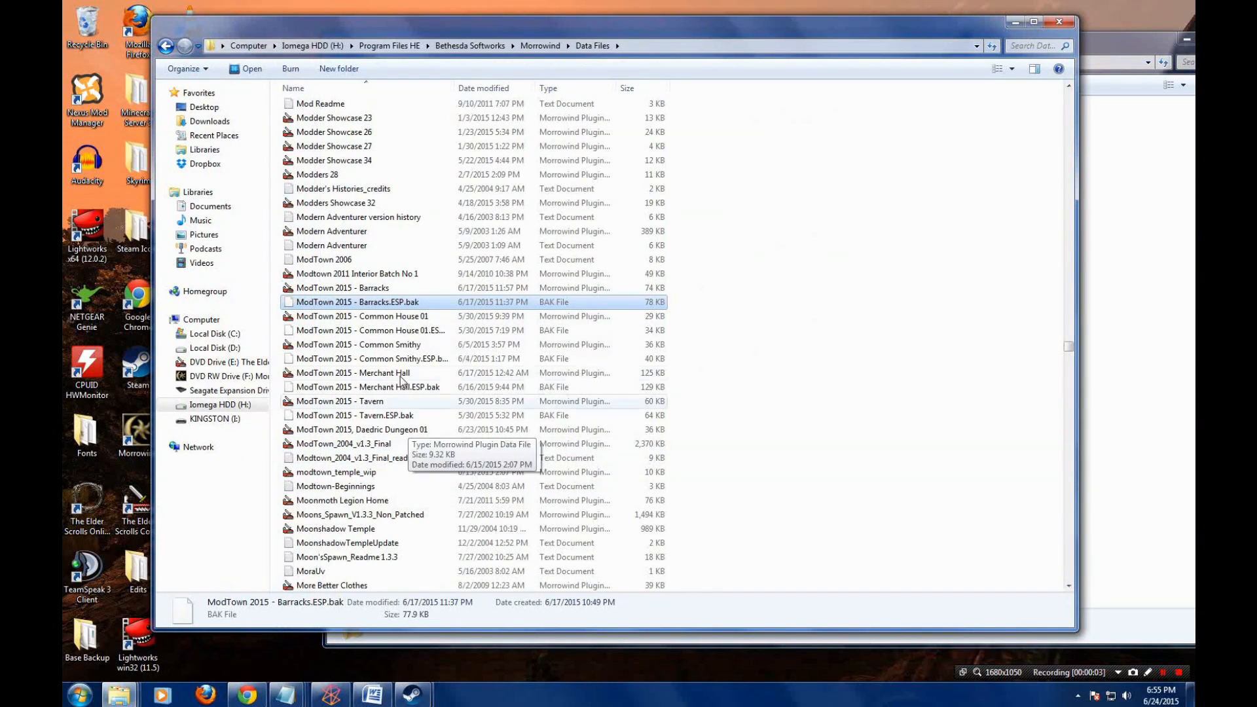
right_click(390, 431)
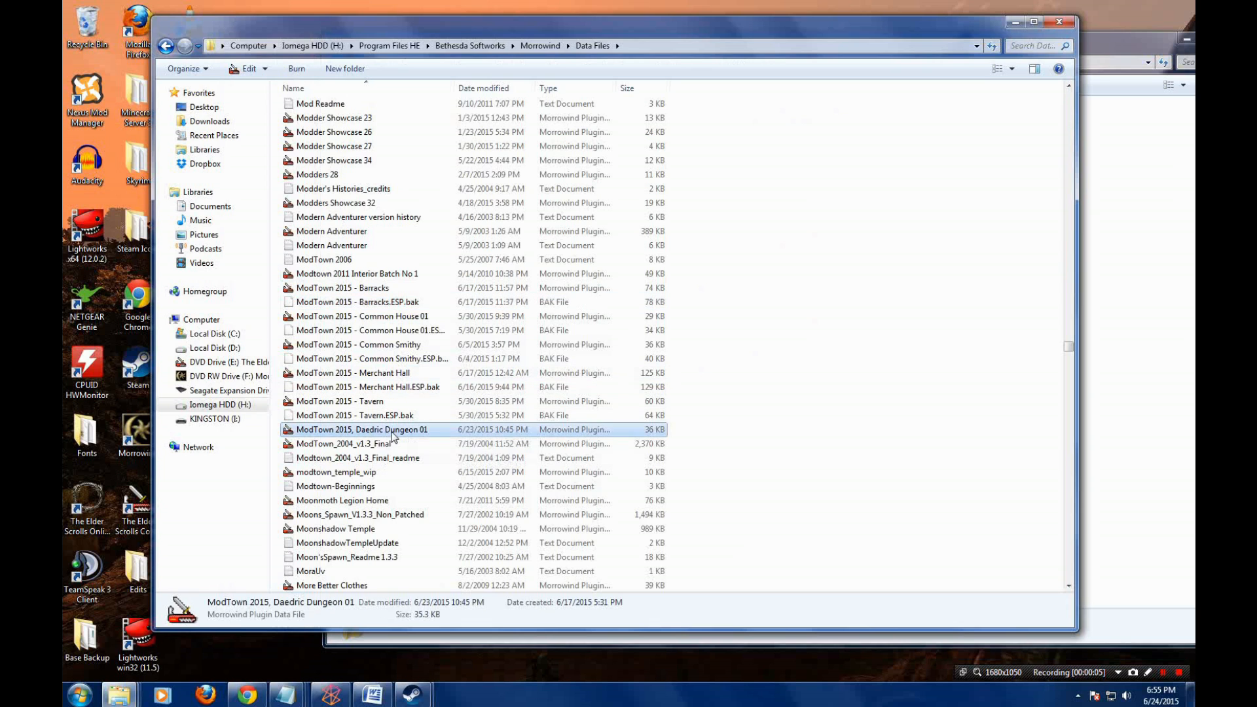
left_click(444, 591)
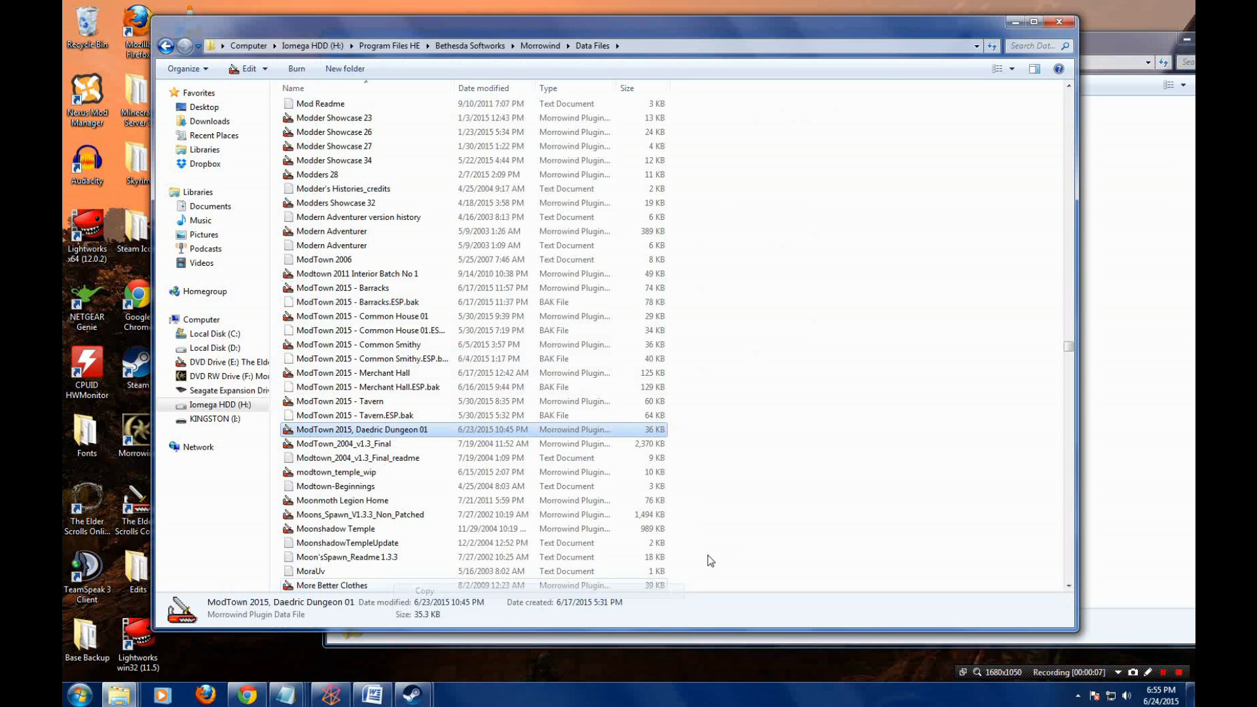
left_click(1129, 283)
double_click(521, 132)
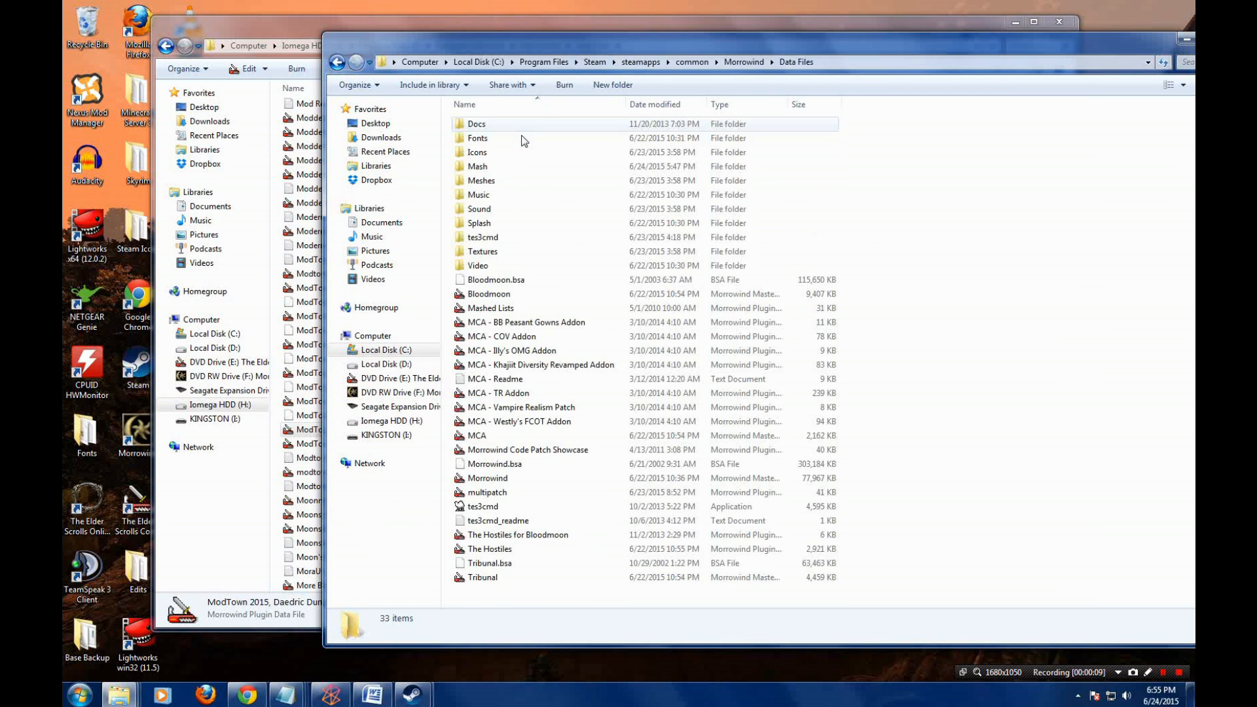
right_click(916, 252)
left_click(967, 362)
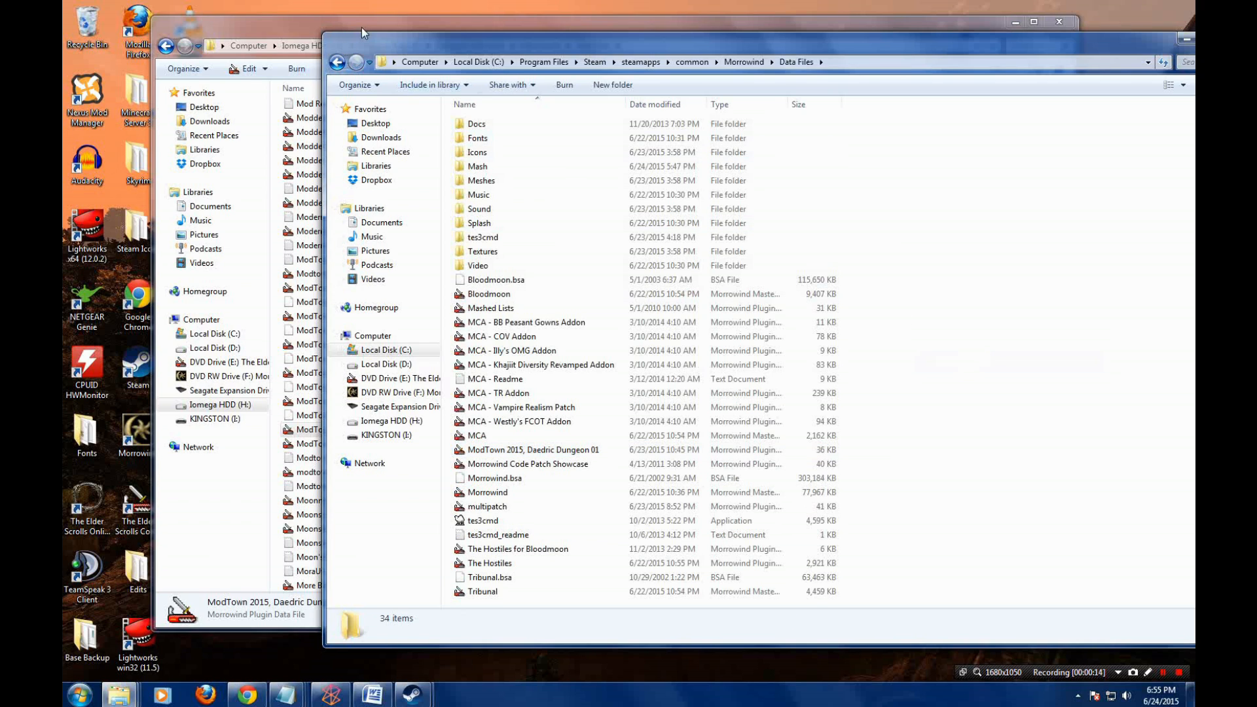
- Open a command window in the Steam Data Files folder and run TES3CMD clean "ModTown 2015, Daedric Dungeon 01.esp"
left_click(337, 63)
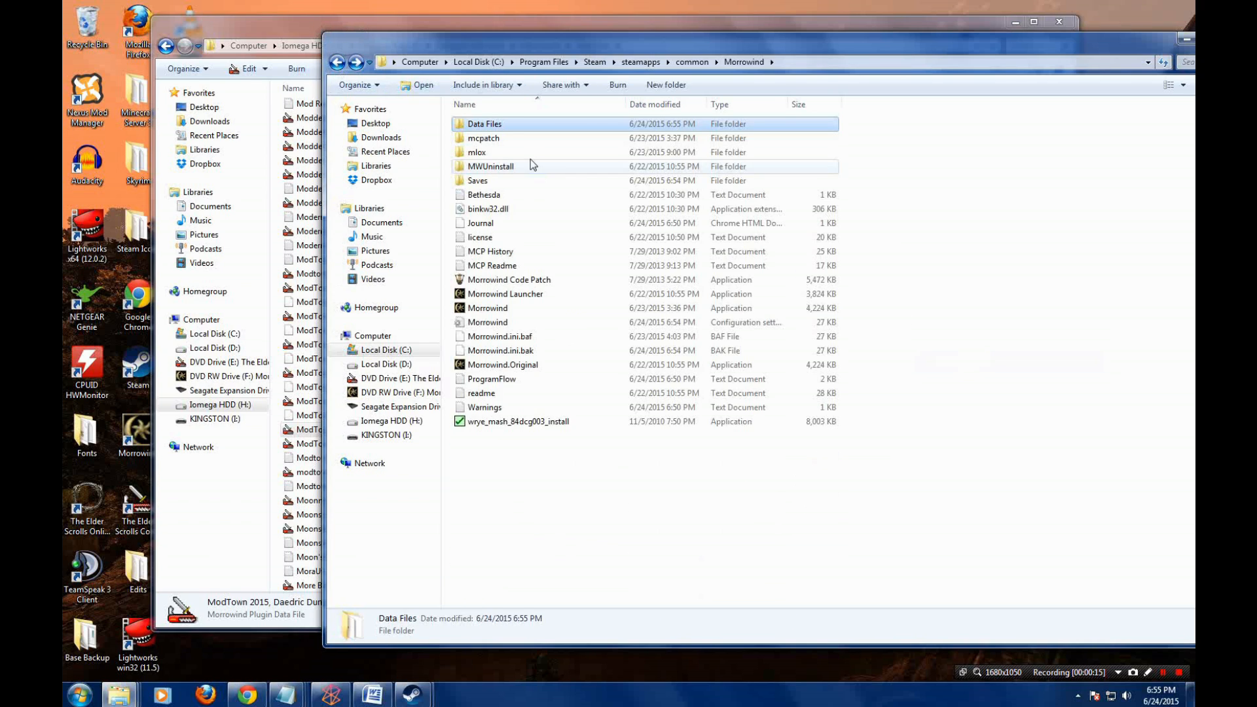
right_click(497, 127)
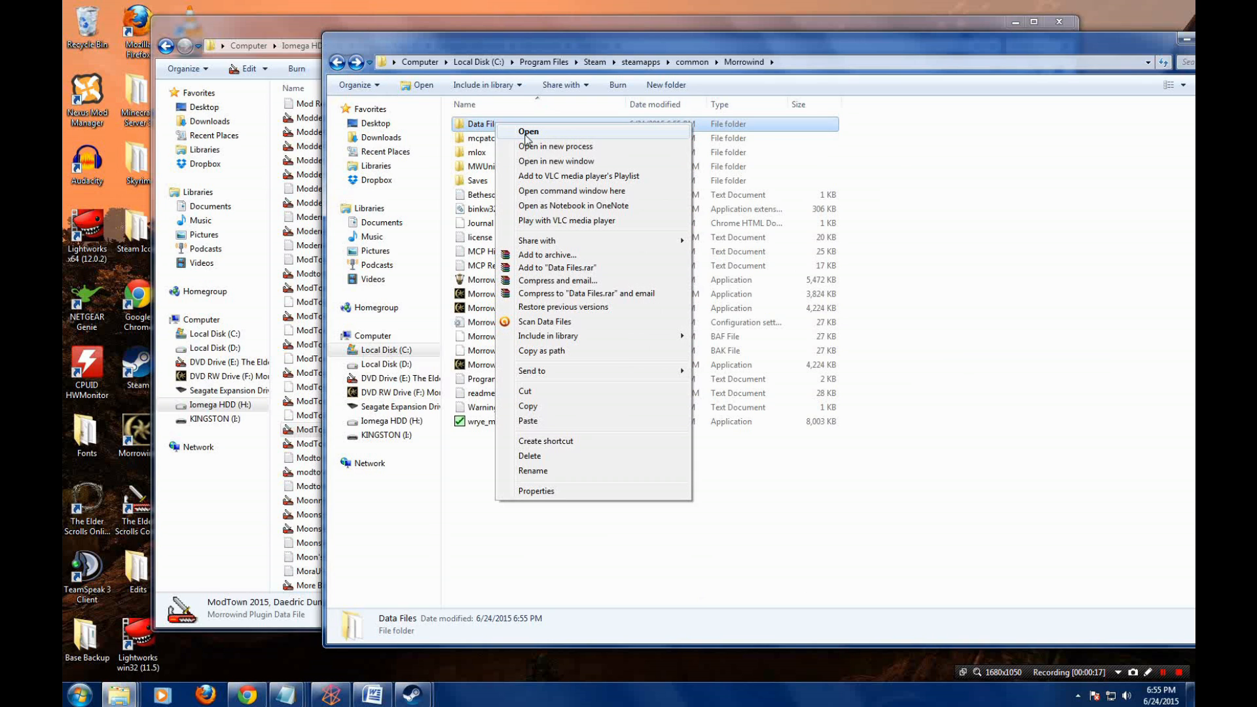
left_click(587, 190)
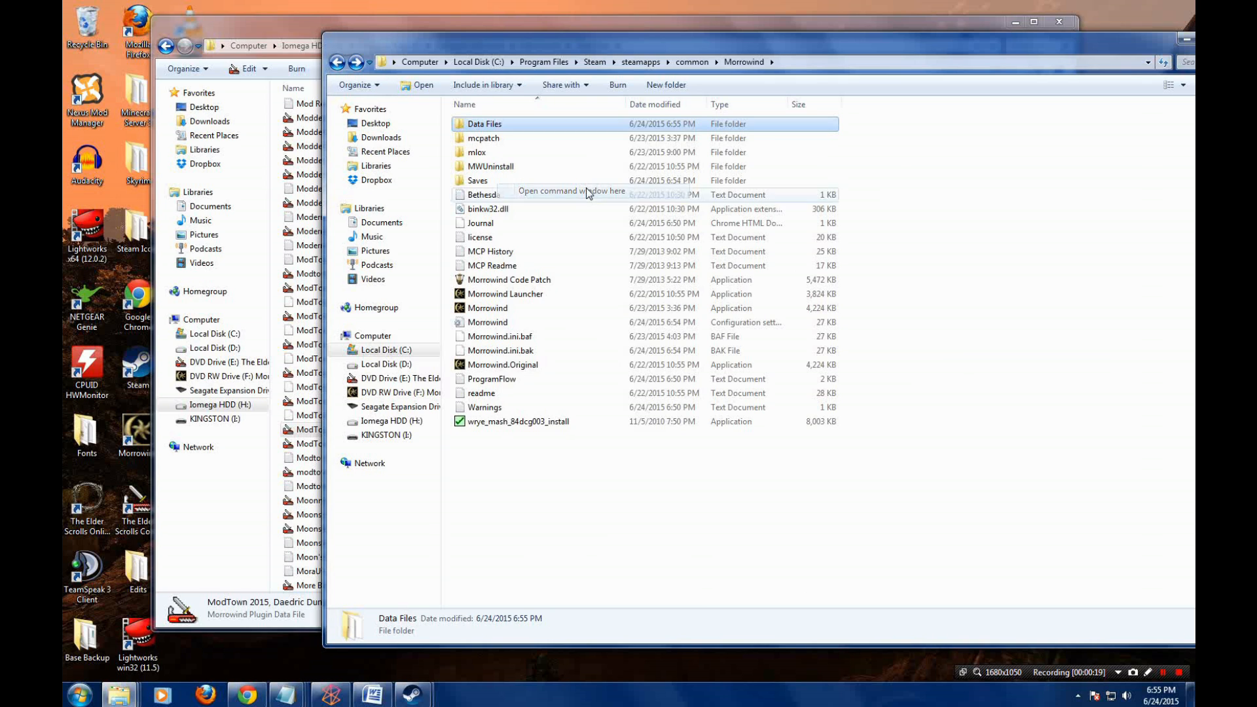
left_click_drag(737, 153, 750, 155)
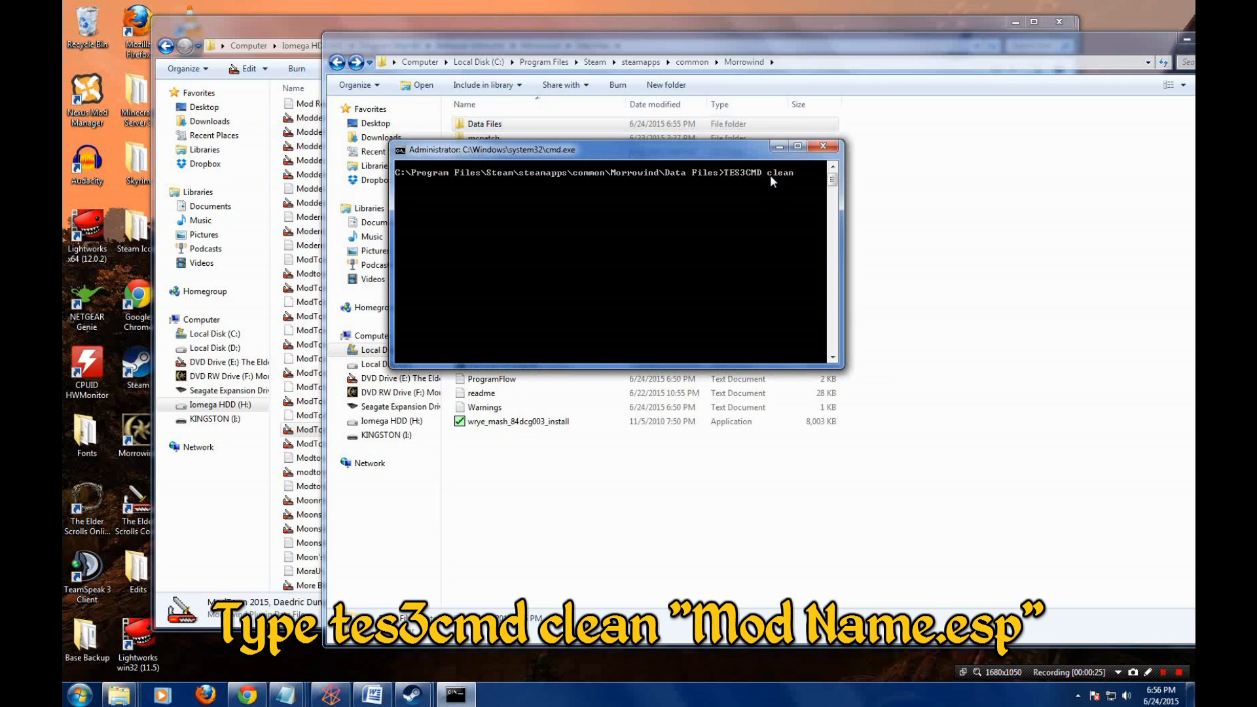
type("TES3CMD clean \"ModTown 2015, Daedric Dungeon 01")
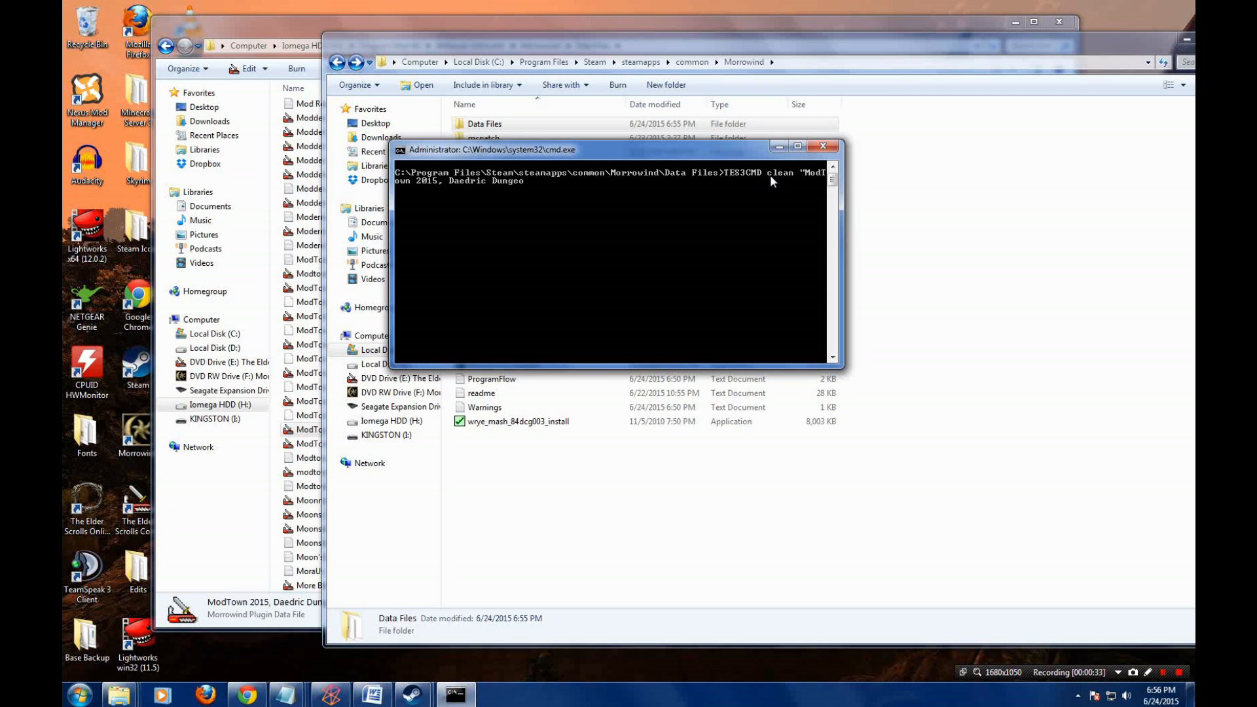
type(".esp\"")
key("Return")
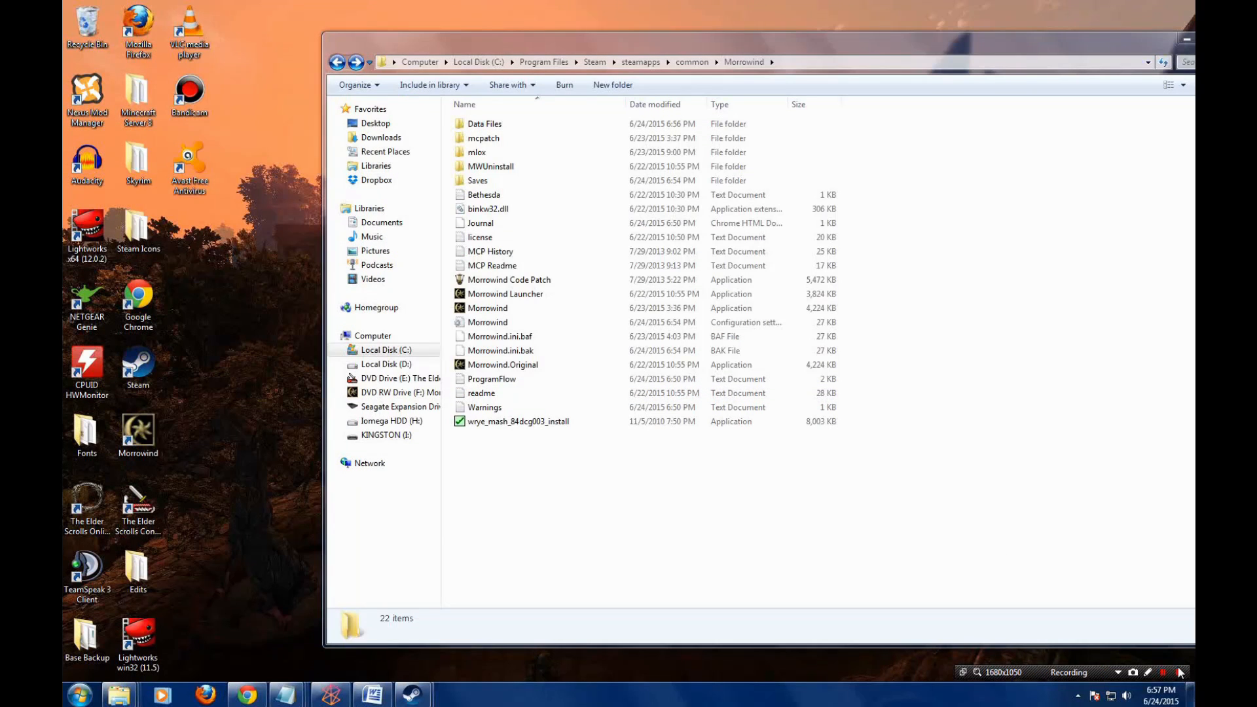
- Launch Morrowind Enchanted Editor and open the Azura City Interiors plugin from the Iomega HDD's Data Files folder
left_click(79, 694)
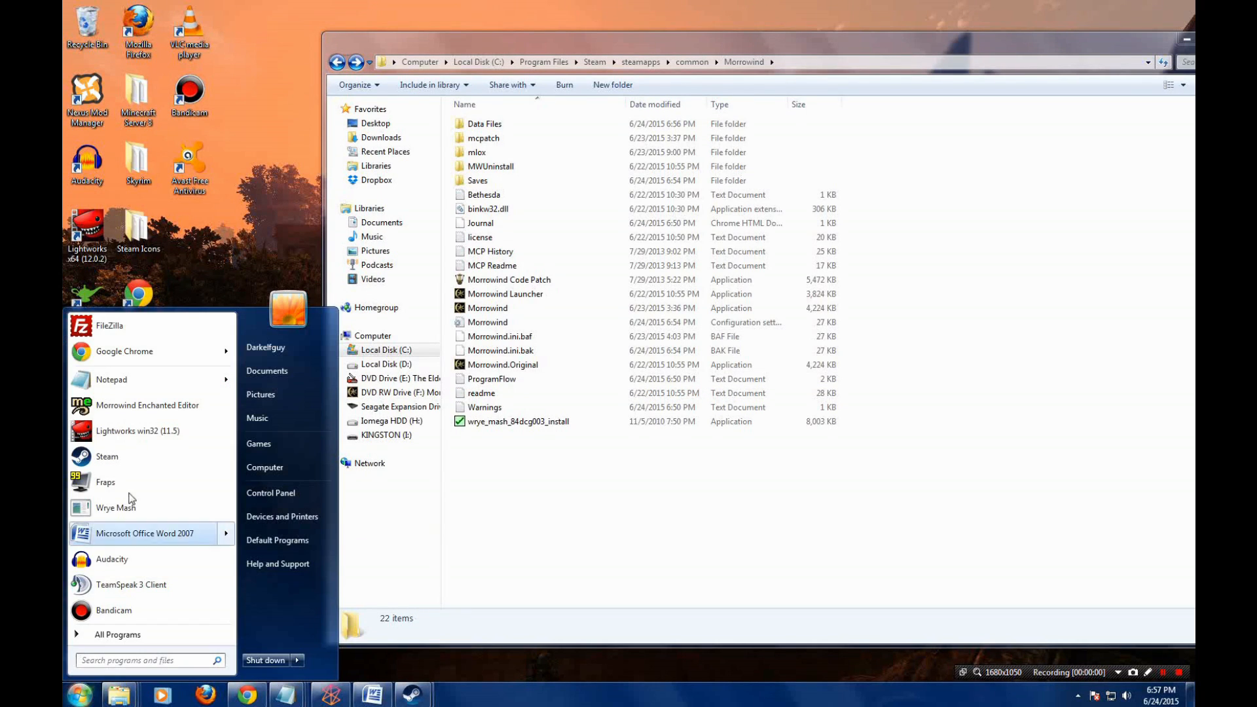
left_click(163, 408)
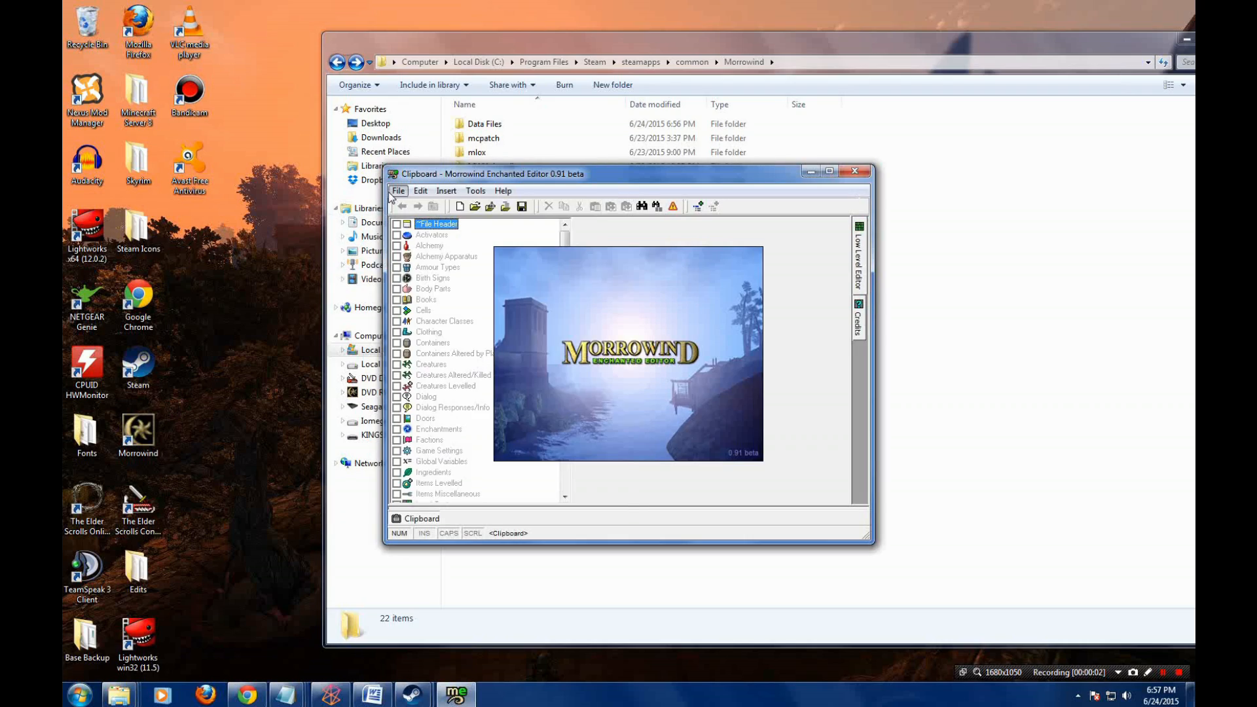
left_click(398, 190)
left_click(413, 223)
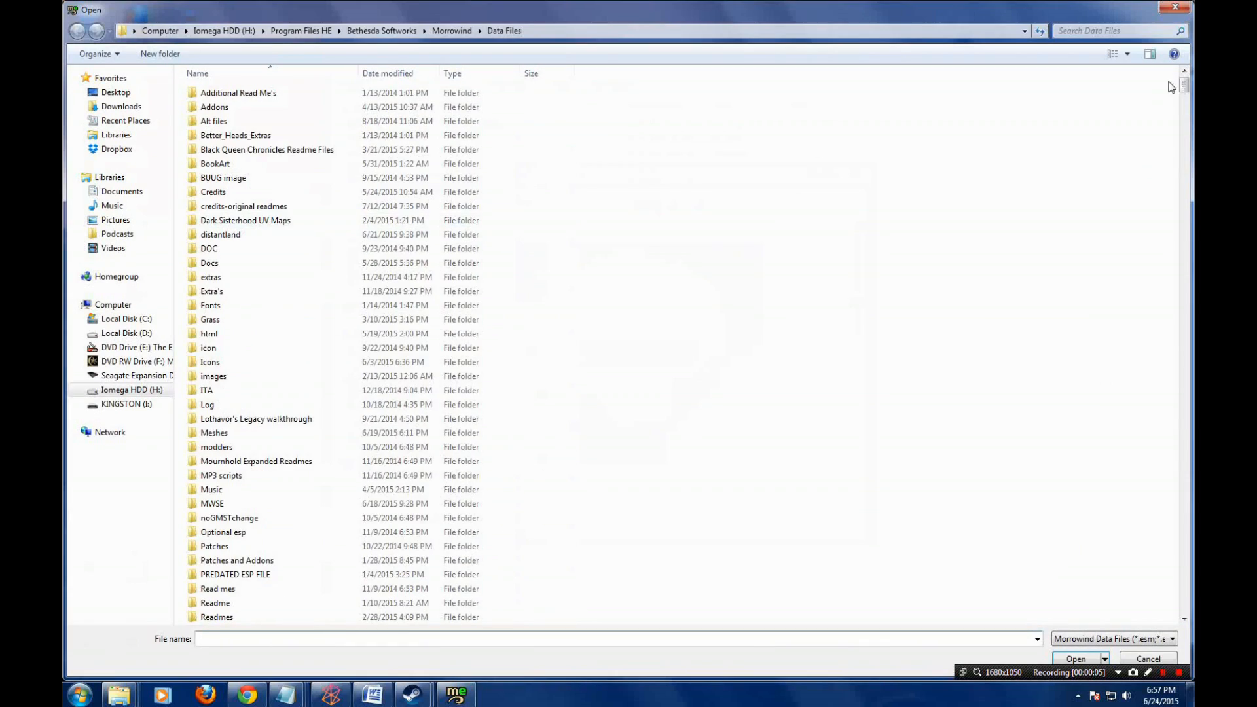
left_click_drag(1183, 84, 1186, 139)
left_click(295, 500)
scroll(294, 511, "down", 7)
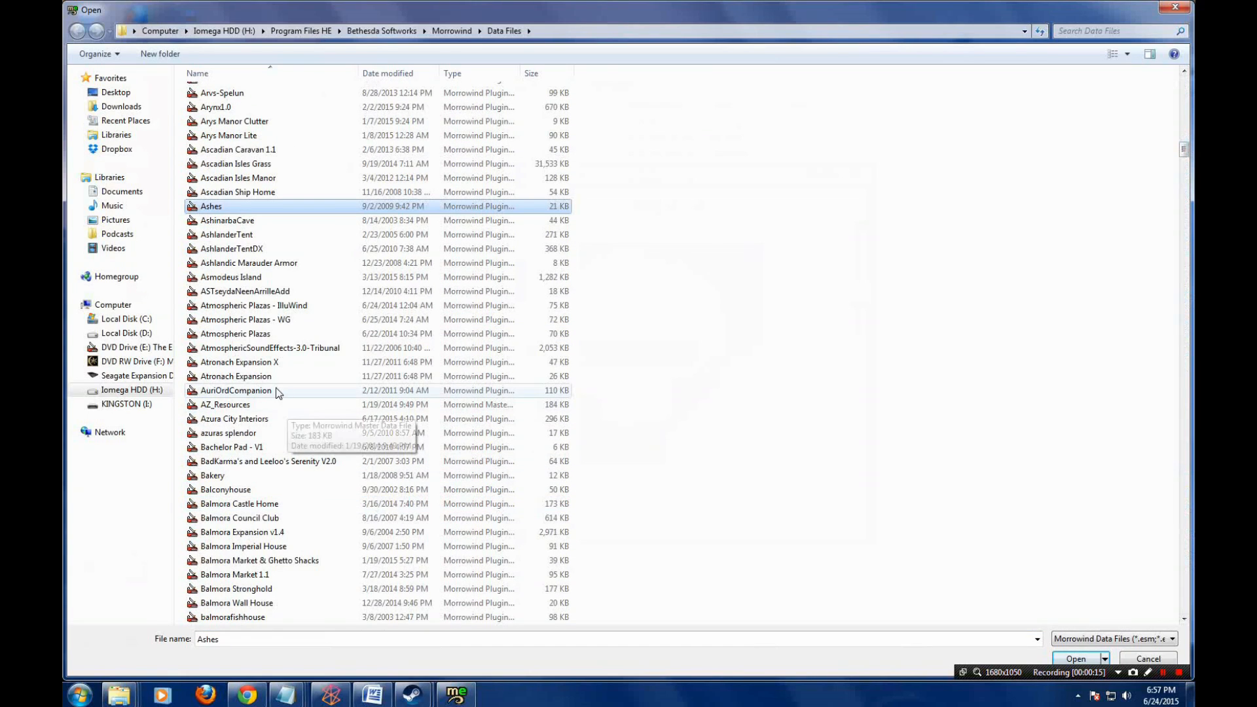
double_click(281, 419)
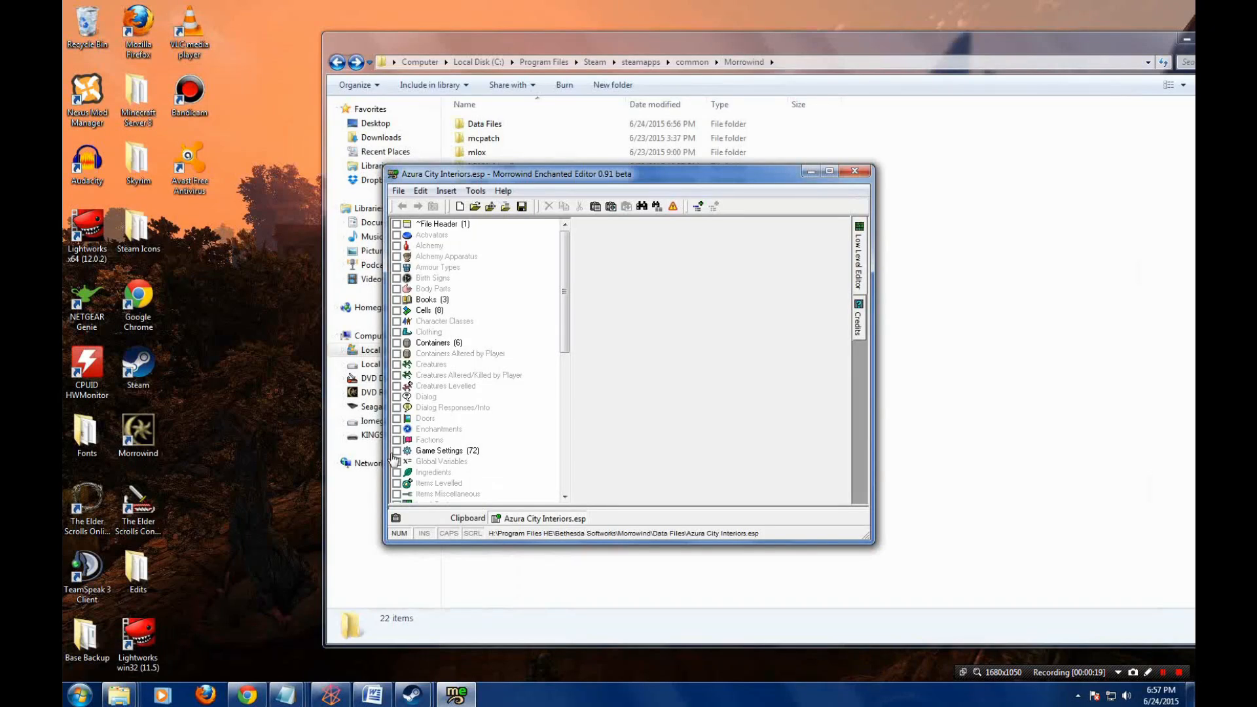
- Mark the whole Game Settings category in Azura City Interiors.esp and delete the marked entries
left_click(396, 451)
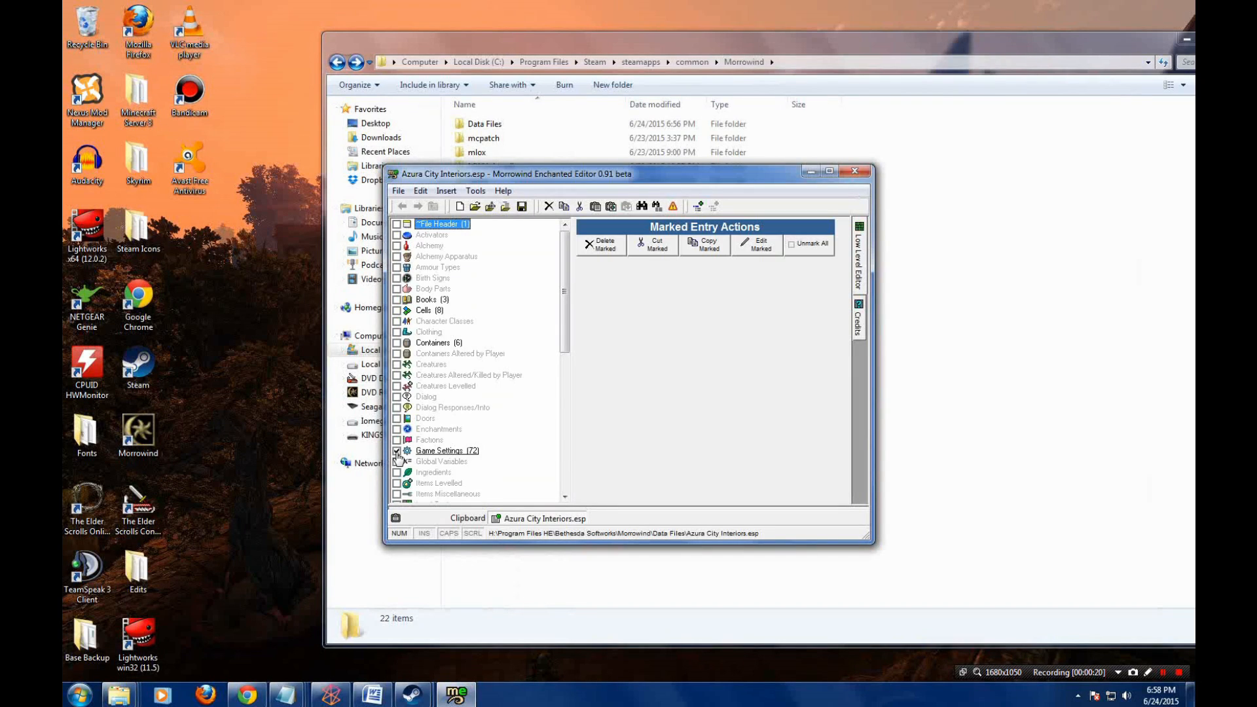
left_click(599, 252)
left_click(397, 191)
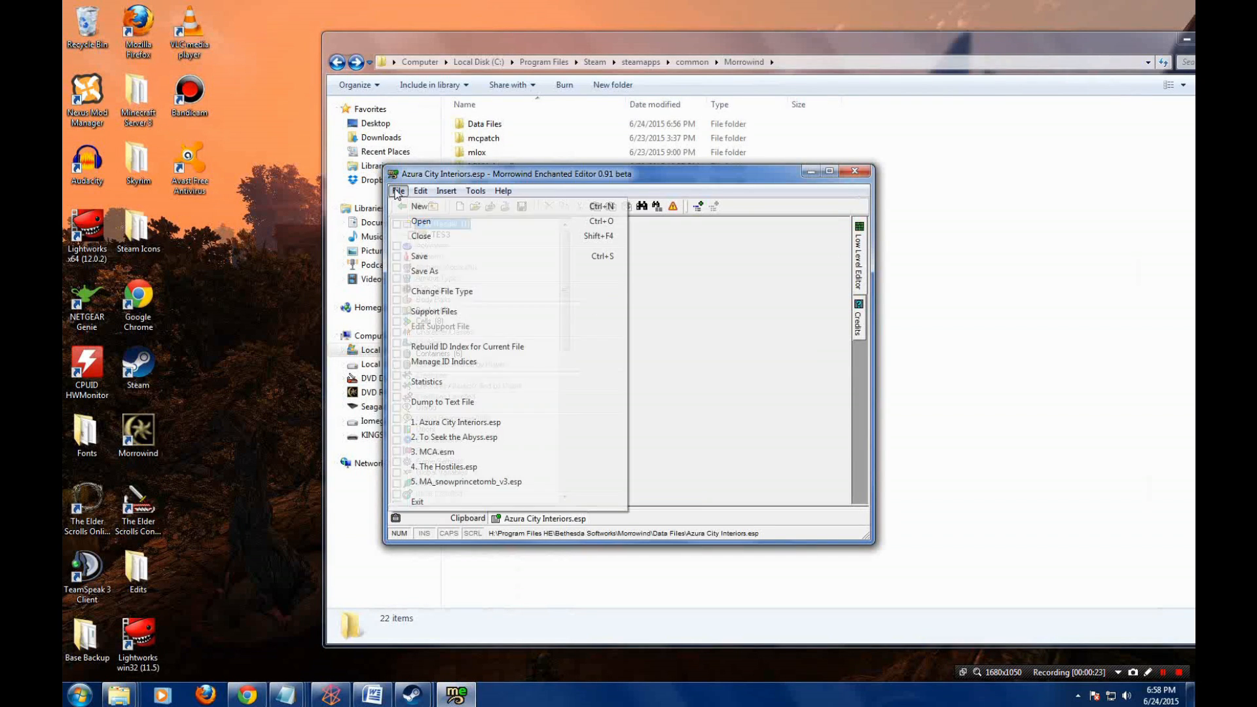
left_click(745, 256)
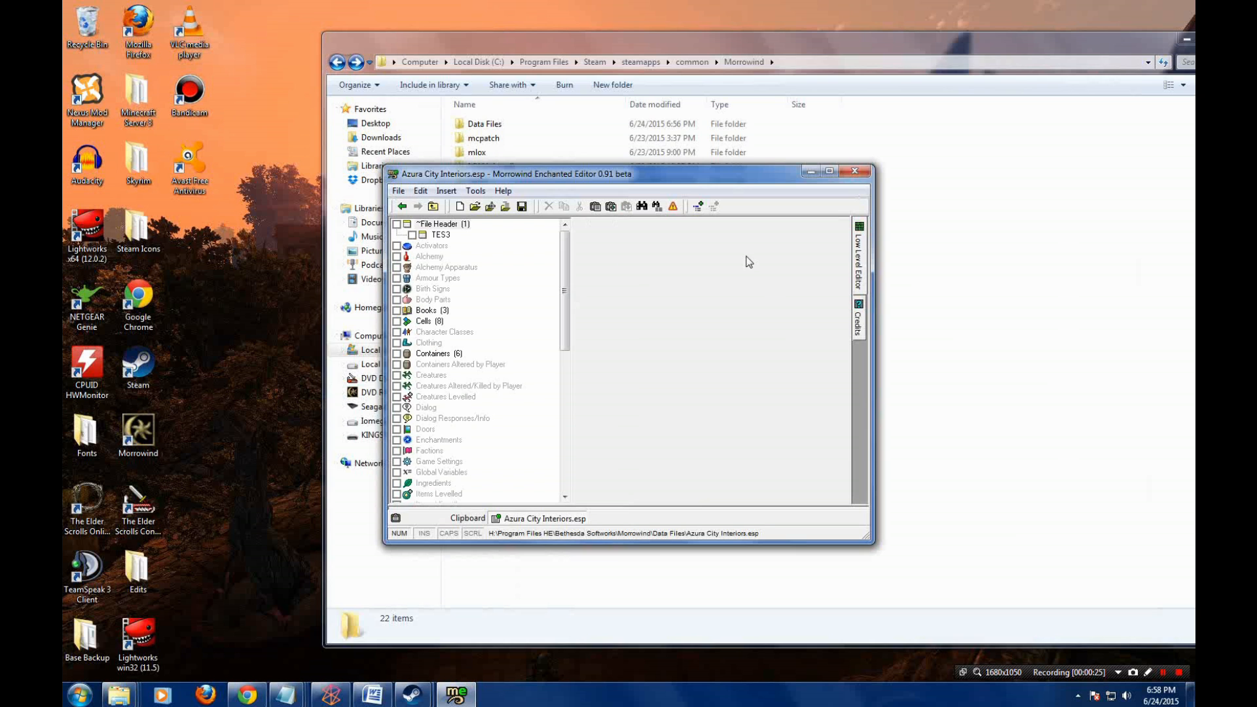
left_click(1183, 678)
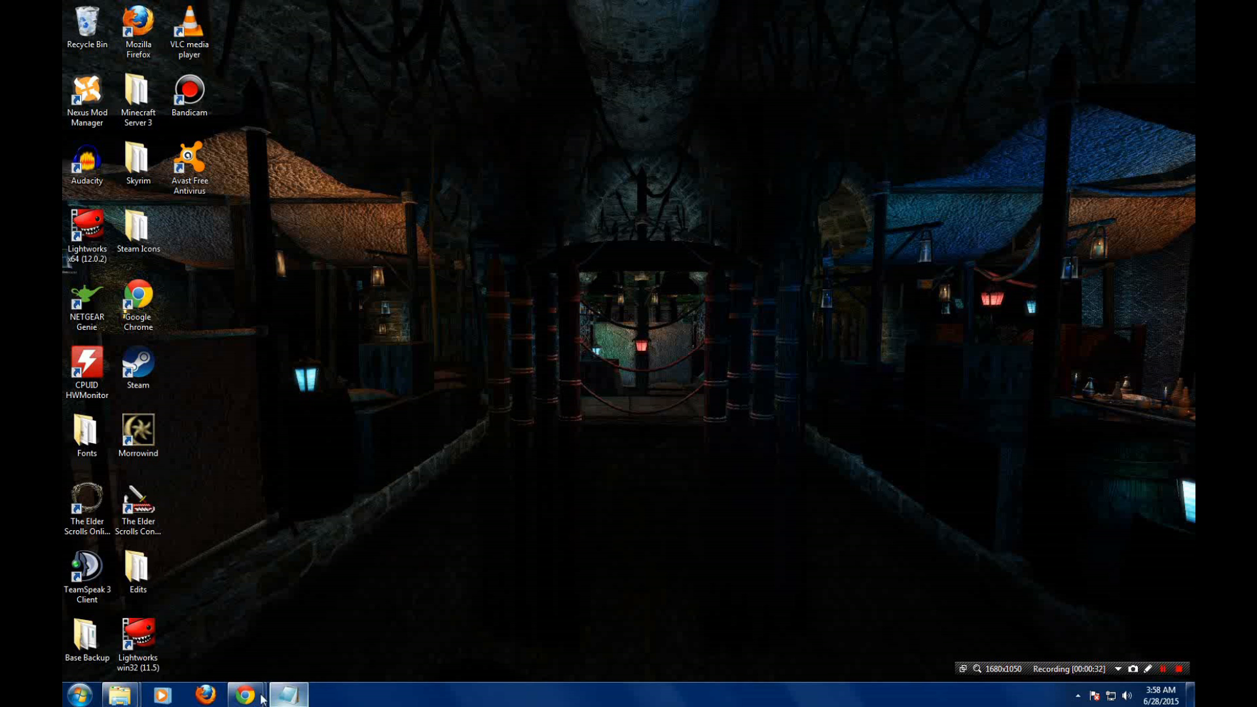
- Switch to Chrome and view the Morrowind sections of the Bethesda Softworks forums and The Nexus Forums
mouse_move(245, 695)
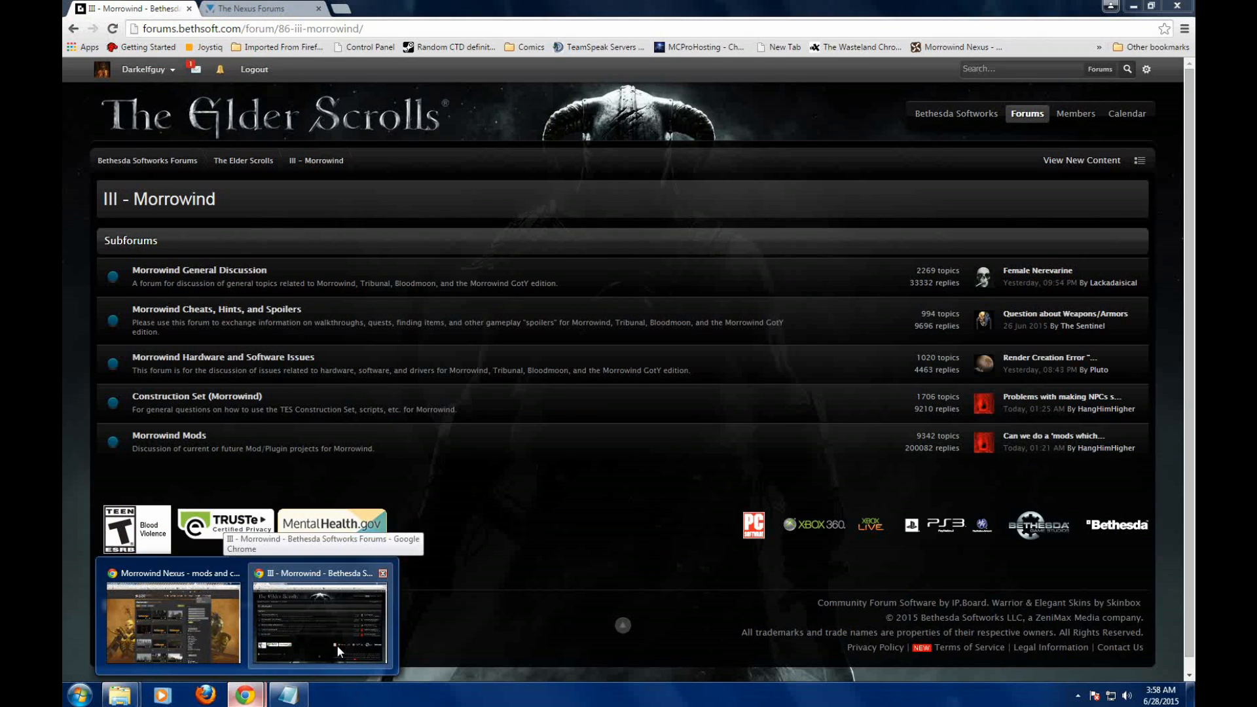
left_click(337, 645)
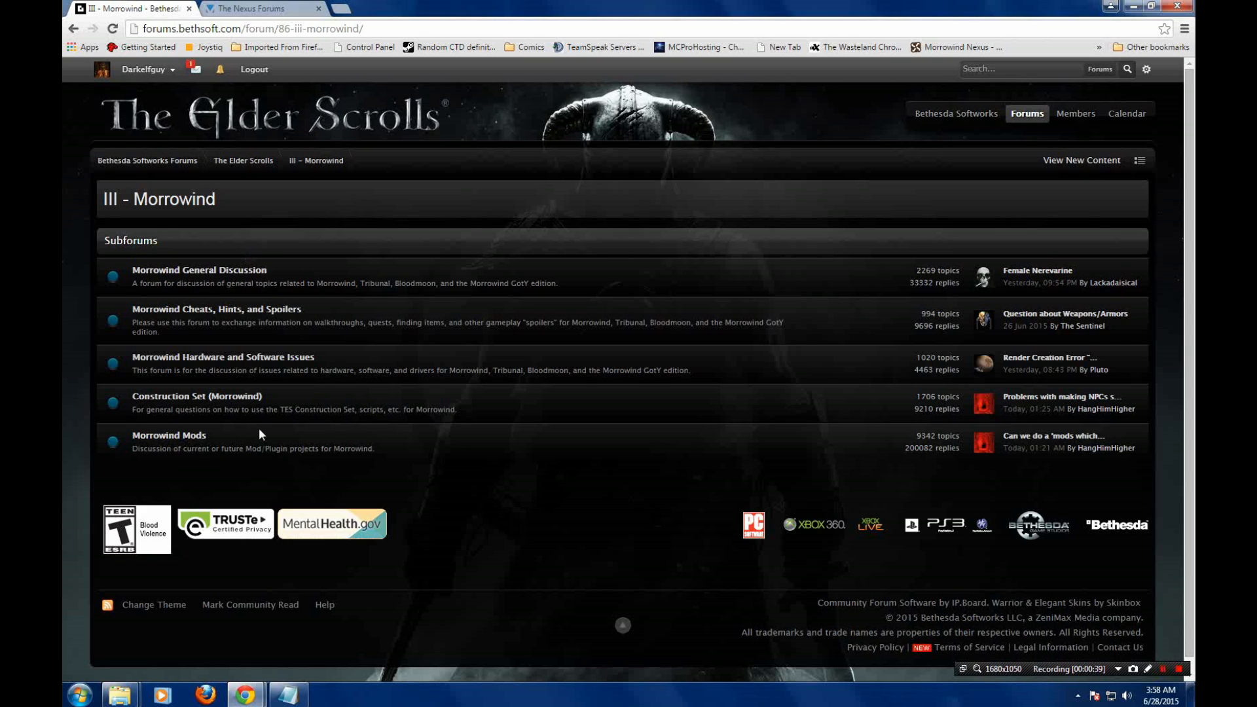
left_click(267, 9)
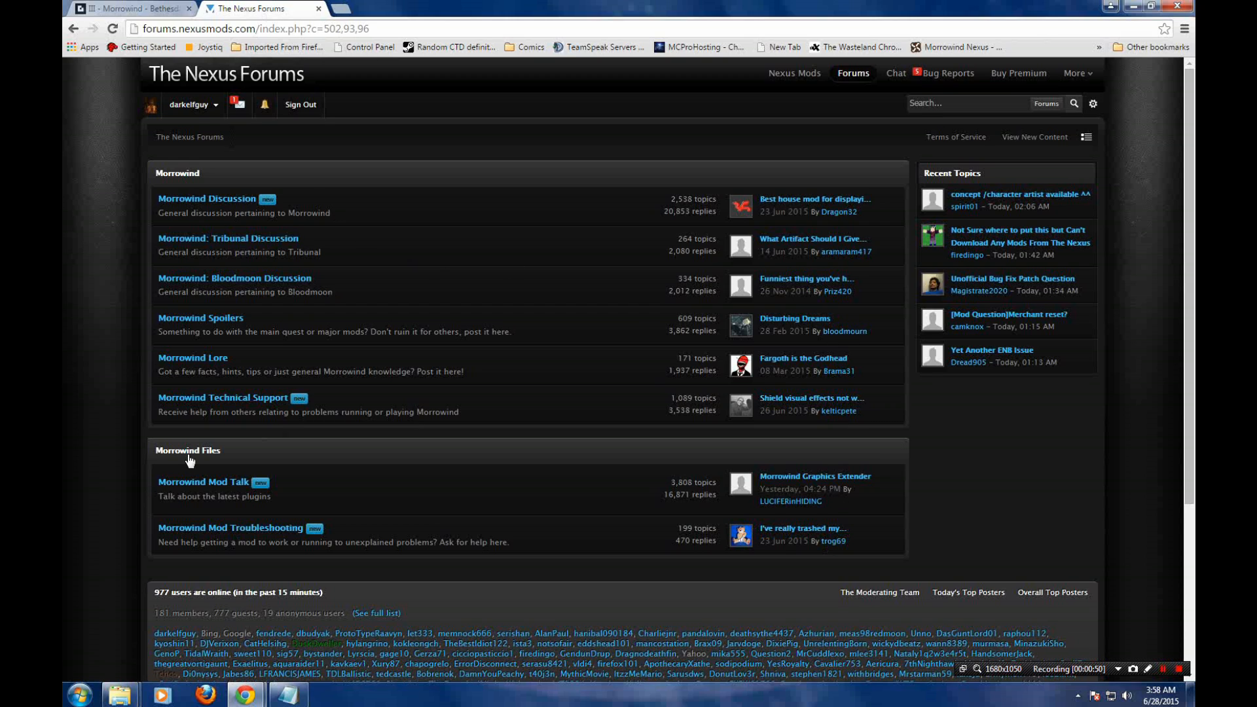
left_click(124, 7)
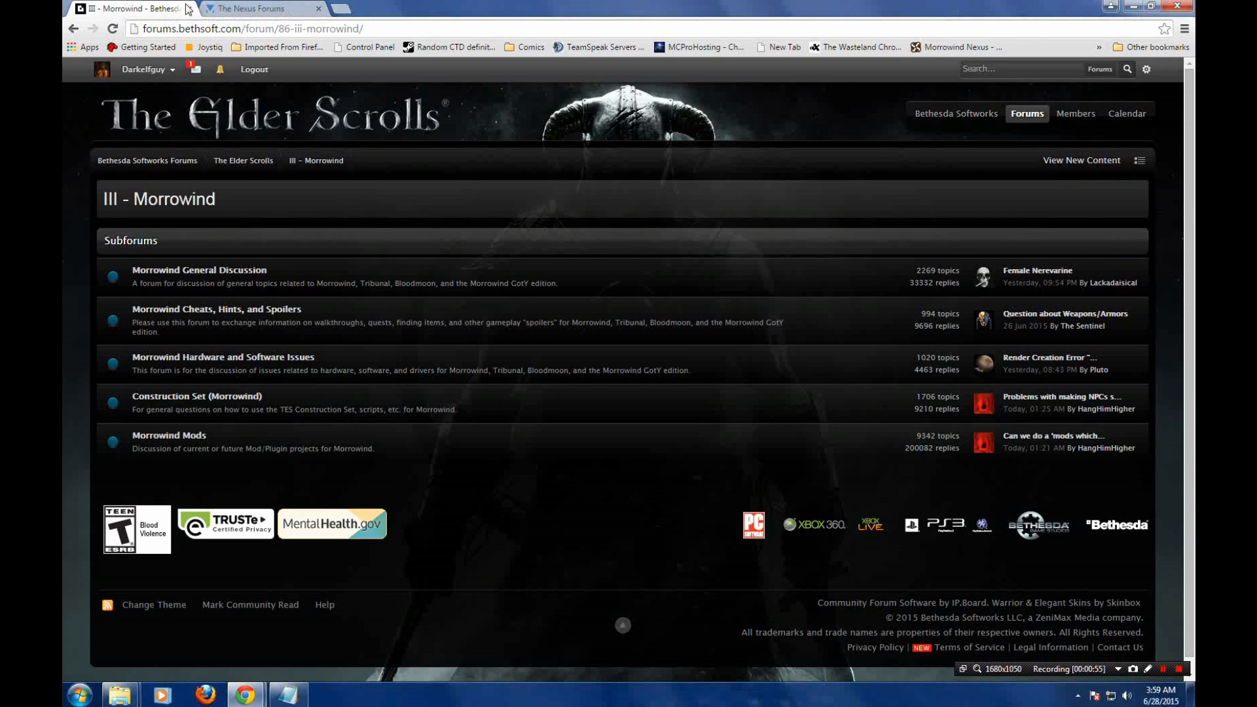
left_click(232, 9)
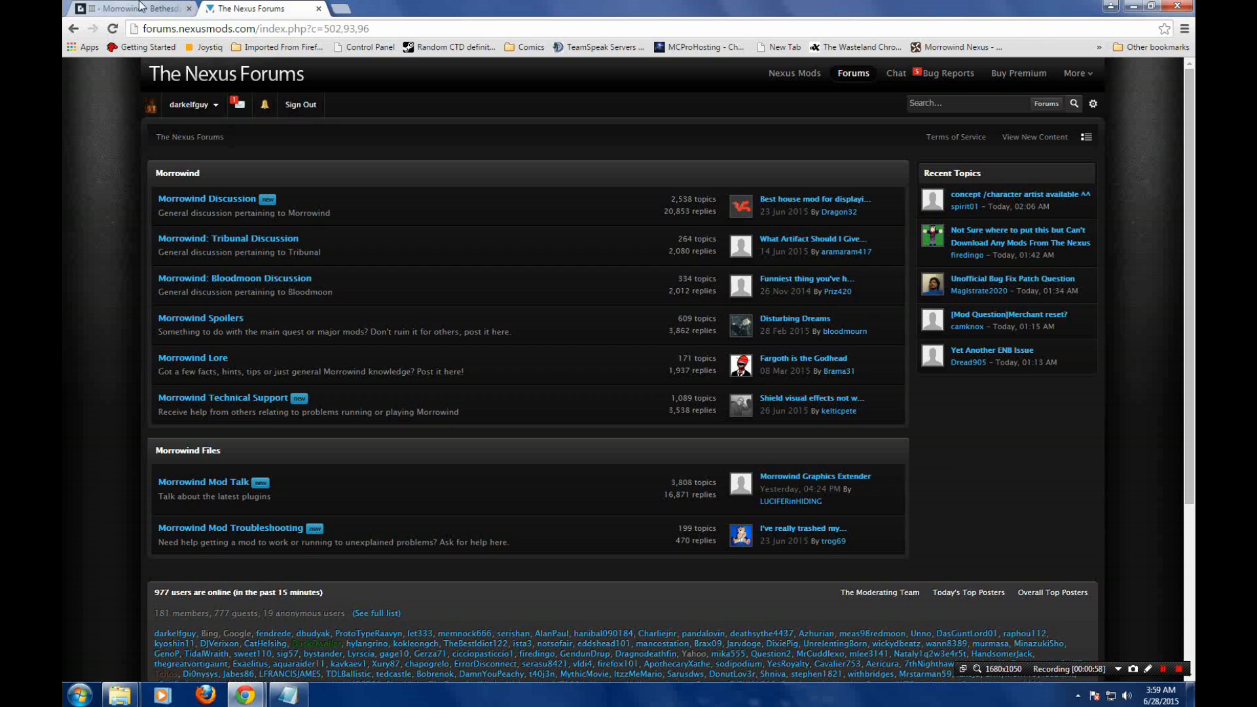